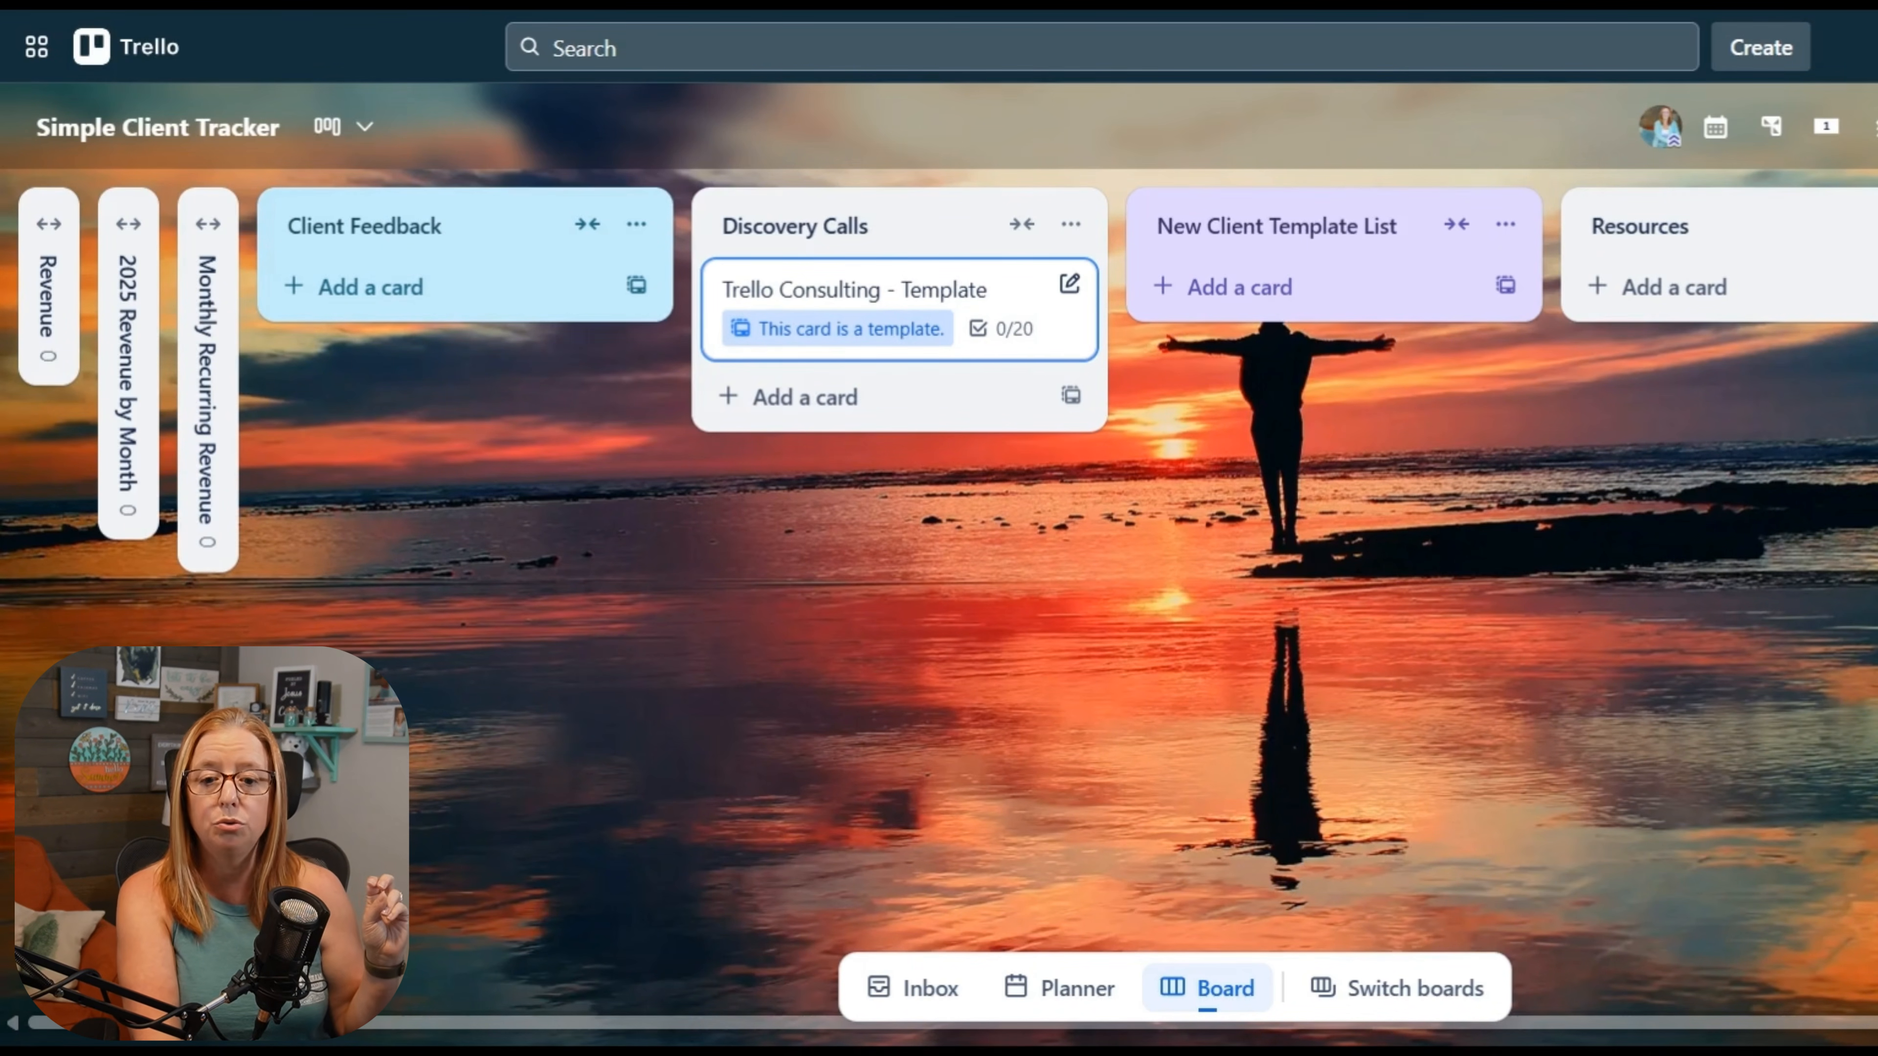
Step: Check the copy options of the New Client Template List and close them without creating a list
{"action": "left_click_drag", "start_coordinate": [764, 304], "coordinate": [899, 309]}
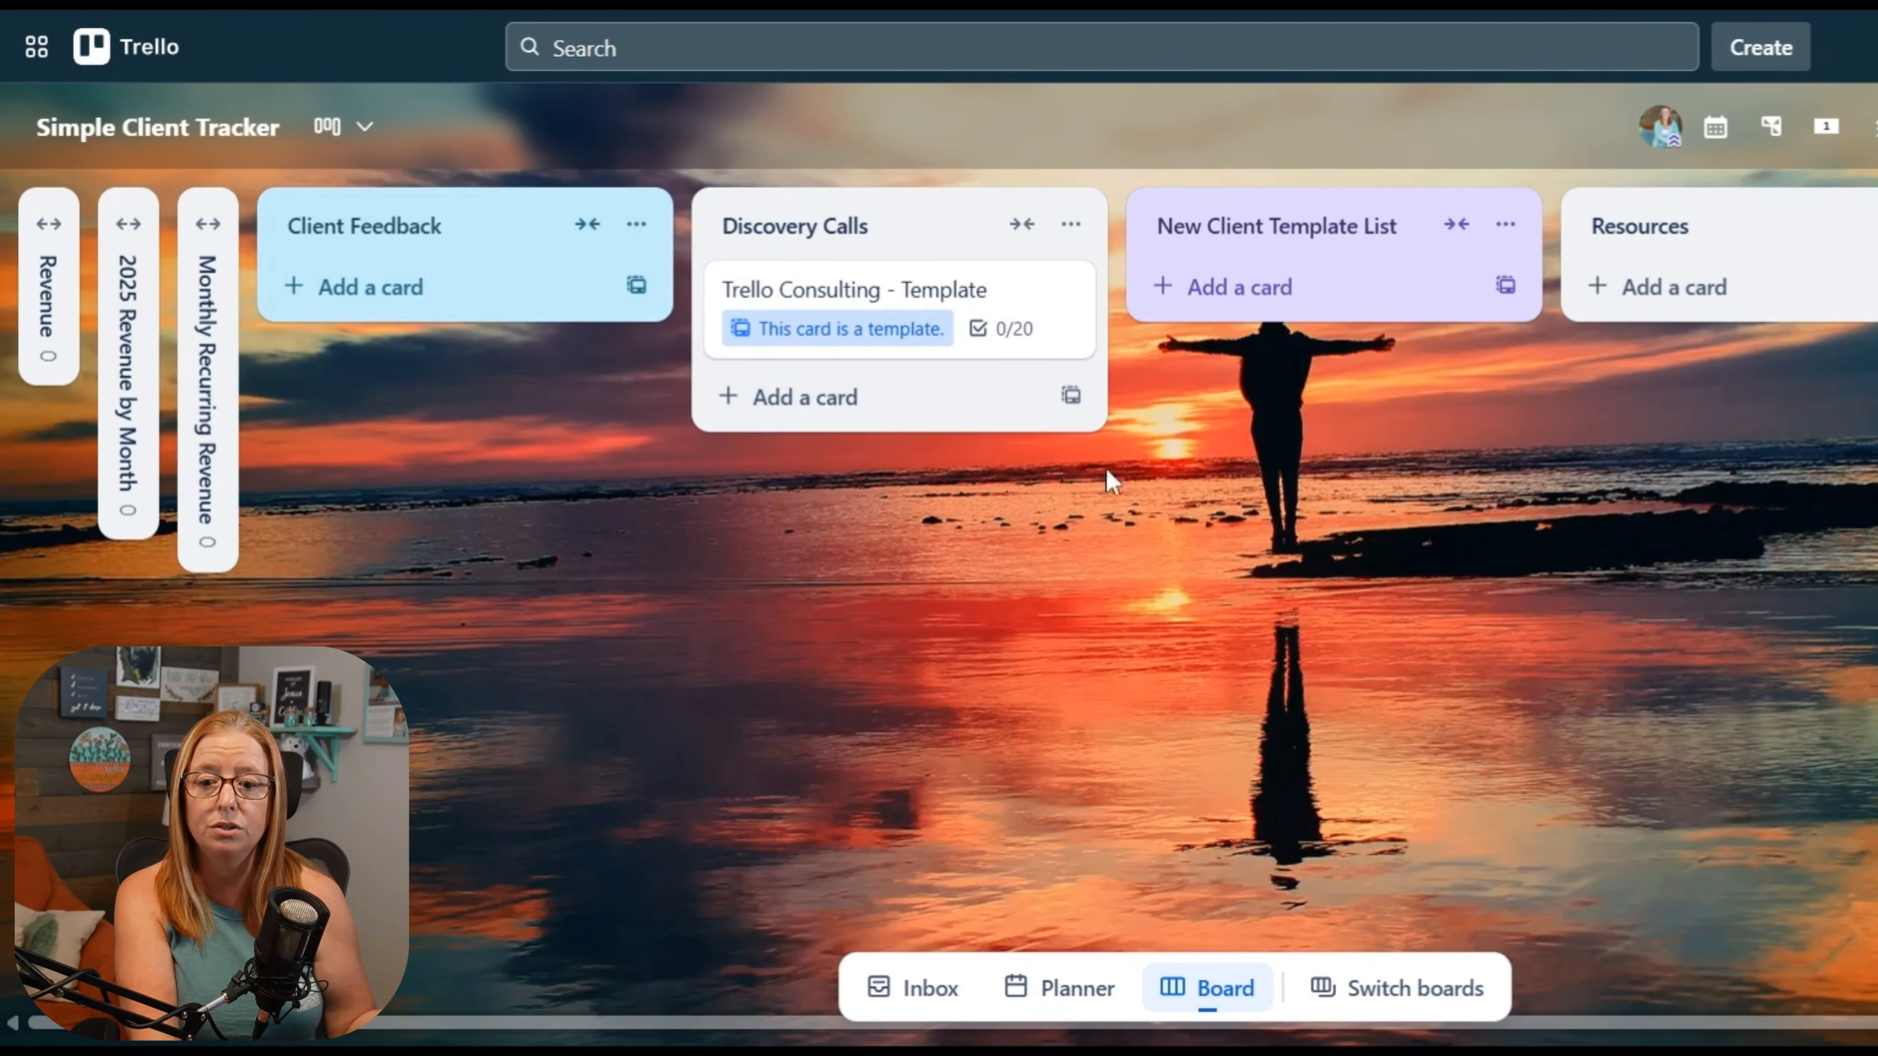
{"action": "left_click_drag", "start_coordinate": [1261, 526], "coordinate": [1181, 528]}
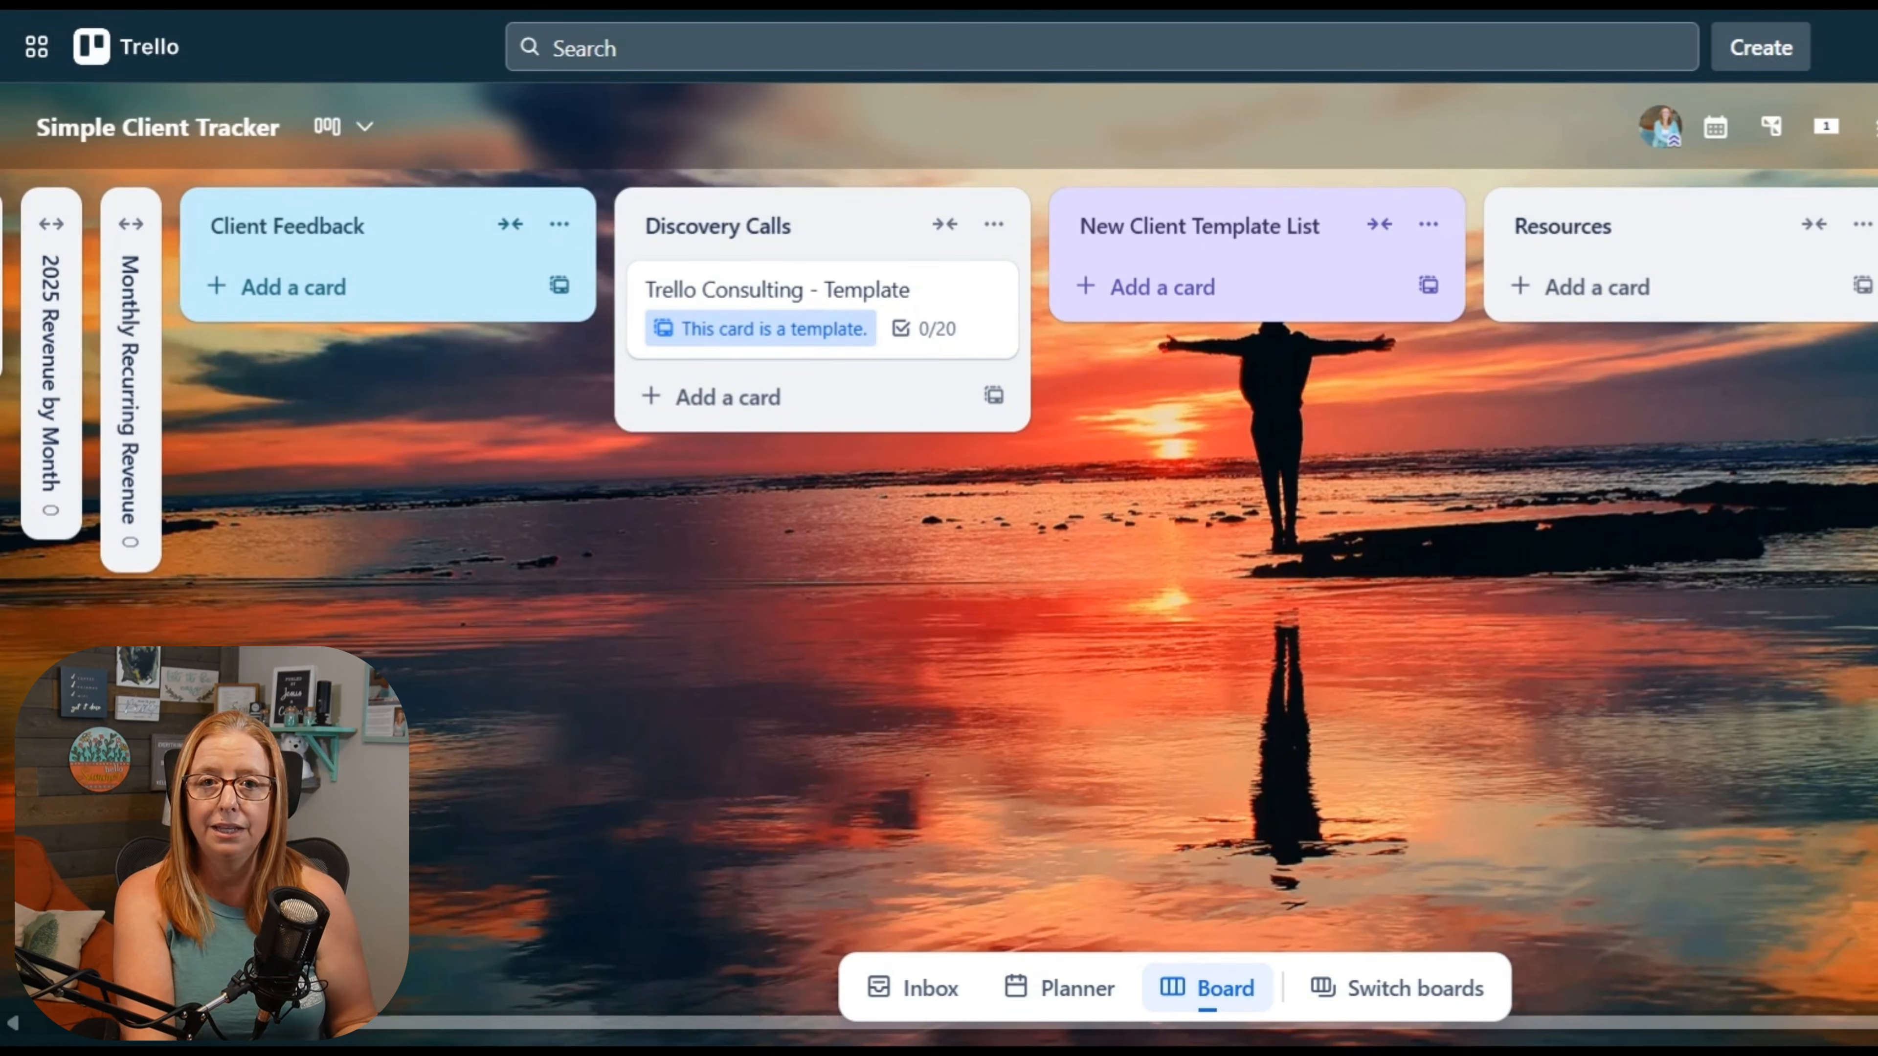
{"action": "left_click", "coordinate": [1428, 224]}
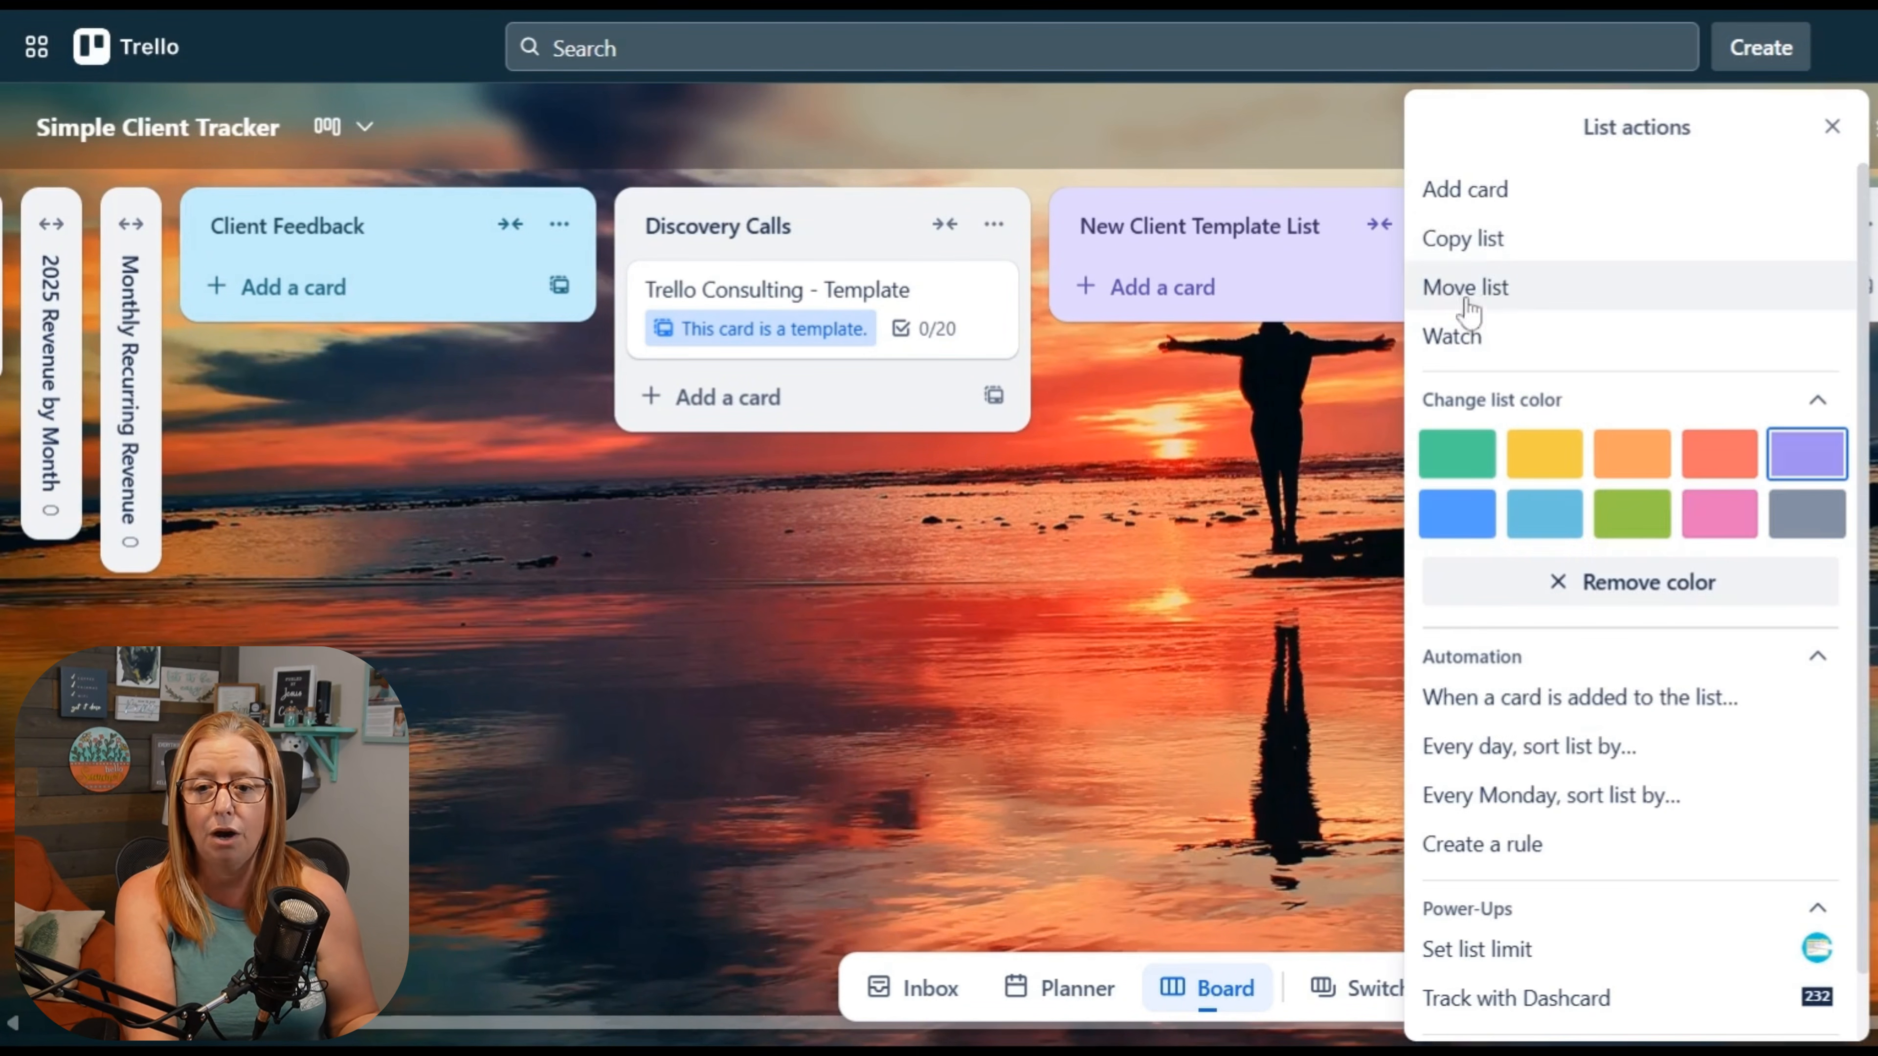
{"action": "left_click", "coordinate": [1467, 240]}
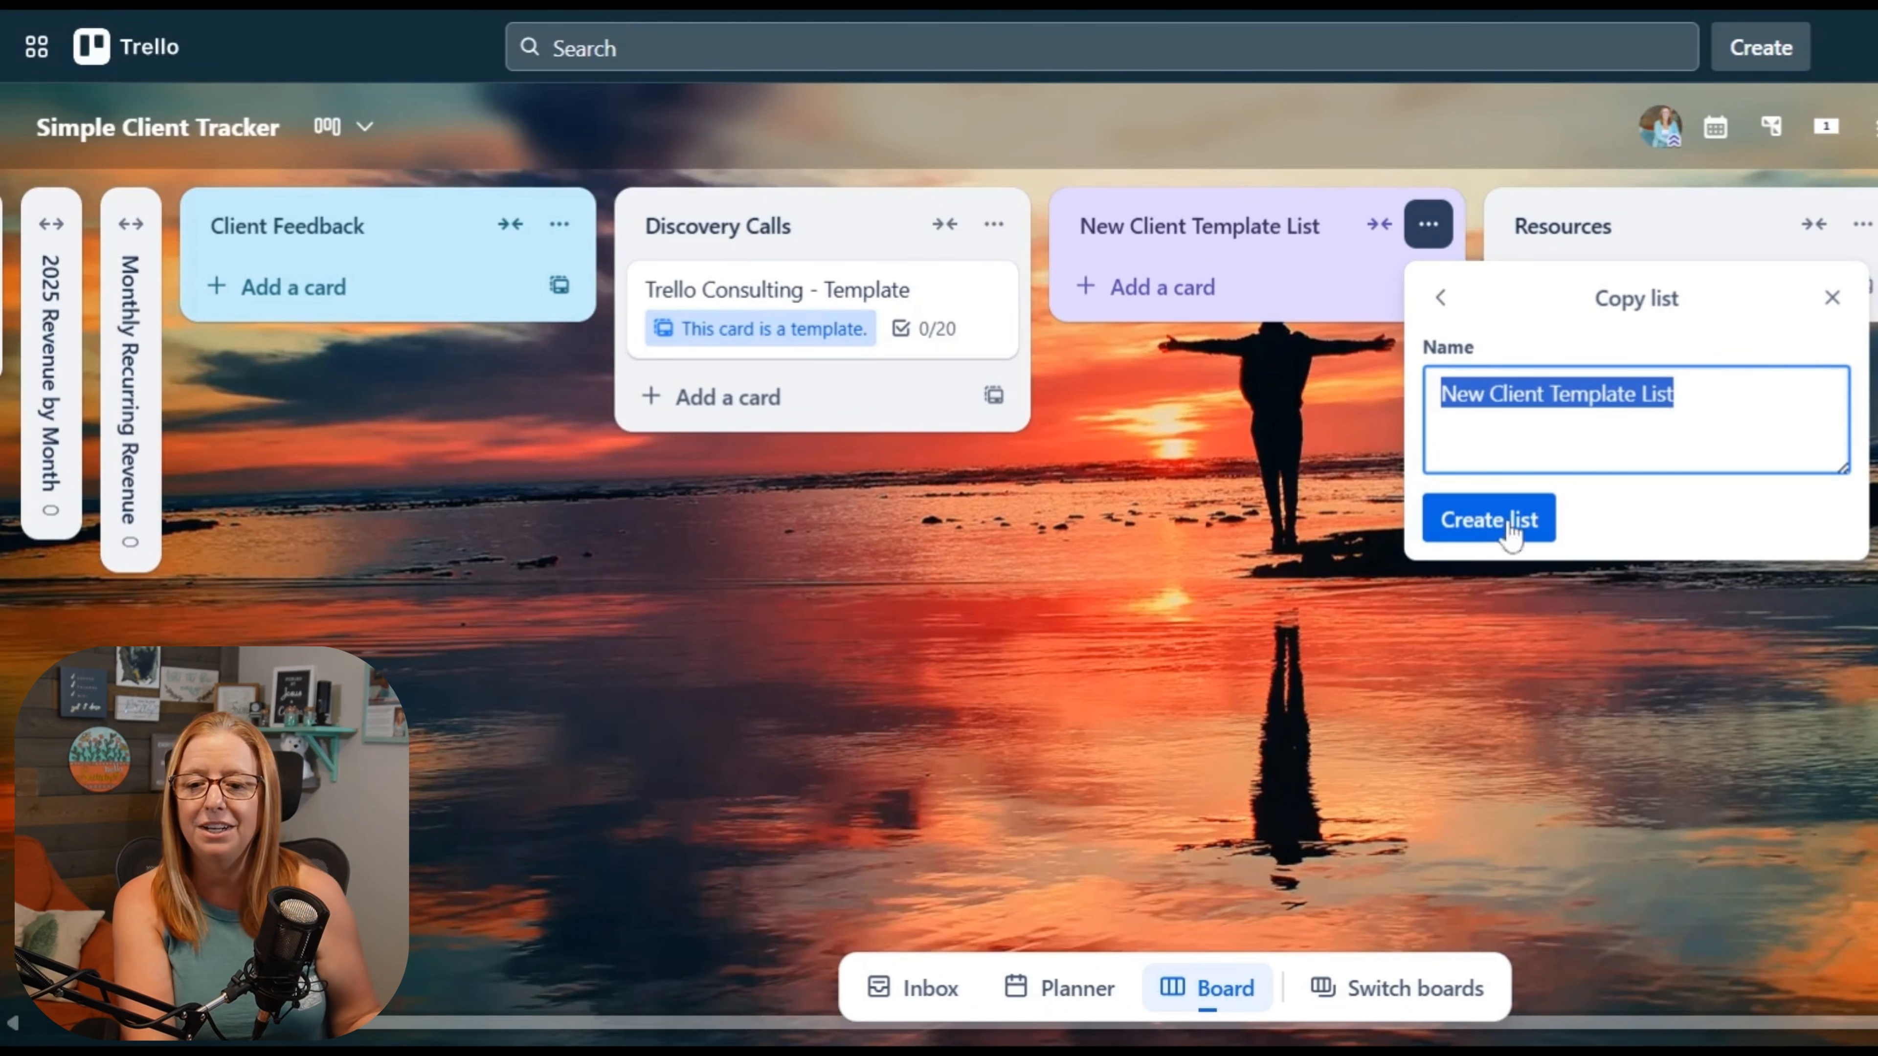
{"action": "left_click", "coordinate": [1832, 297]}
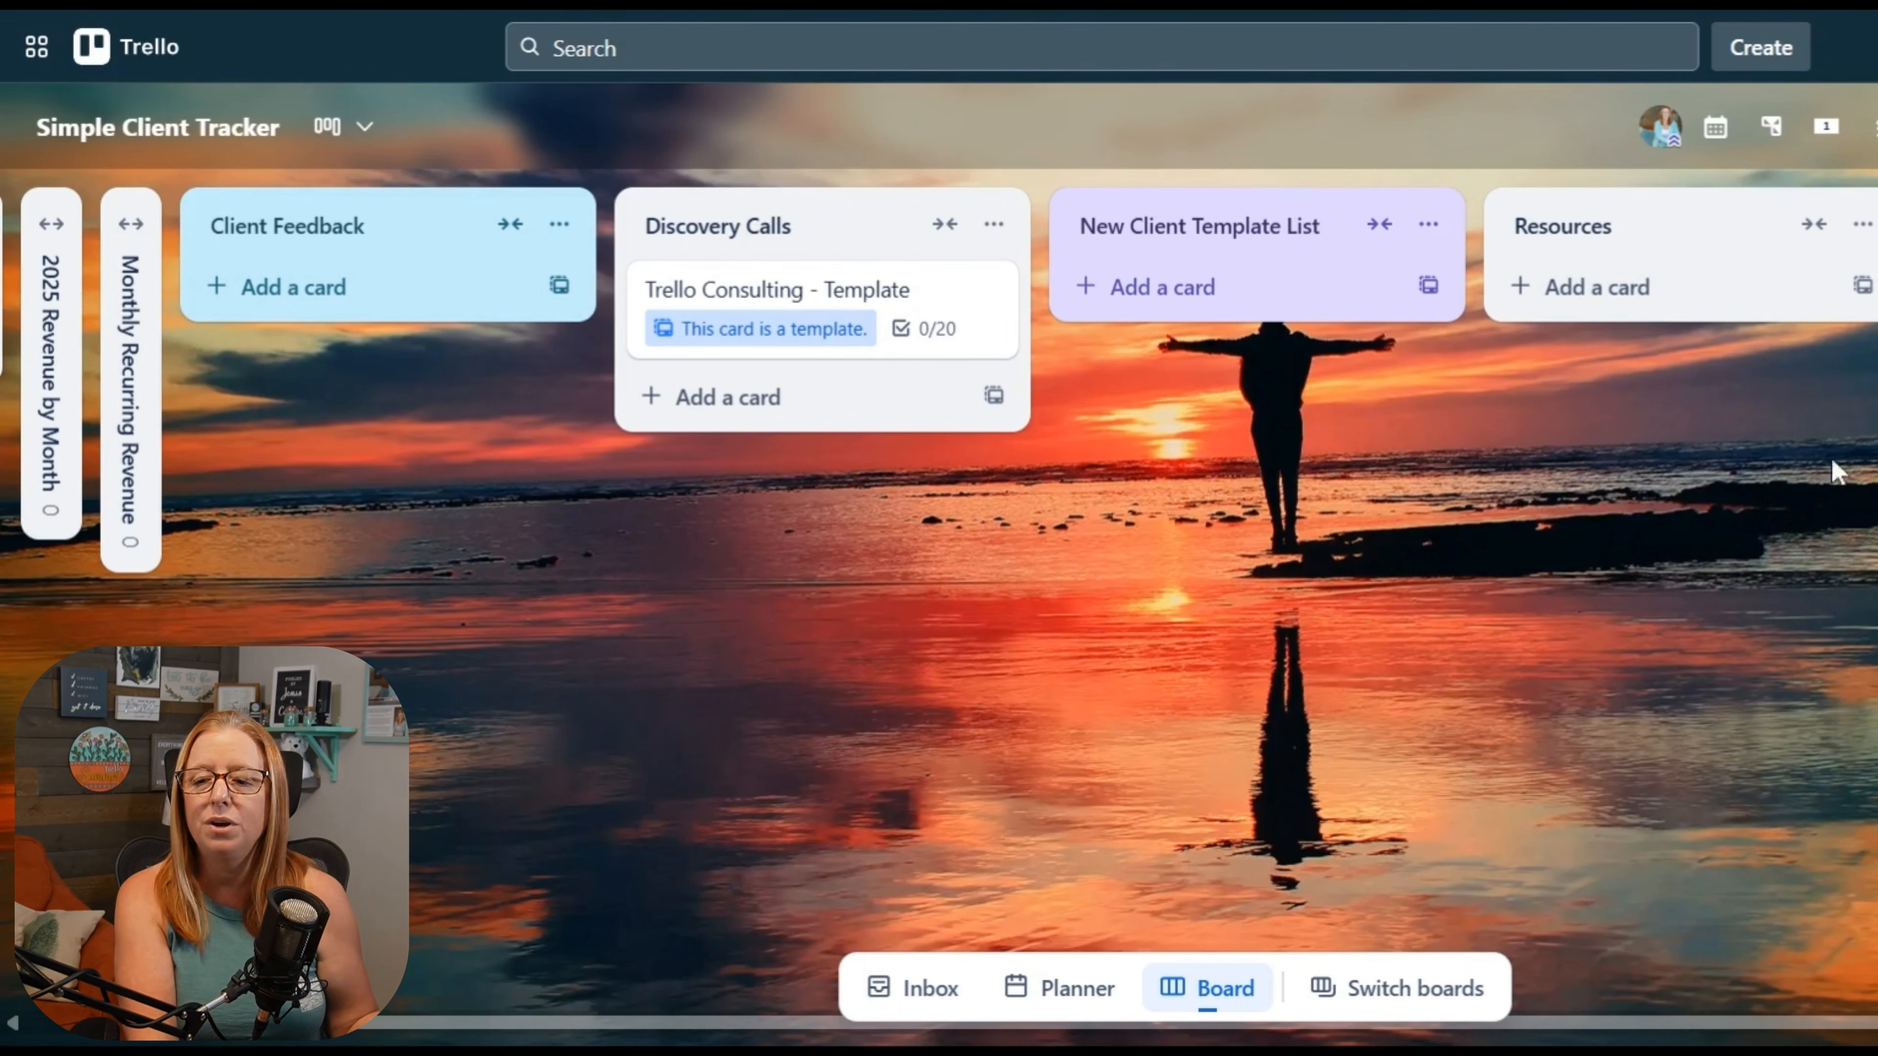
Step: Open the Trello Consulting - Template card in the Discovery Calls list and hide its comments and activity
{"action": "scroll", "coordinate": [1733, 440], "scroll_direction": "right", "scroll_amount": 2}
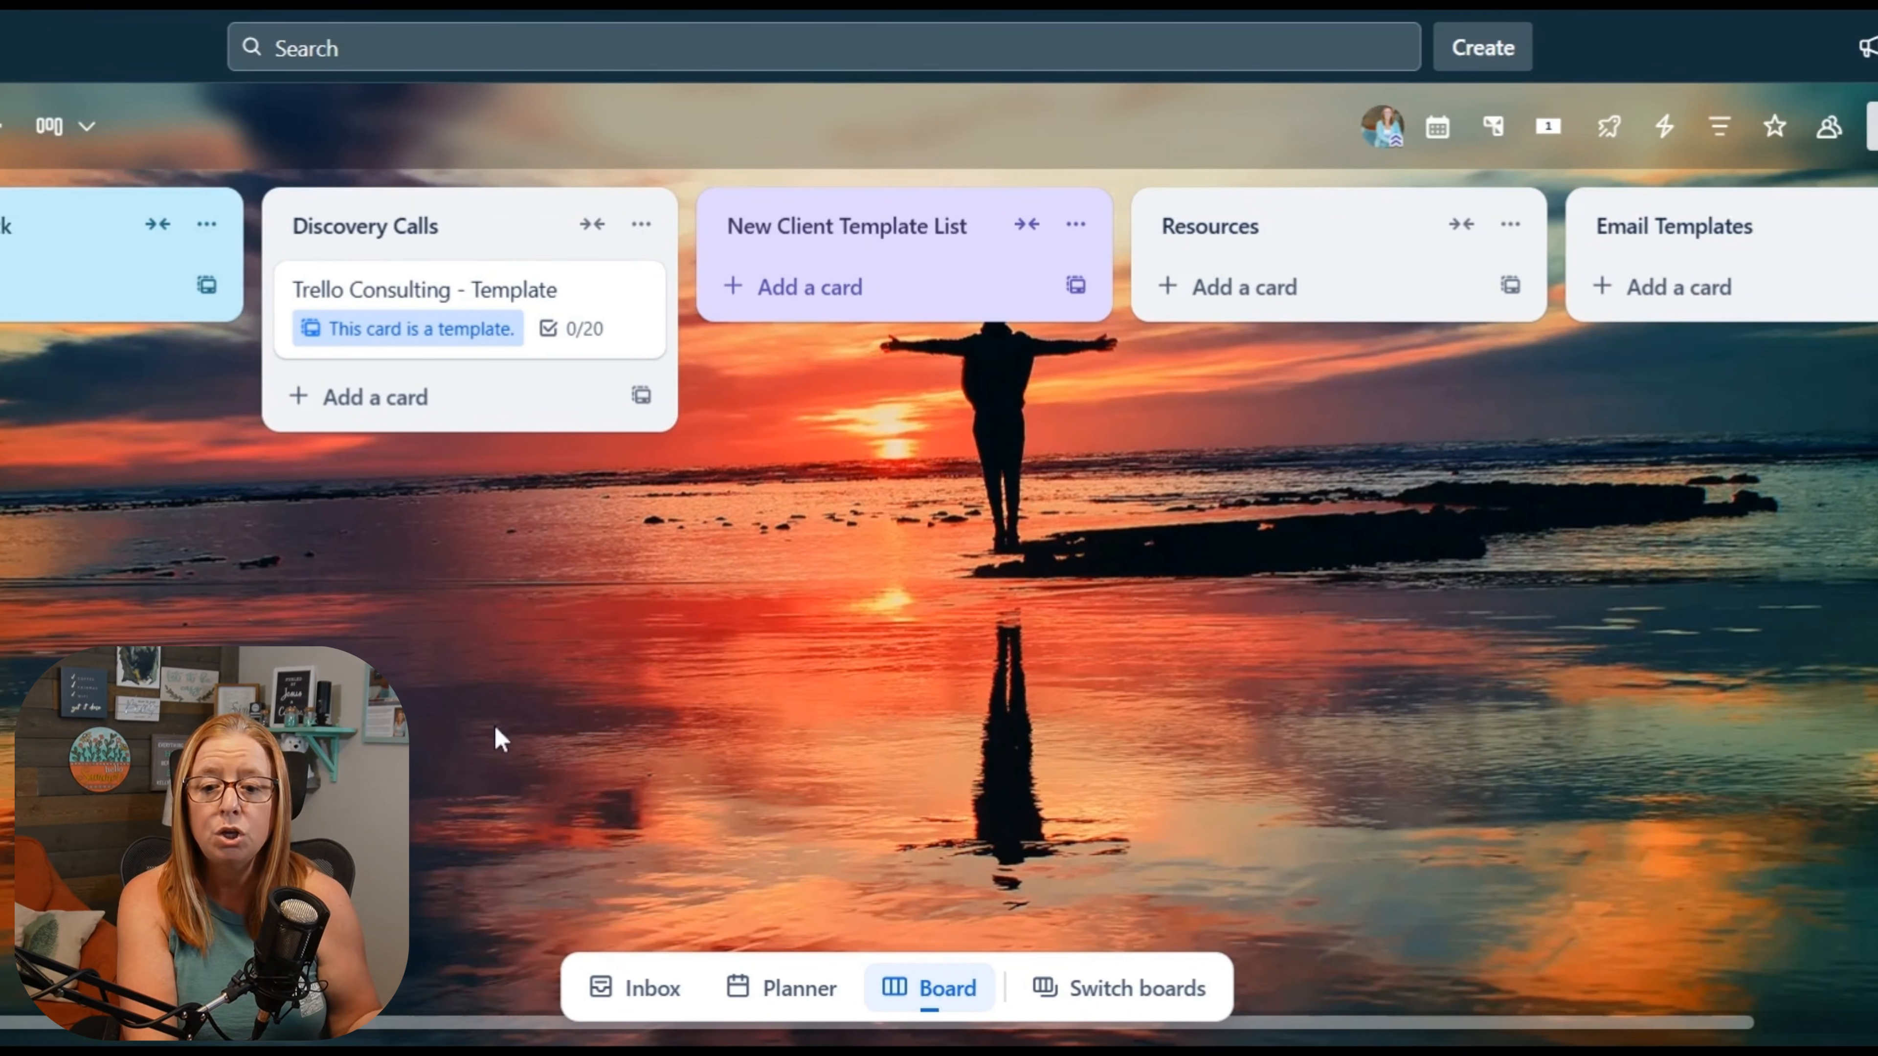
{"action": "left_click_drag", "start_coordinate": [490, 739], "coordinate": [849, 746]}
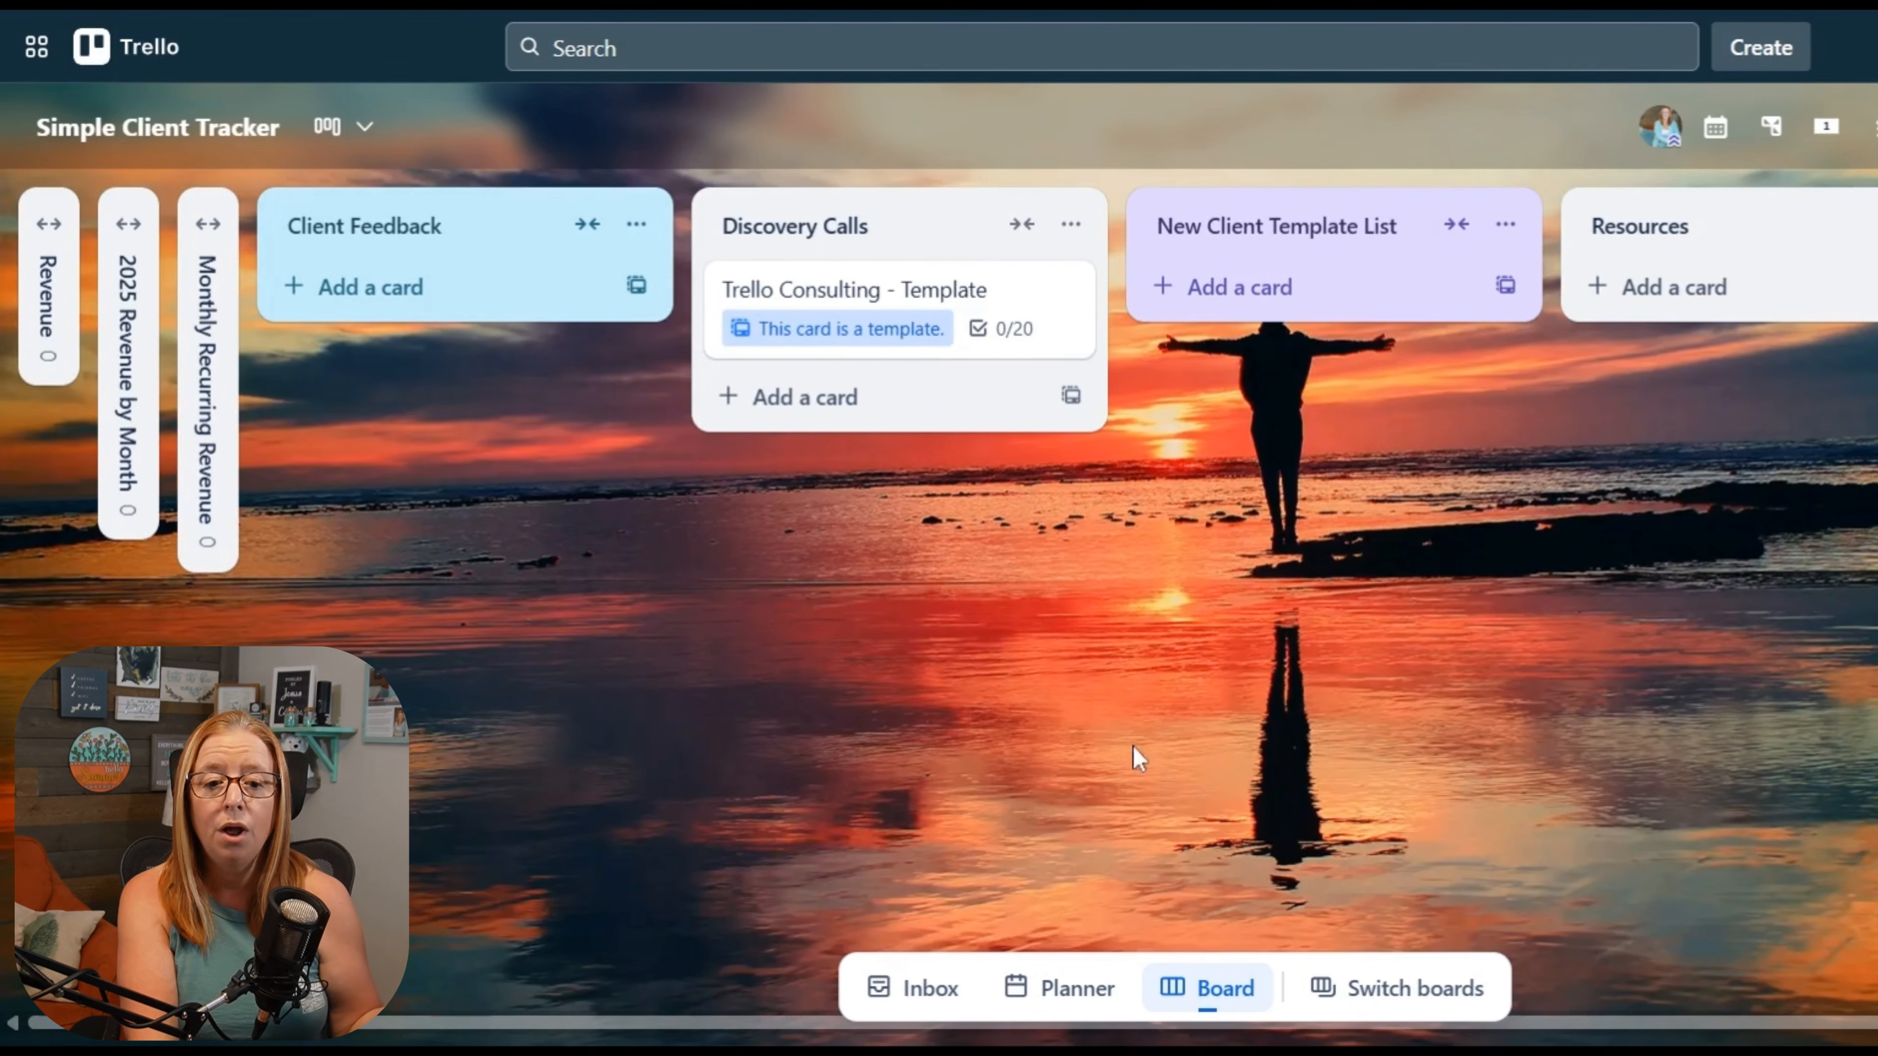
{"action": "left_click", "coordinate": [935, 289]}
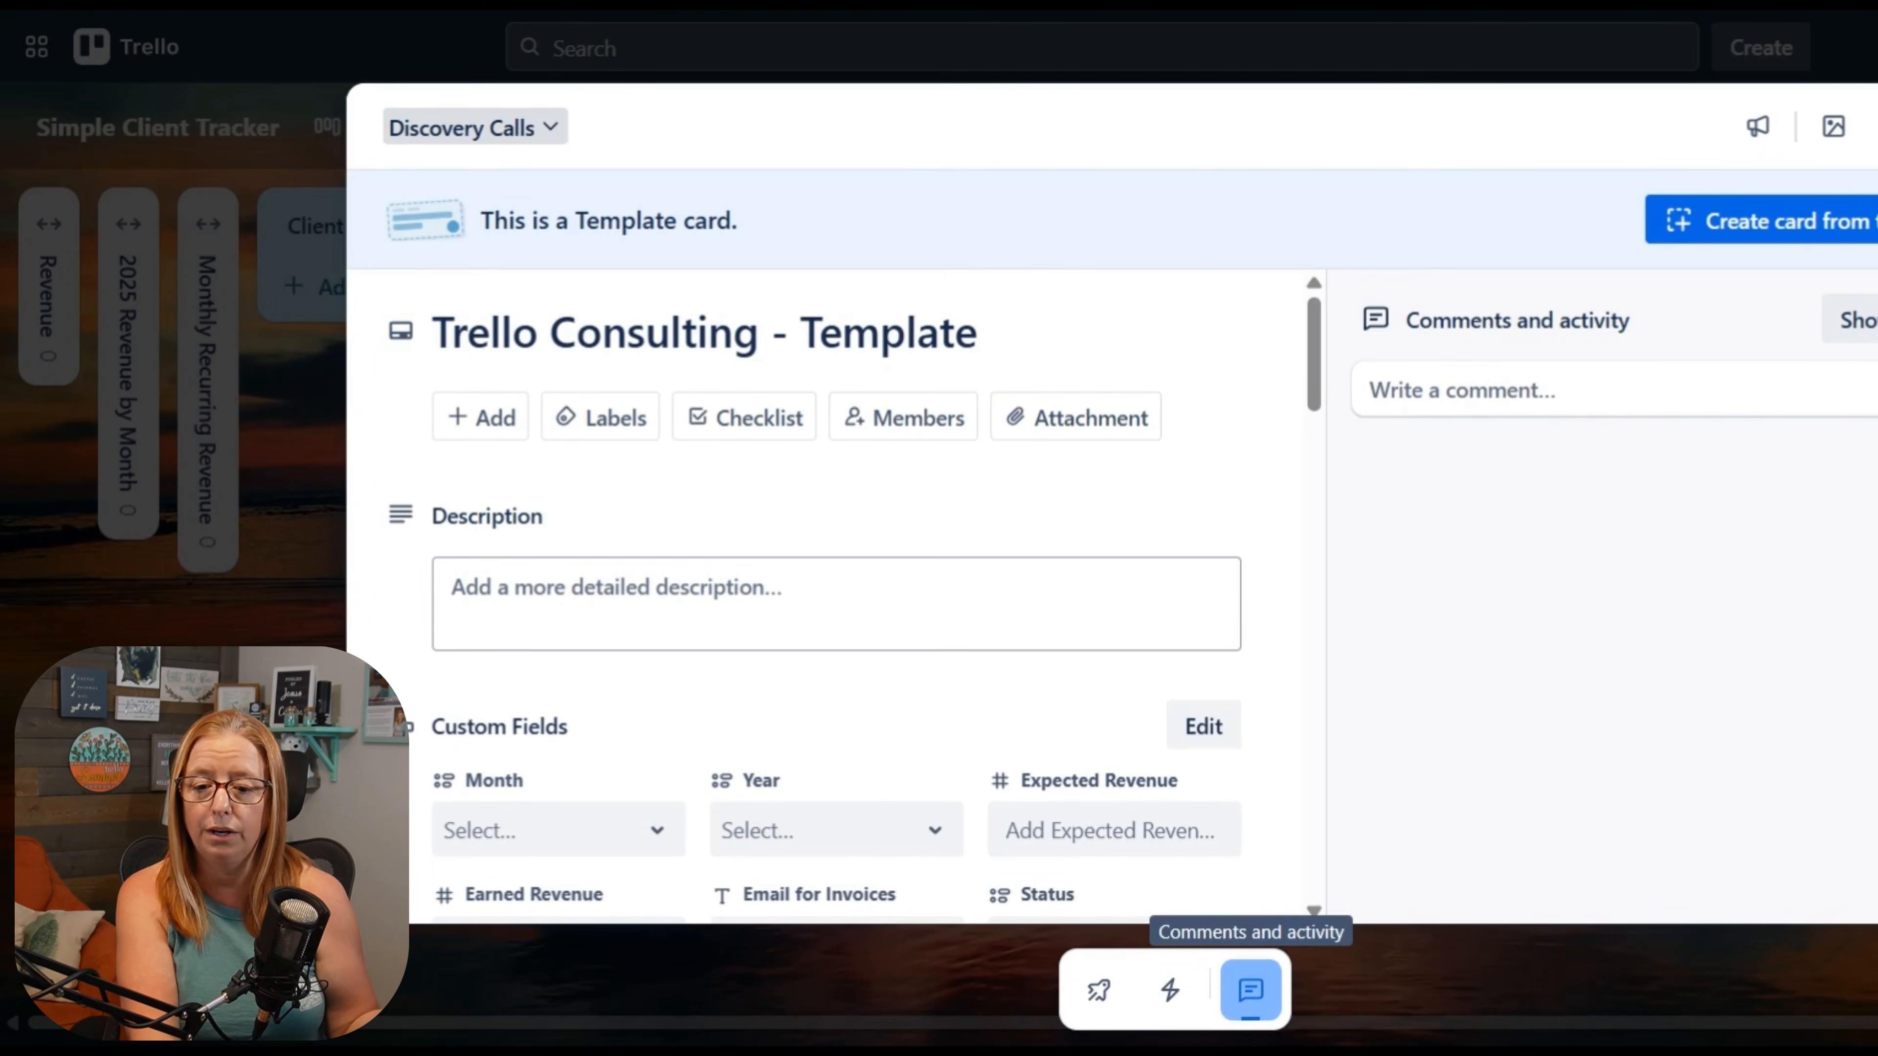
{"action": "left_click", "coordinate": [1250, 990]}
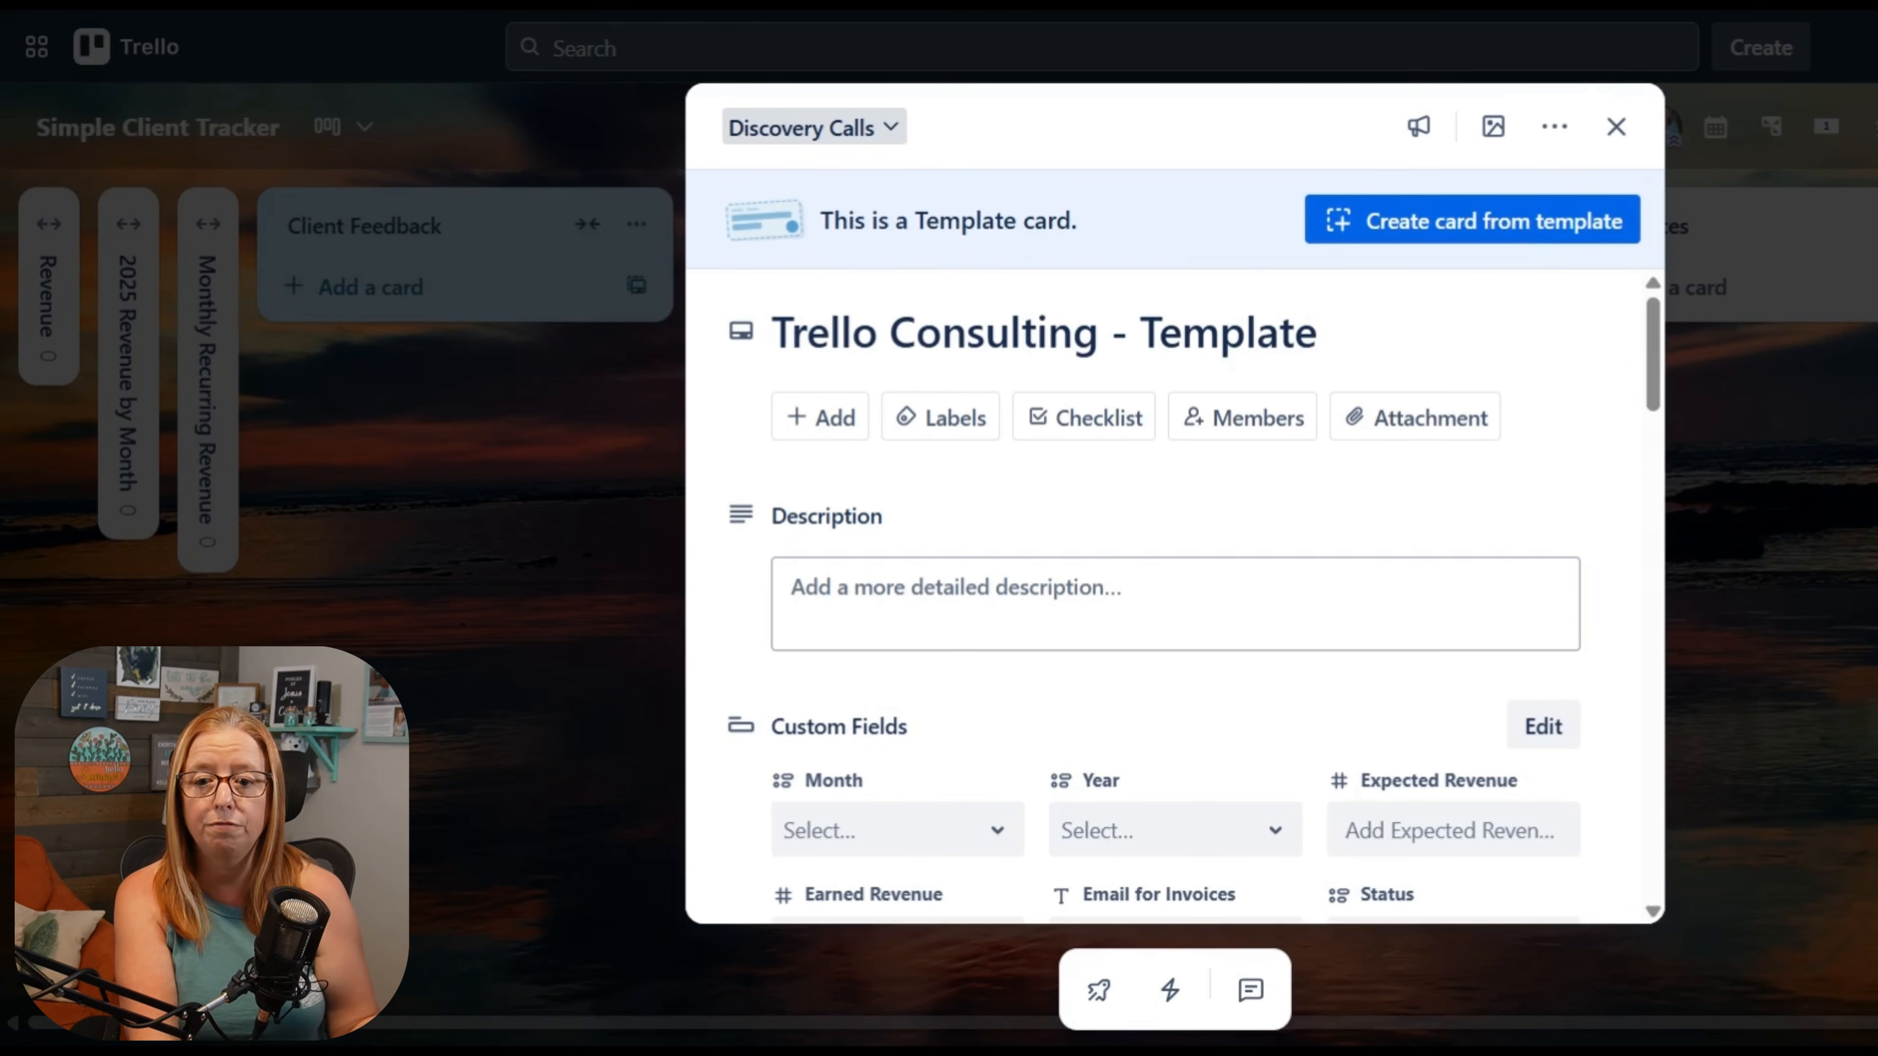
Step: Inspect the card's Template setting and the options for creating a card from the template
{"action": "left_click", "coordinate": [1554, 140]}
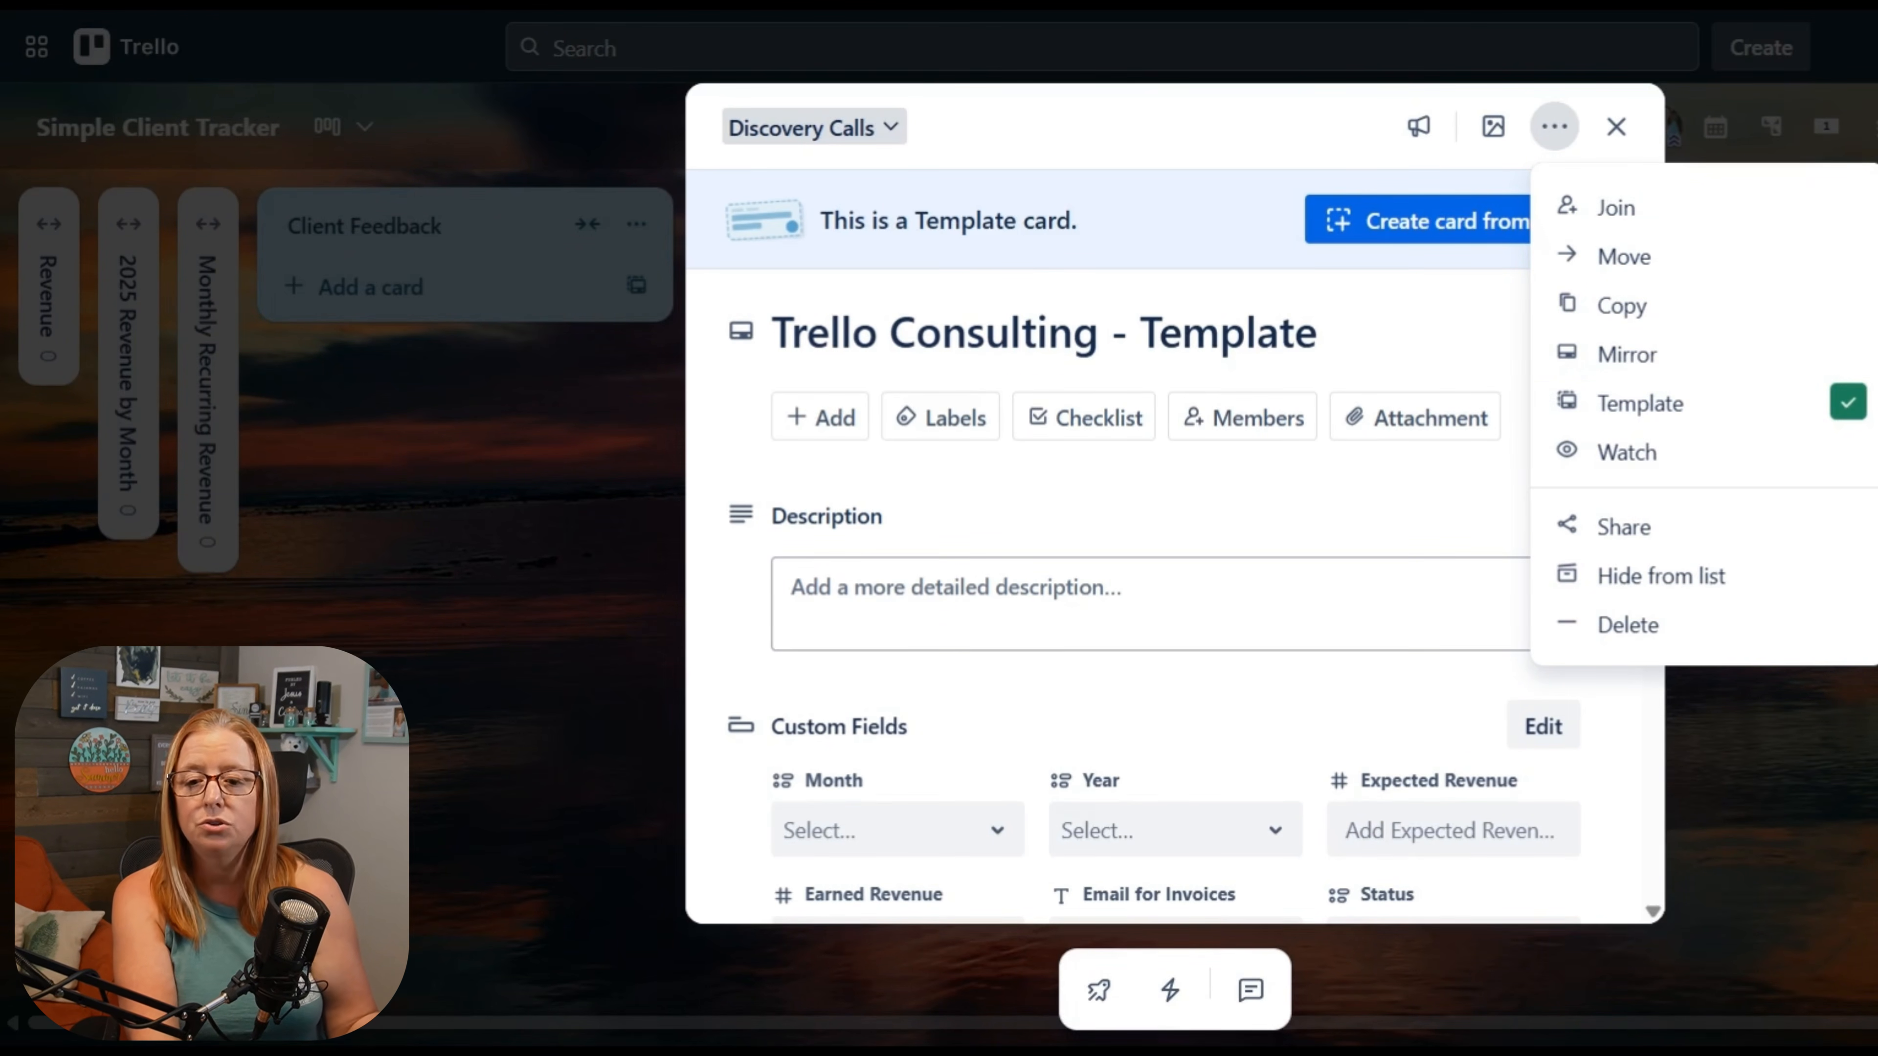
{"action": "key", "text": "Escape"}
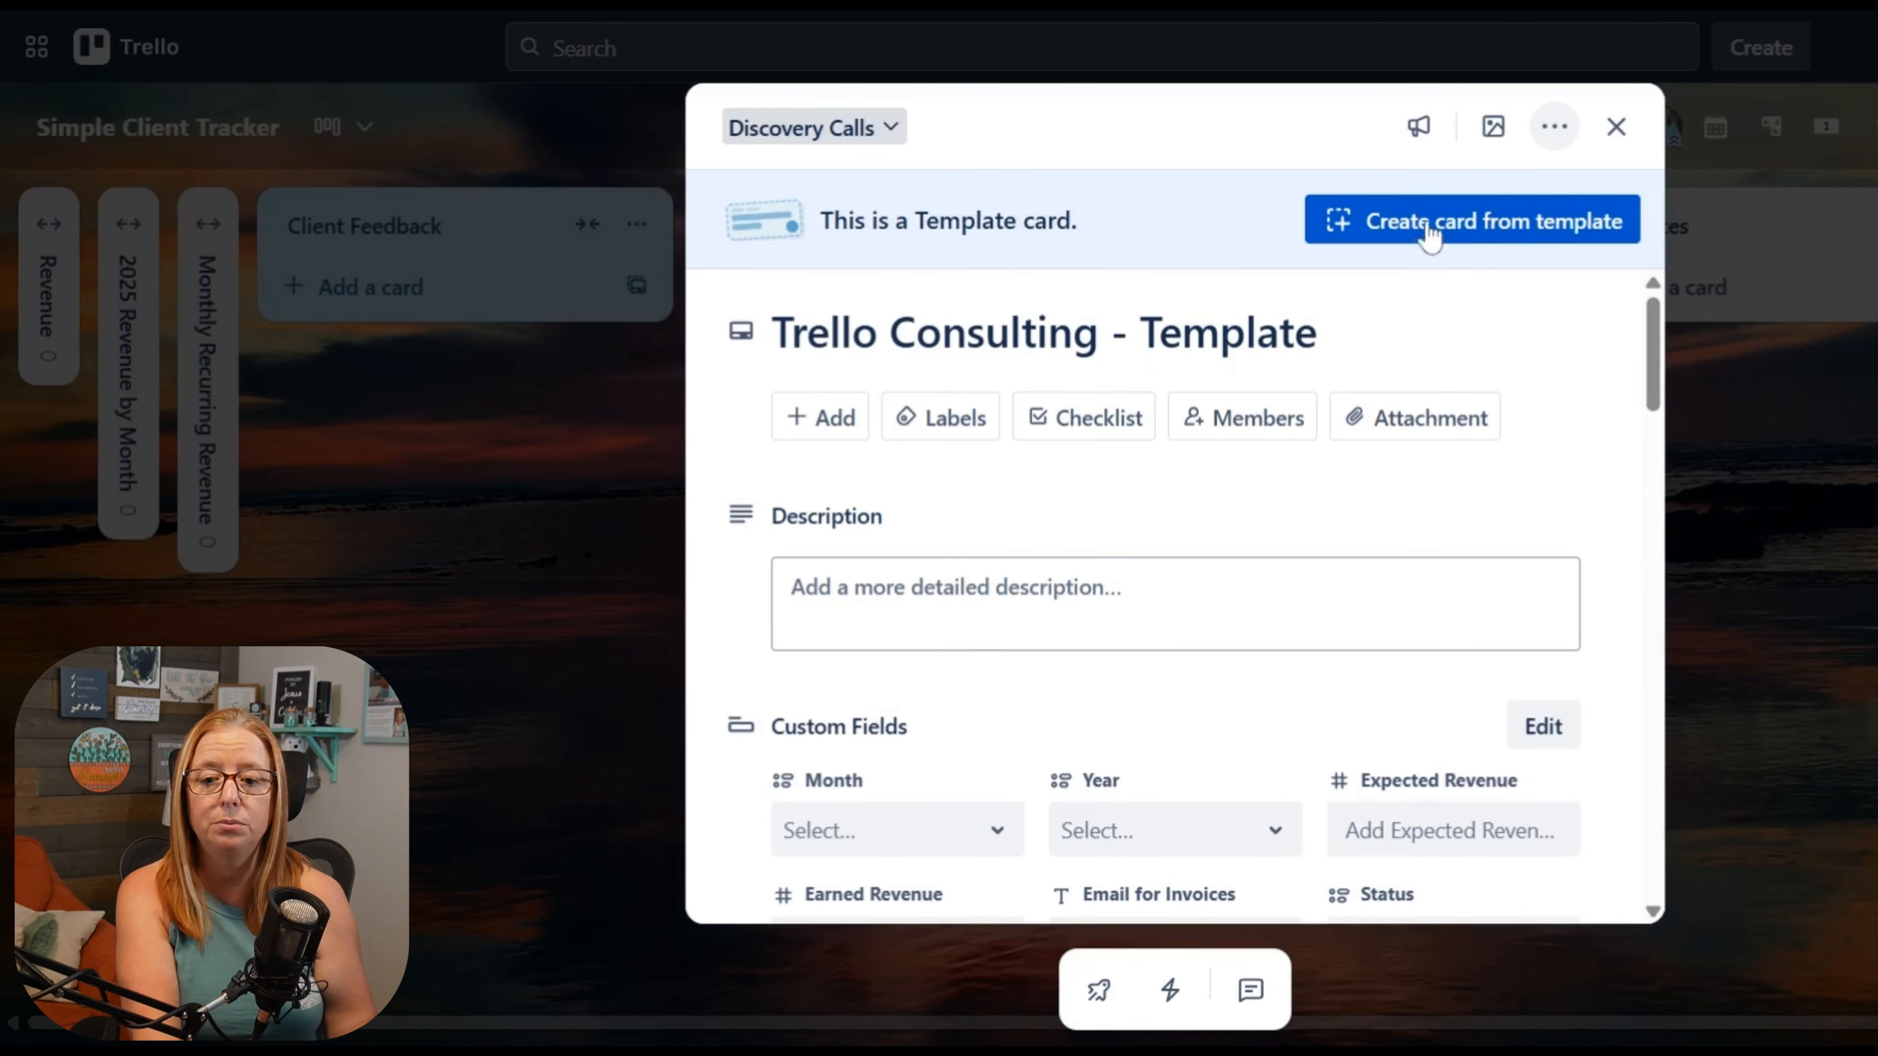
{"action": "left_click", "coordinate": [1414, 241]}
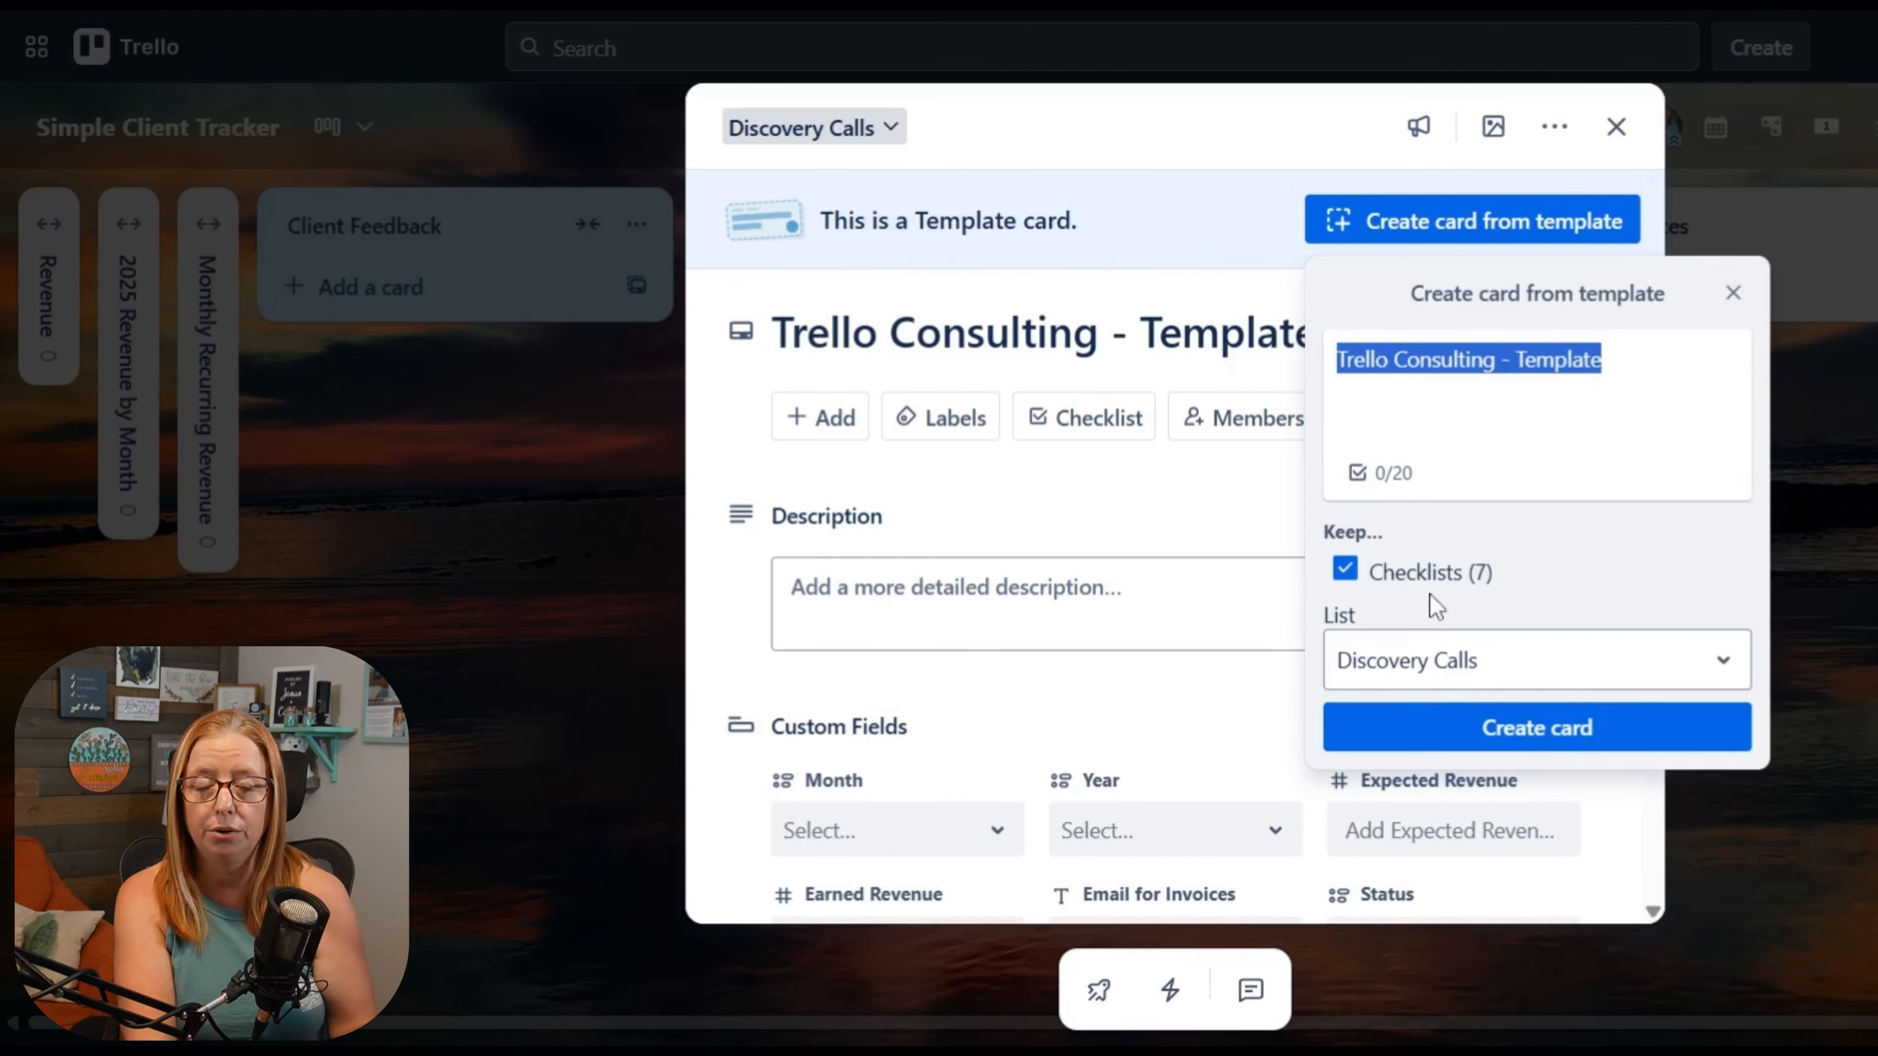
Step: Examine the choices of the Month and Year custom fields on the template card without selecting any
{"action": "scroll", "coordinate": [1618, 478], "scroll_direction": "down", "scroll_amount": 2}
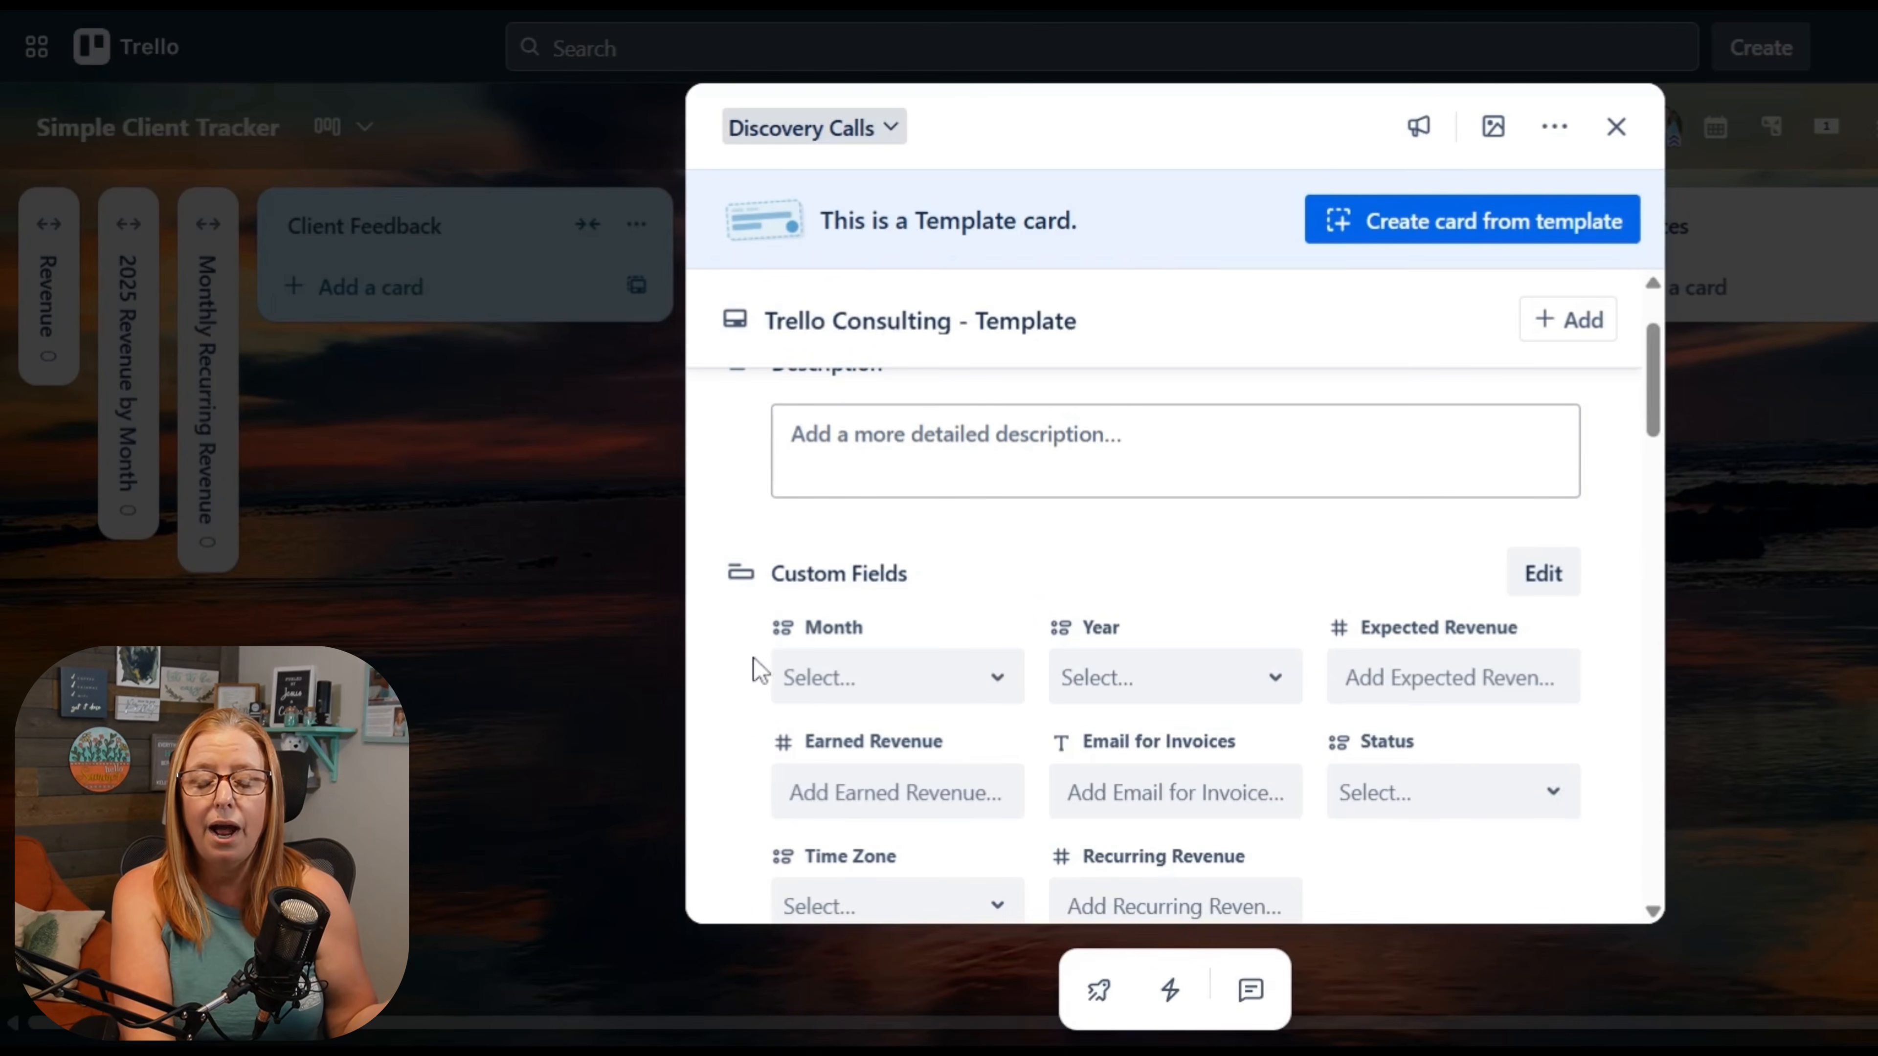
{"action": "scroll", "coordinate": [758, 662], "scroll_direction": "down", "scroll_amount": 2}
{"action": "left_click", "coordinate": [984, 546]}
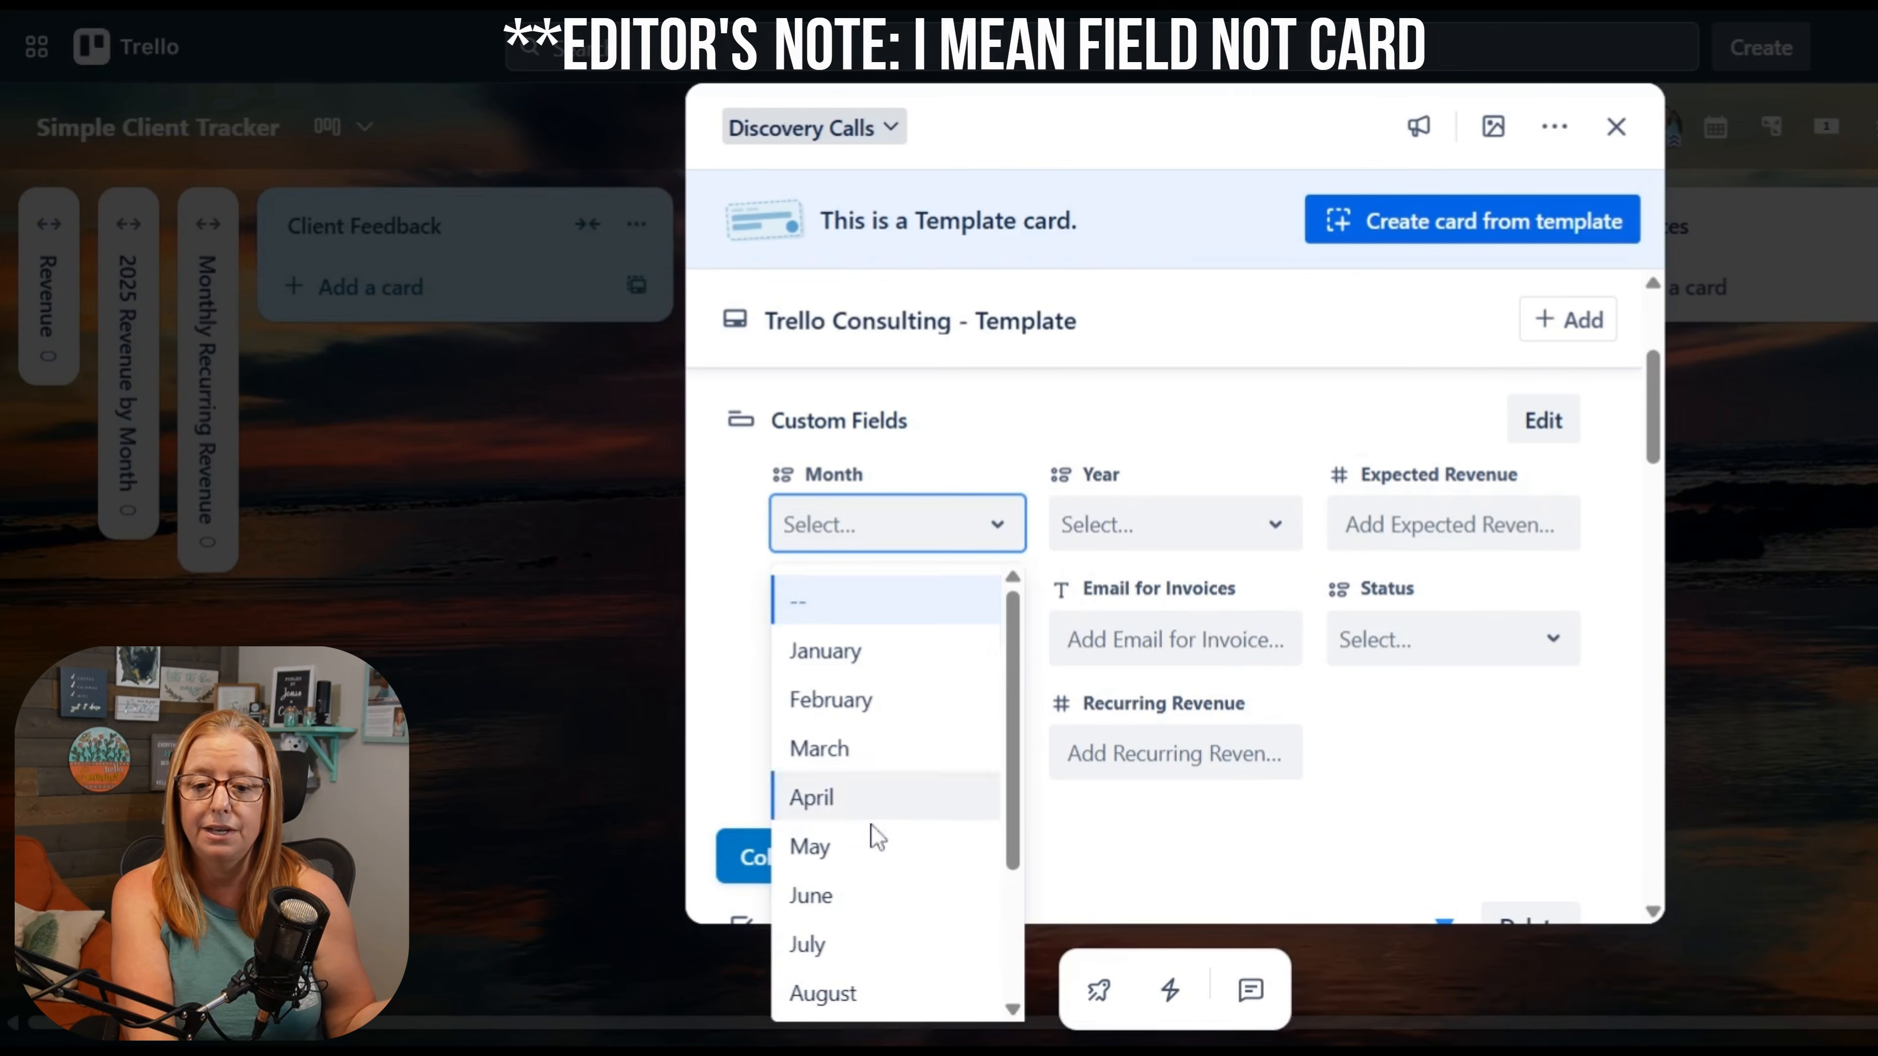
{"action": "scroll", "coordinate": [872, 834], "scroll_direction": "down", "scroll_amount": 1}
{"action": "scroll", "coordinate": [865, 934], "scroll_direction": "down", "scroll_amount": 1}
{"action": "scroll", "coordinate": [868, 938], "scroll_direction": "up", "scroll_amount": 3}
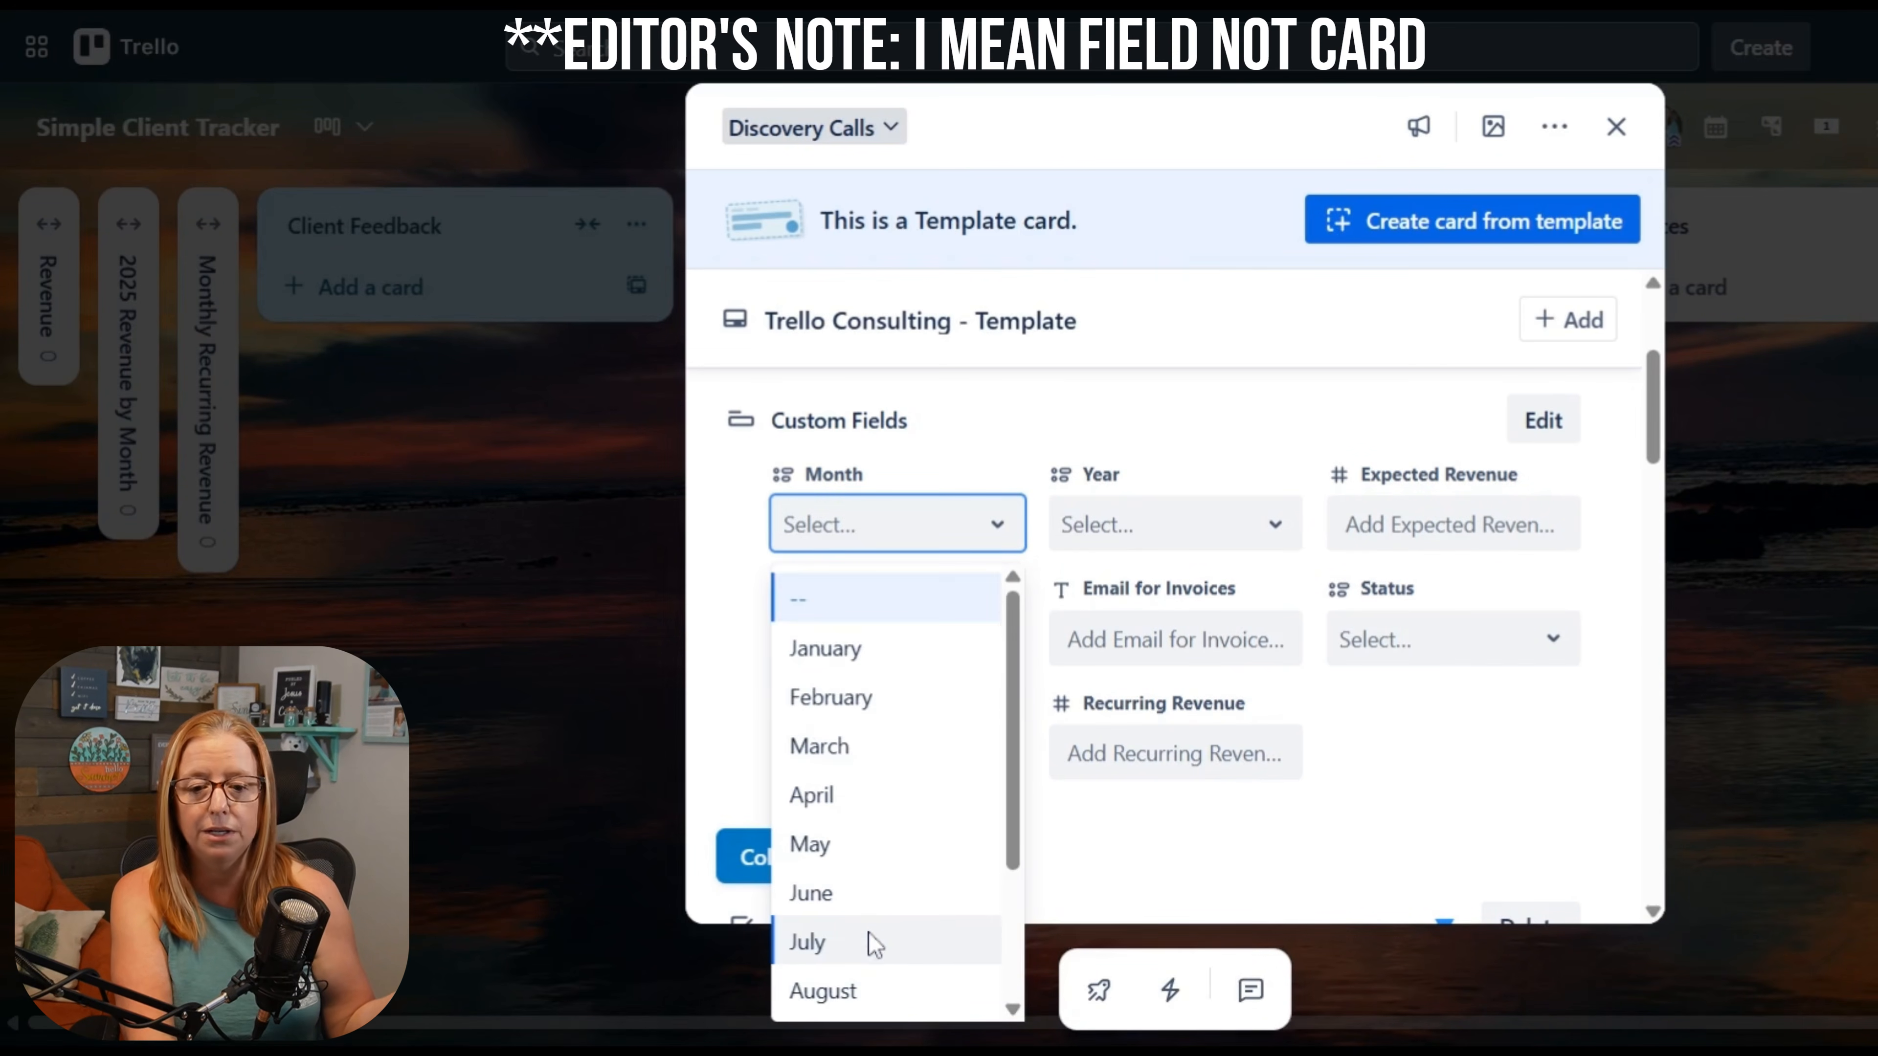
{"action": "left_click", "coordinate": [1264, 545]}
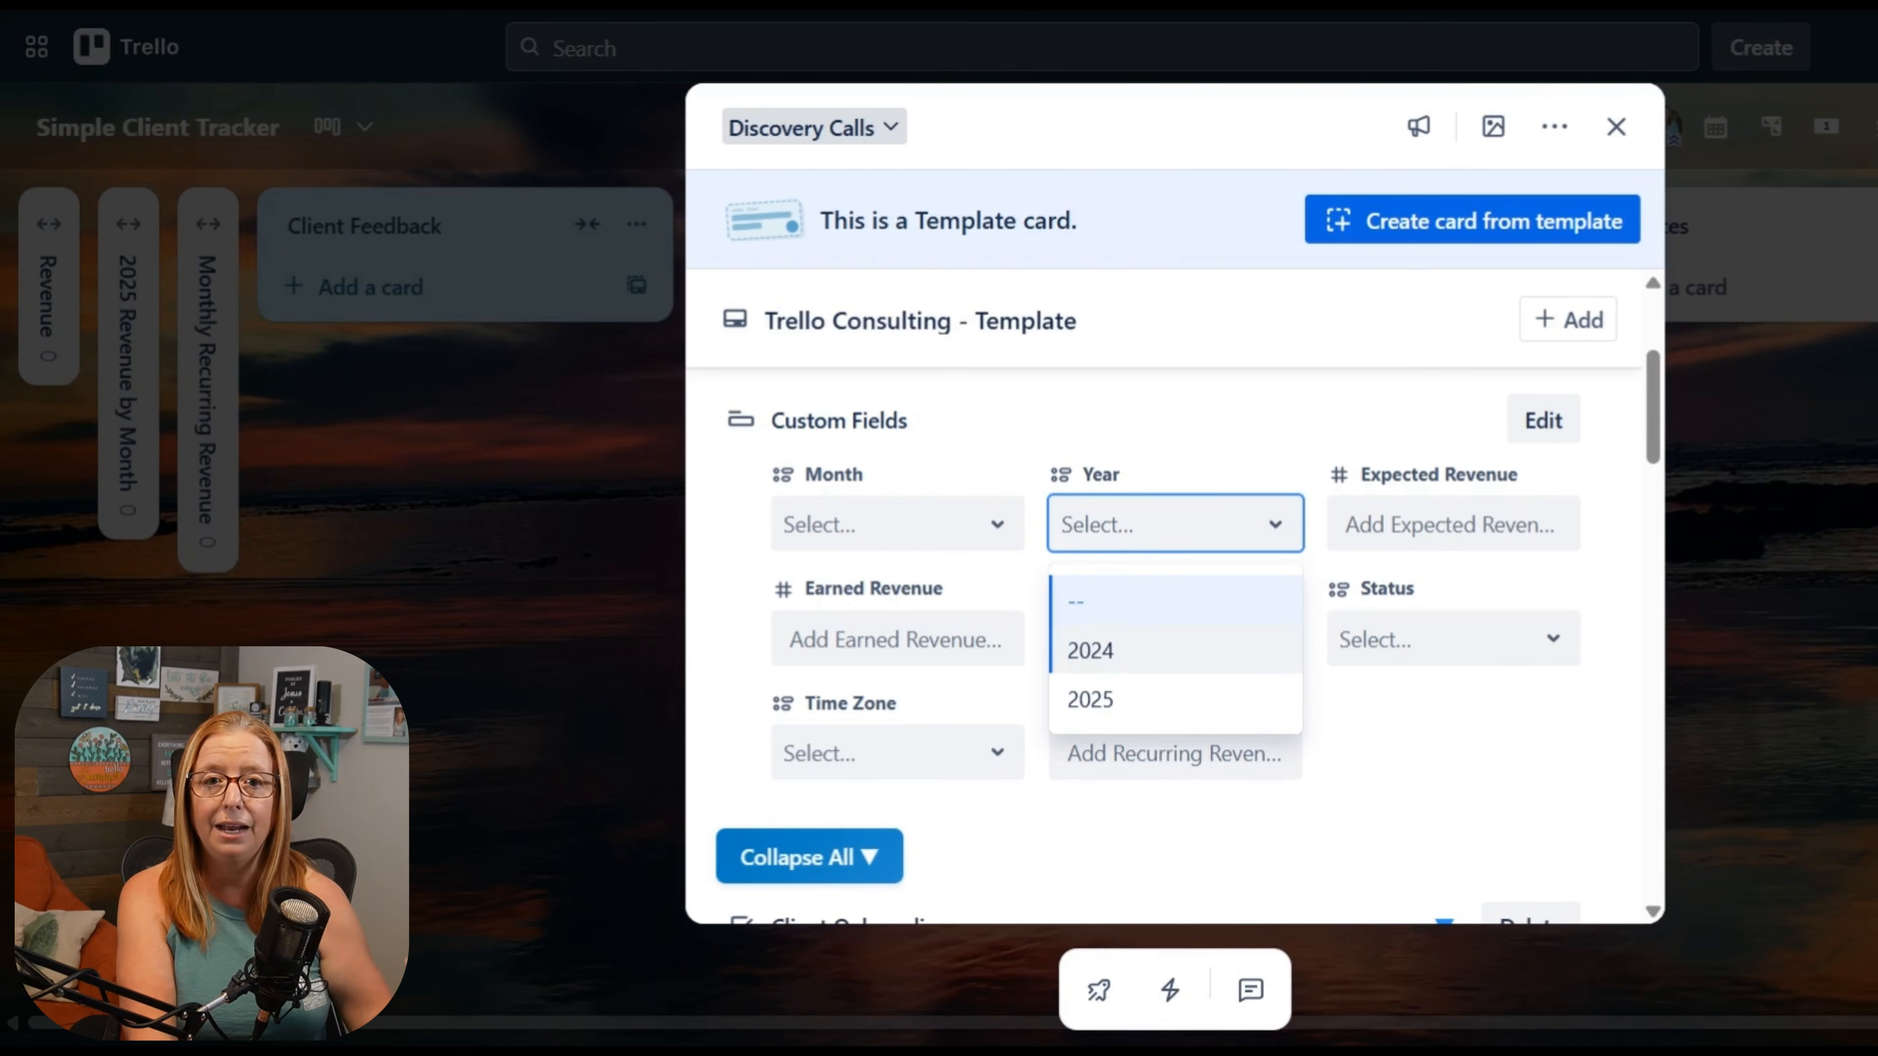
{"action": "left_click", "coordinate": [1212, 432]}
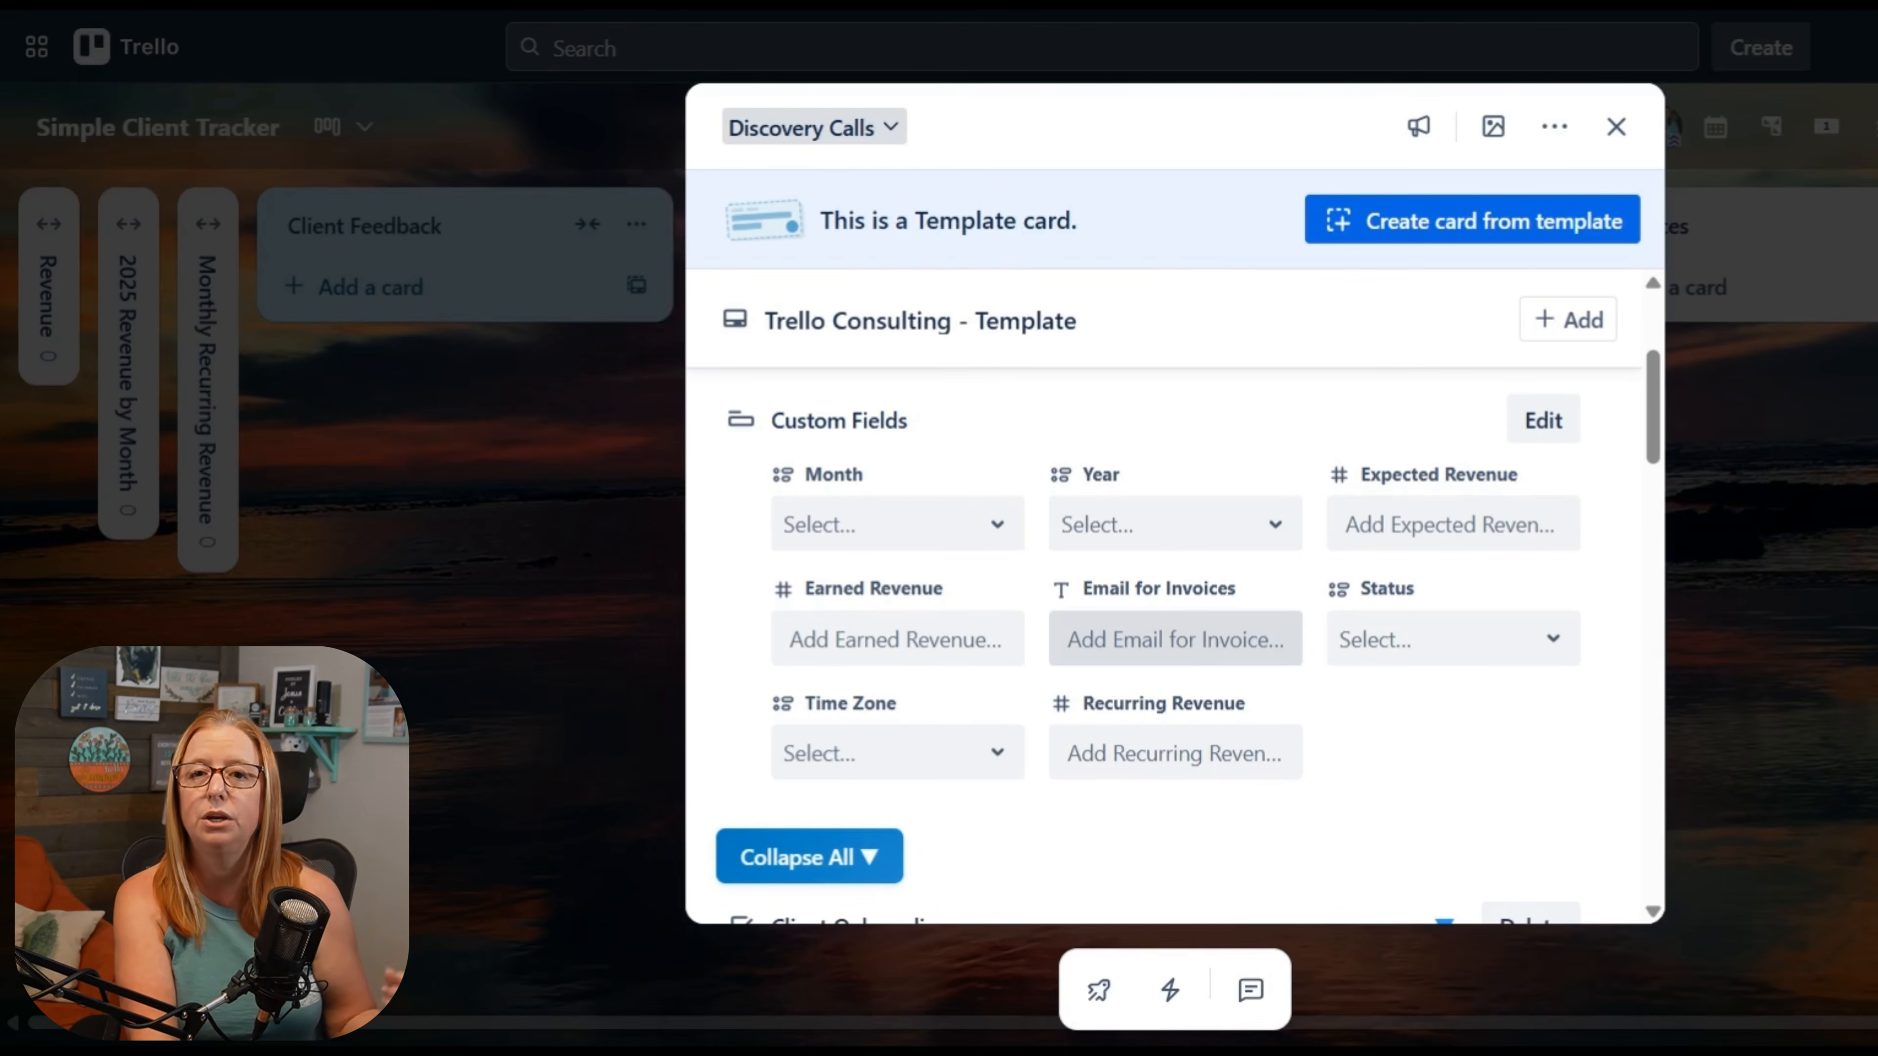
Step: Examine the choices of the Status and Time Zone custom fields without selecting any
{"action": "left_click", "coordinate": [1551, 657]}
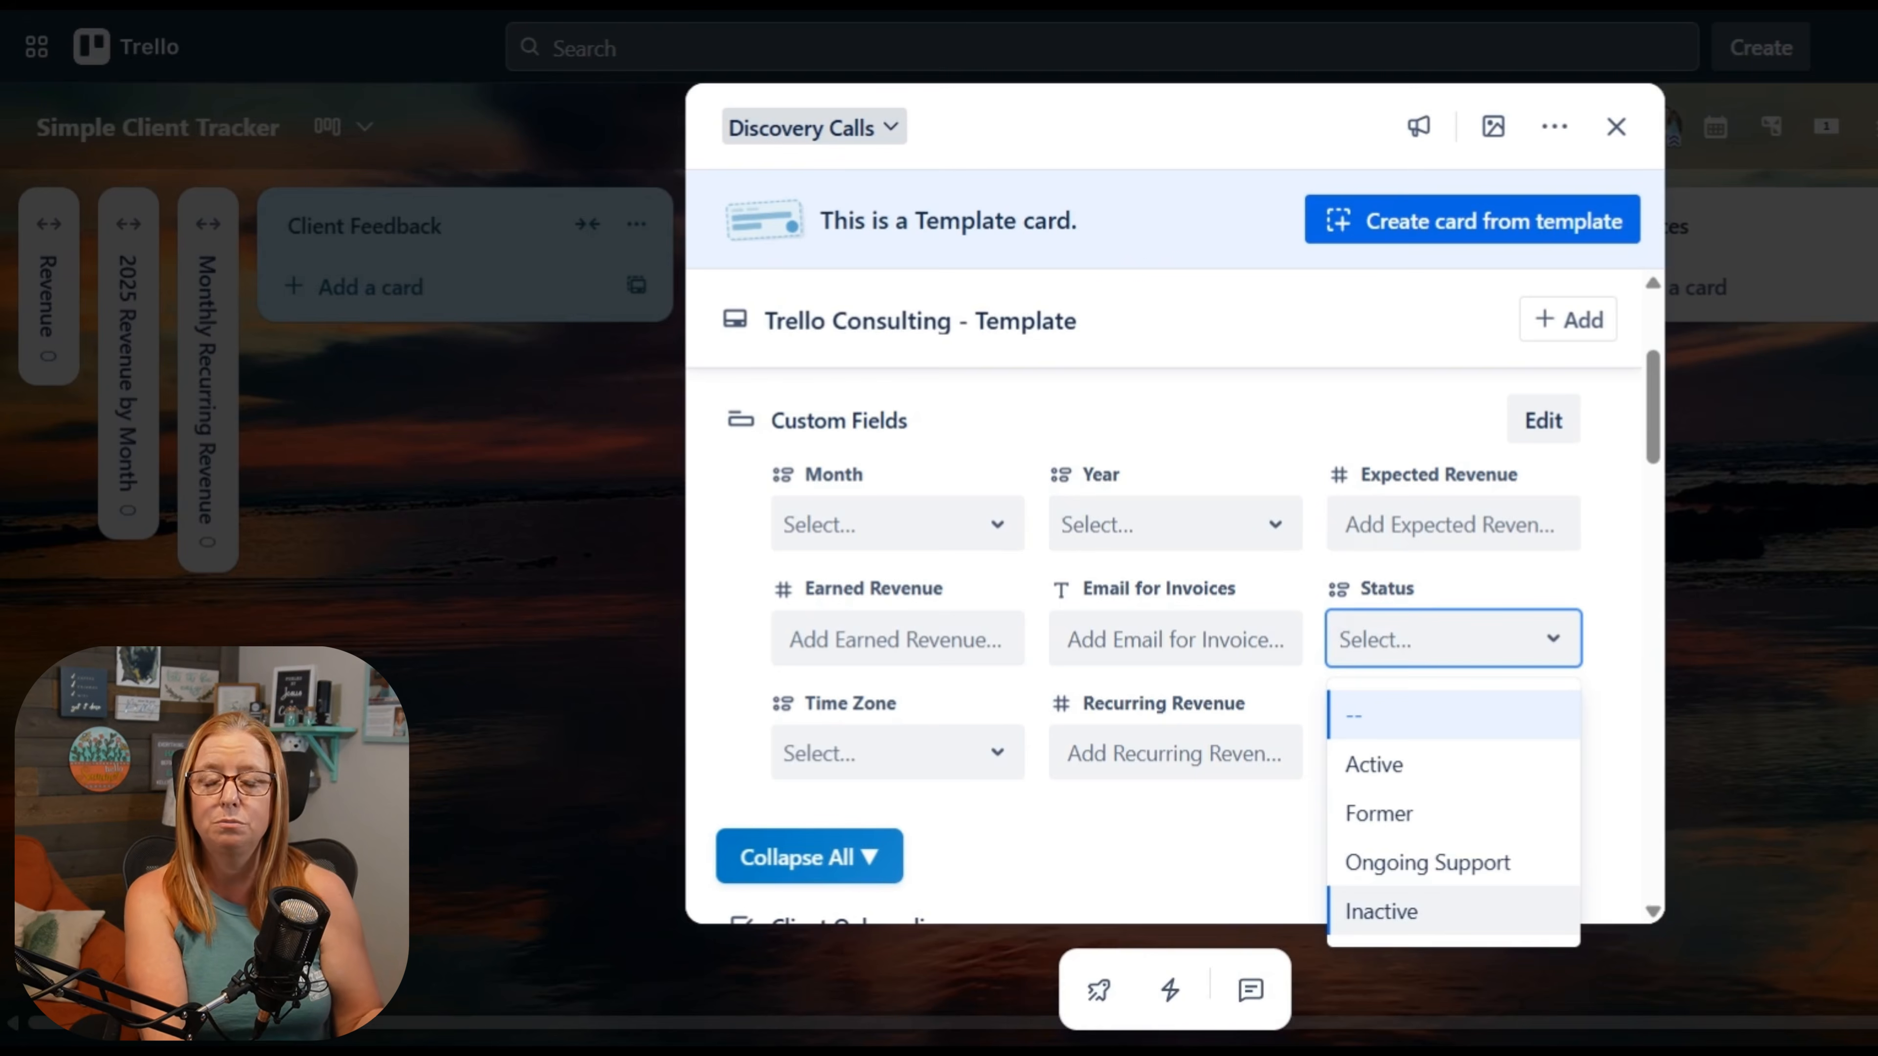
{"action": "left_click", "coordinate": [1612, 667]}
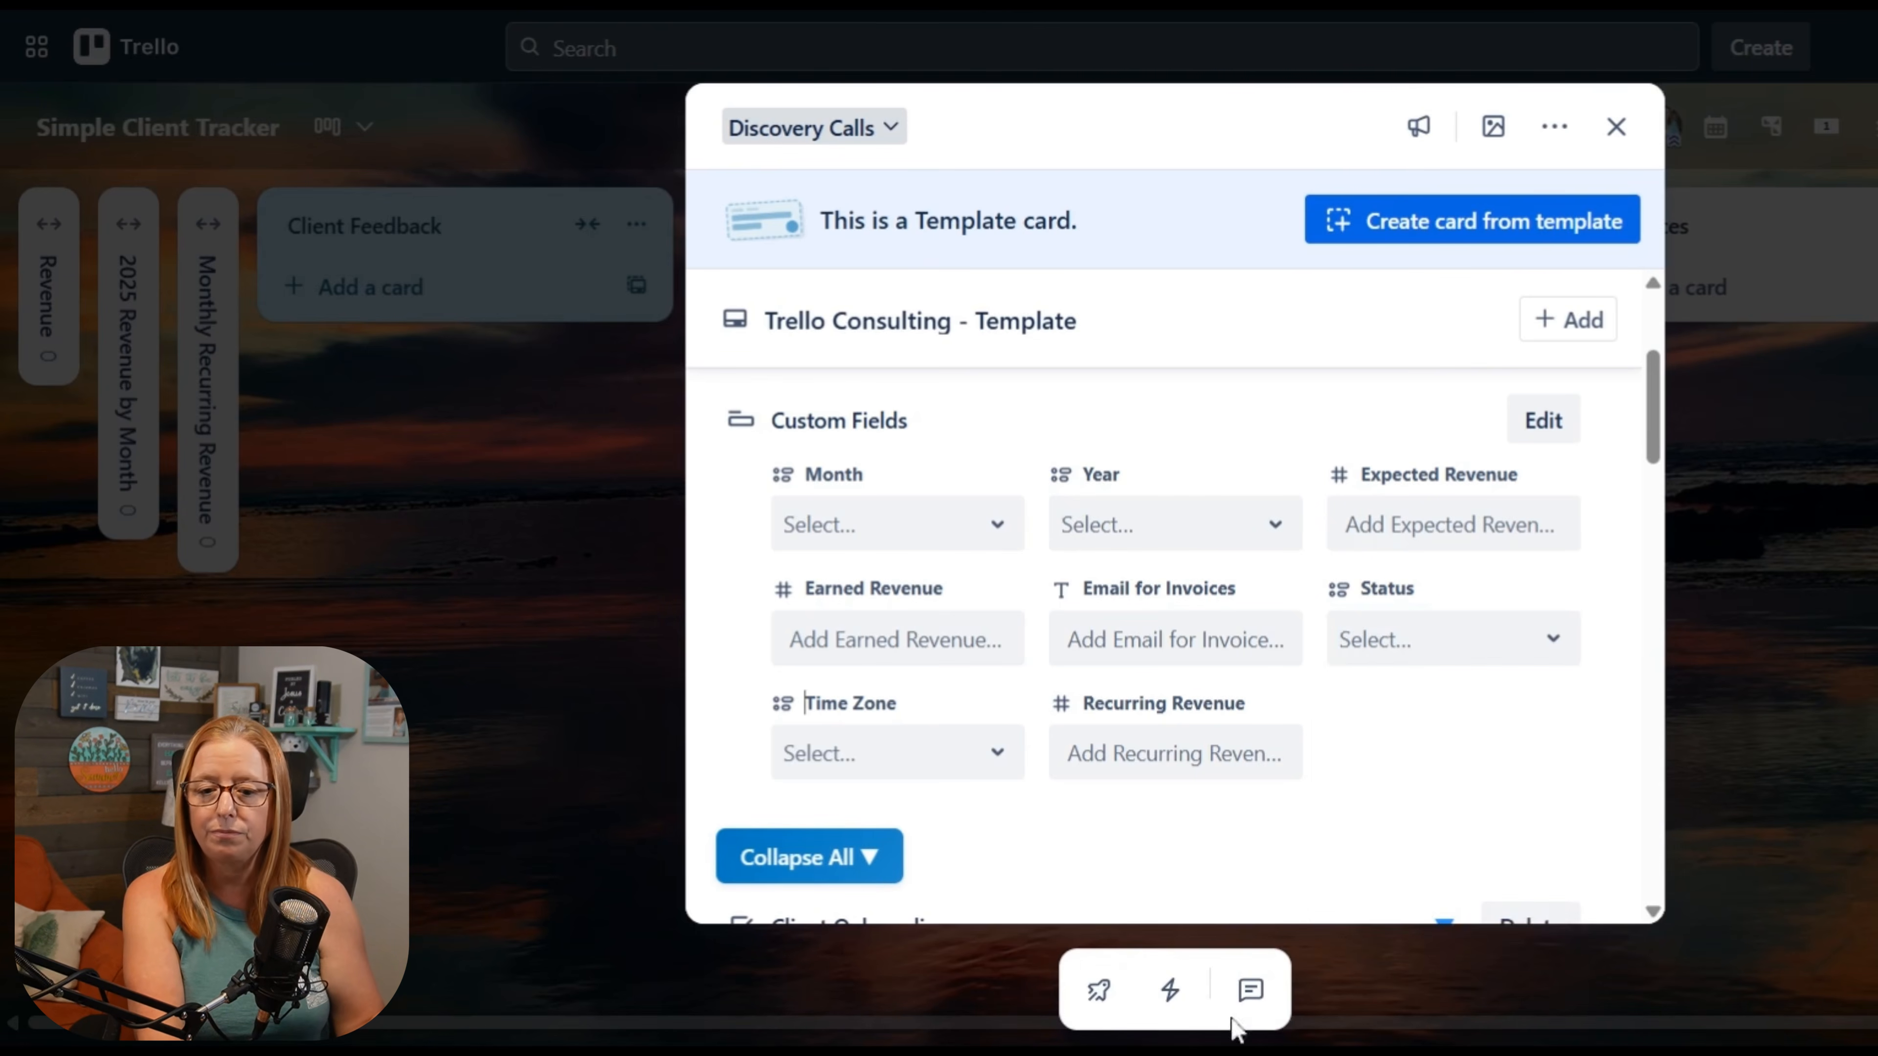
{"action": "left_click", "coordinate": [952, 766]}
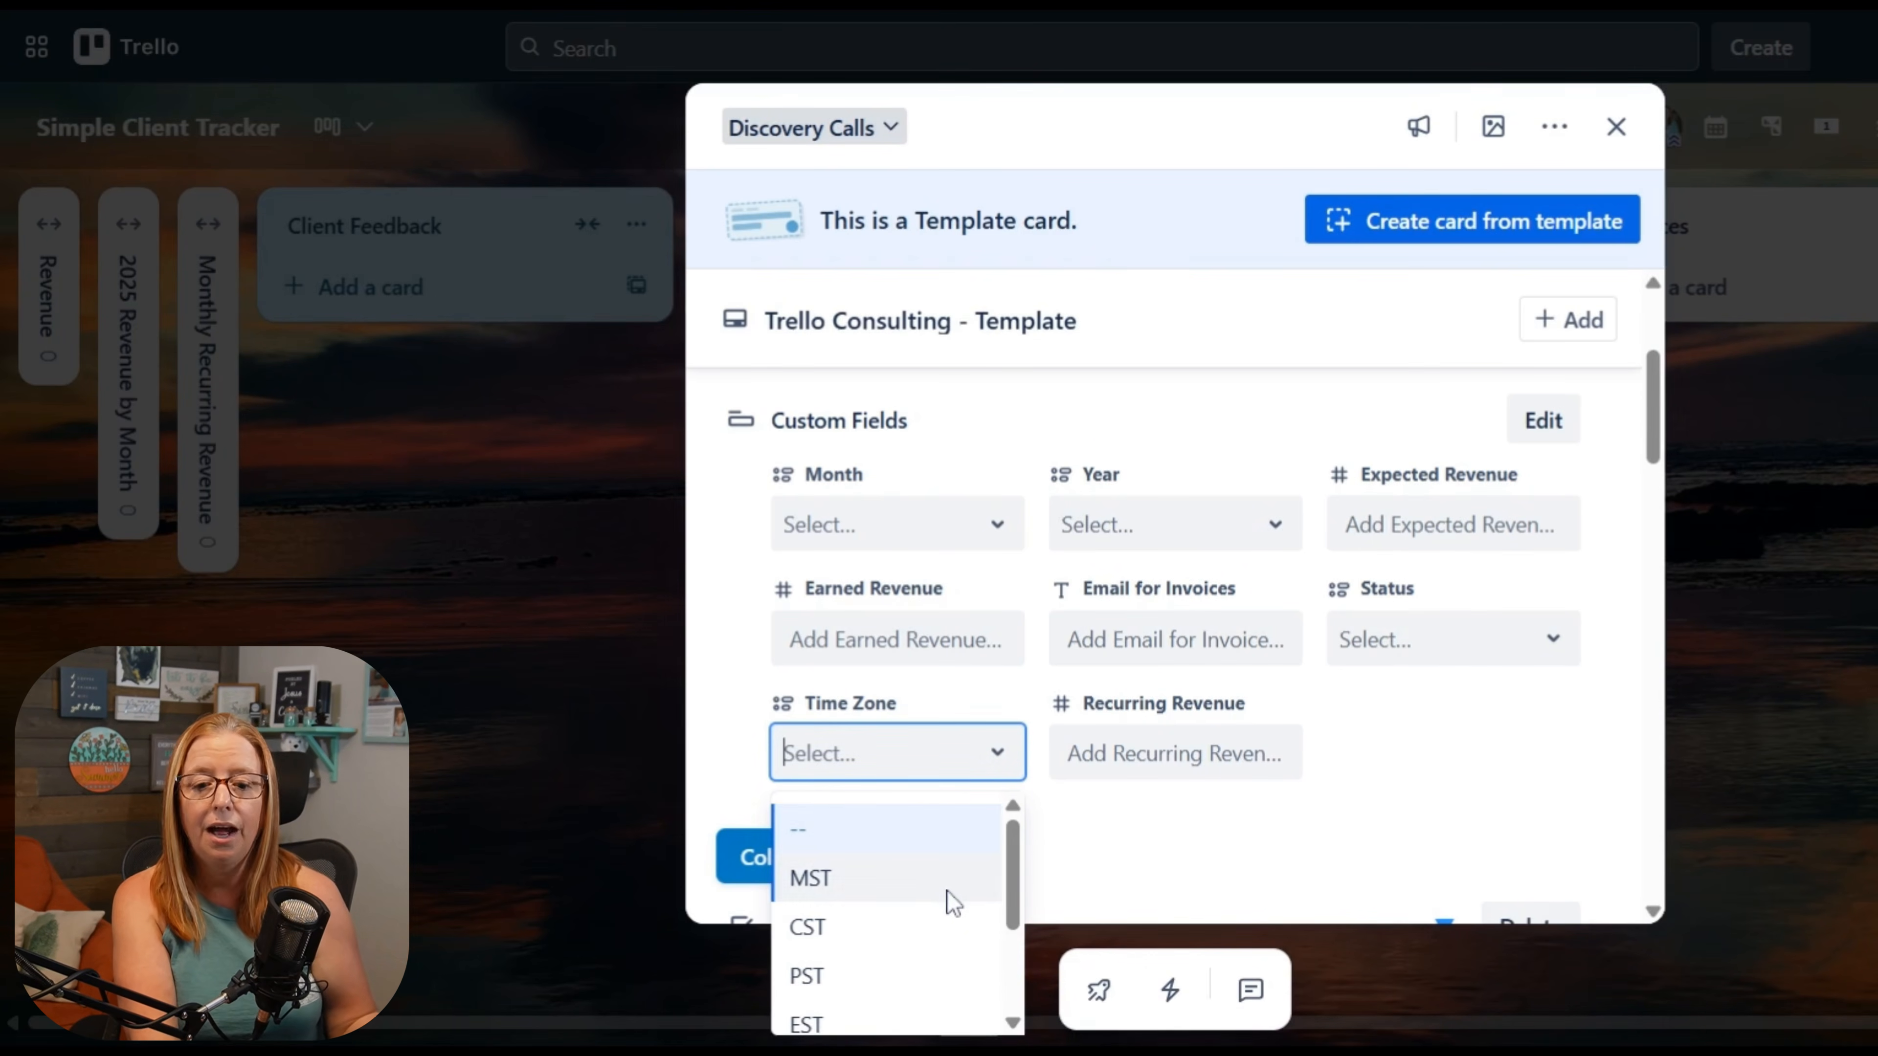
{"action": "scroll", "coordinate": [937, 898], "scroll_direction": "down", "scroll_amount": 2}
{"action": "scroll", "coordinate": [938, 911], "scroll_direction": "up", "scroll_amount": 2}
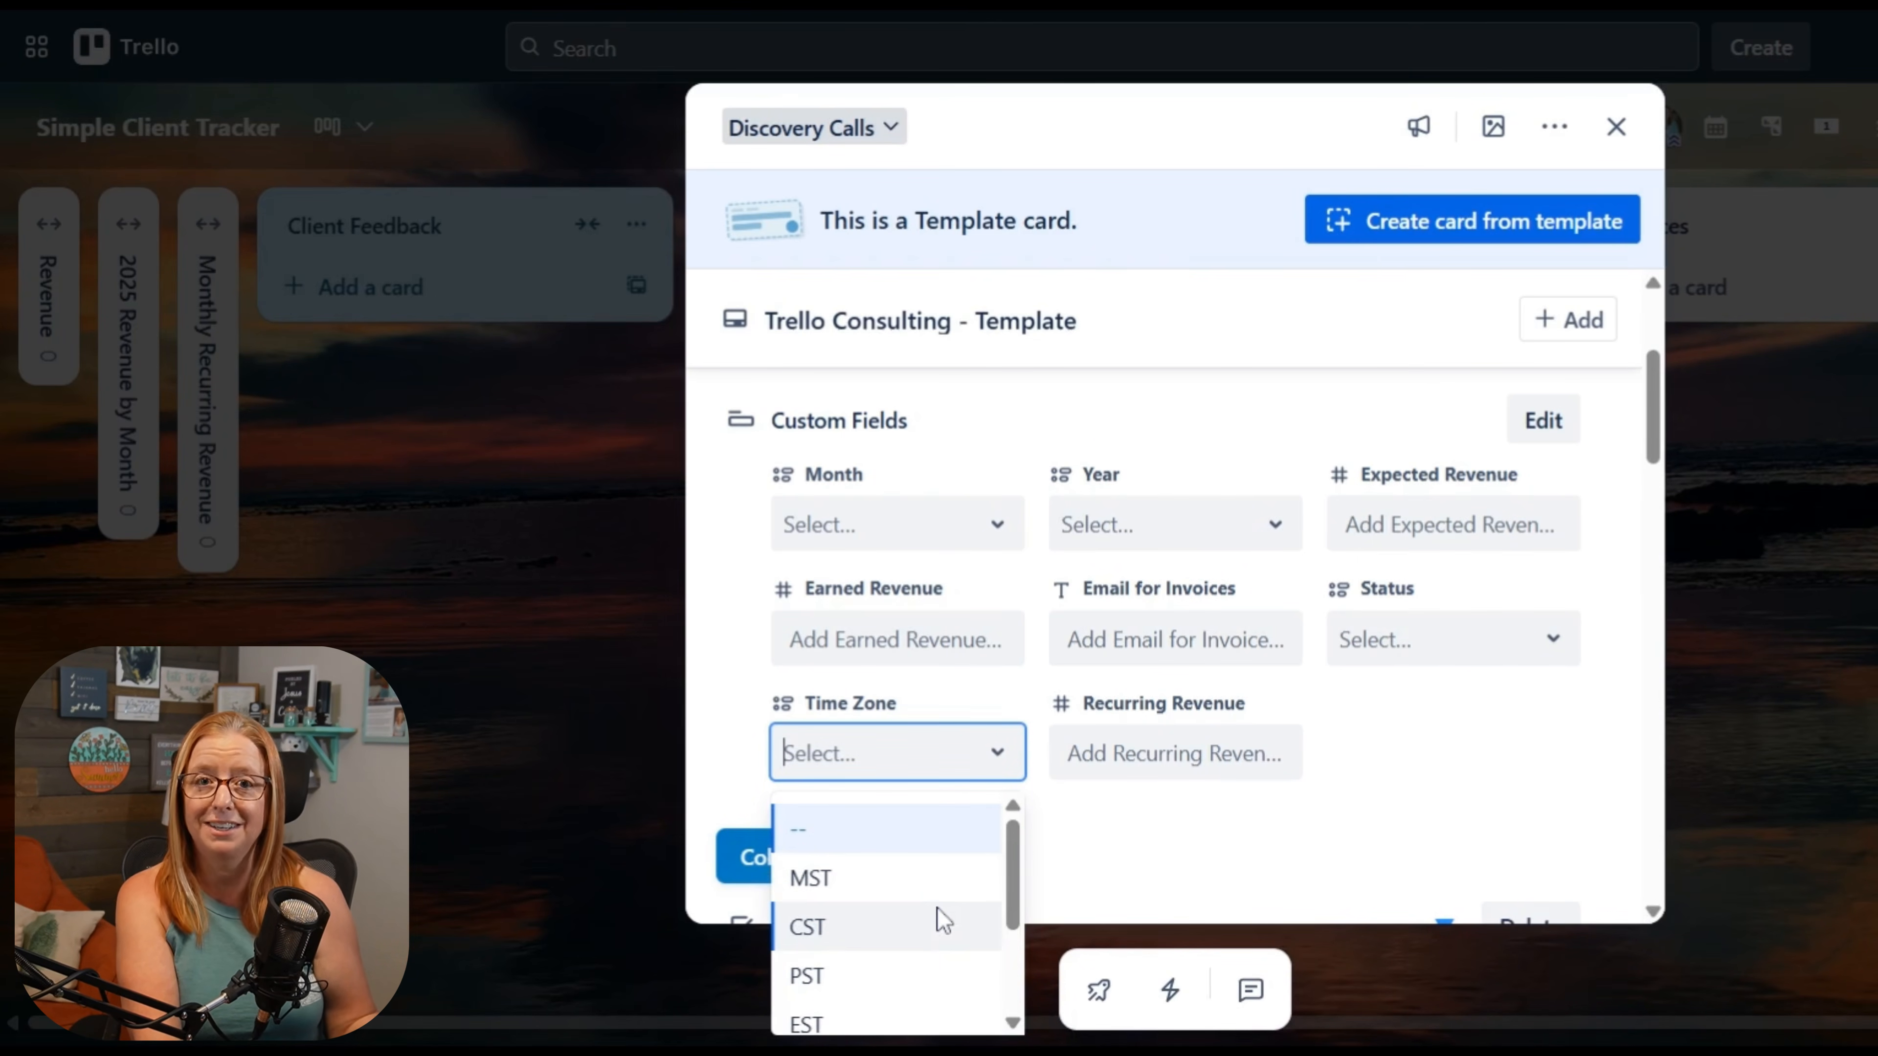
{"action": "left_click", "coordinate": [1524, 758]}
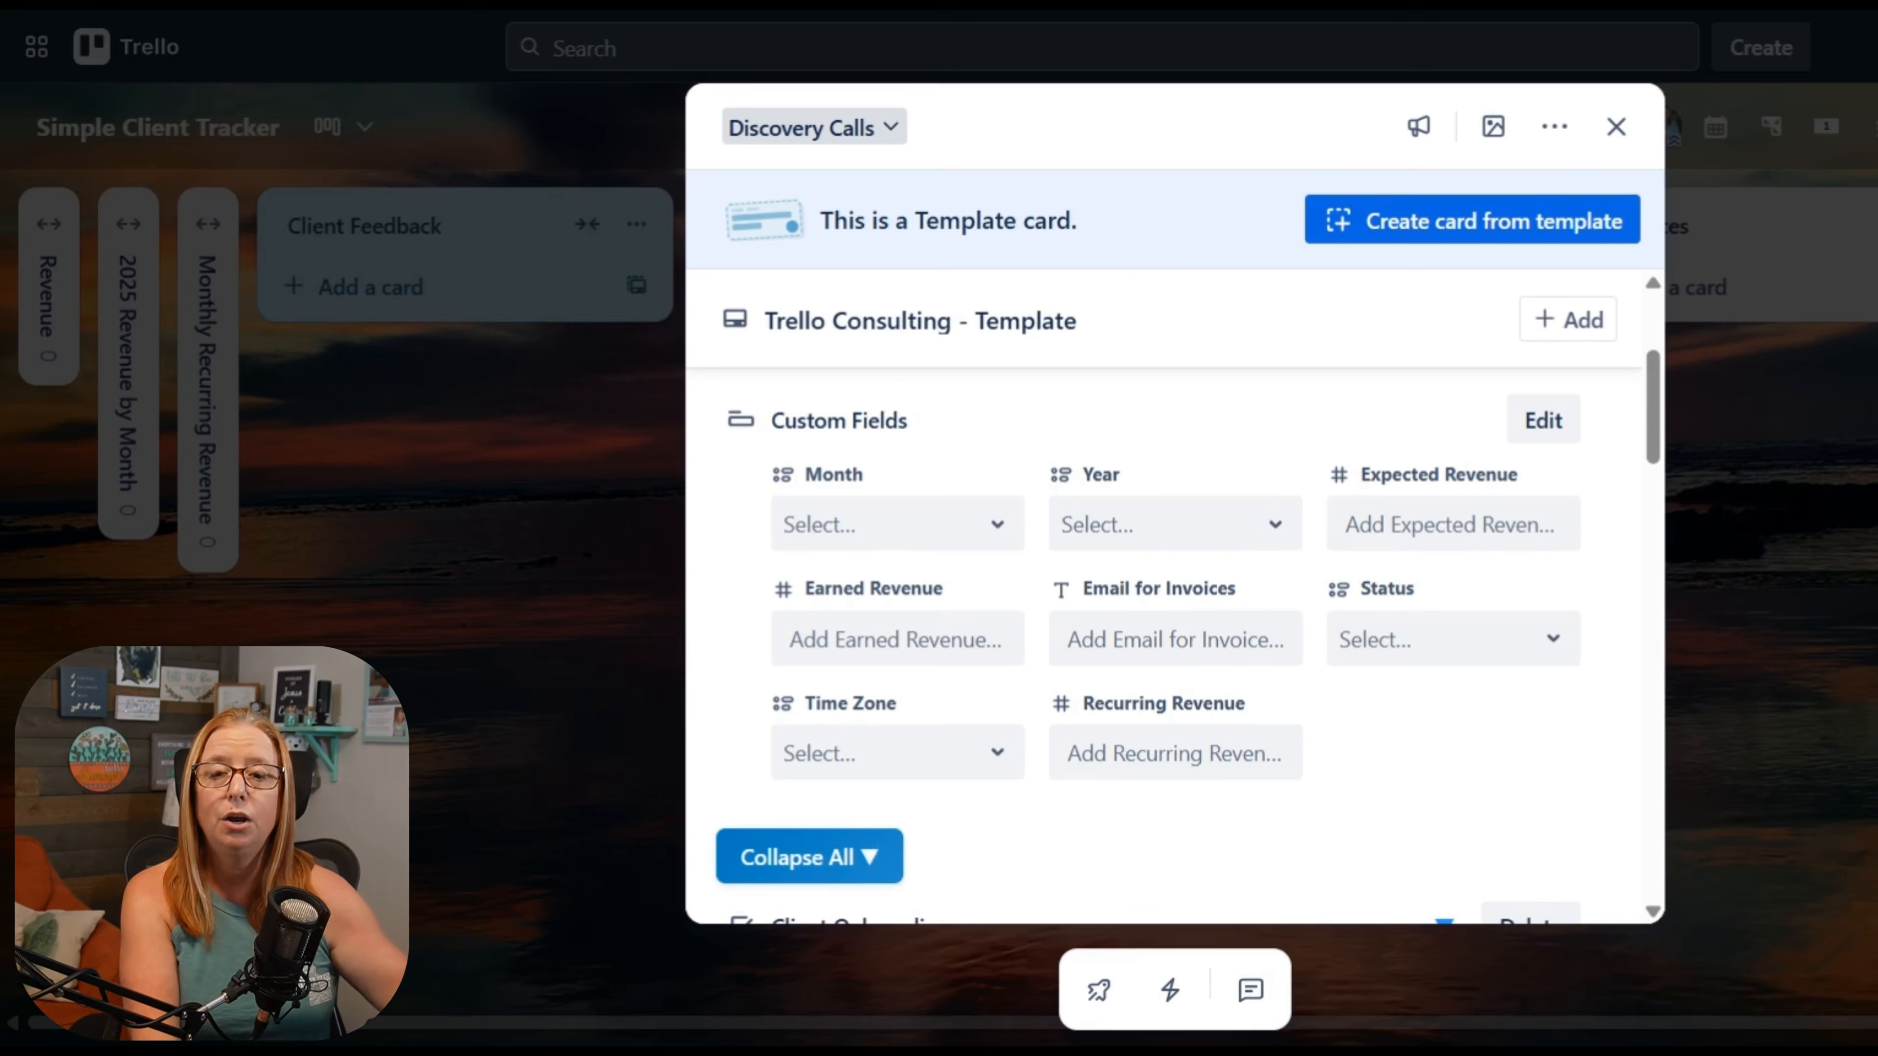
Step: Review the card's checklists from Client Onboarding through Gauging Commitment and Readiness, and close the card
{"action": "scroll", "coordinate": [944, 658], "scroll_direction": "down", "scroll_amount": 4}
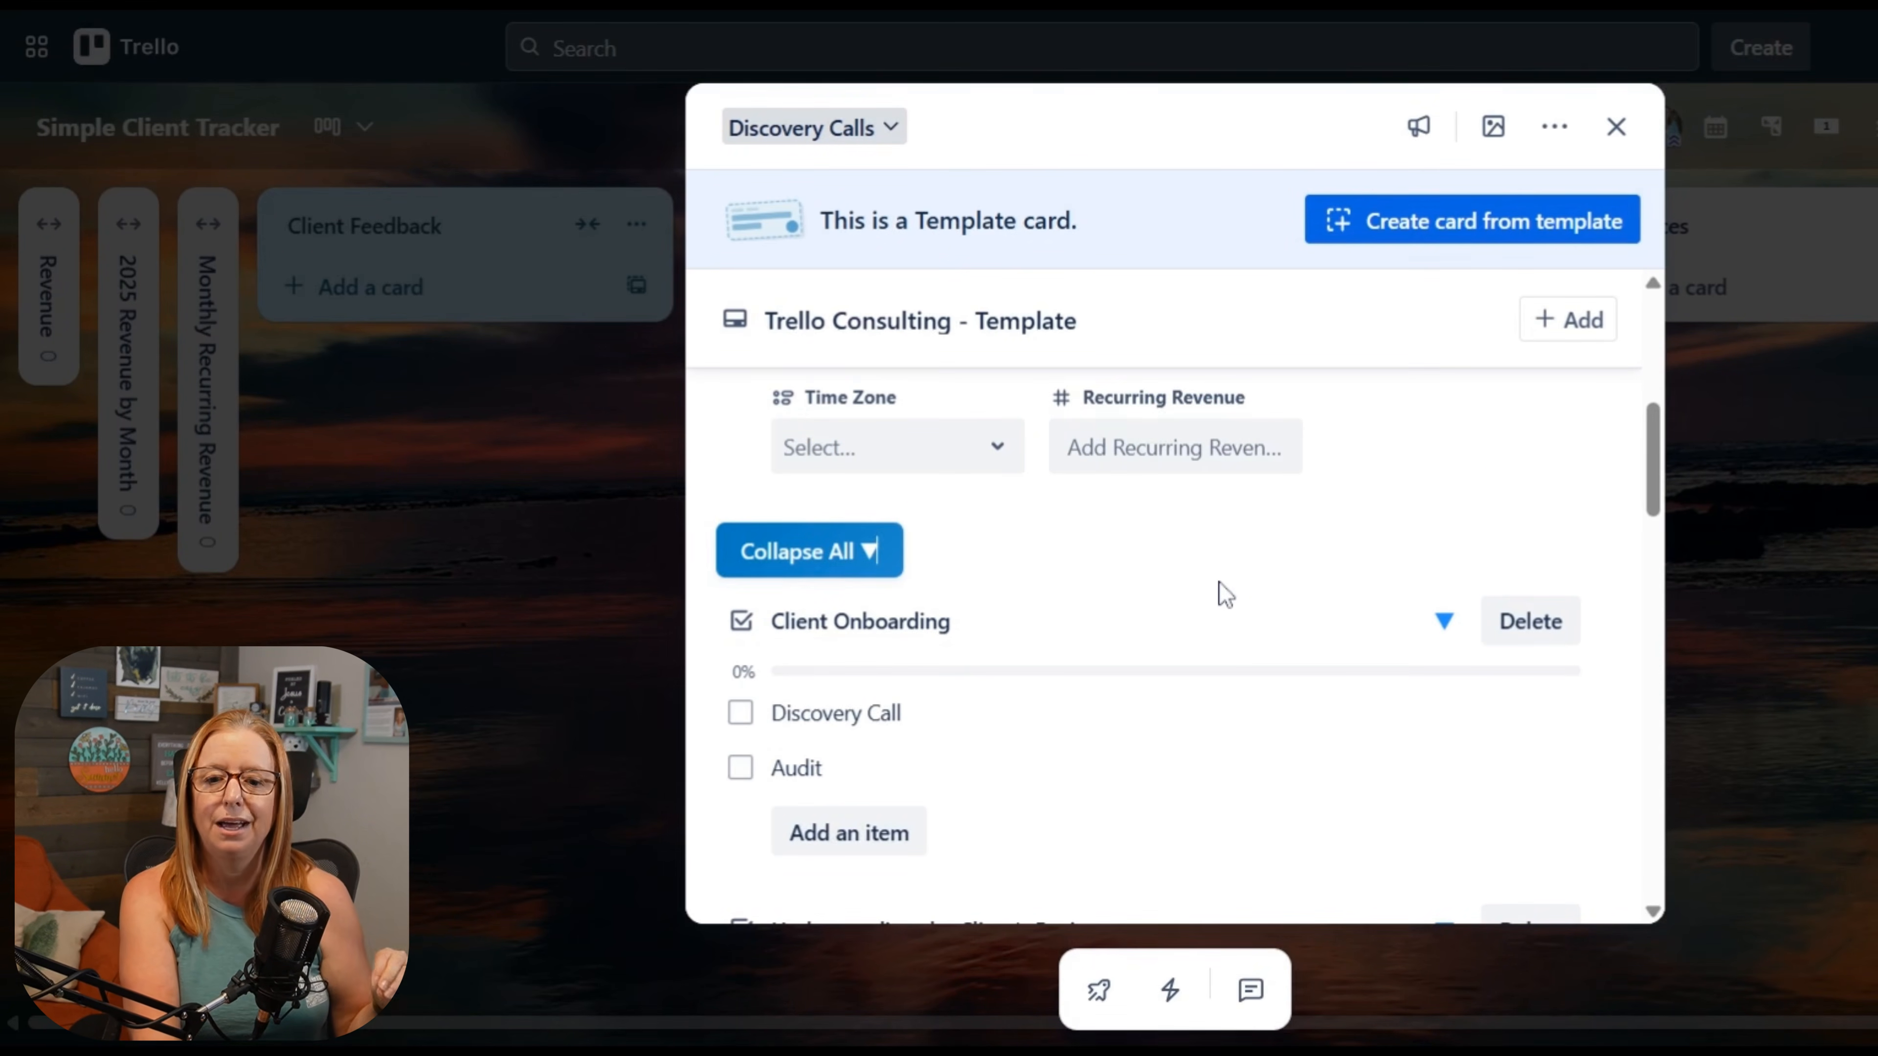
{"action": "scroll", "coordinate": [1117, 653], "scroll_direction": "down", "scroll_amount": 2}
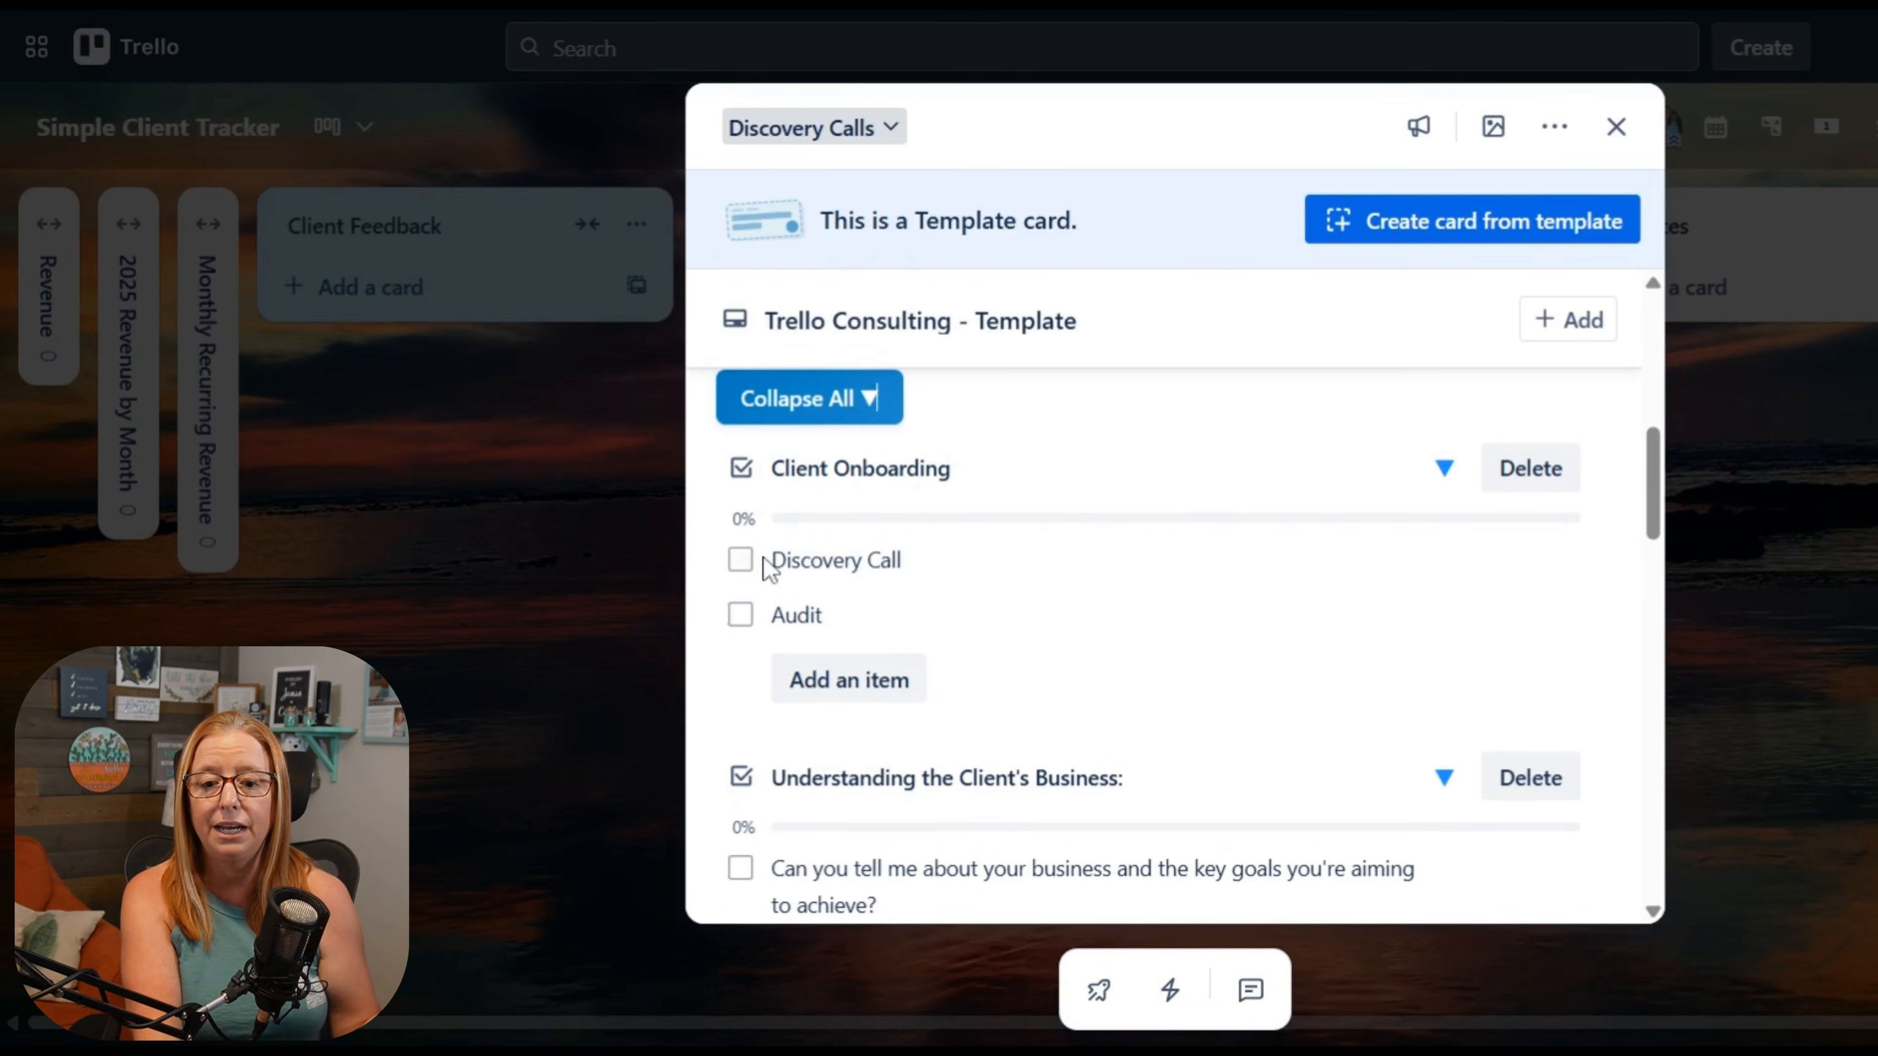
{"action": "scroll", "coordinate": [1026, 662], "scroll_direction": "down", "scroll_amount": 5}
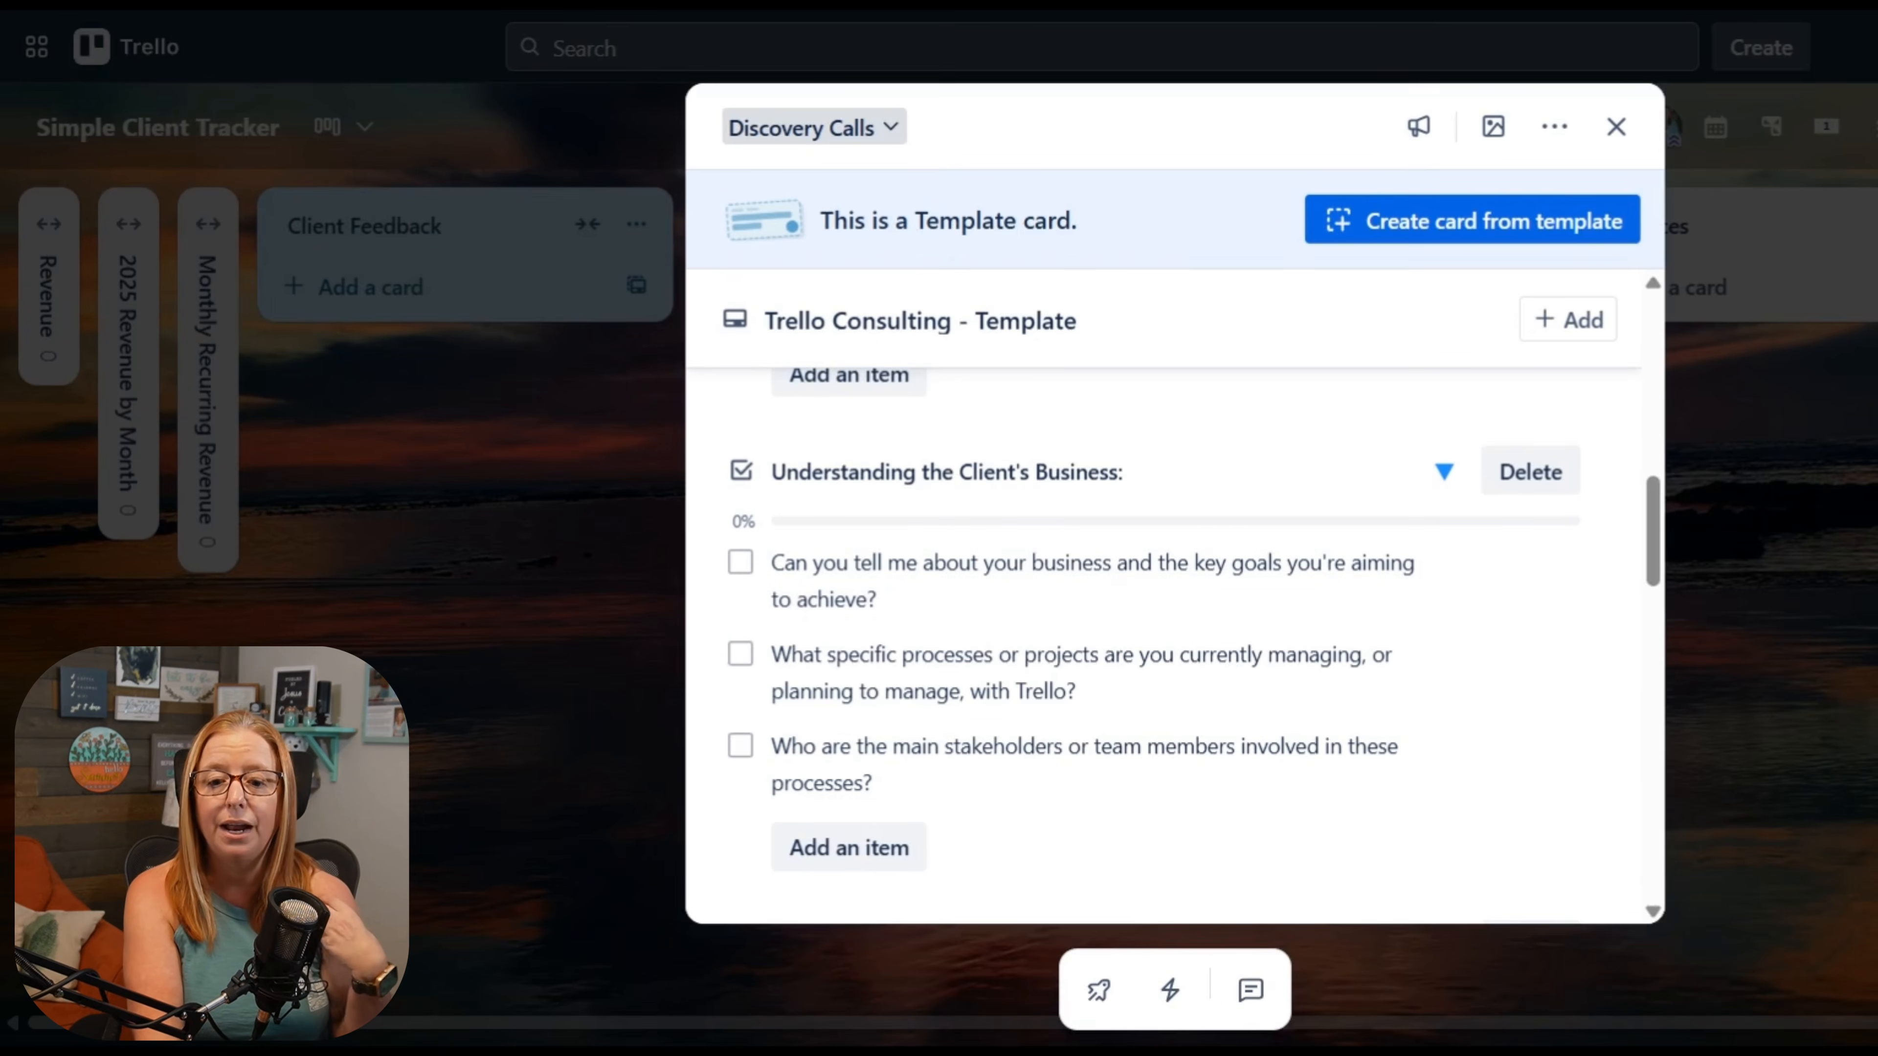
{"action": "scroll", "coordinate": [946, 636], "scroll_direction": "down", "scroll_amount": 5}
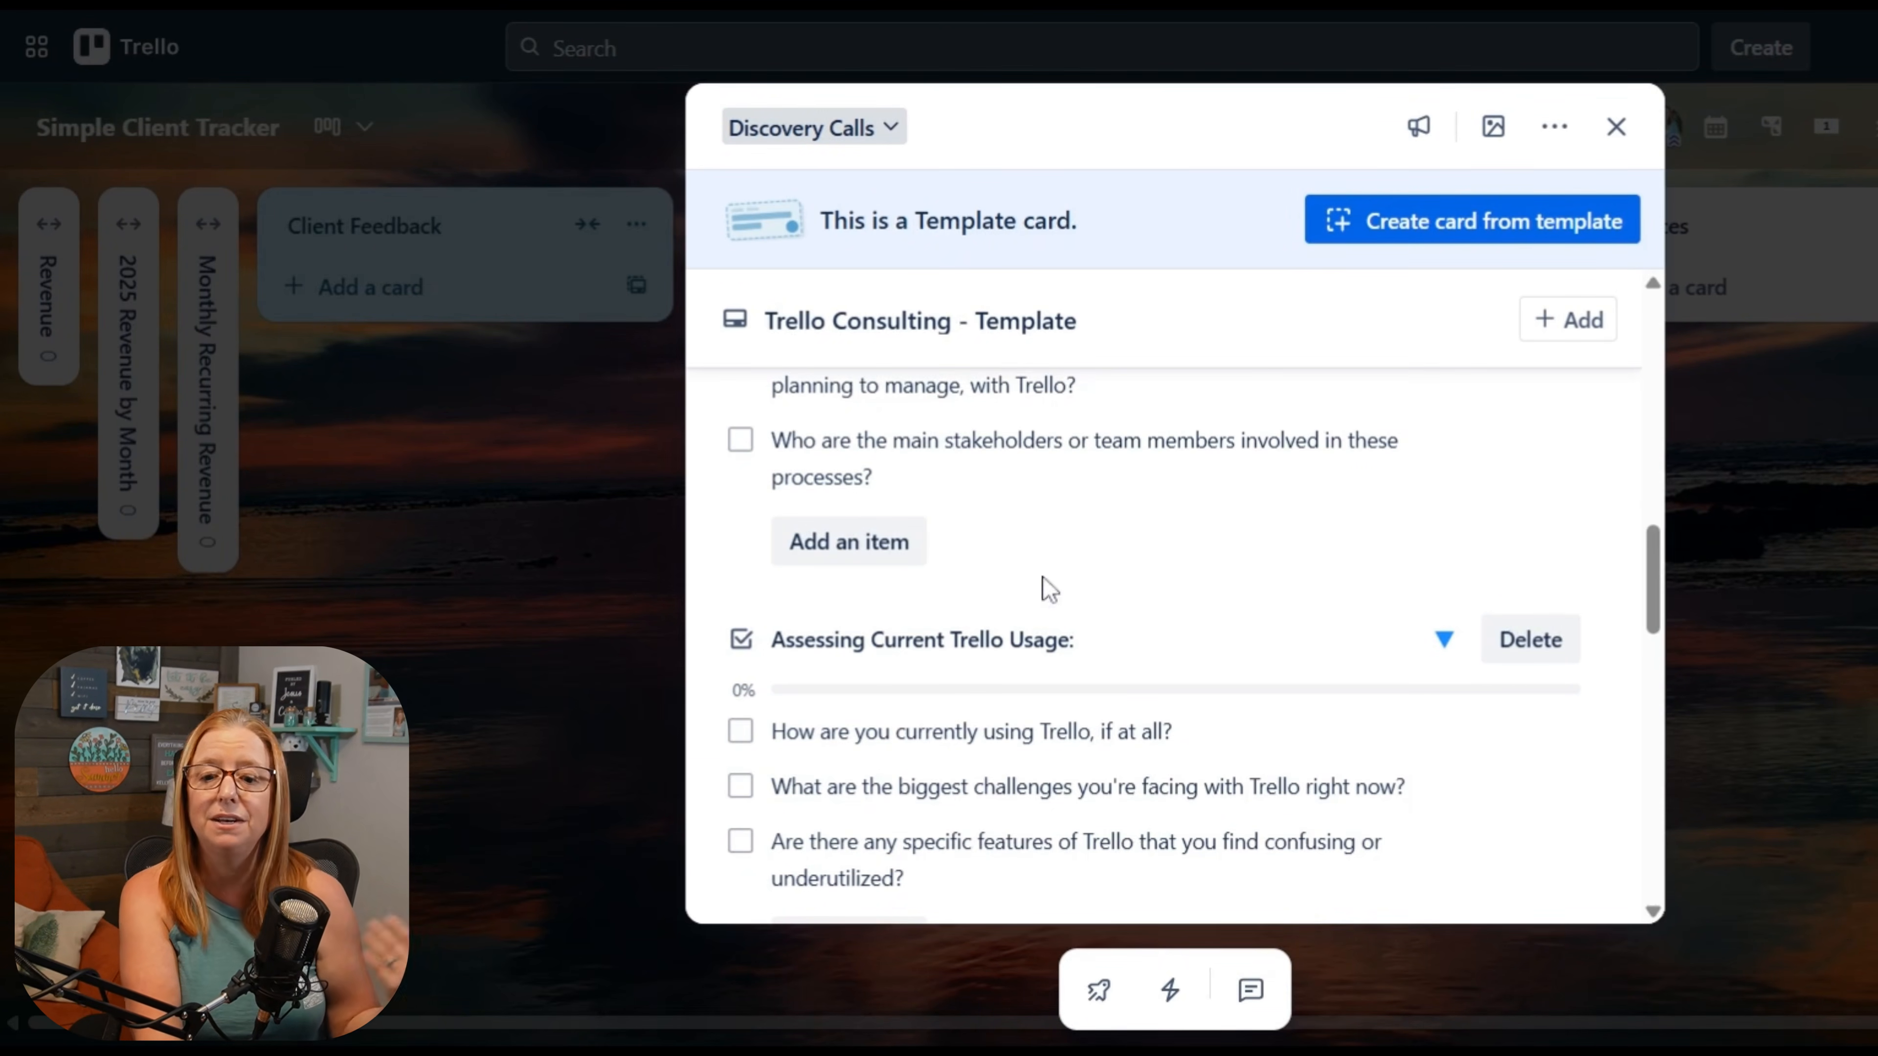
{"action": "scroll", "coordinate": [1140, 584], "scroll_direction": "down", "scroll_amount": 10}
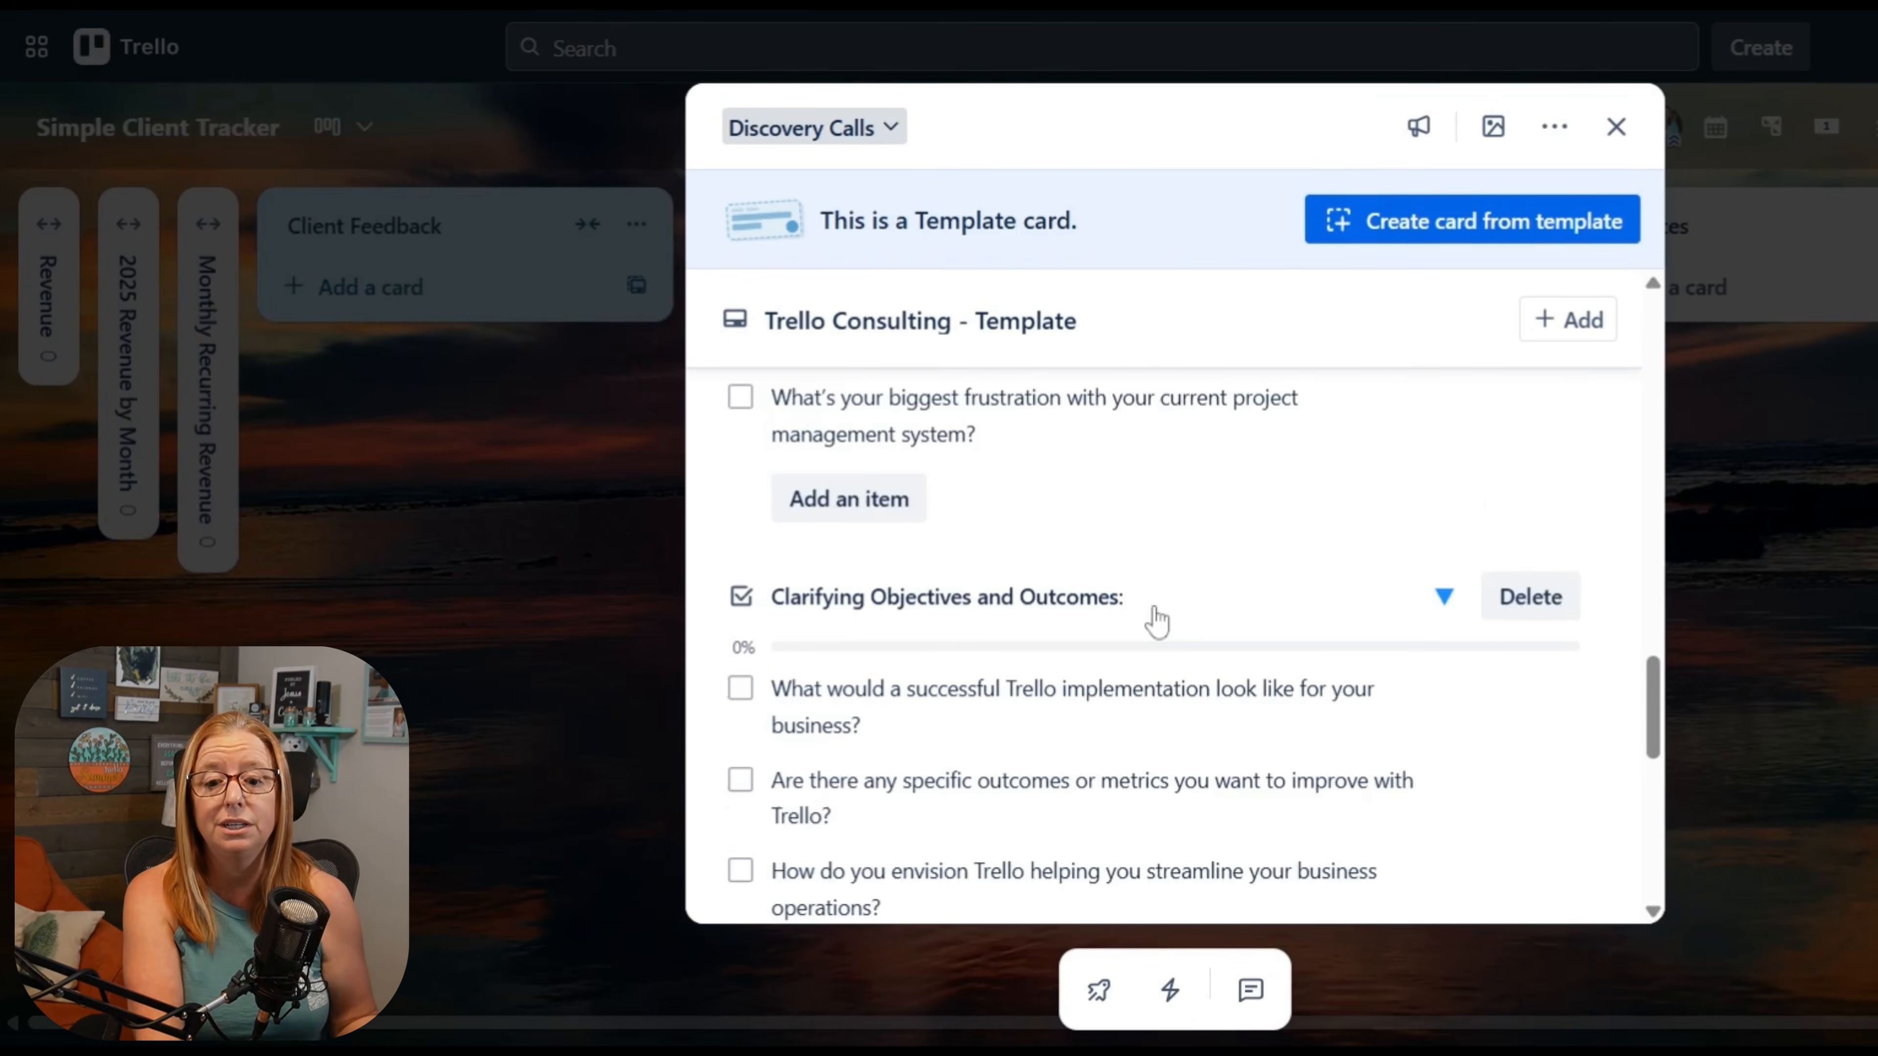
{"action": "scroll", "coordinate": [1157, 628], "scroll_direction": "down", "scroll_amount": 10}
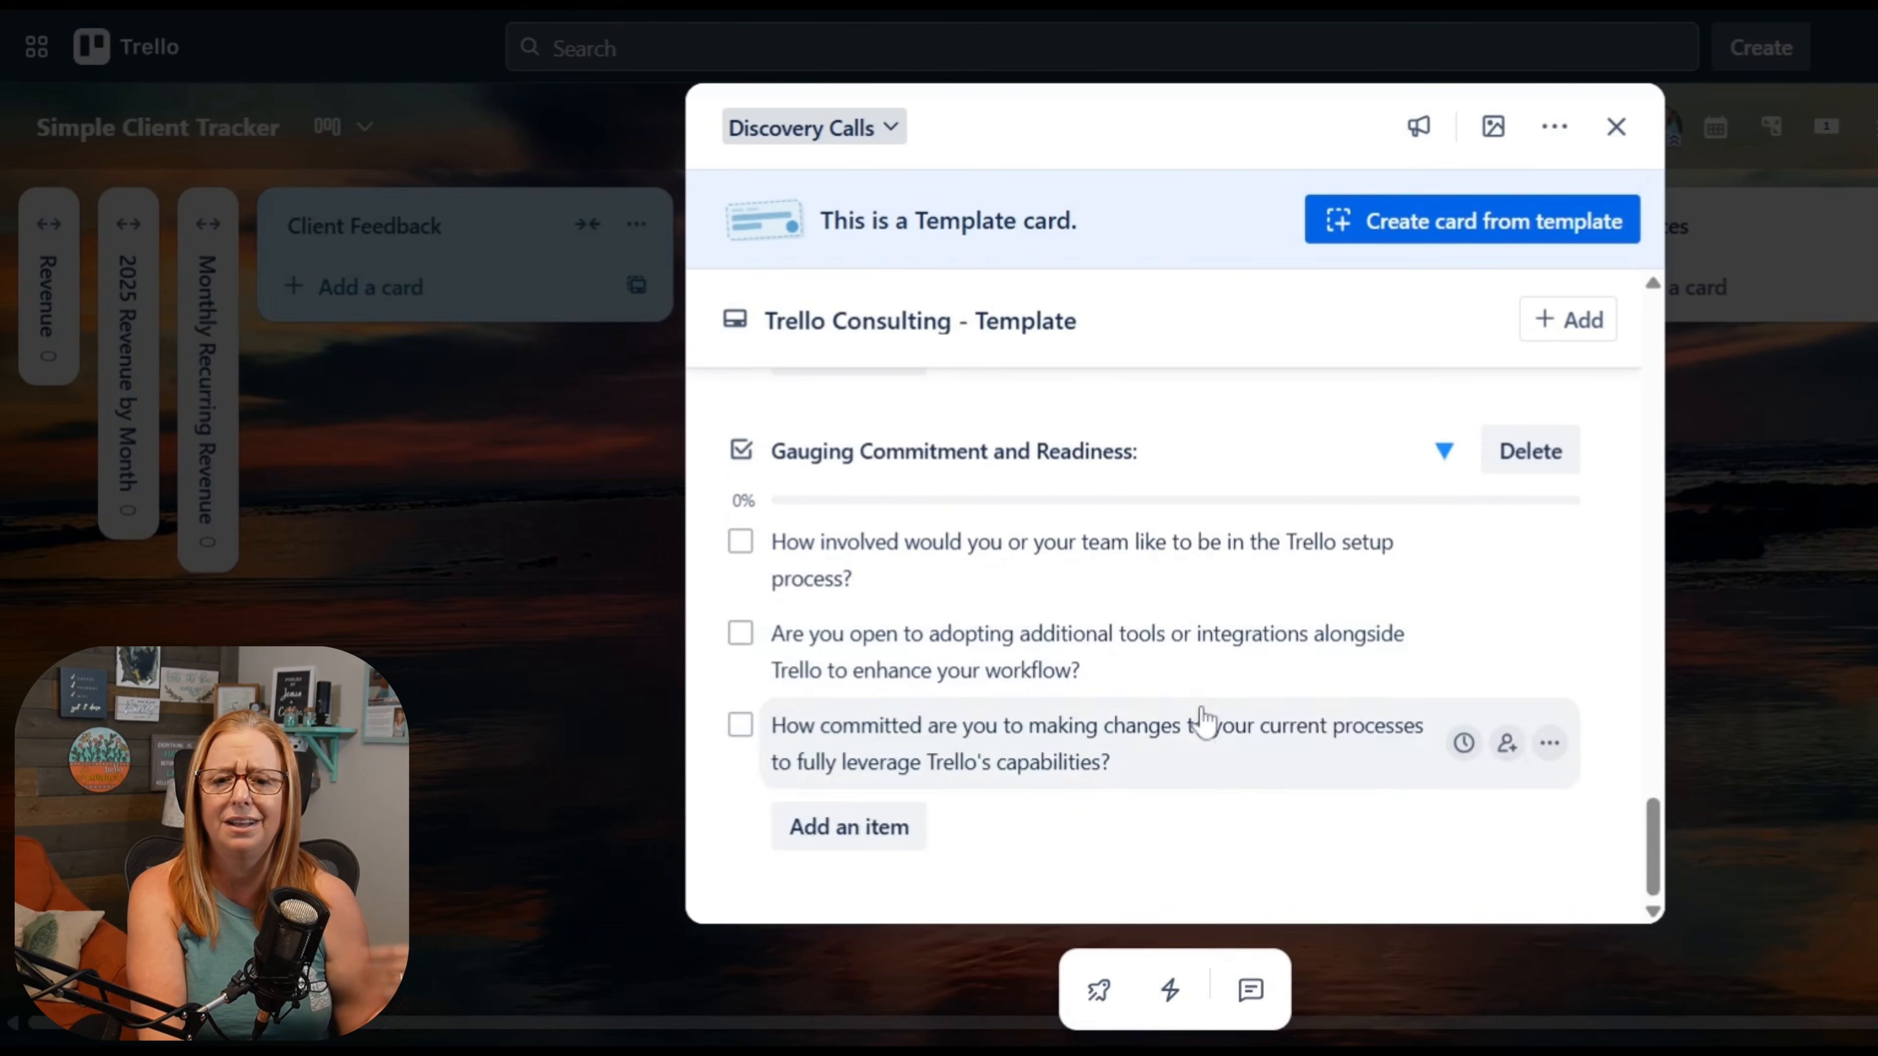
{"action": "scroll", "coordinate": [1203, 718], "scroll_direction": "up", "scroll_amount": 20}
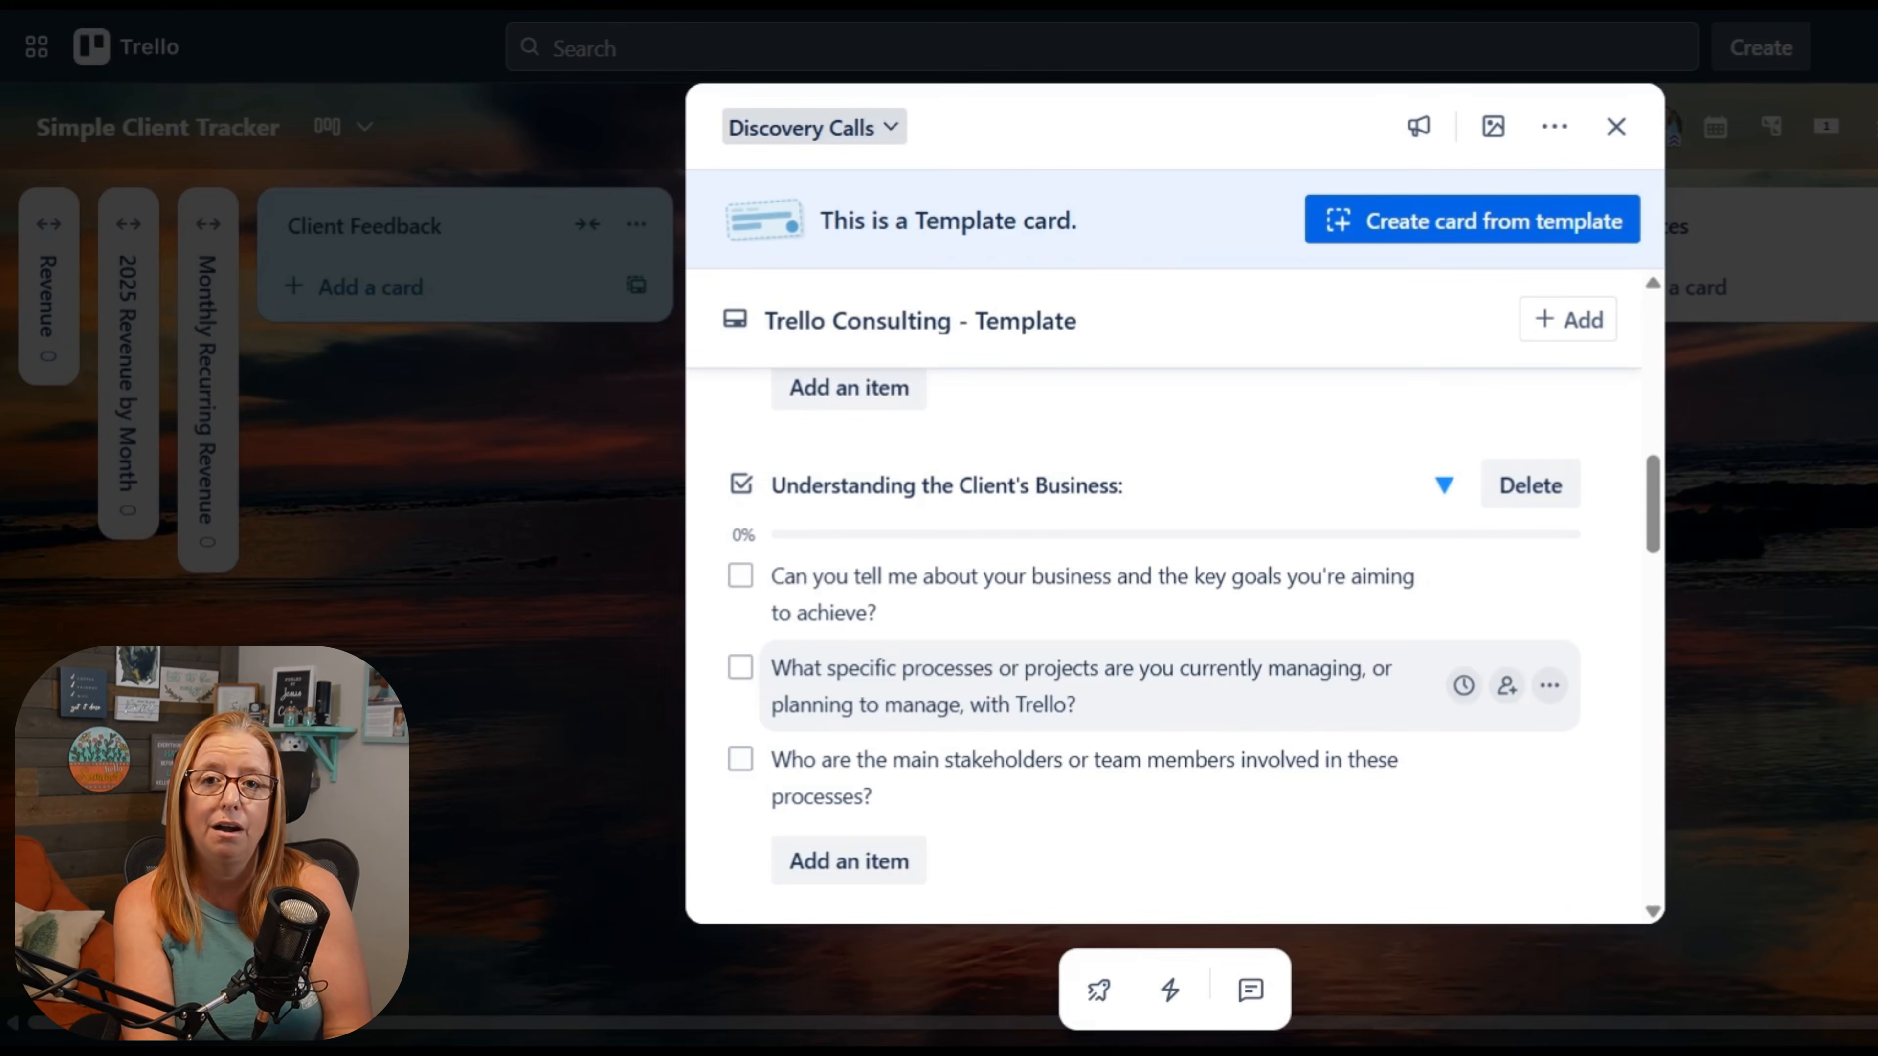
{"action": "left_click", "coordinate": [1755, 599]}
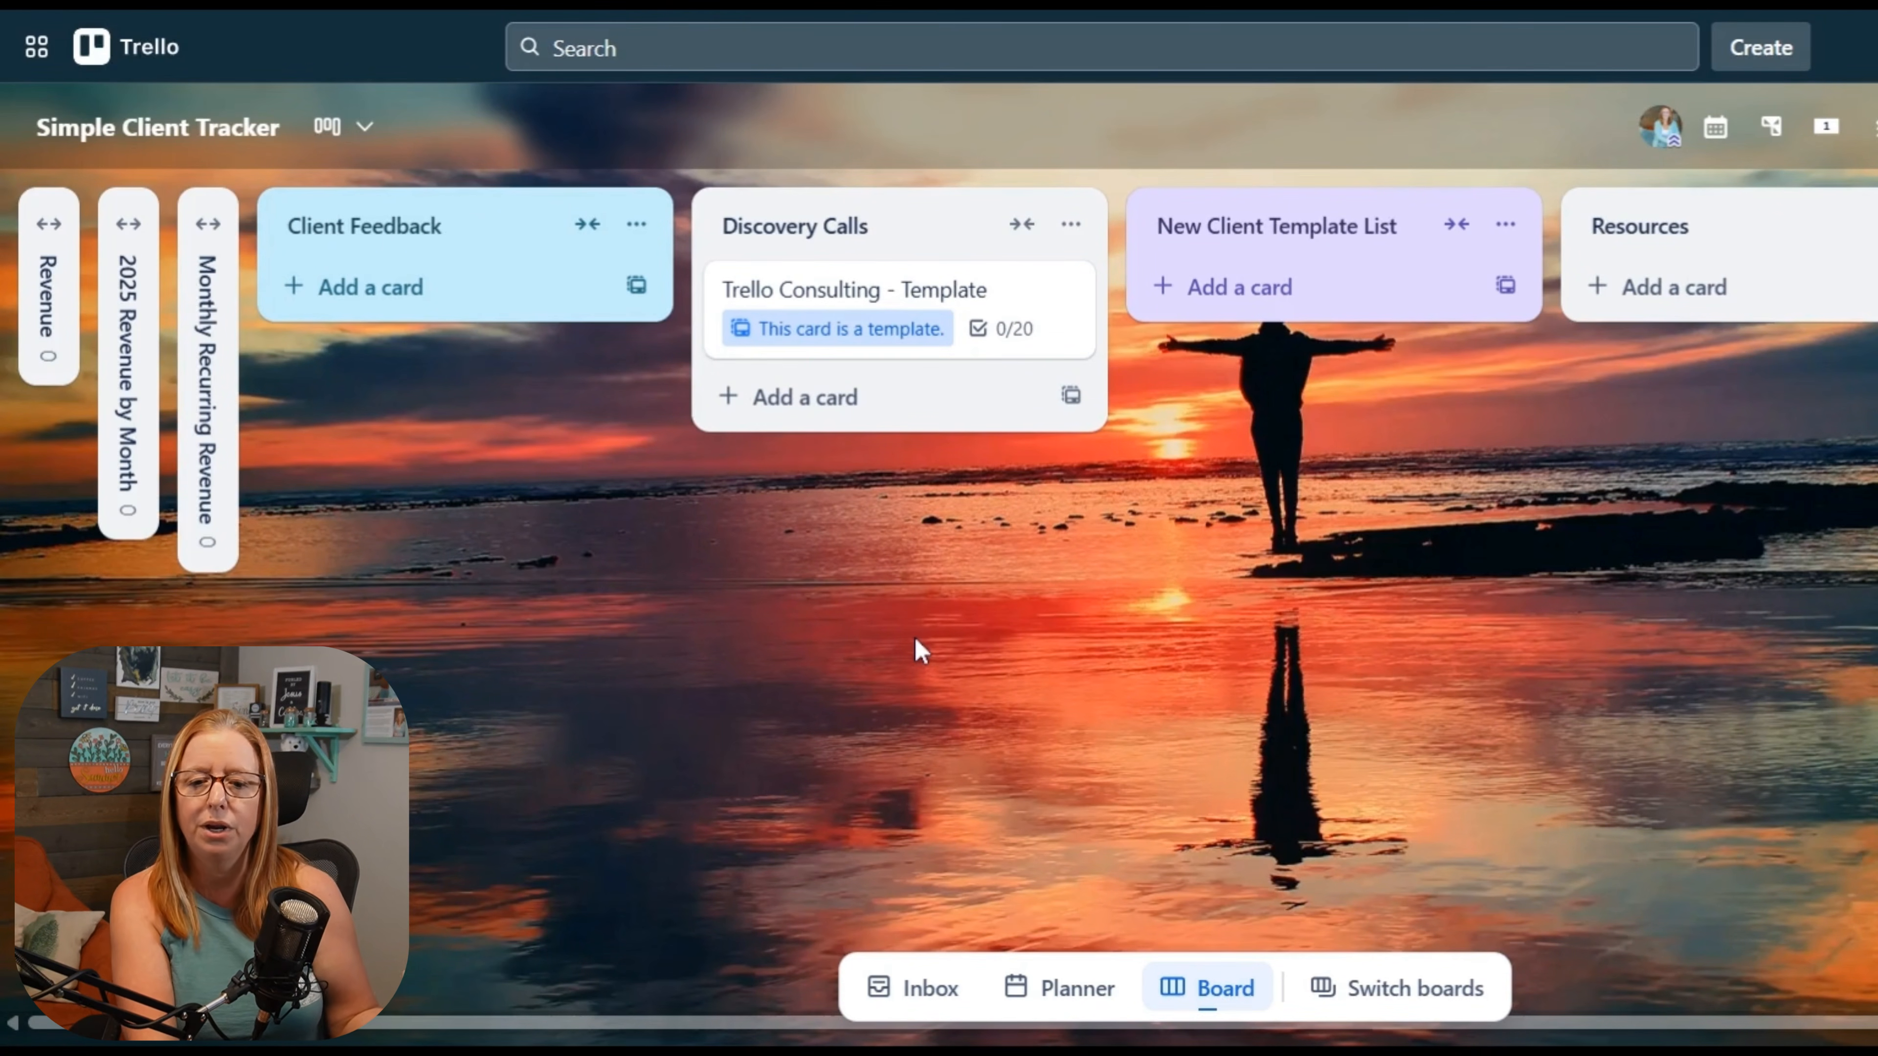
{"action": "left_click", "coordinate": [861, 310]}
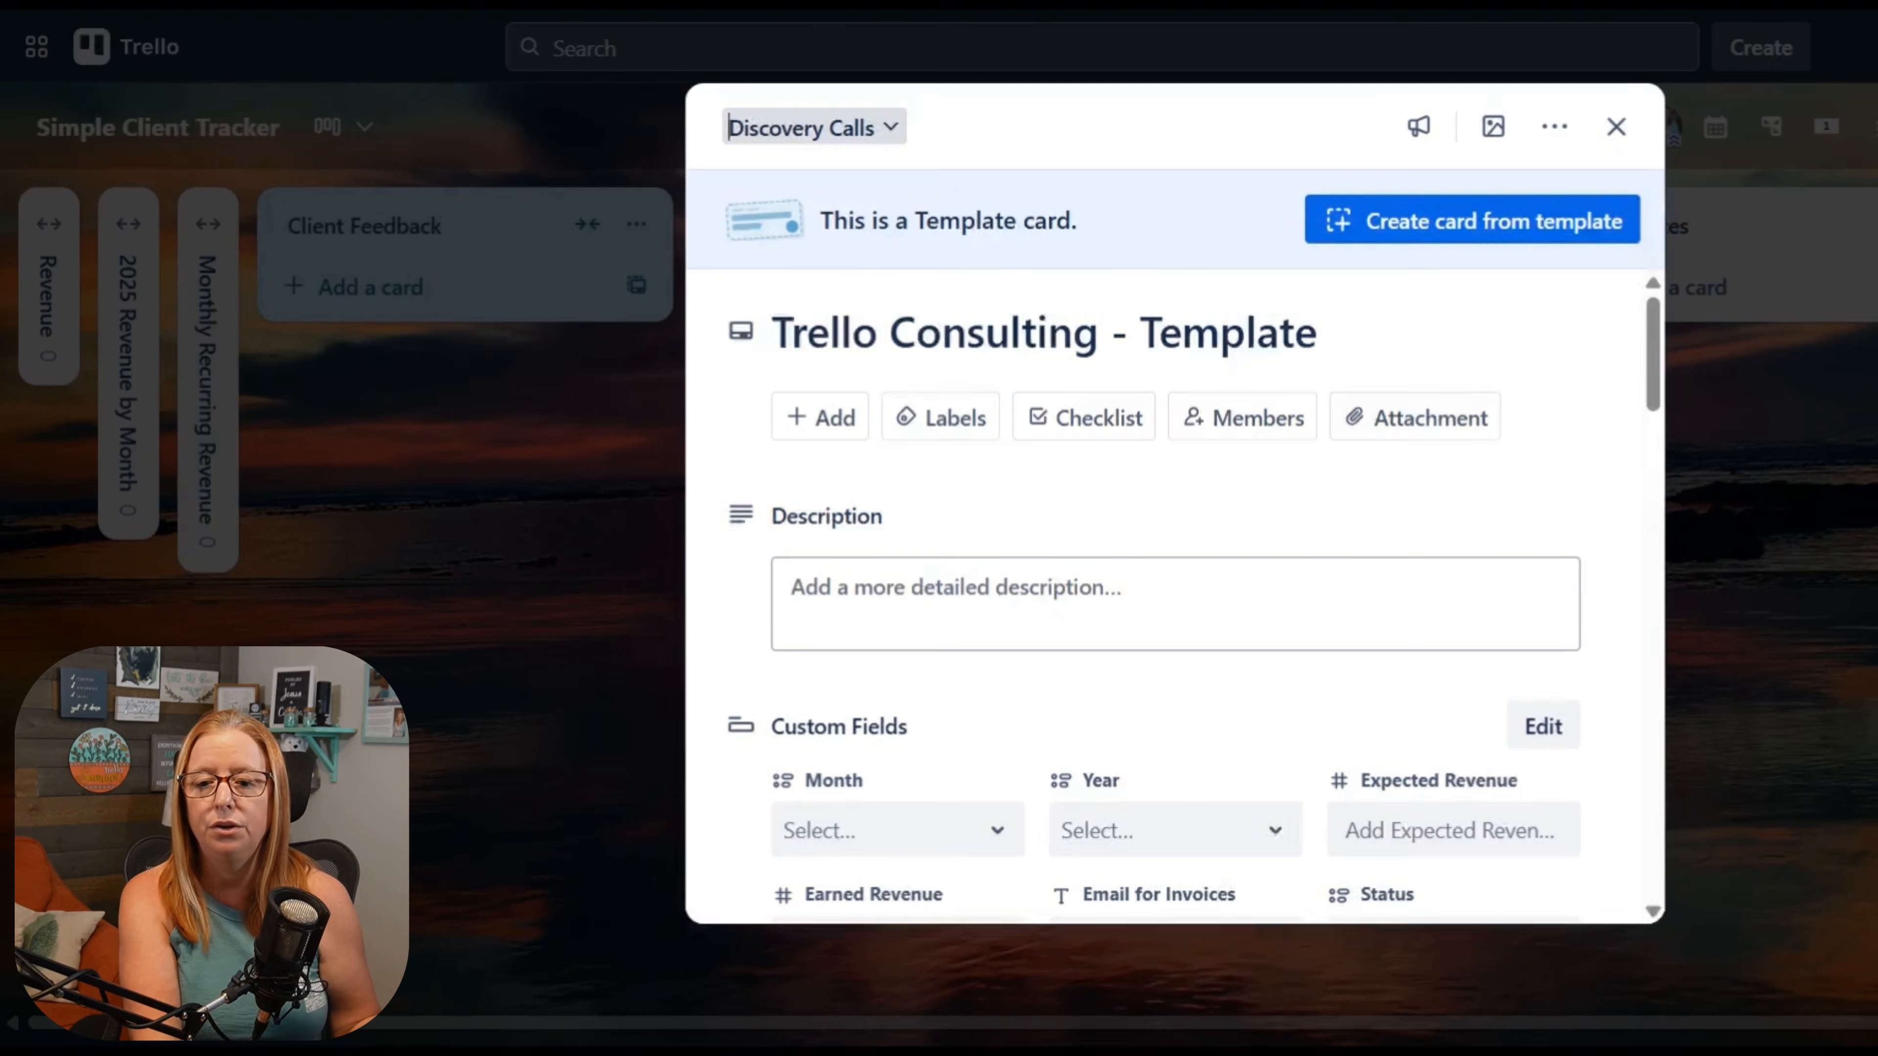
{"action": "left_click", "coordinate": [1618, 541]}
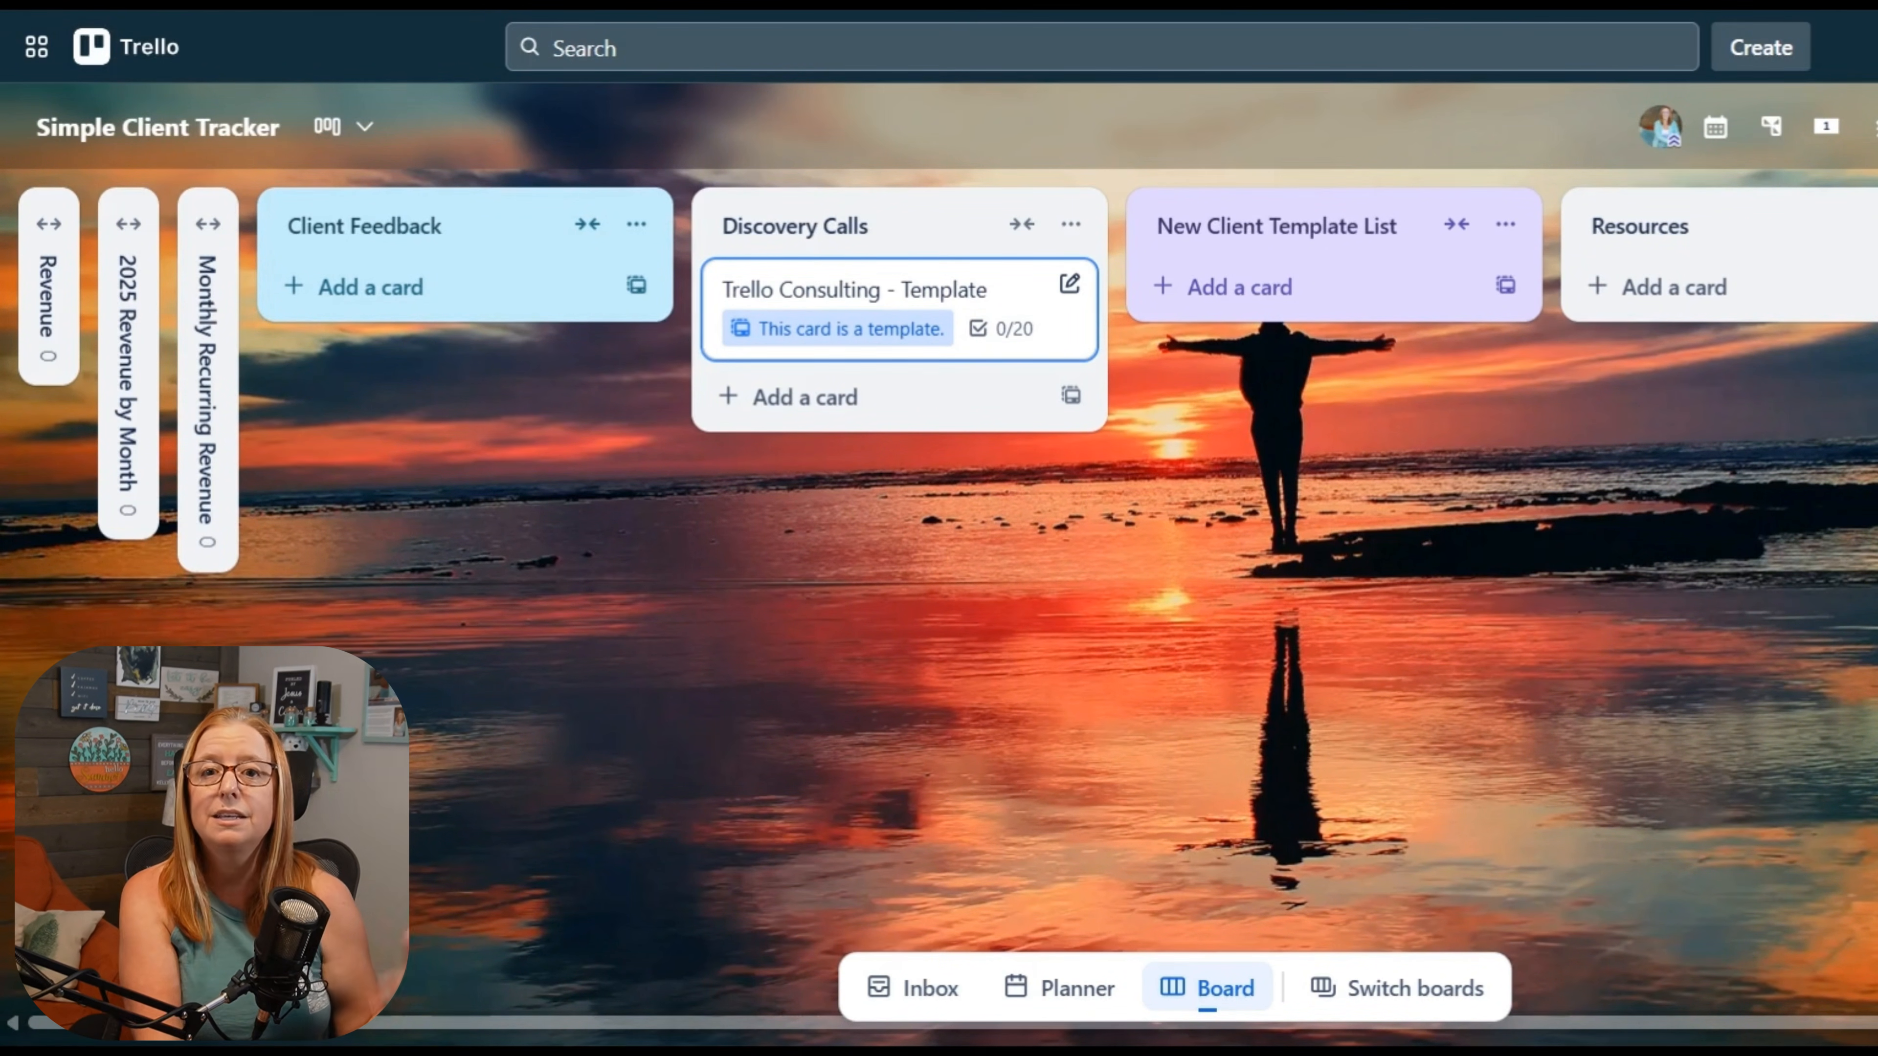
Step: Open the board's labels and expand the list to examine all of them
{"action": "left_click", "coordinate": [1875, 127]}
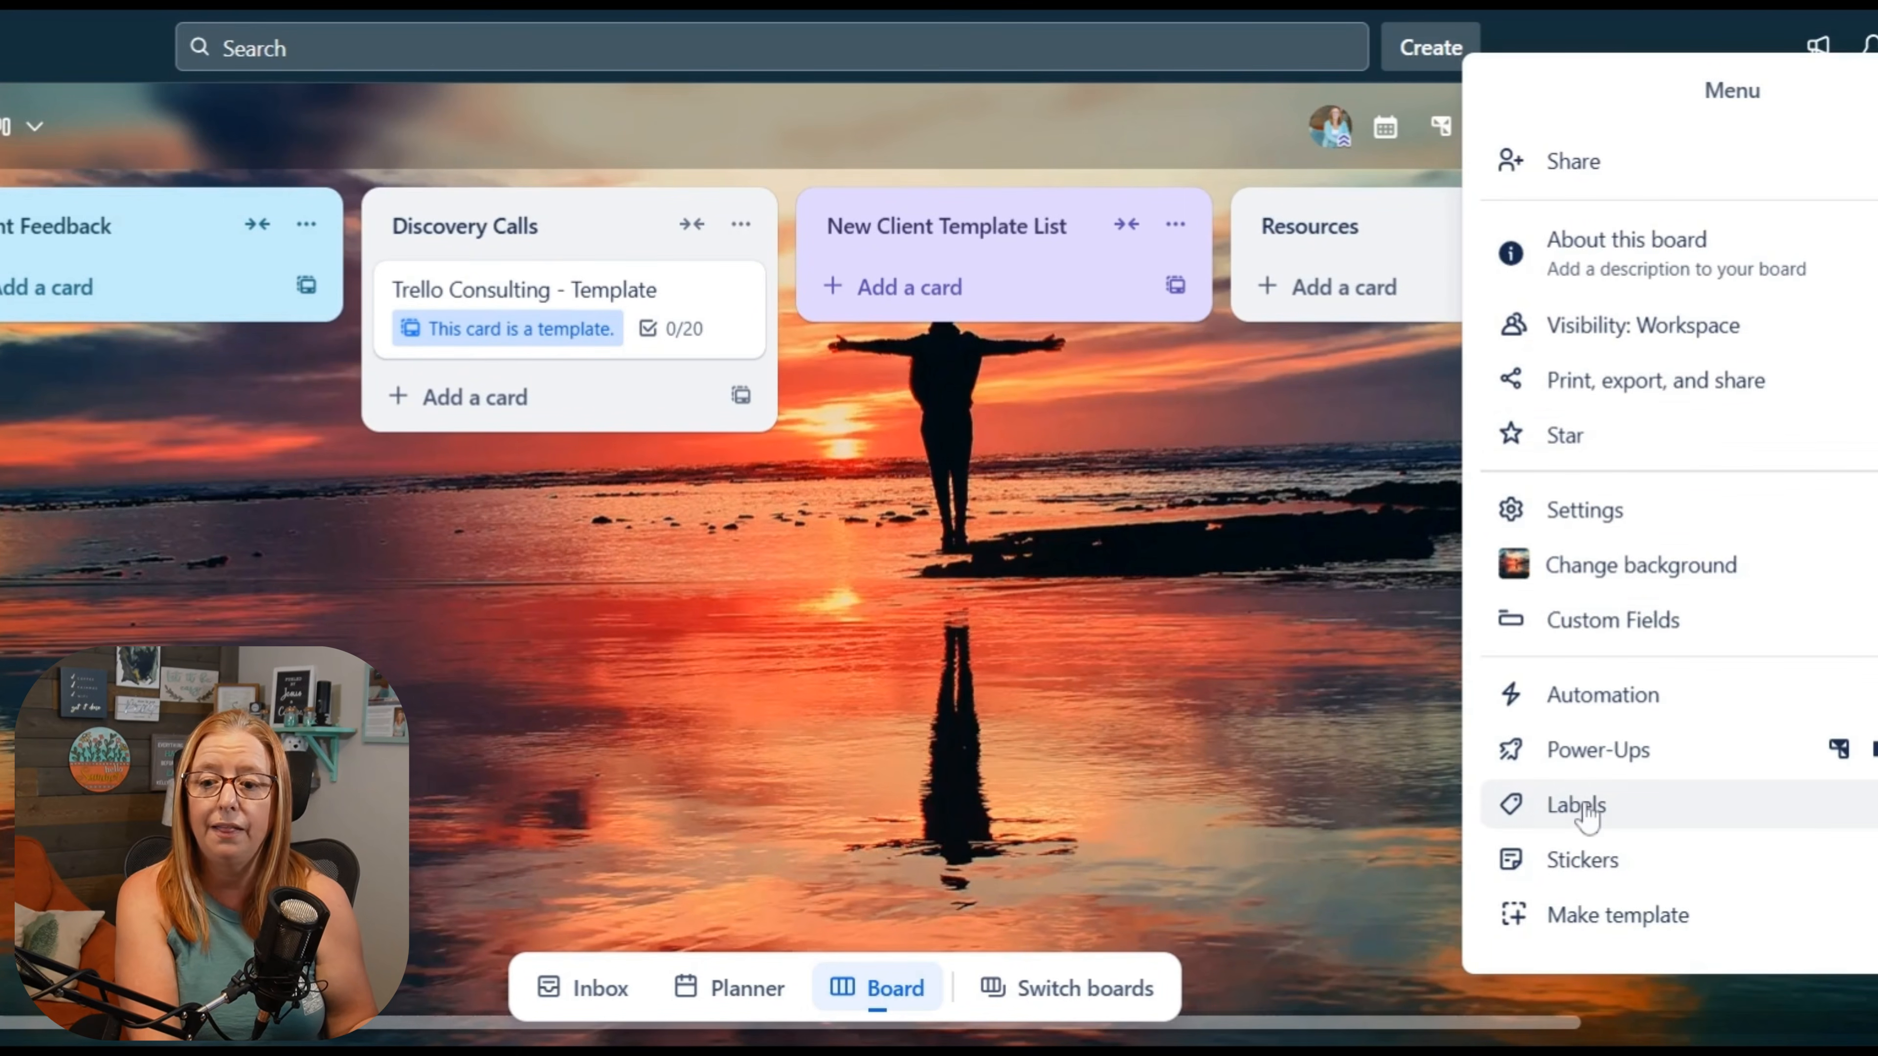
{"action": "left_click", "coordinate": [1578, 806]}
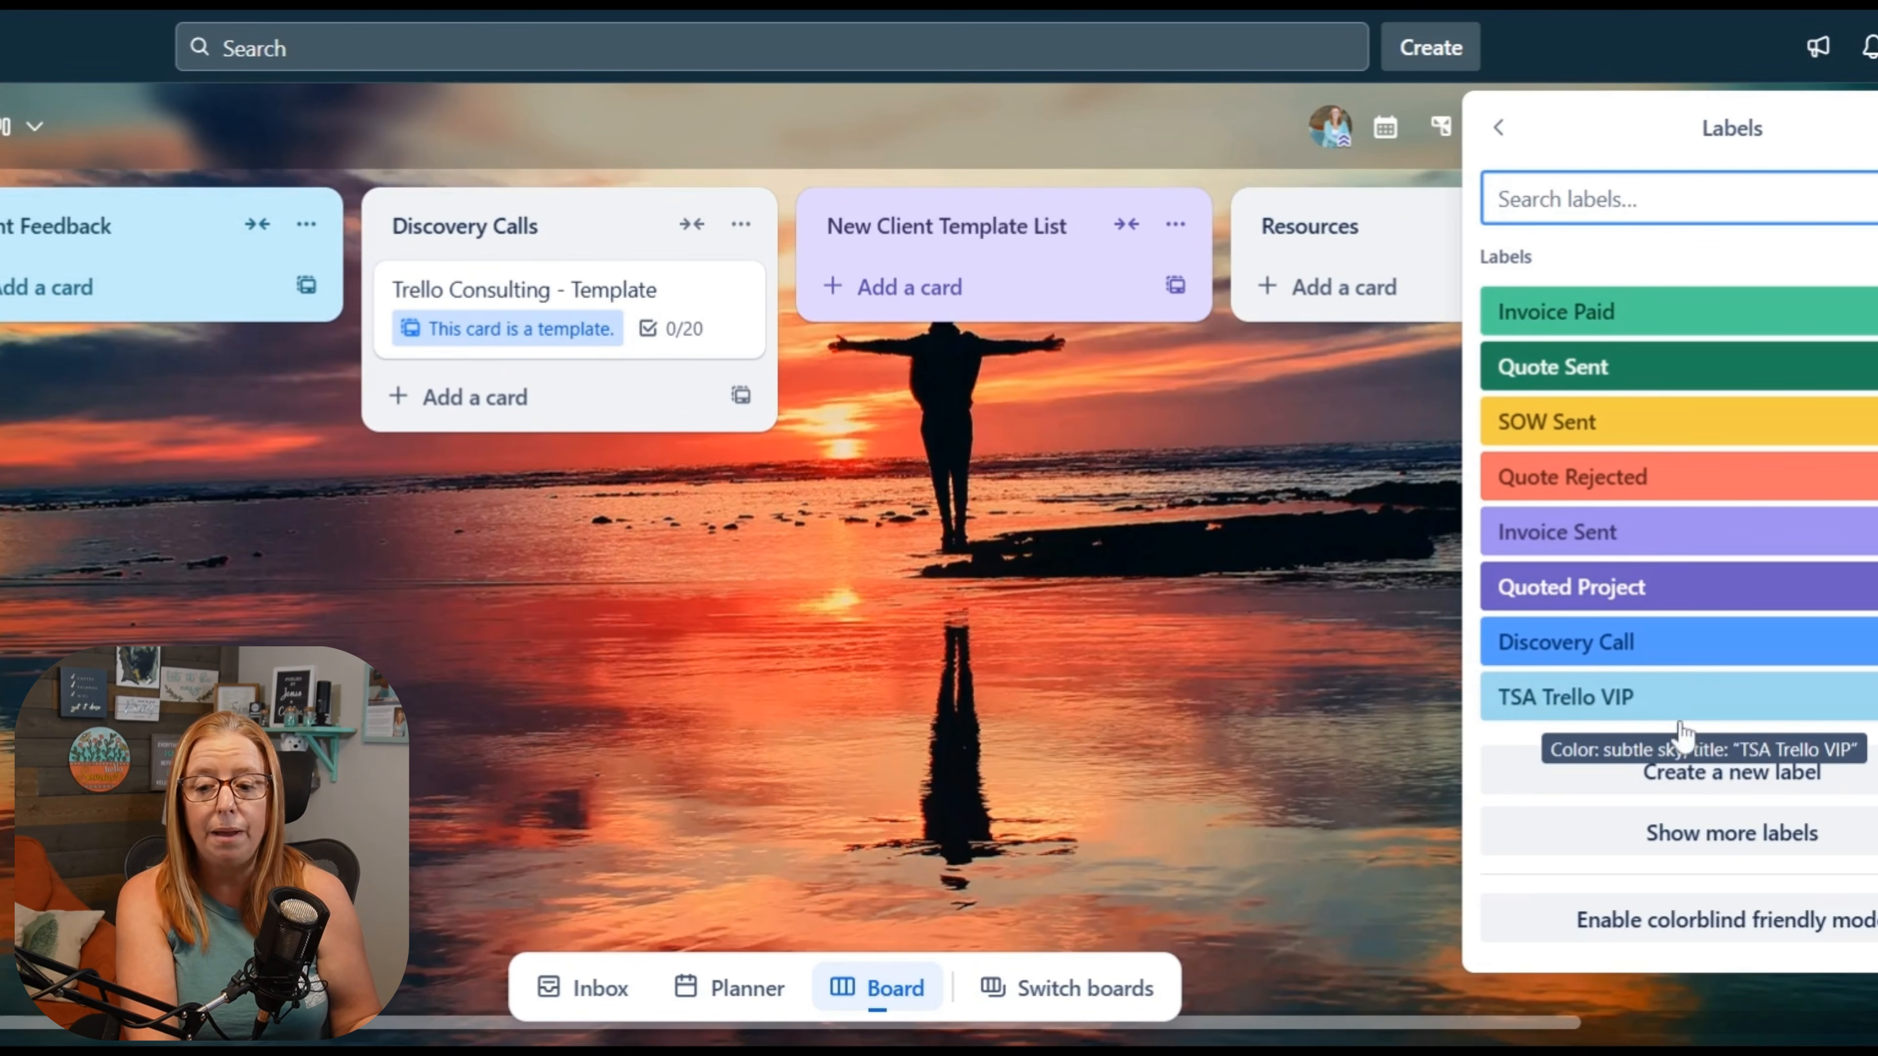
{"action": "left_click", "coordinate": [1762, 833]}
{"action": "scroll", "coordinate": [1664, 700], "scroll_direction": "down", "scroll_amount": 2}
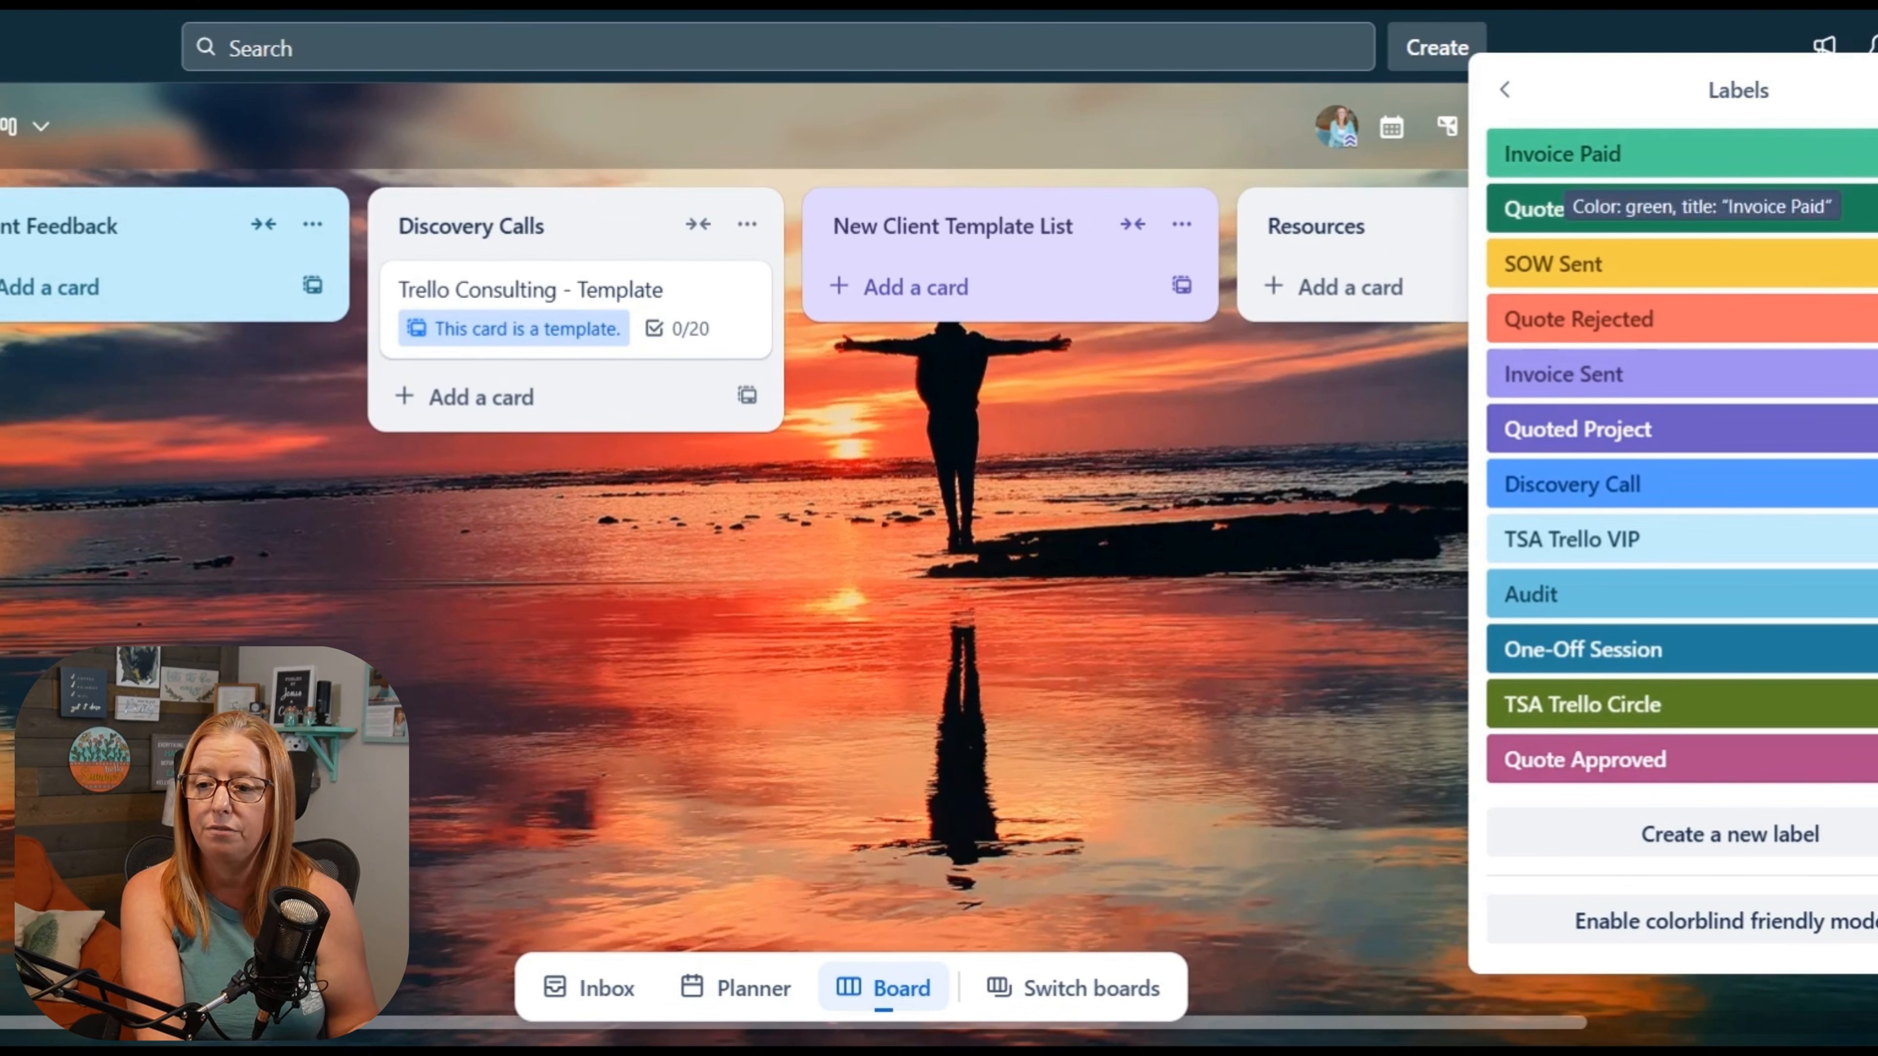
Step: Move the Trello Consulting template card from Discovery Calls to New Client Template List and rename it "Trello Consulting - Audit"
{"action": "left_click", "coordinate": [1876, 89]}
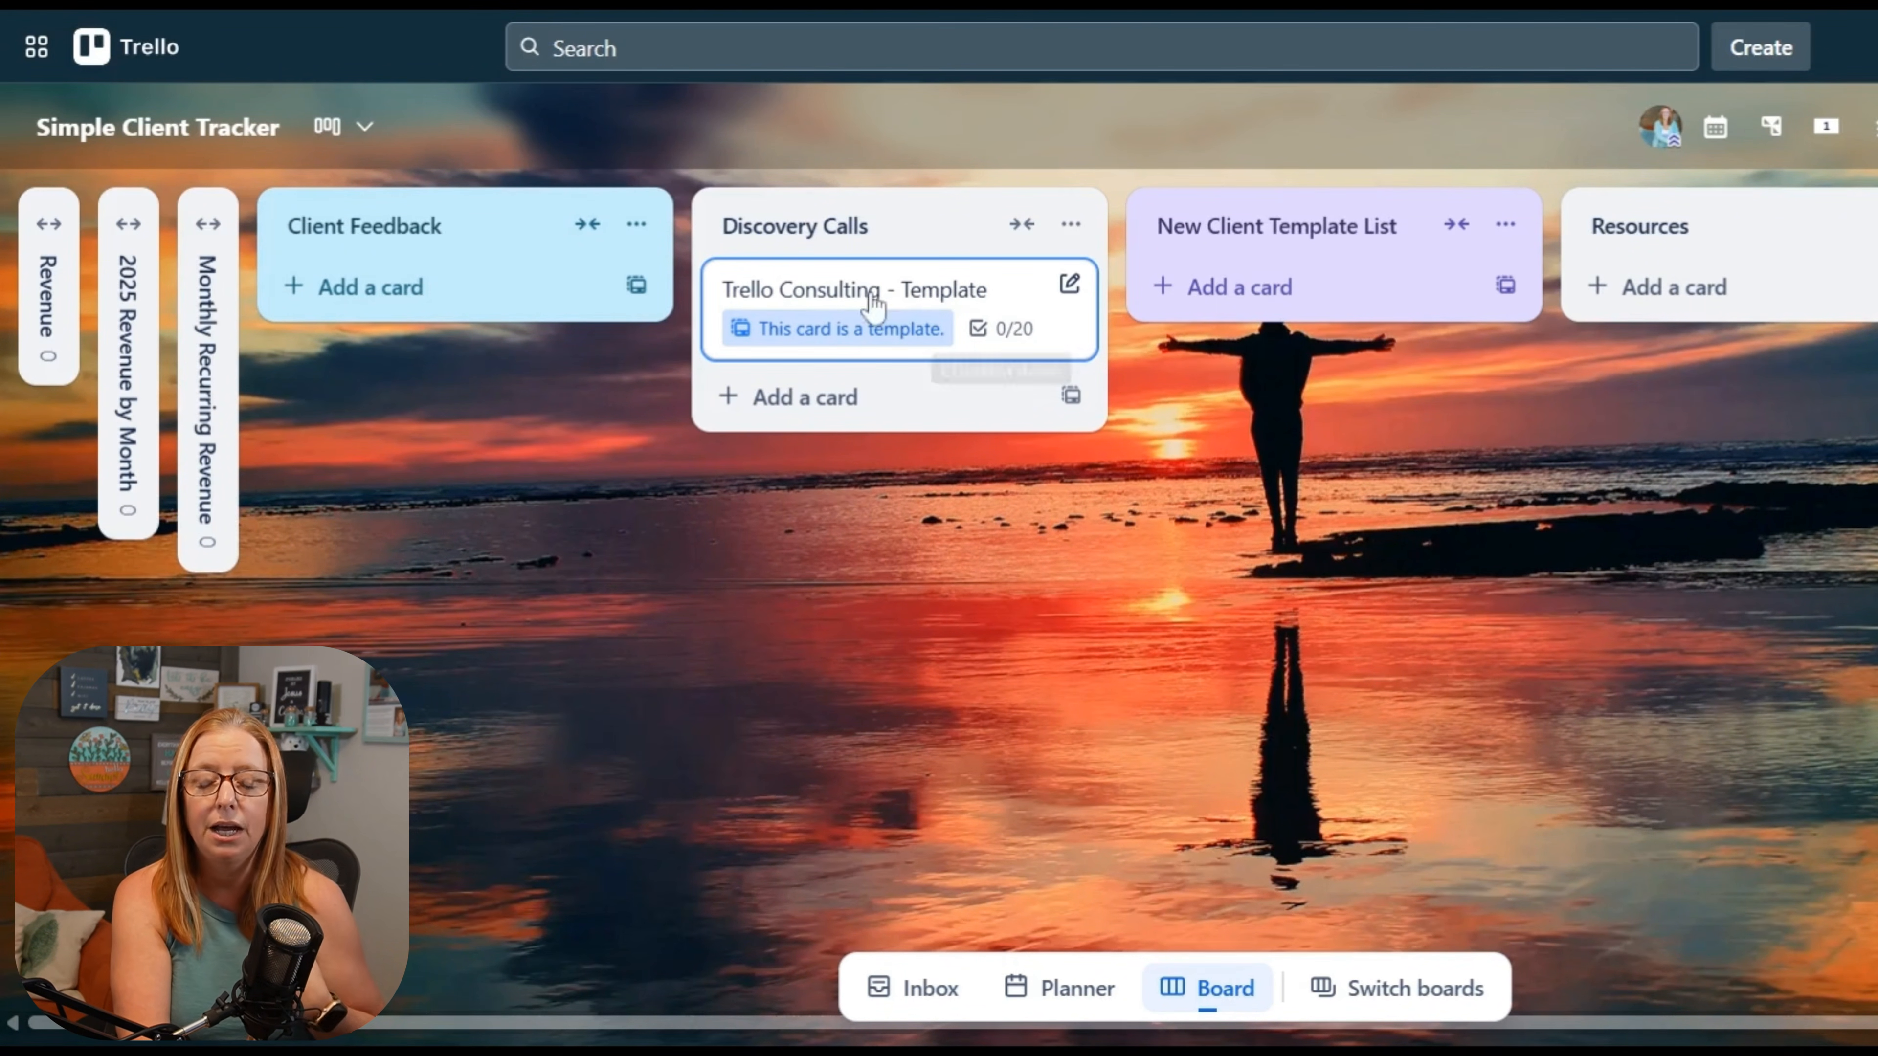
{"action": "key", "text": "period"}
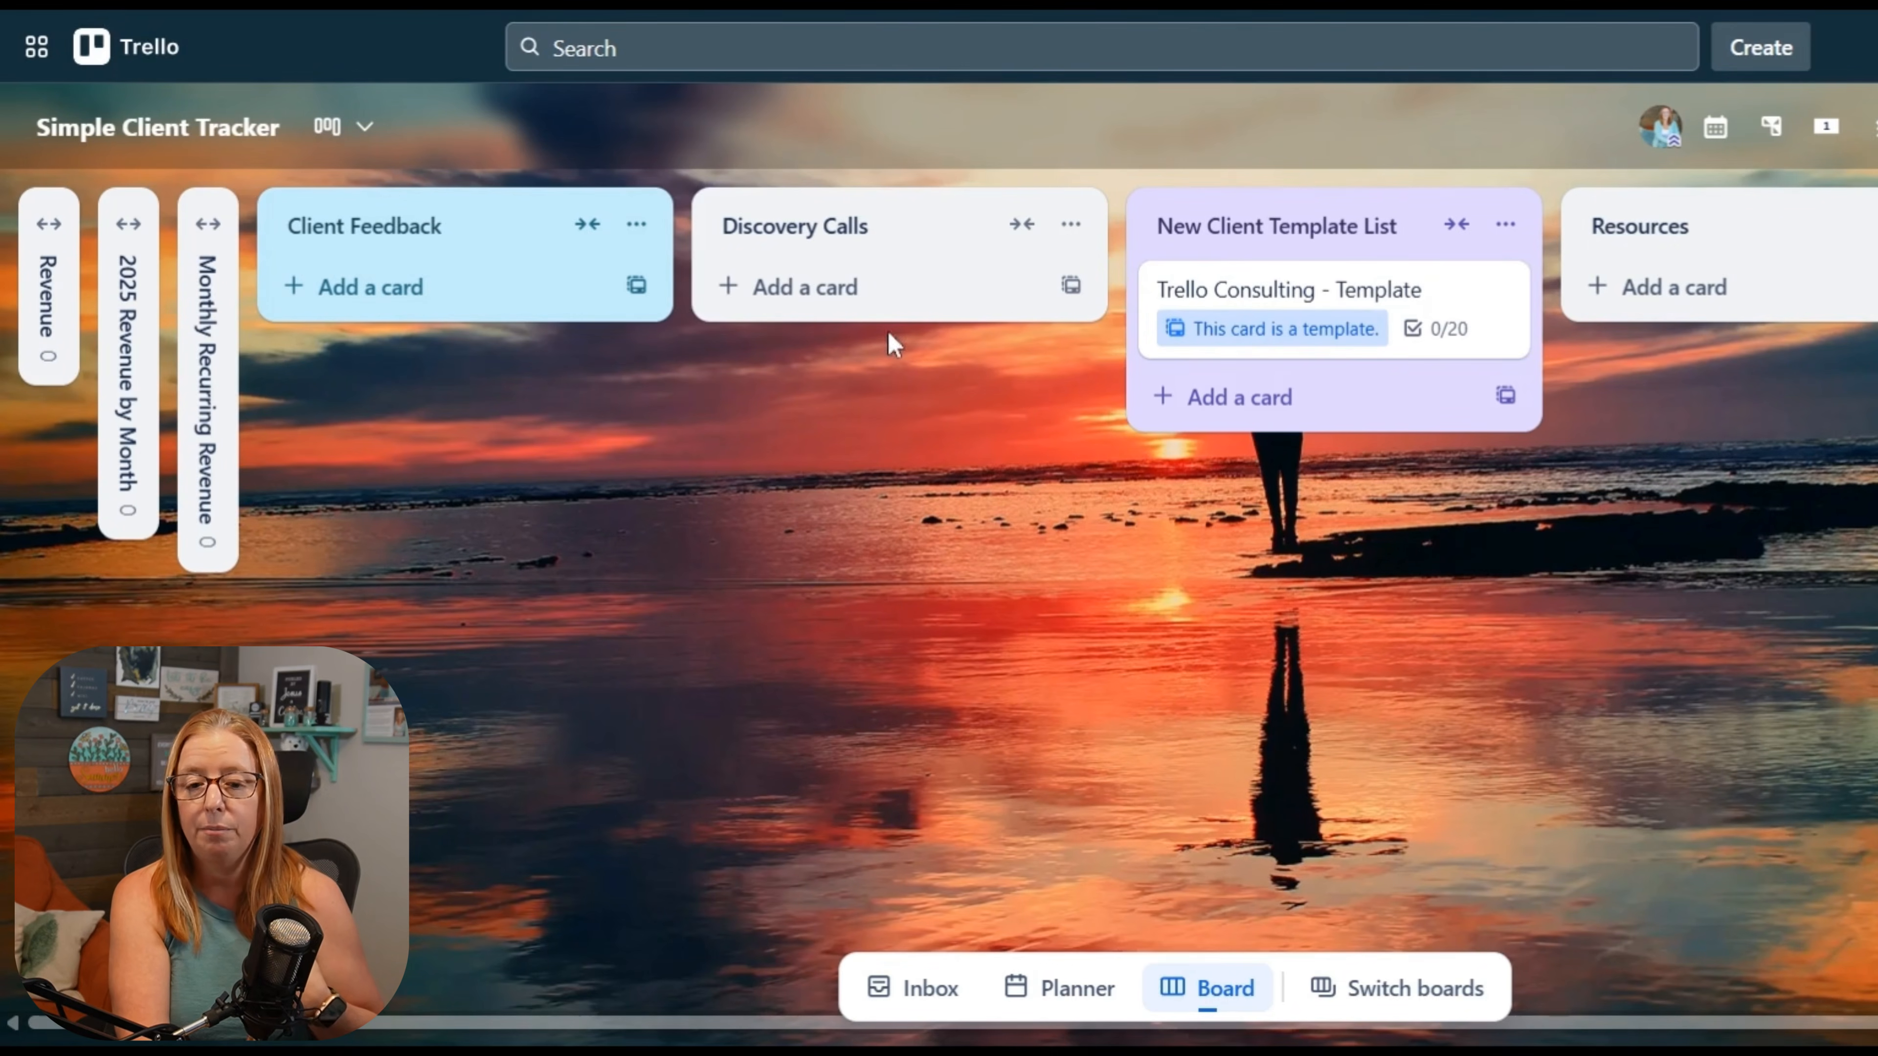
{"action": "left_click", "coordinate": [1417, 314]}
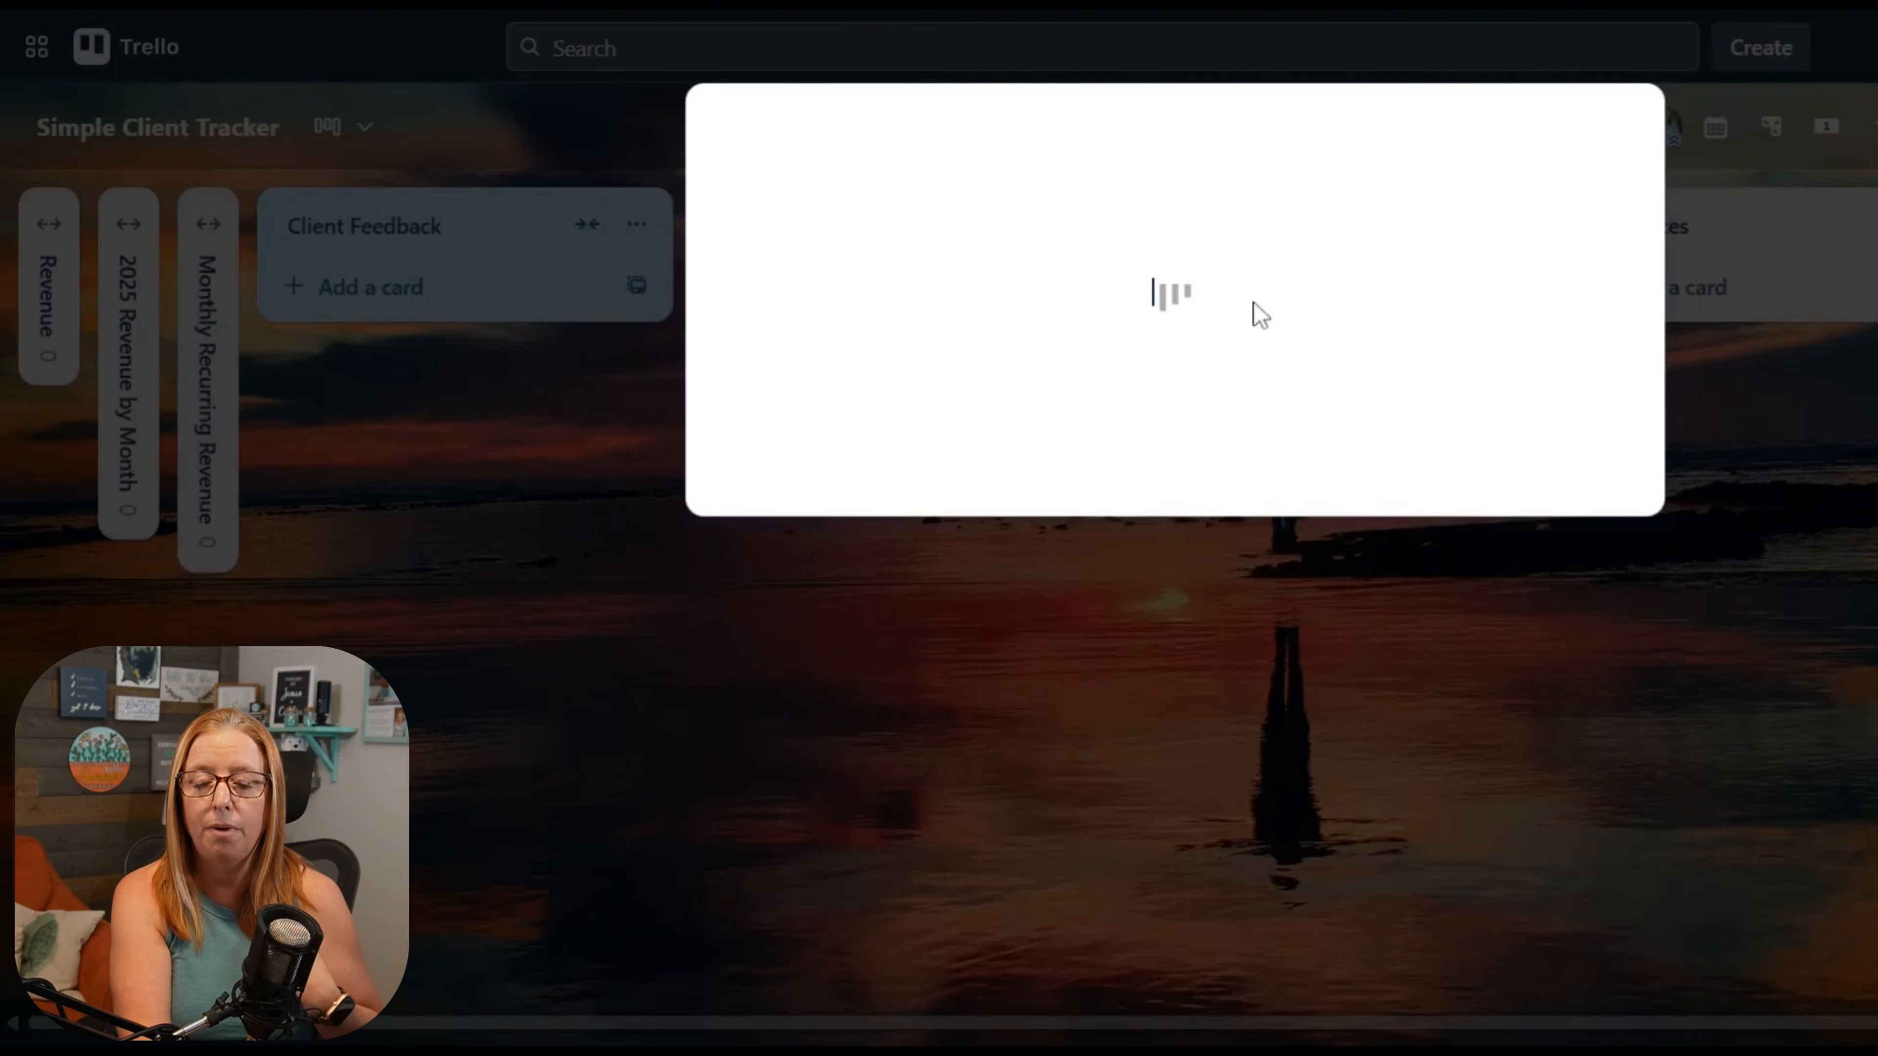
{"action": "left_click", "coordinate": [1377, 334]}
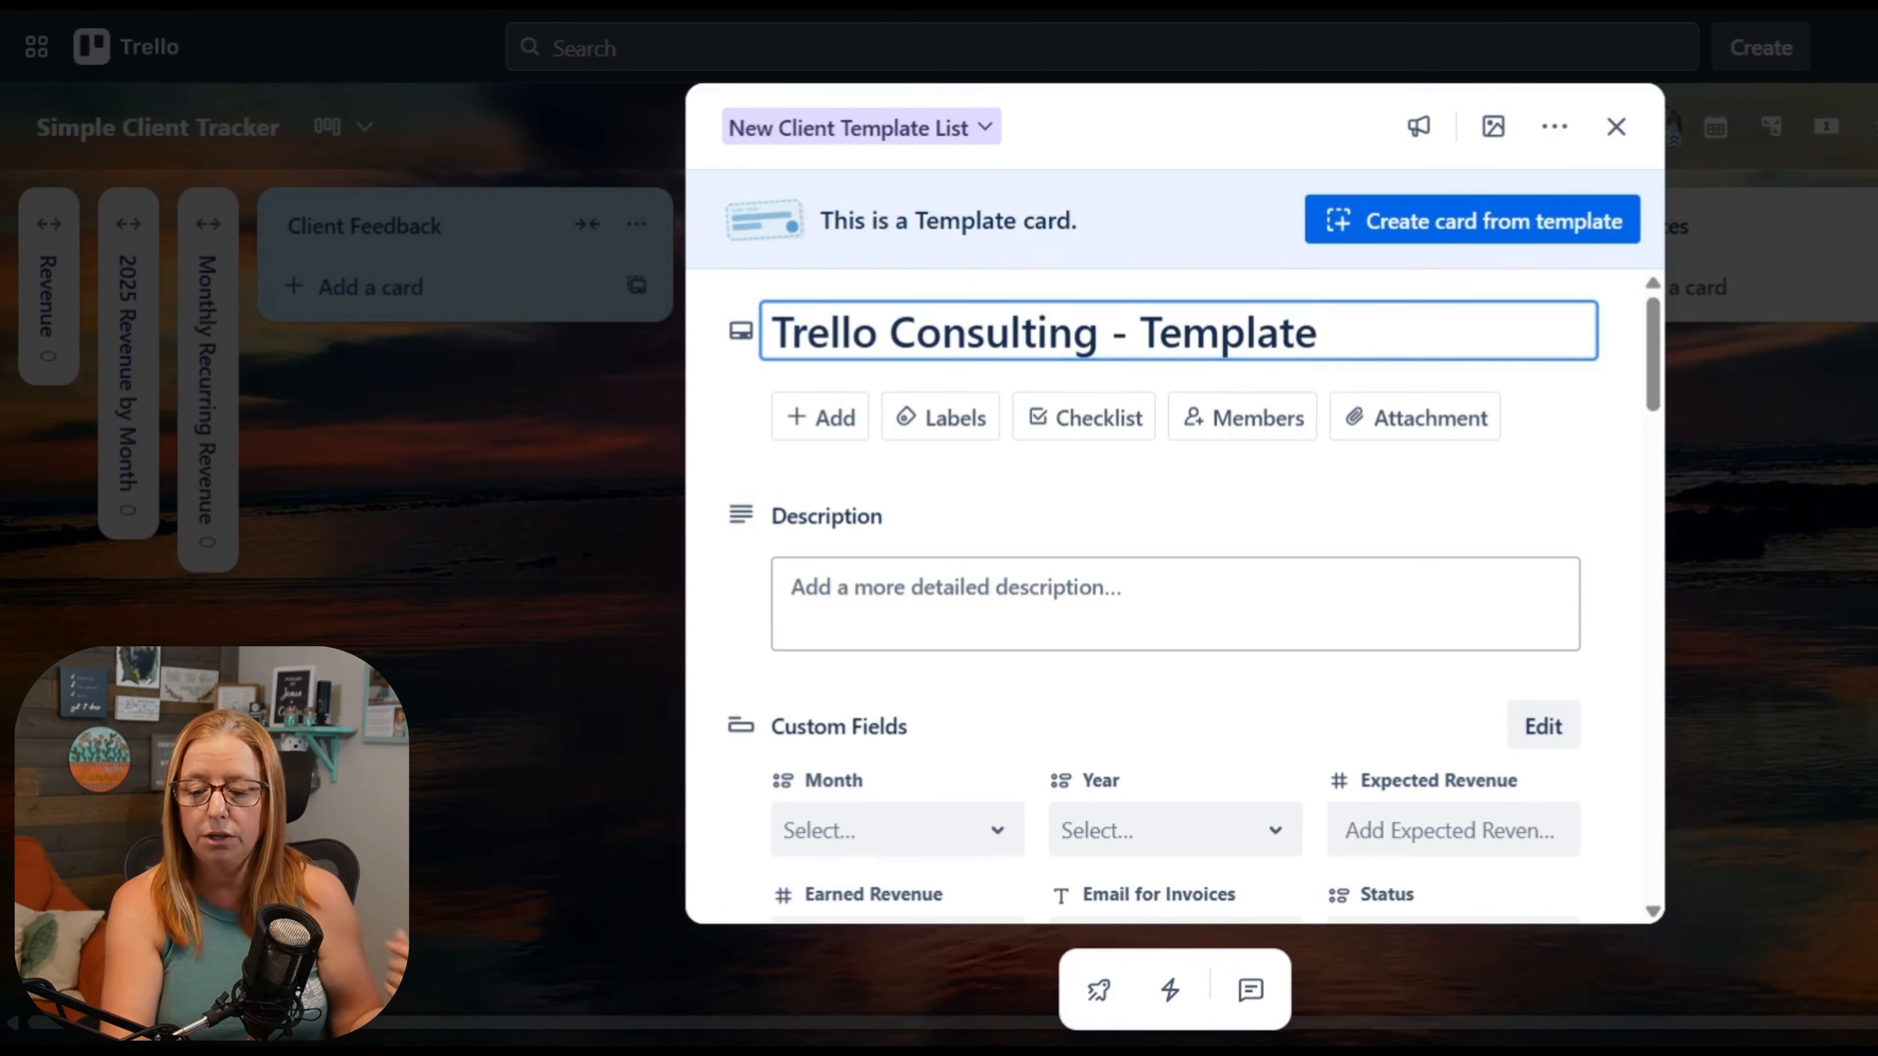
{"action": "key", "text": "ctrl+BackSpace"}
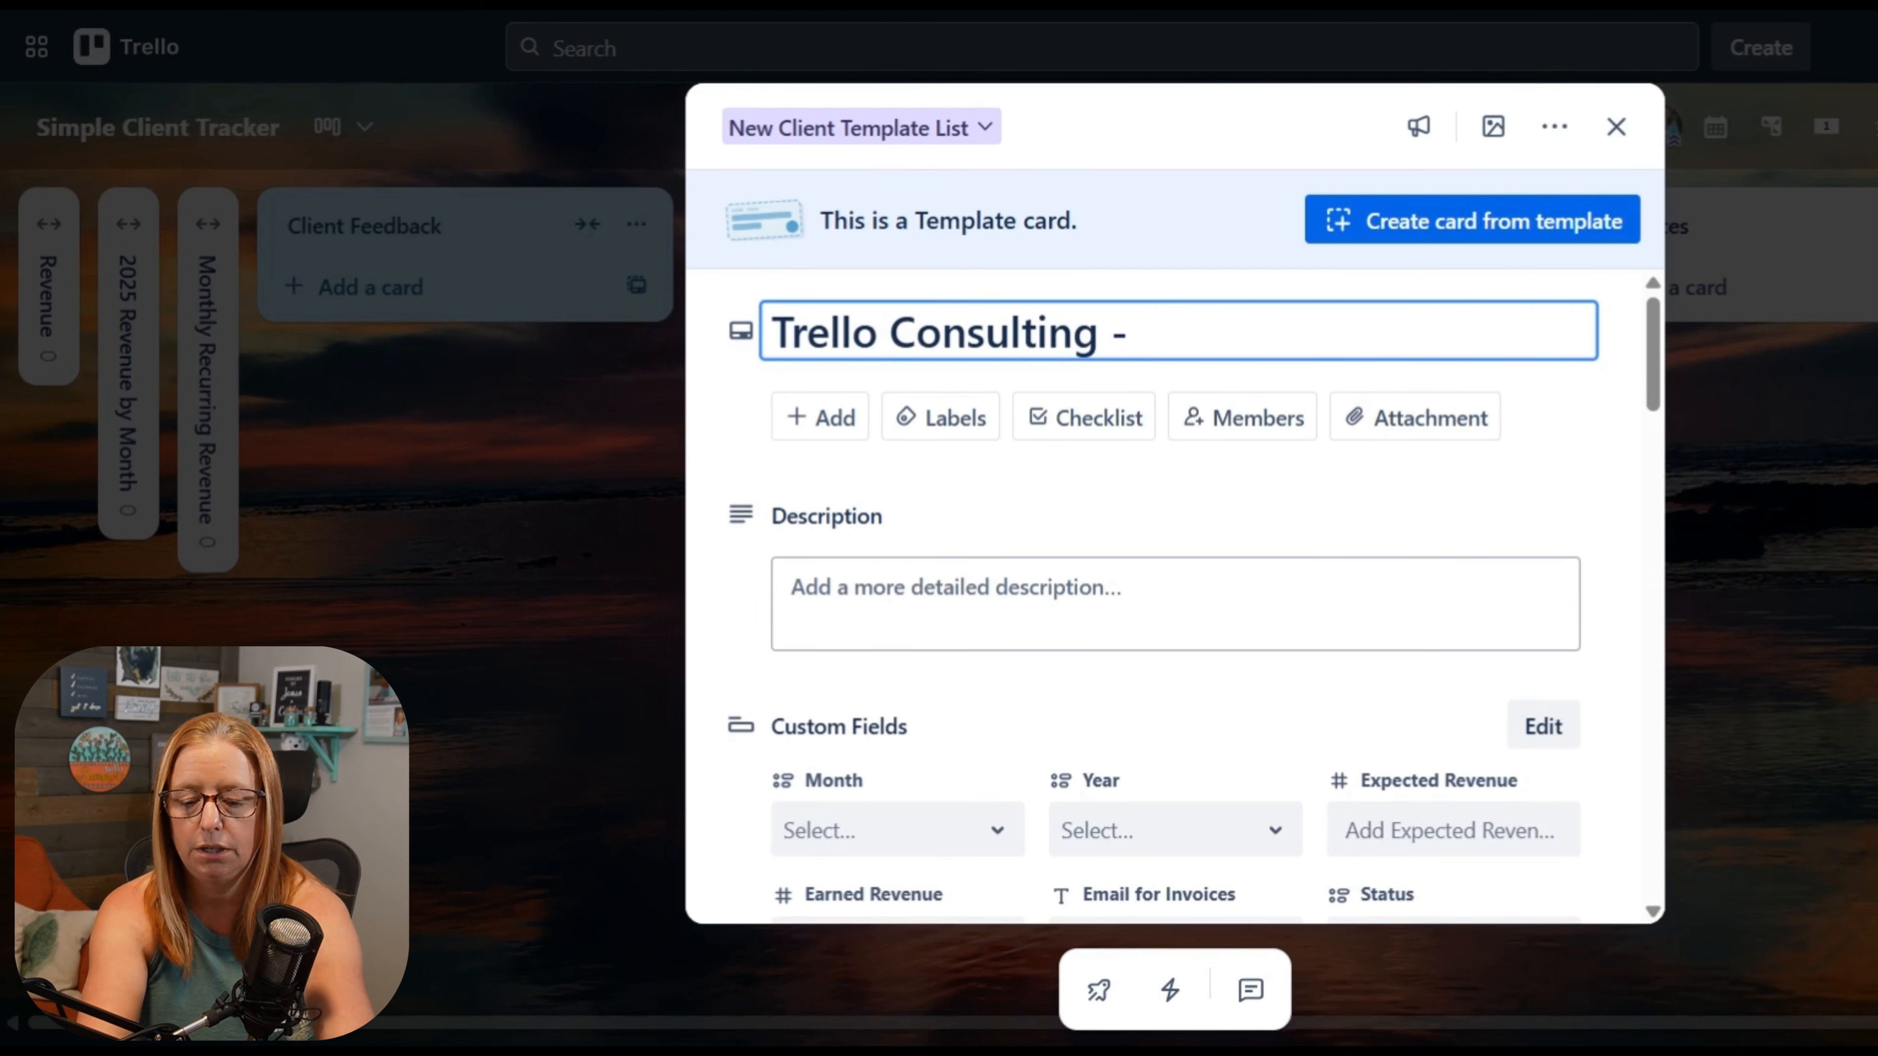
{"action": "type", "text": "Audit"}
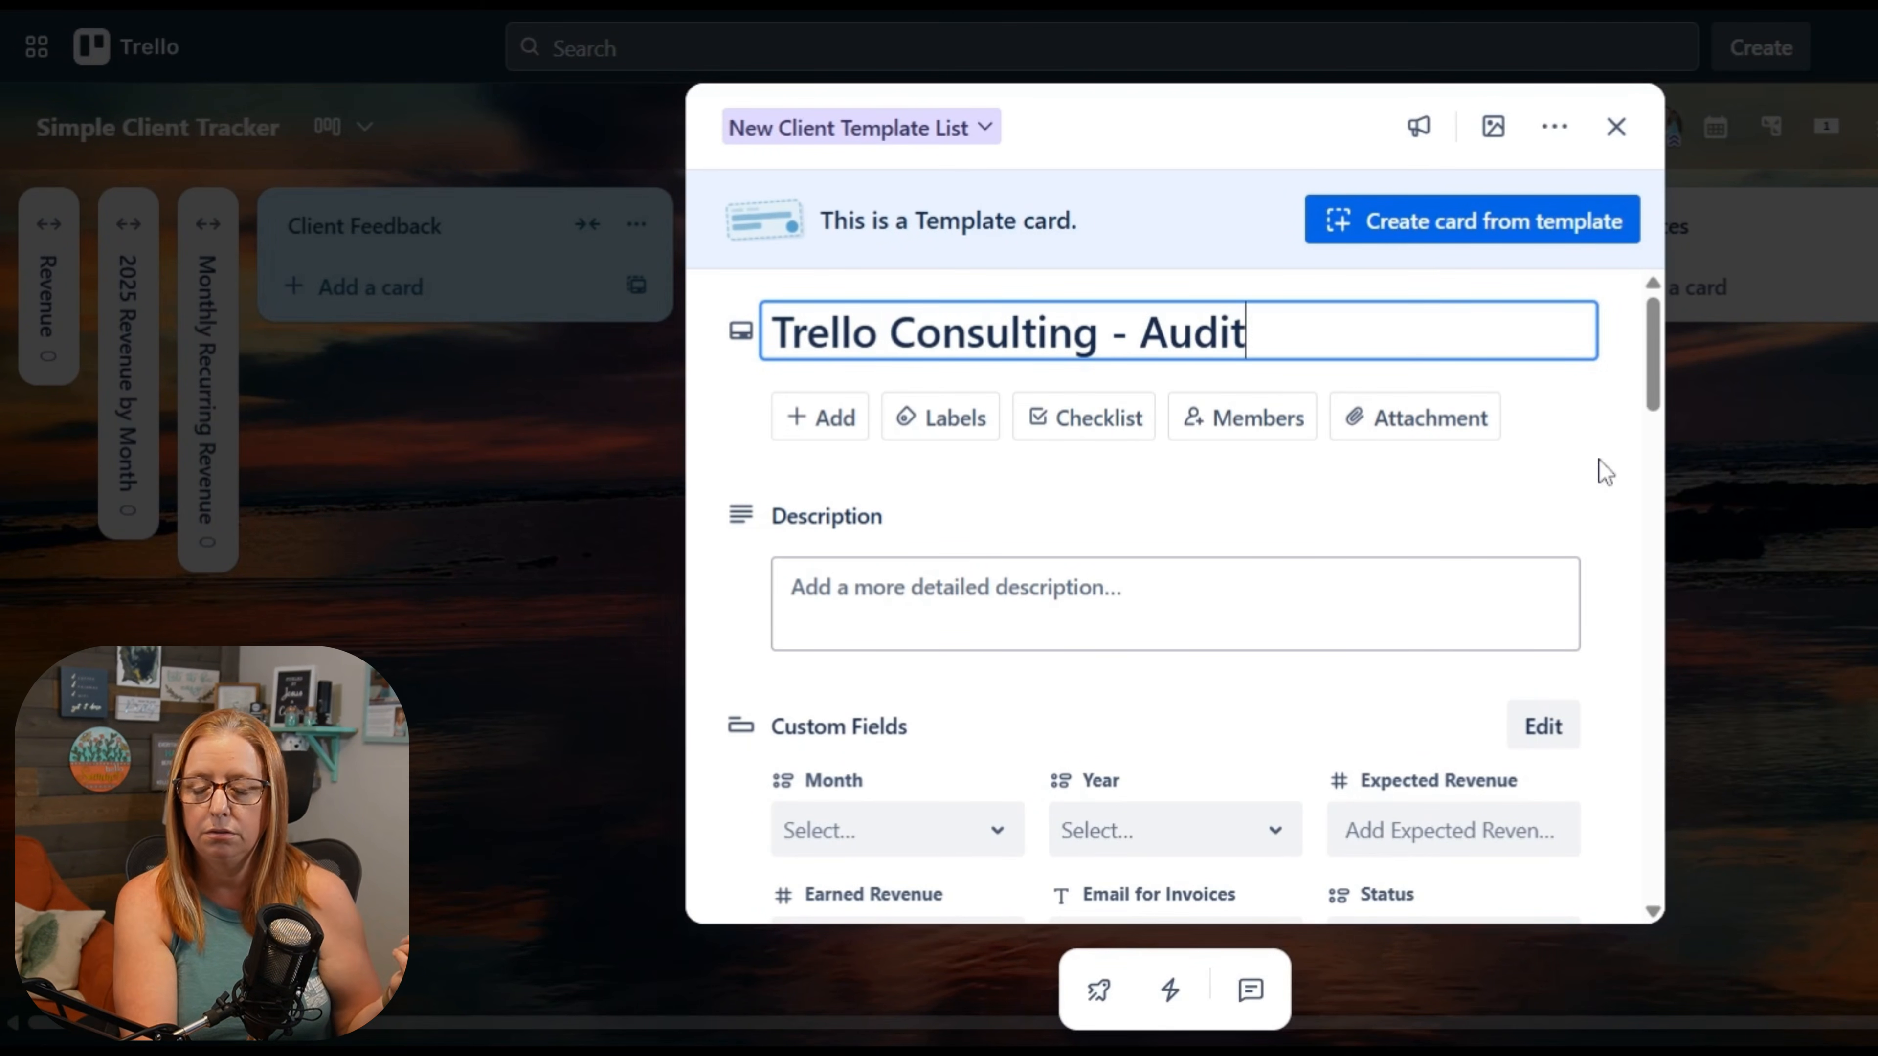
{"action": "key", "text": "Return"}
Step: Review the audit template card's custom fields and checklists as far as Identifying Pain Points, and close the card
{"action": "scroll", "coordinate": [1278, 570], "scroll_direction": "down", "scroll_amount": 3}
{"action": "scroll", "coordinate": [1382, 614], "scroll_direction": "down", "scroll_amount": 4}
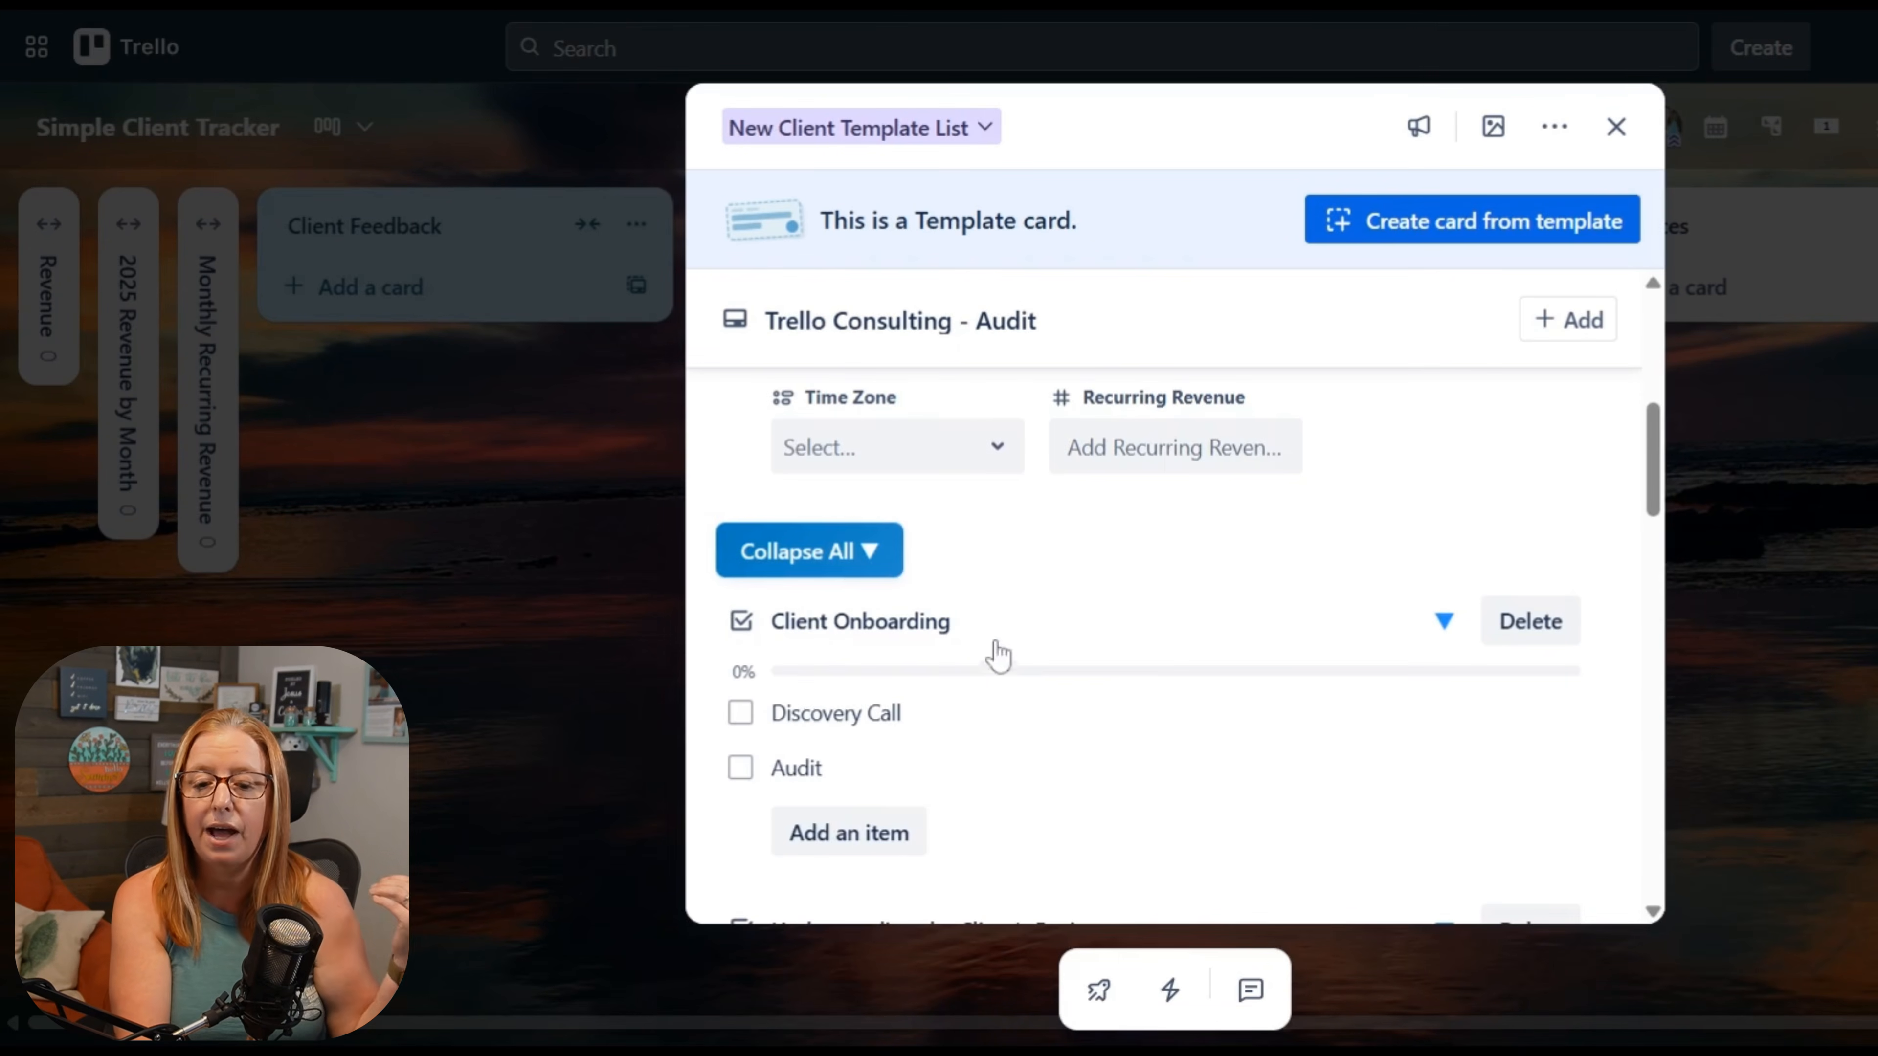
{"action": "scroll", "coordinate": [1010, 721], "scroll_direction": "down", "scroll_amount": 3}
{"action": "scroll", "coordinate": [1027, 728], "scroll_direction": "down", "scroll_amount": 10}
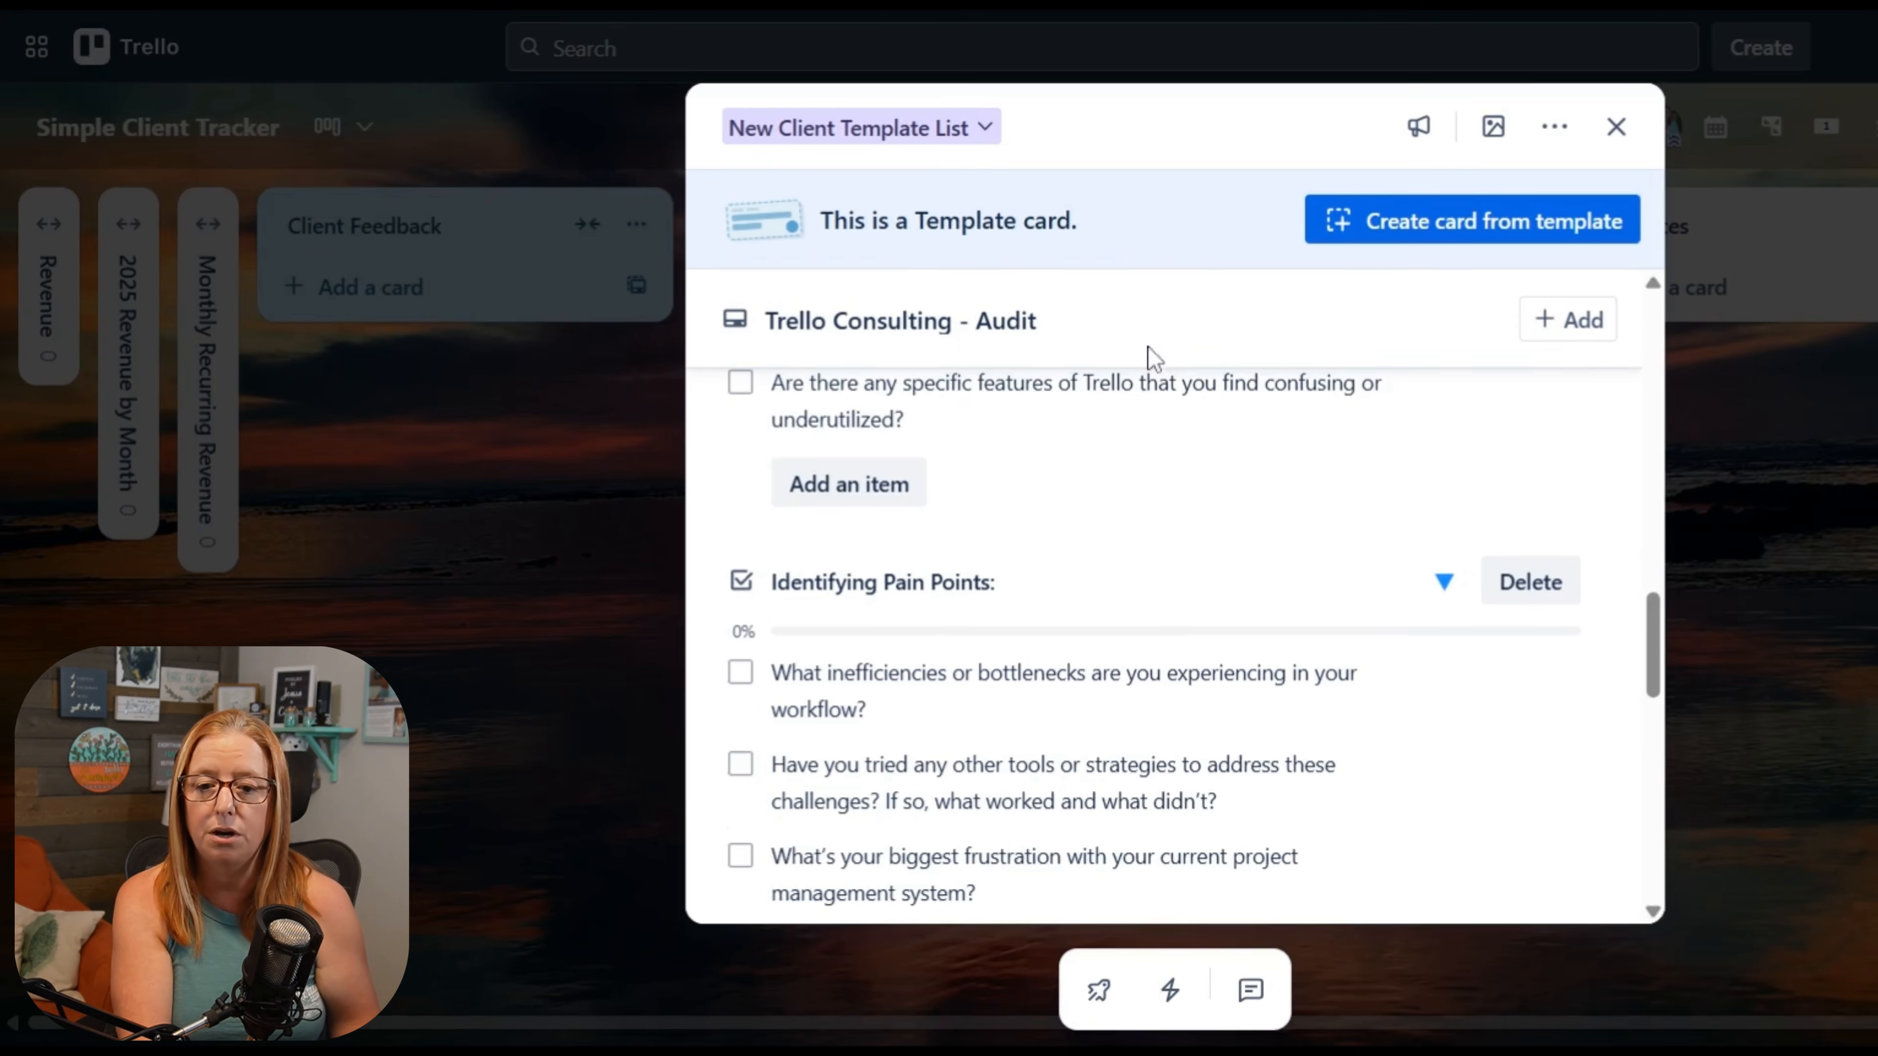
{"action": "left_click", "coordinate": [1697, 551]}
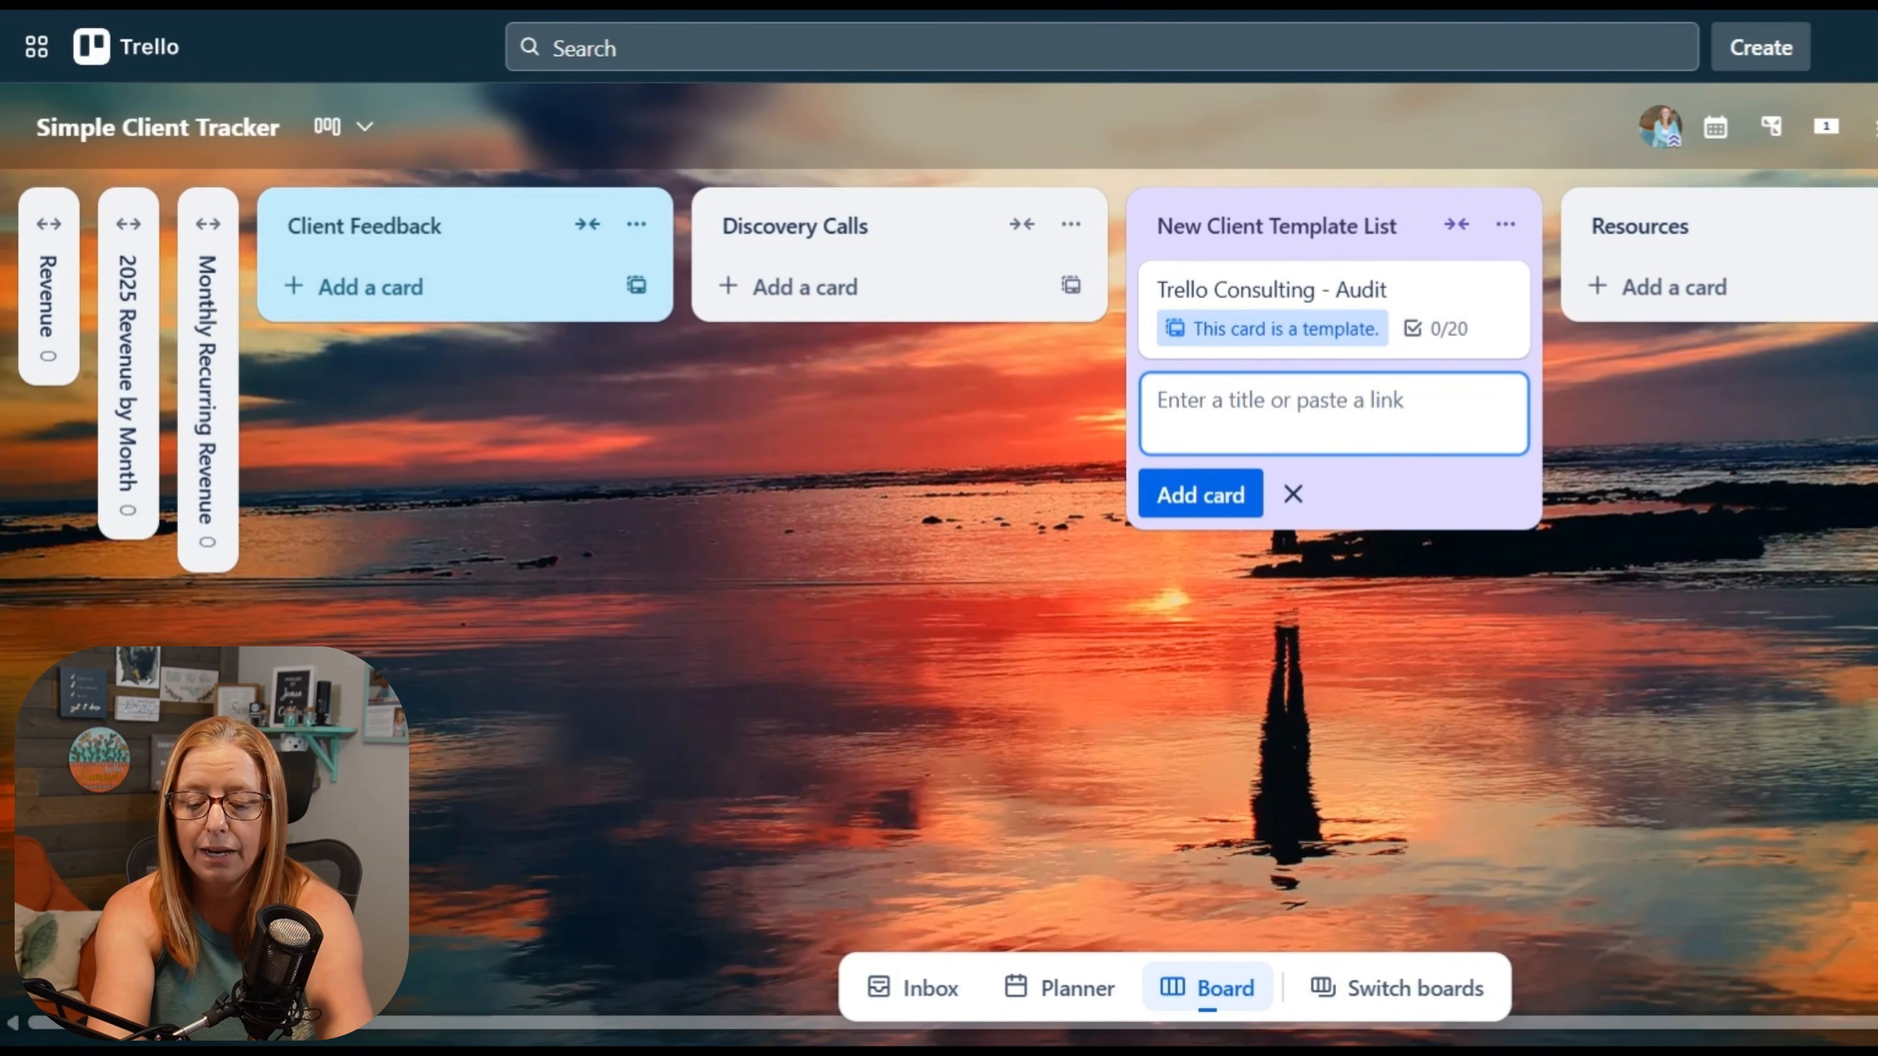
Step: Add a card titled "Client Information Card" to New Client Template List and place it above the audit template card
{"action": "type", "text": "Client Card"}
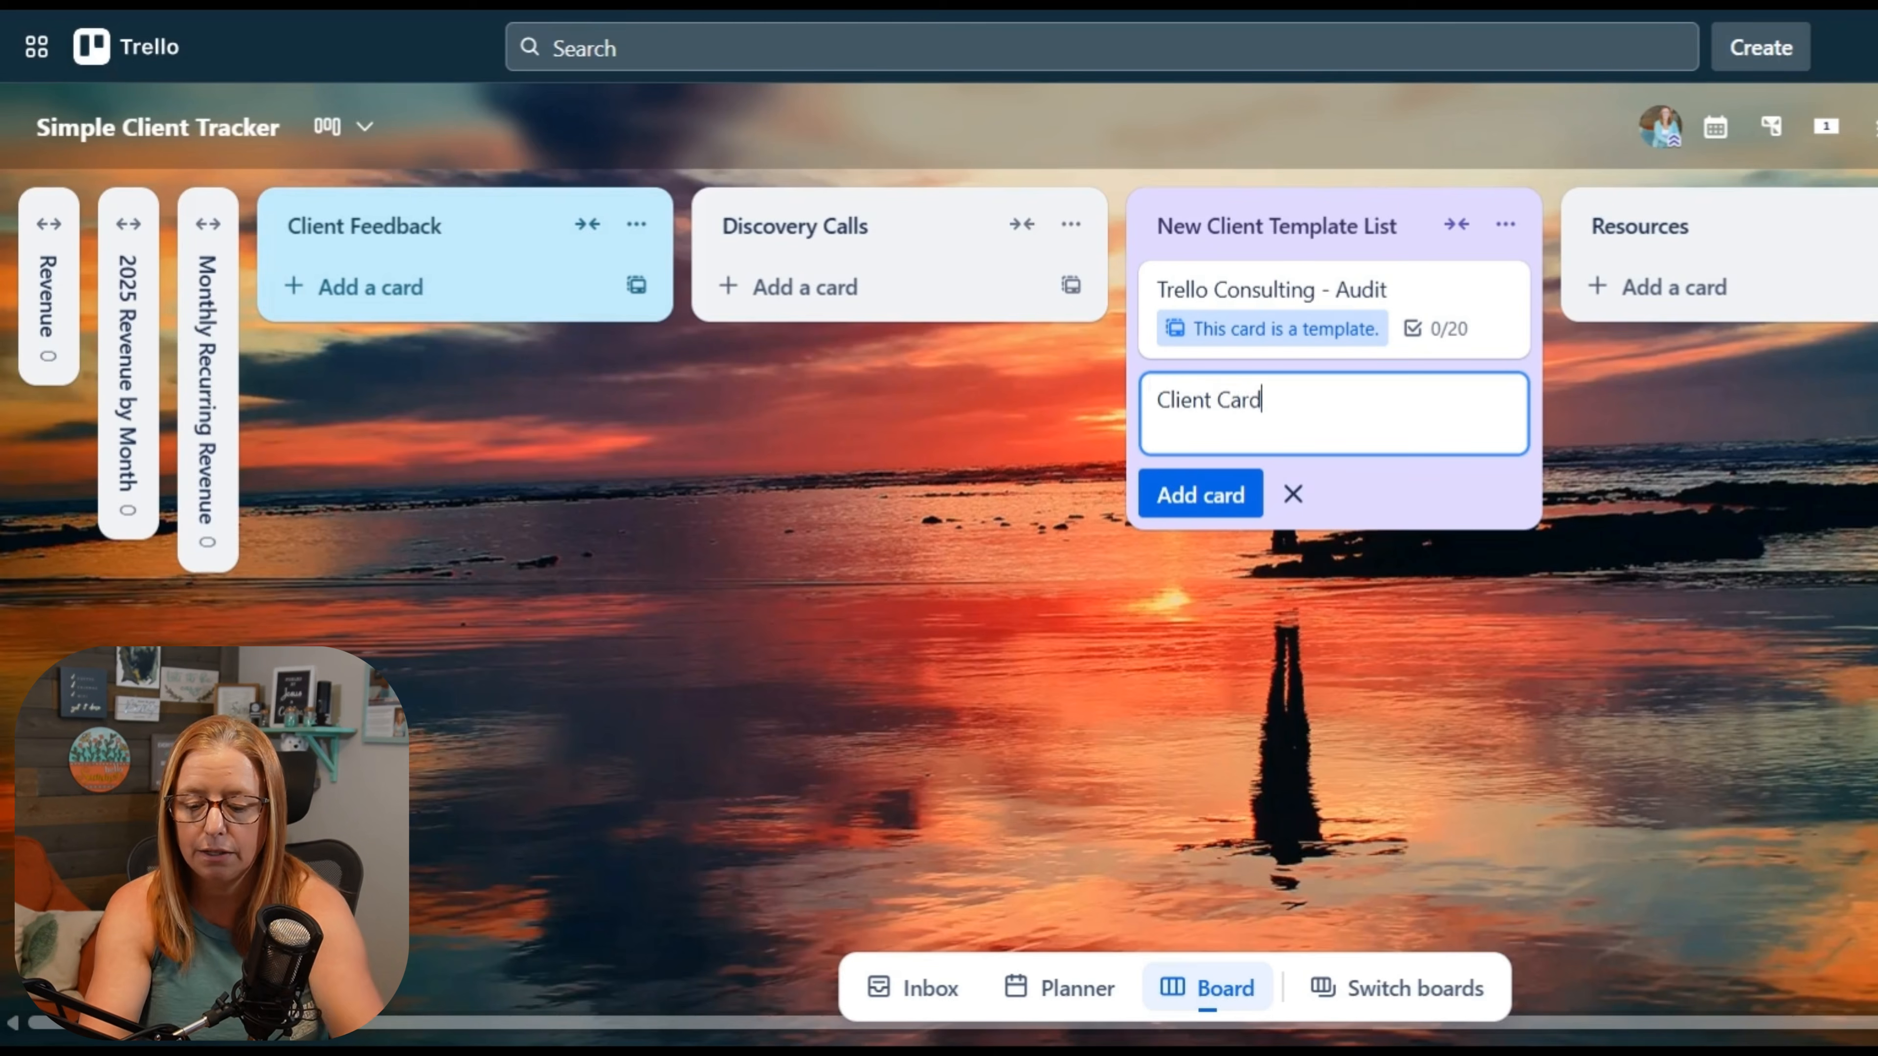
{"action": "key", "text": "Left"}
{"action": "key", "text": "Left"}
{"action": "type", "text": "In"}
{"action": "key", "text": "BackSpace"}
{"action": "key", "text": "BackSpace"}
{"action": "type", "text": "Information"}
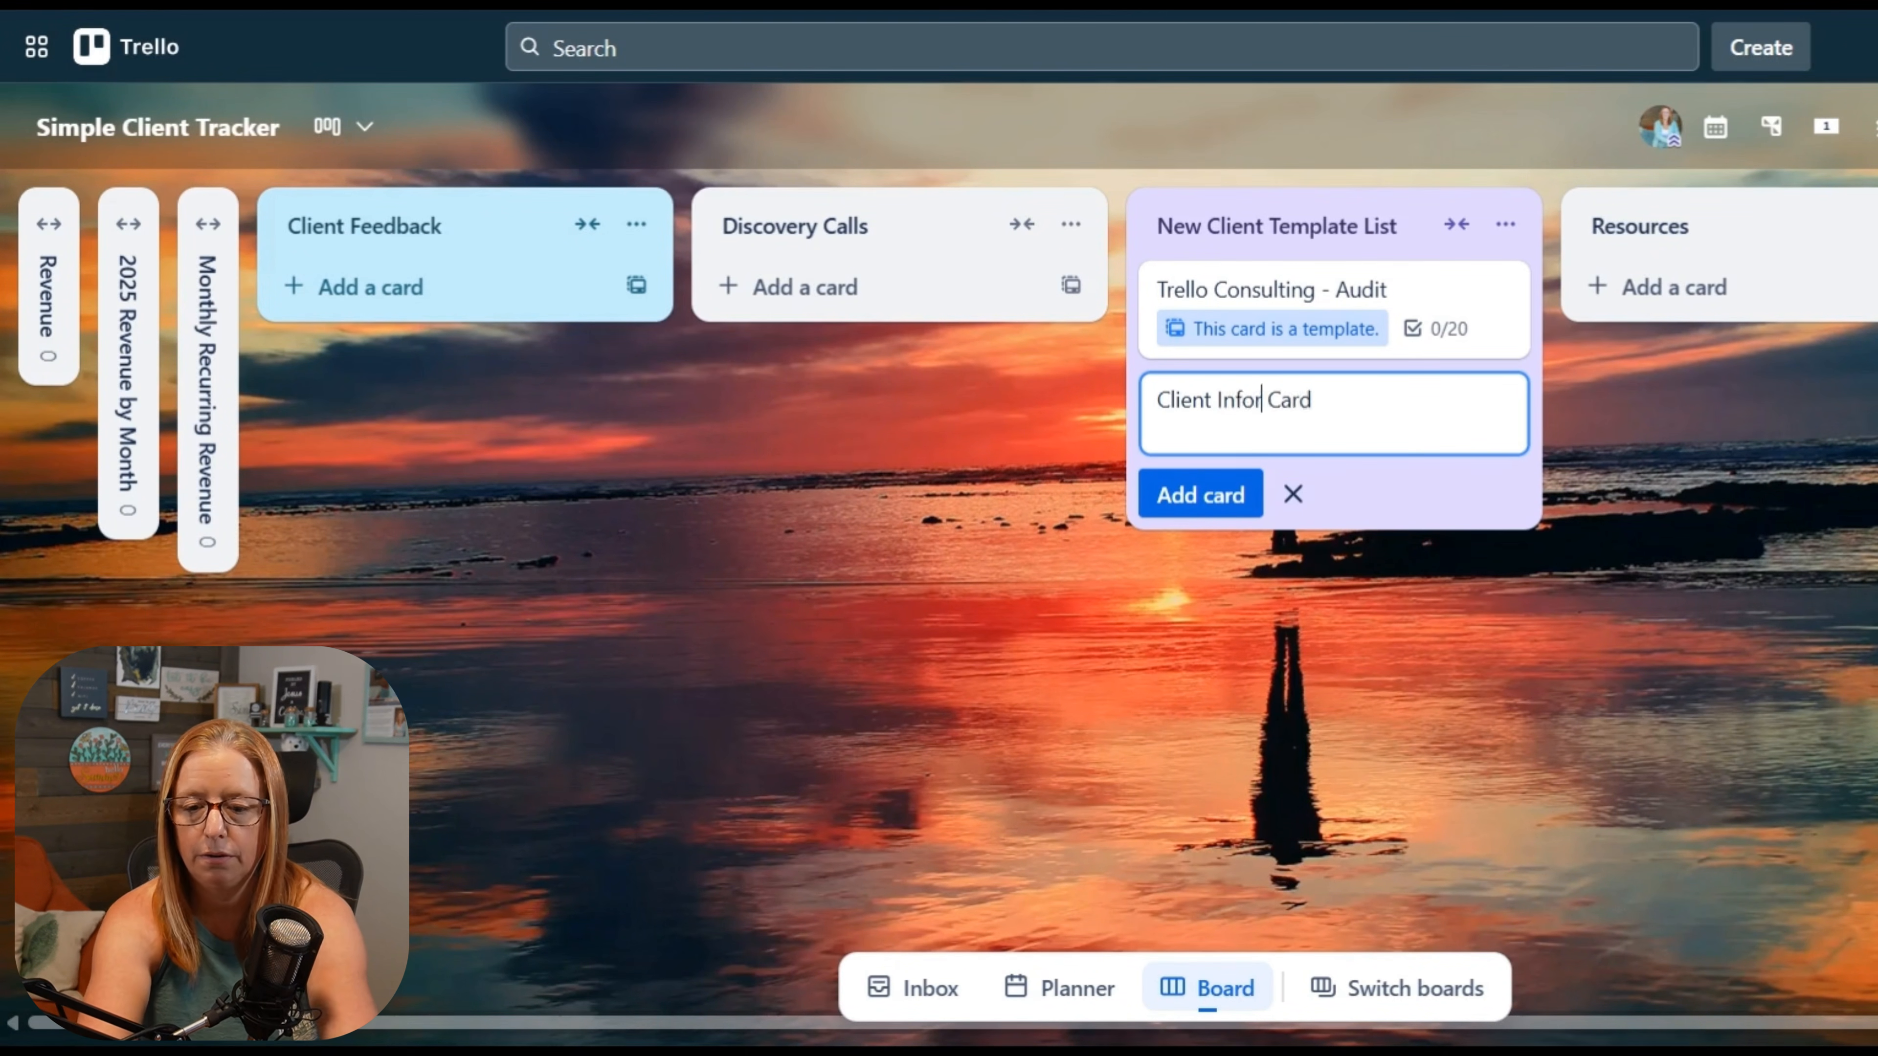
{"action": "key", "text": "Return"}
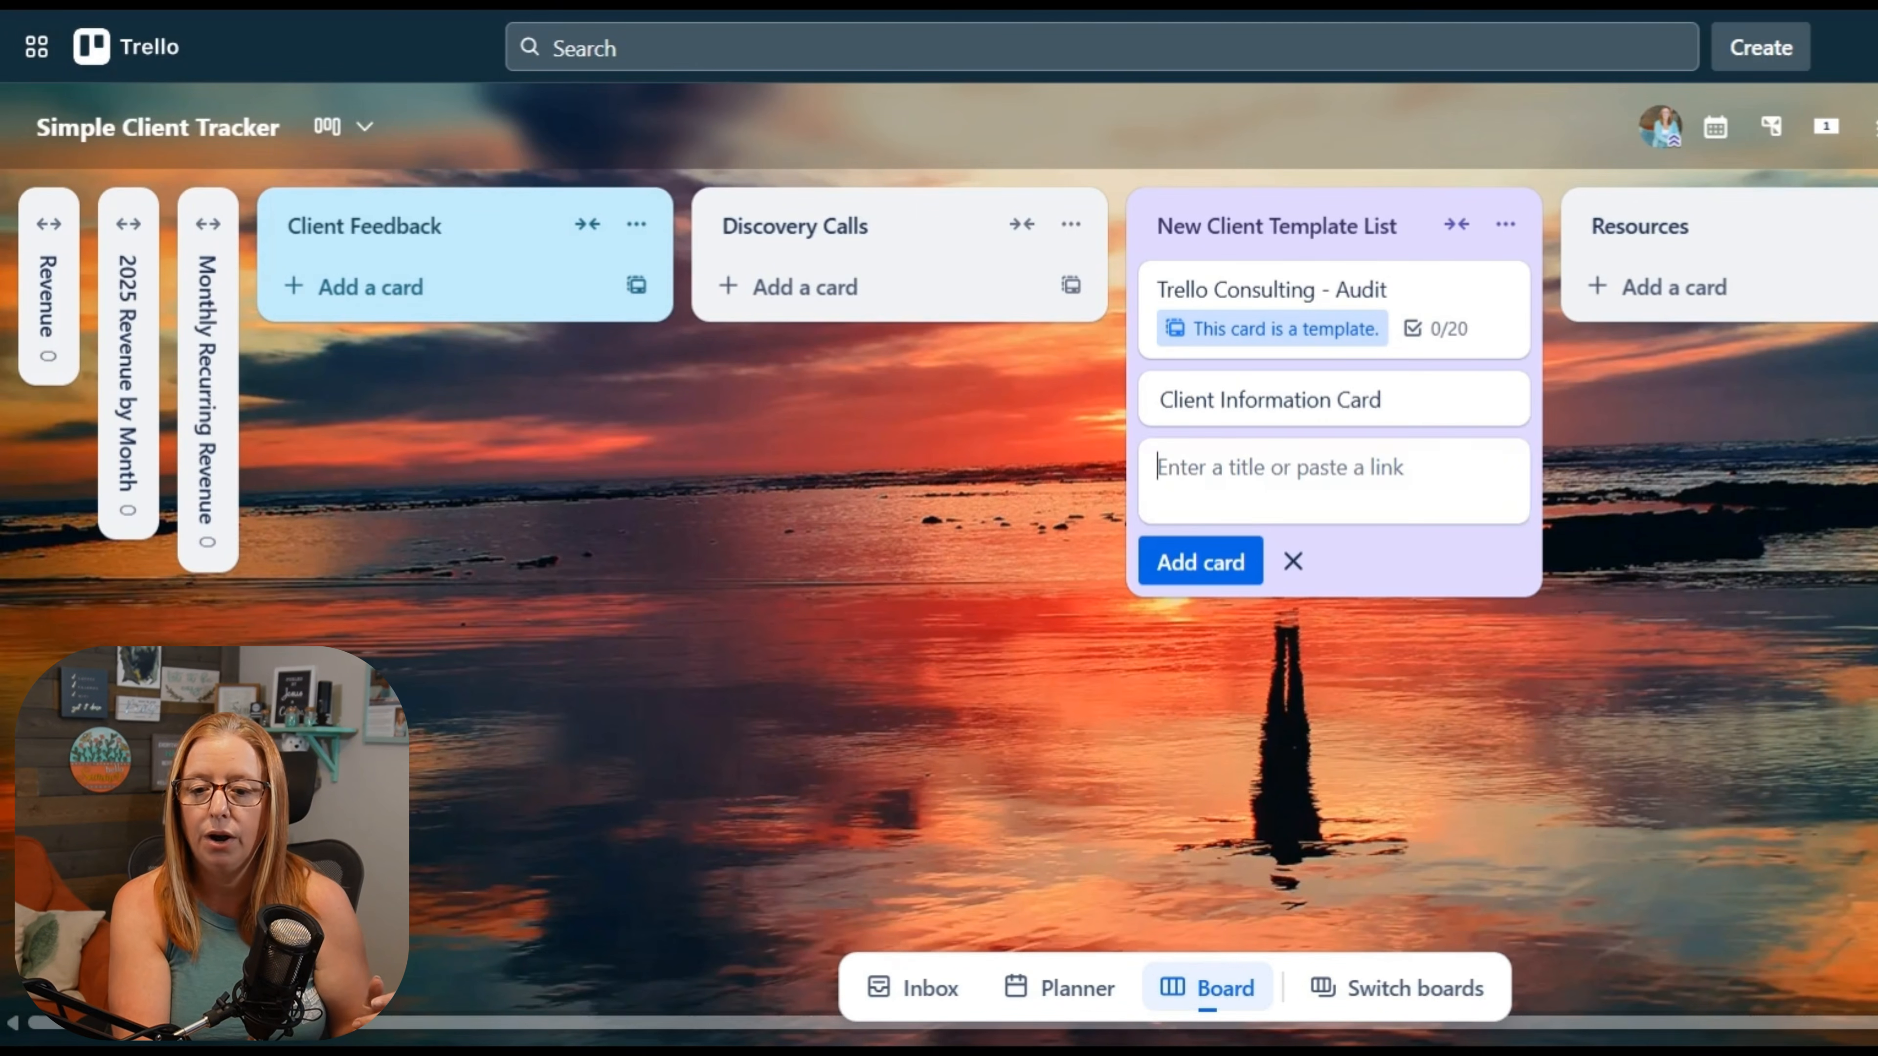
{"action": "left_click_drag", "start_coordinate": [1269, 401], "coordinate": [1266, 300]}
Step: Open the Client Information Card and set its Recurring Revenue custom field to 399
{"action": "left_click", "coordinate": [1265, 300]}
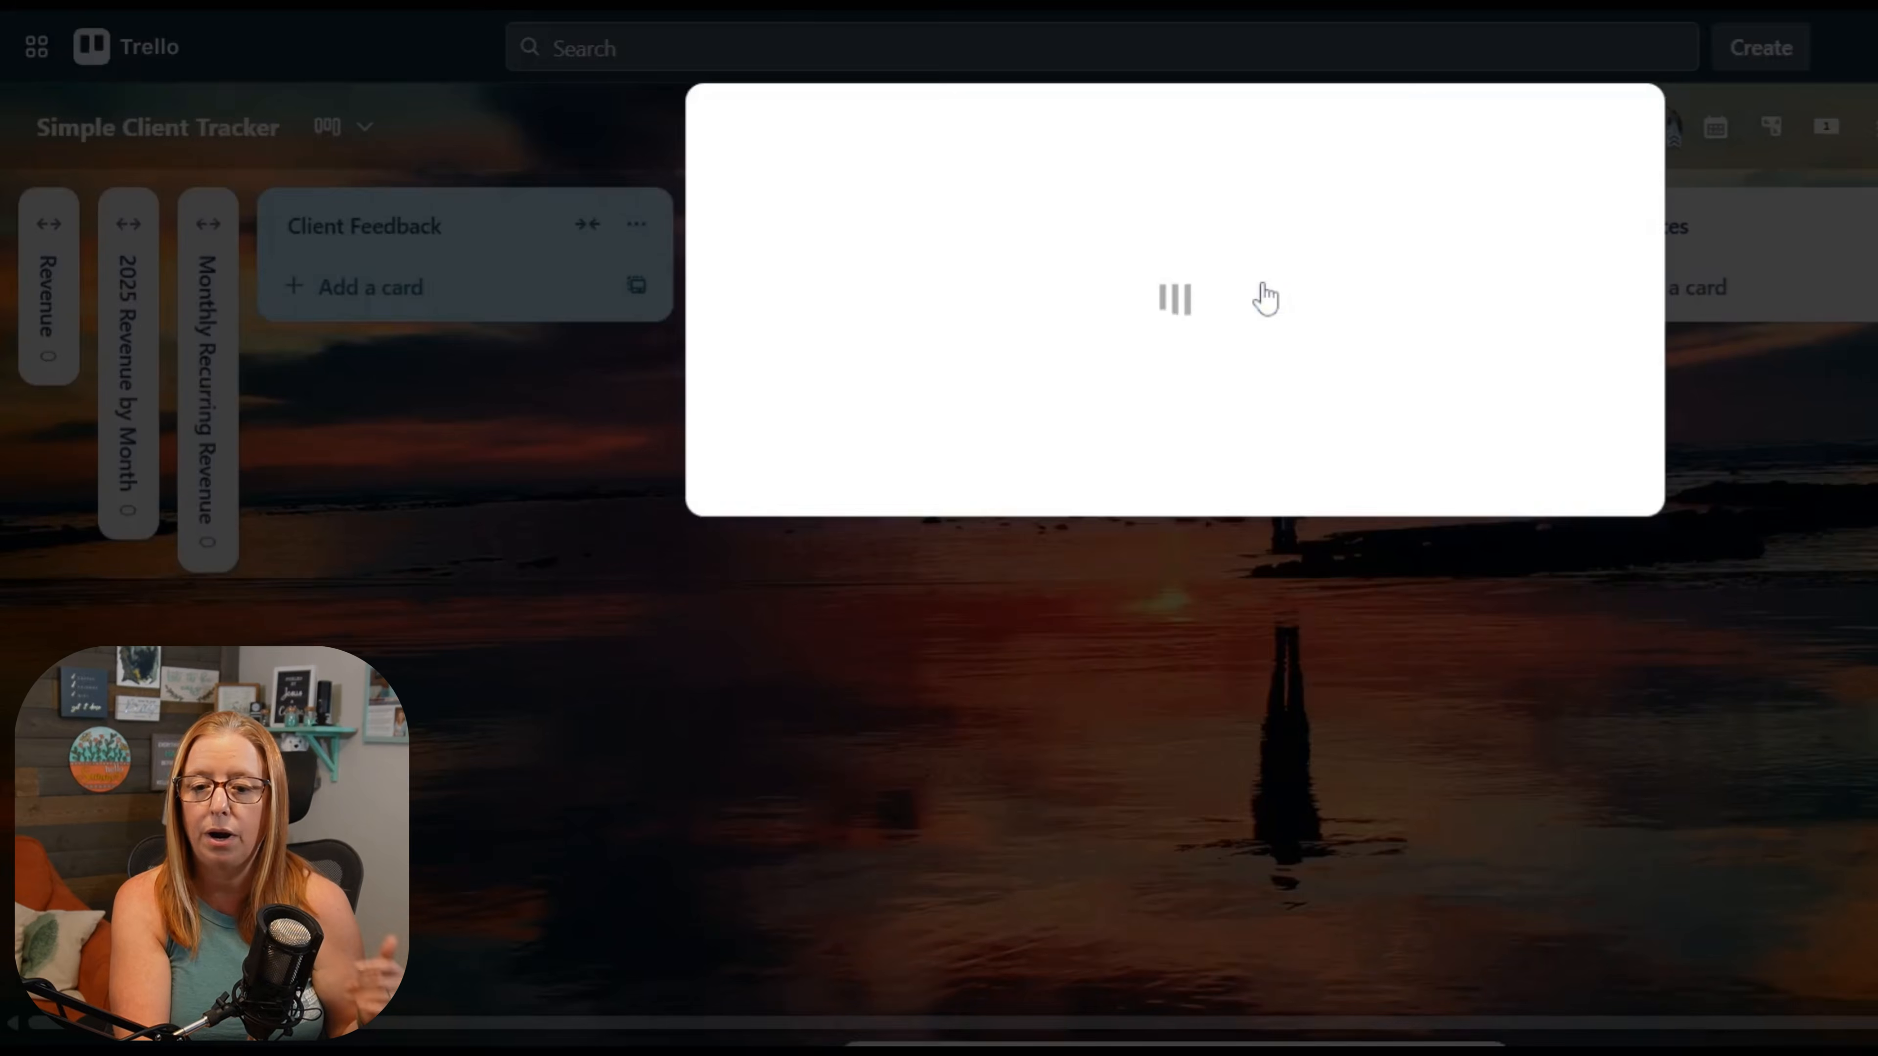
{"action": "scroll", "coordinate": [1233, 673], "scroll_direction": "down", "scroll_amount": 2}
{"action": "left_click", "coordinate": [1231, 708]}
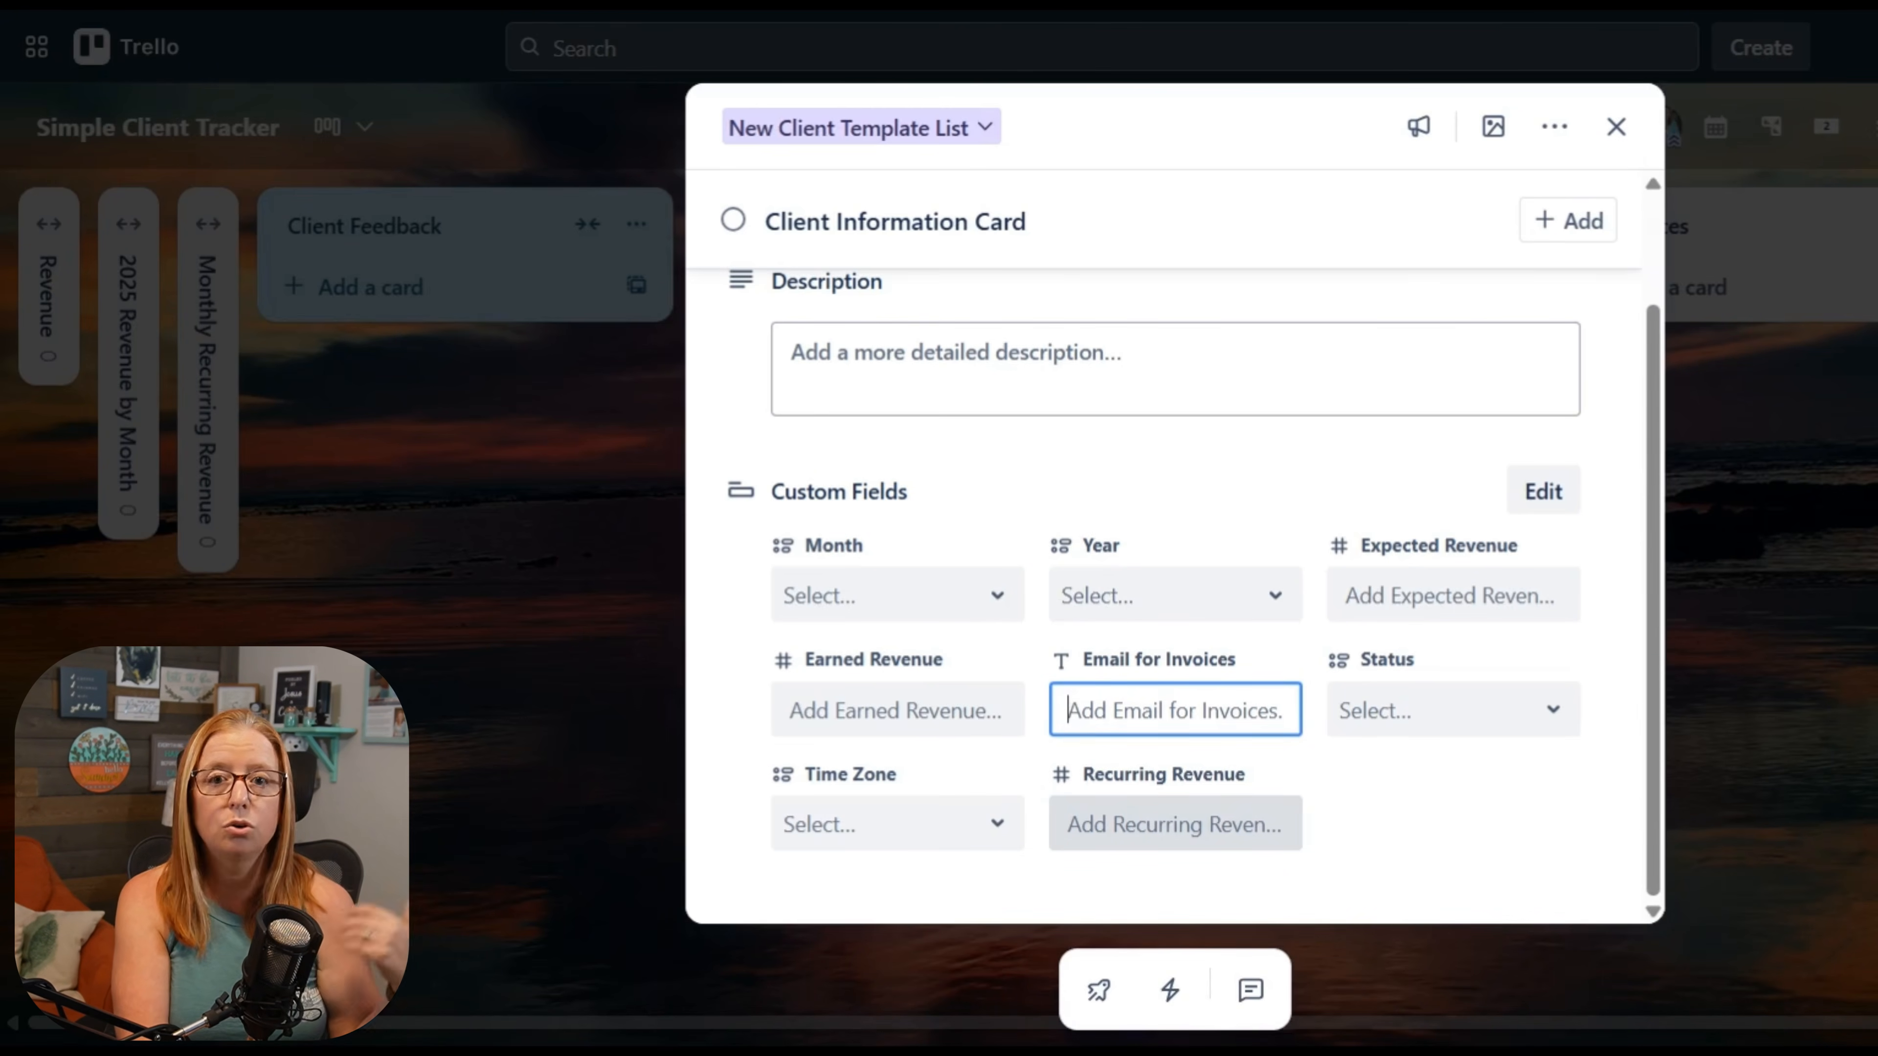
{"action": "left_click", "coordinate": [1176, 824]}
{"action": "type", "text": "399"}
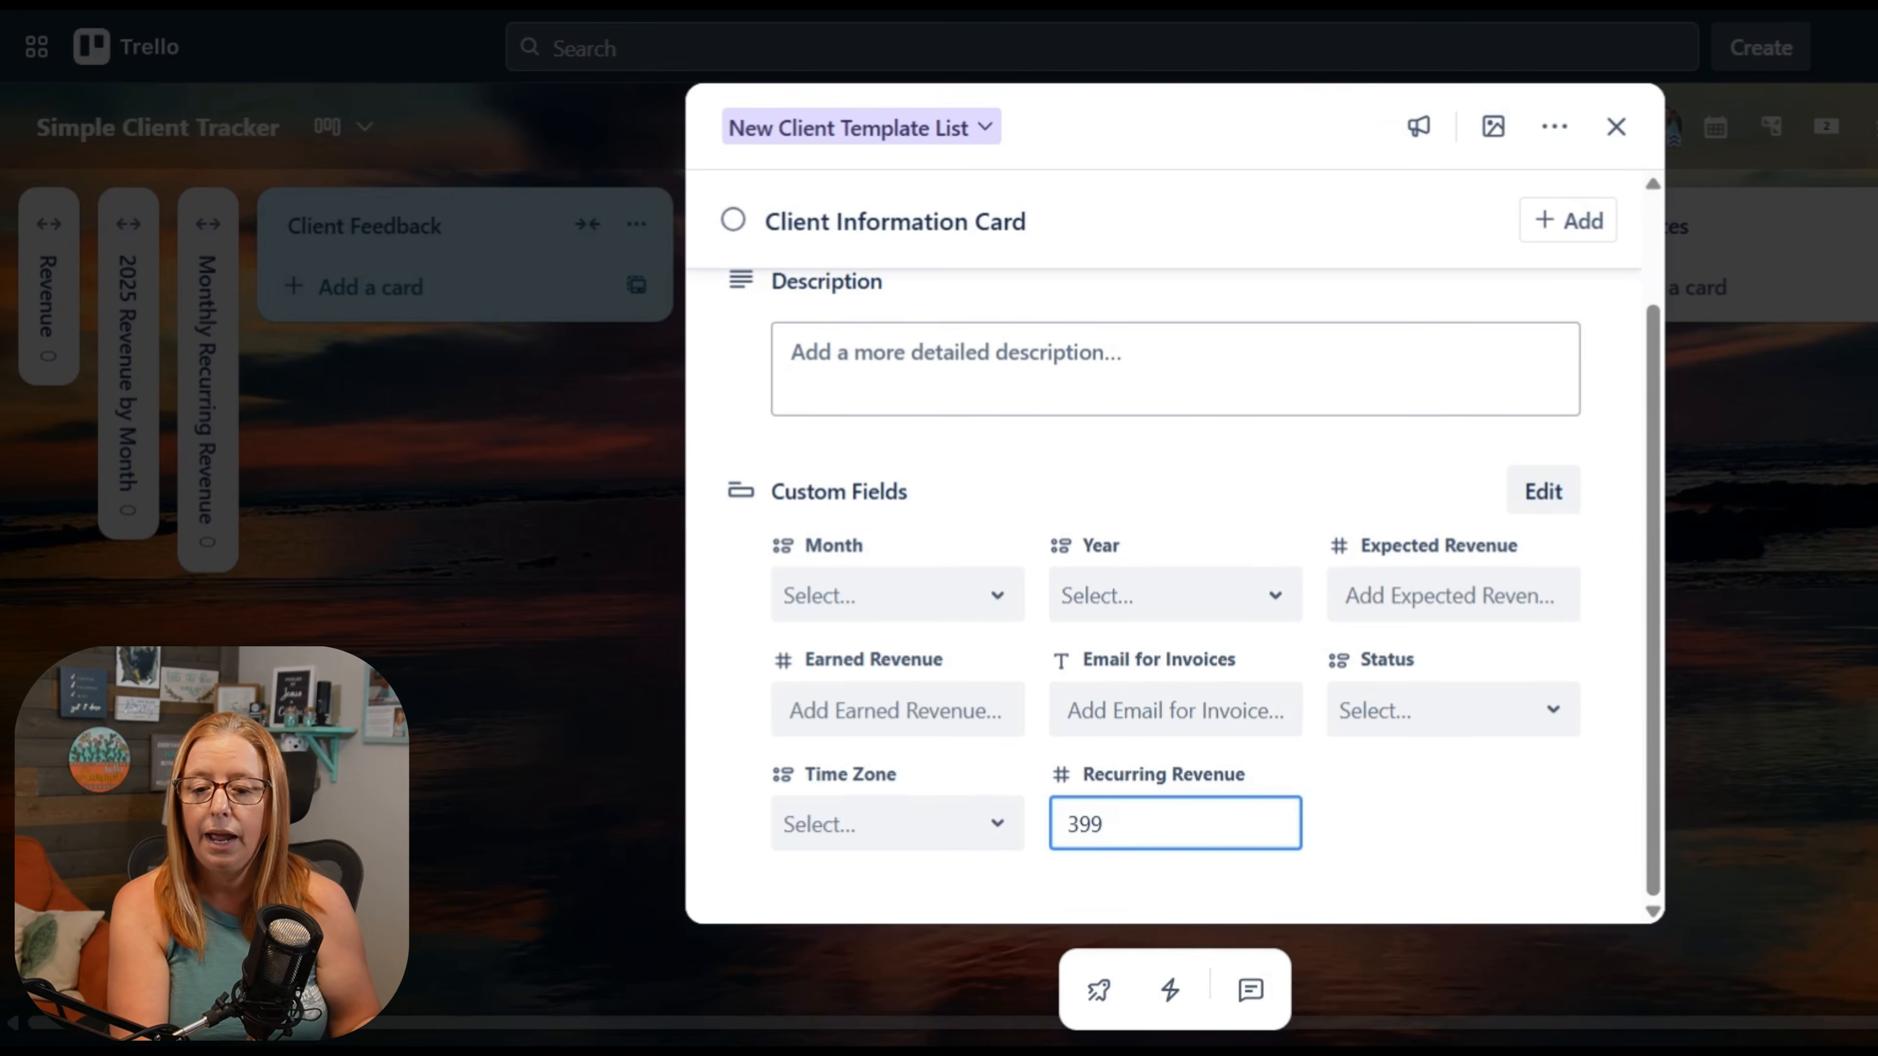
Step: Set the Client Information Card's Time Zone to MST and its Status to Active
{"action": "left_click", "coordinate": [884, 831]}
{"action": "left_click", "coordinate": [821, 462]}
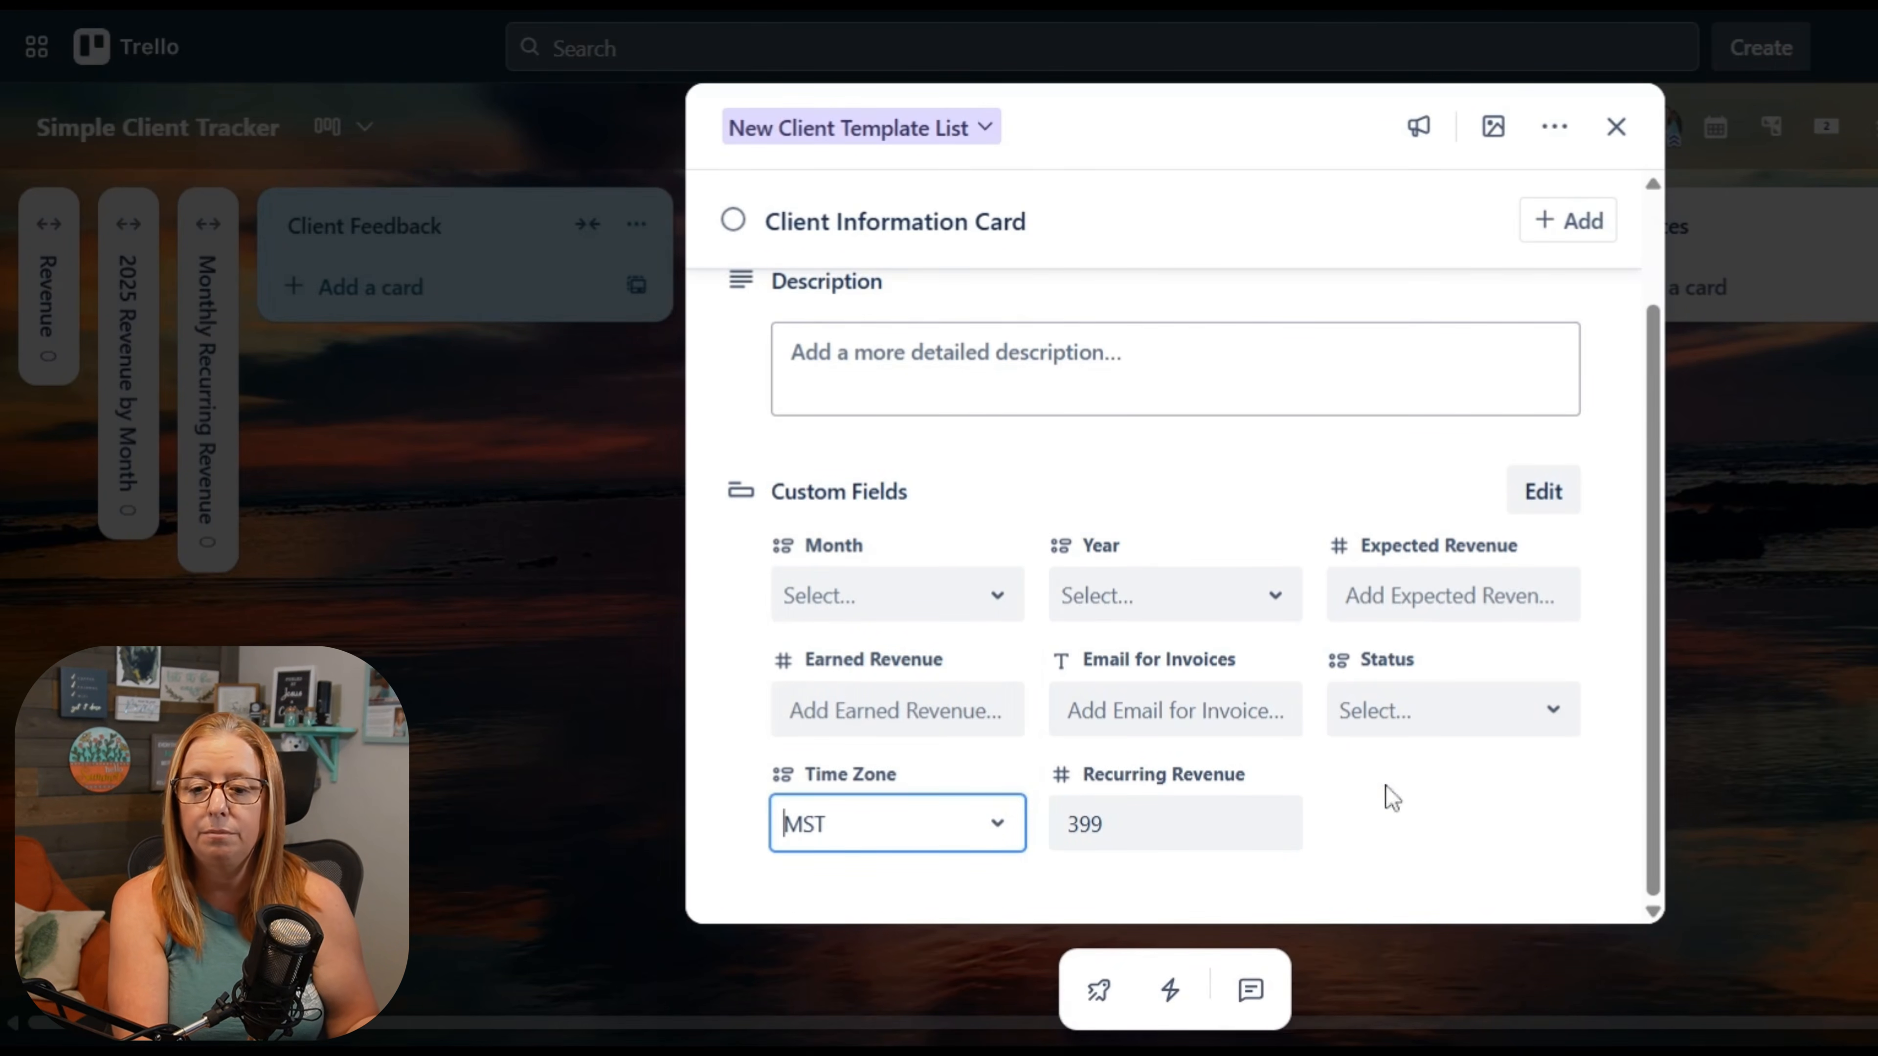
{"action": "left_click", "coordinate": [1426, 722]}
{"action": "left_click", "coordinate": [1374, 835]}
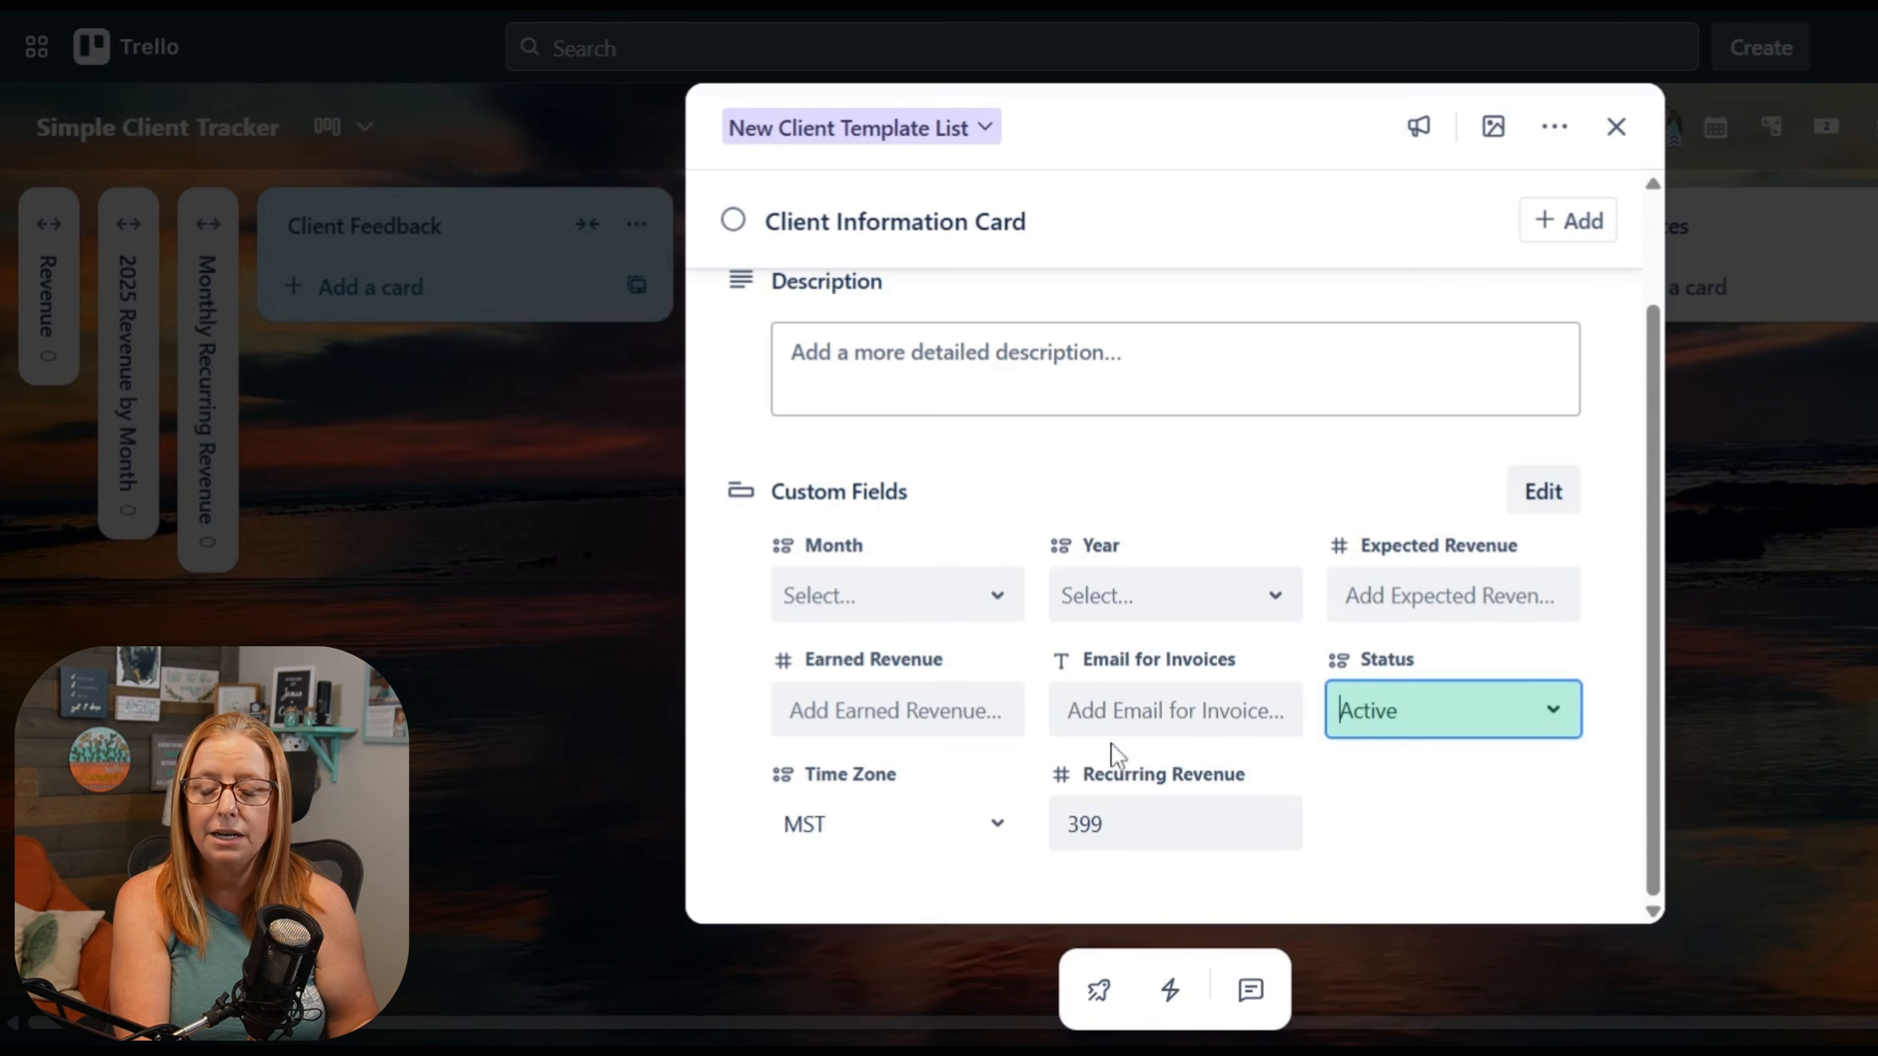
Step: Enter the client's e-mail address in the Email for Invoices custom field and close the card
{"action": "left_click", "coordinate": [1116, 711]}
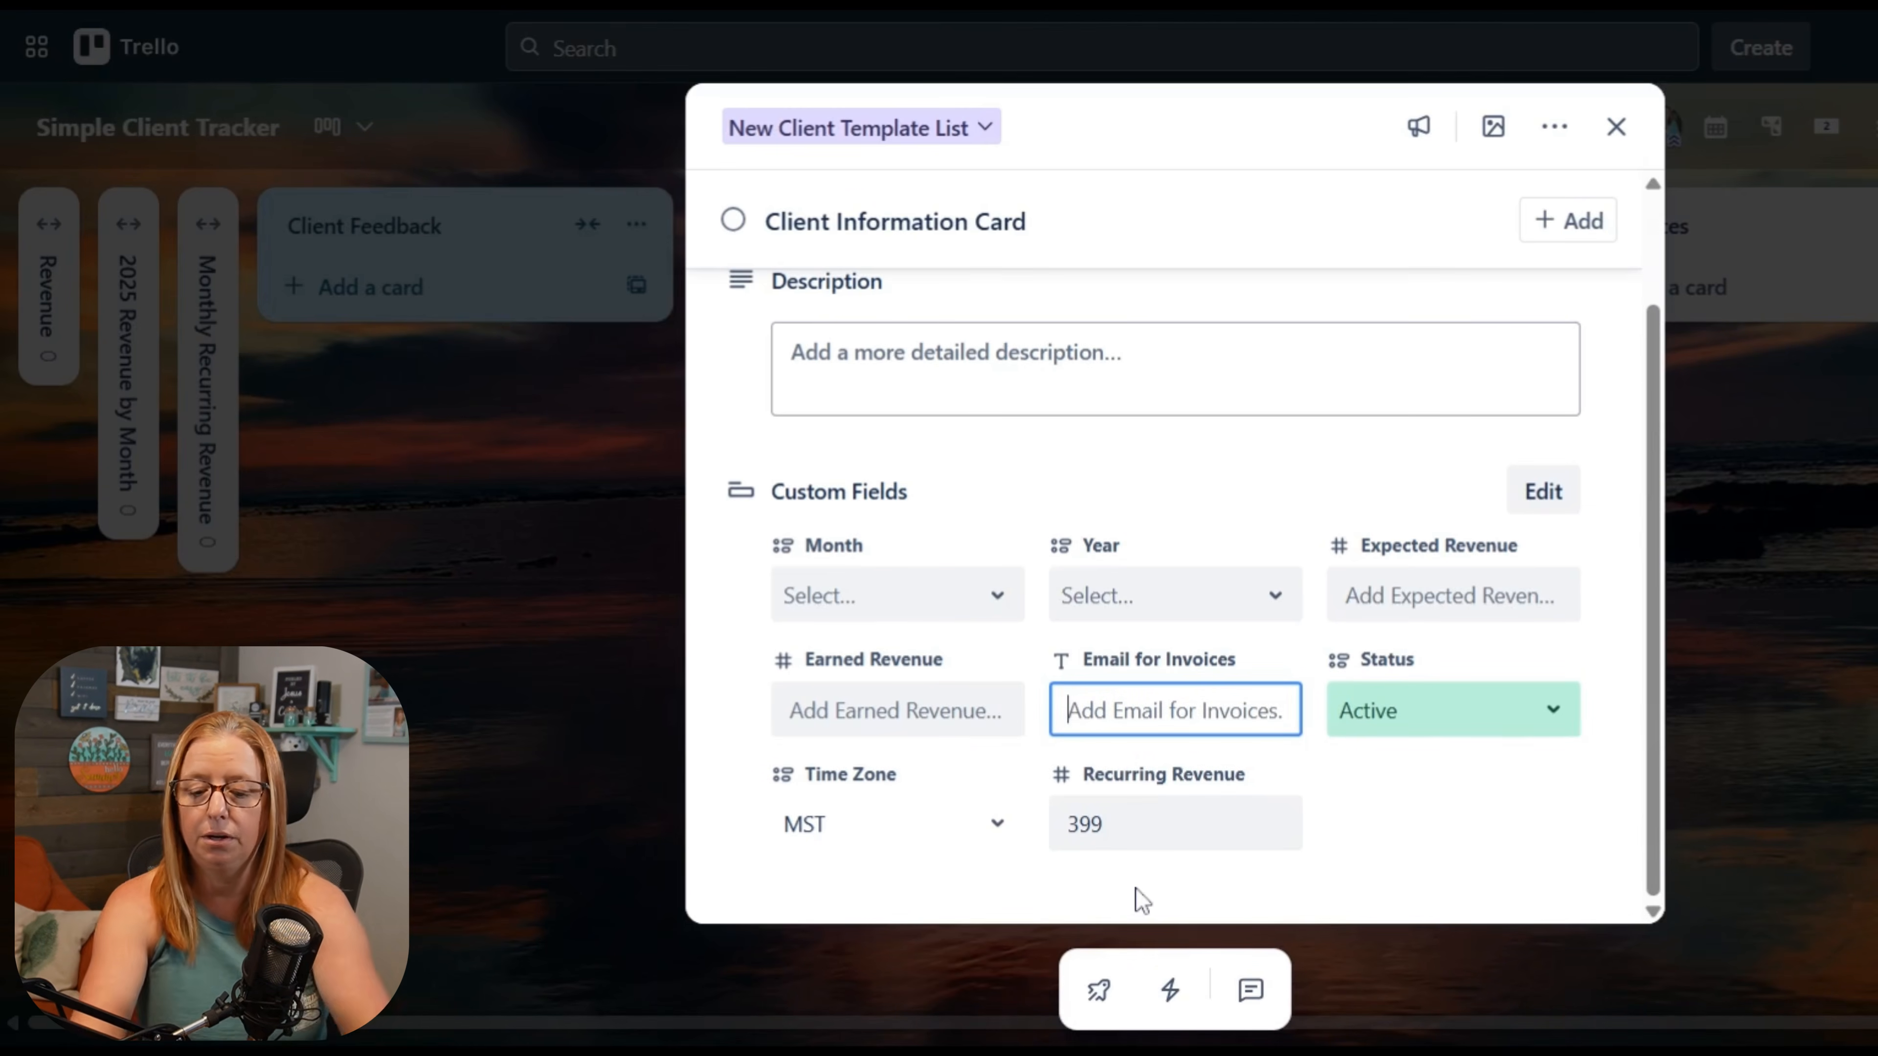
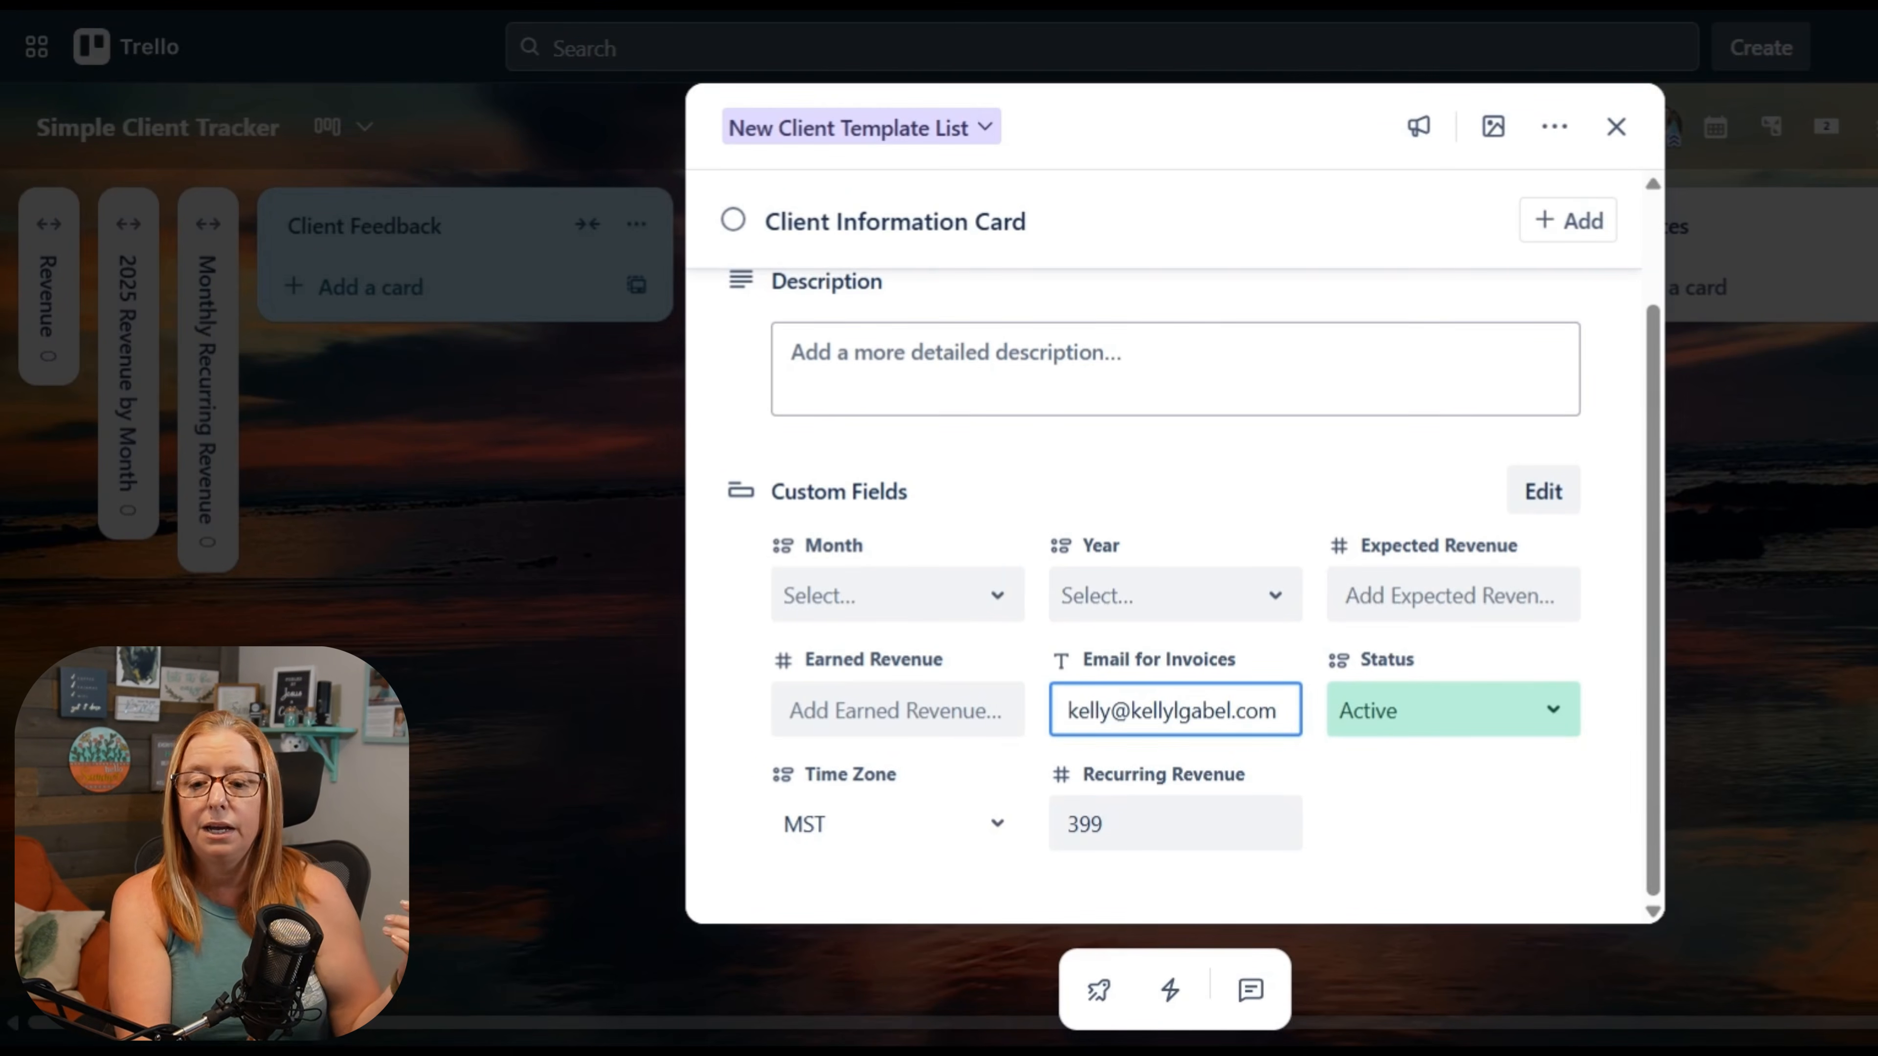
{"action": "left_click", "coordinate": [1391, 856]}
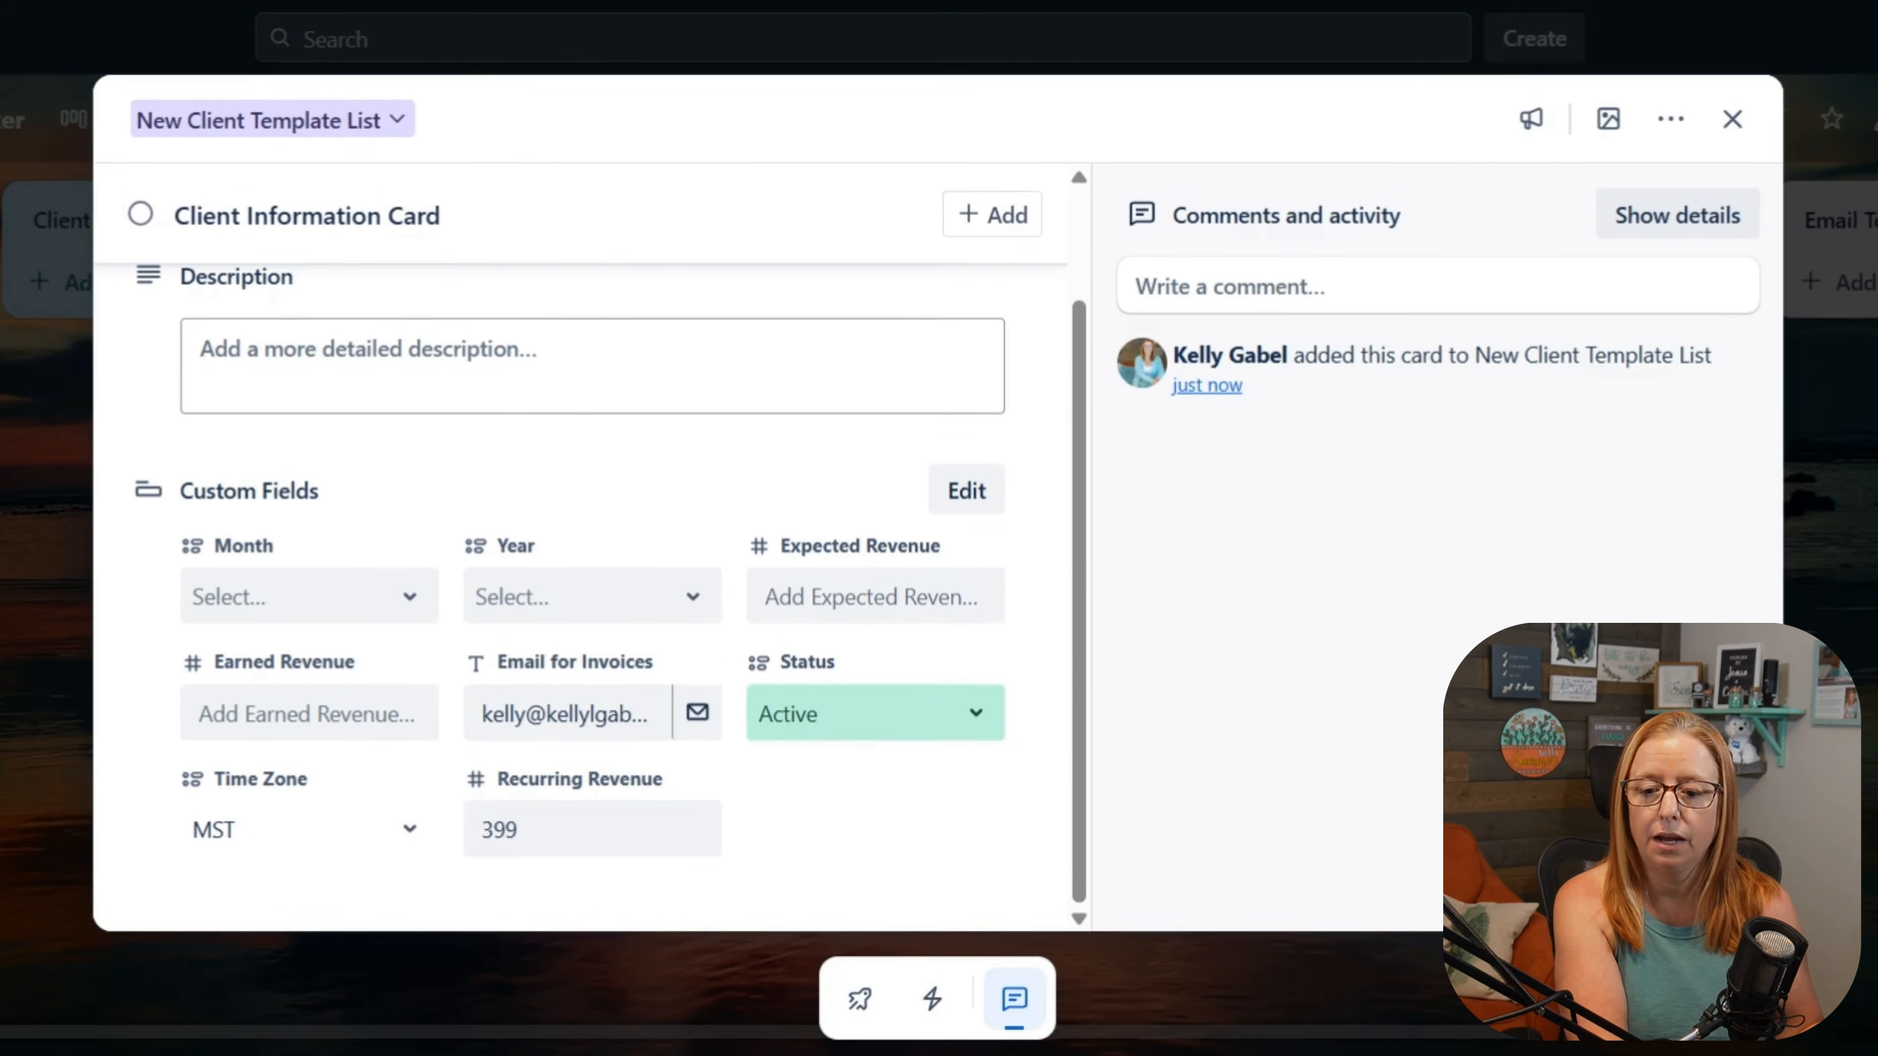
{"action": "key", "text": "Escape"}
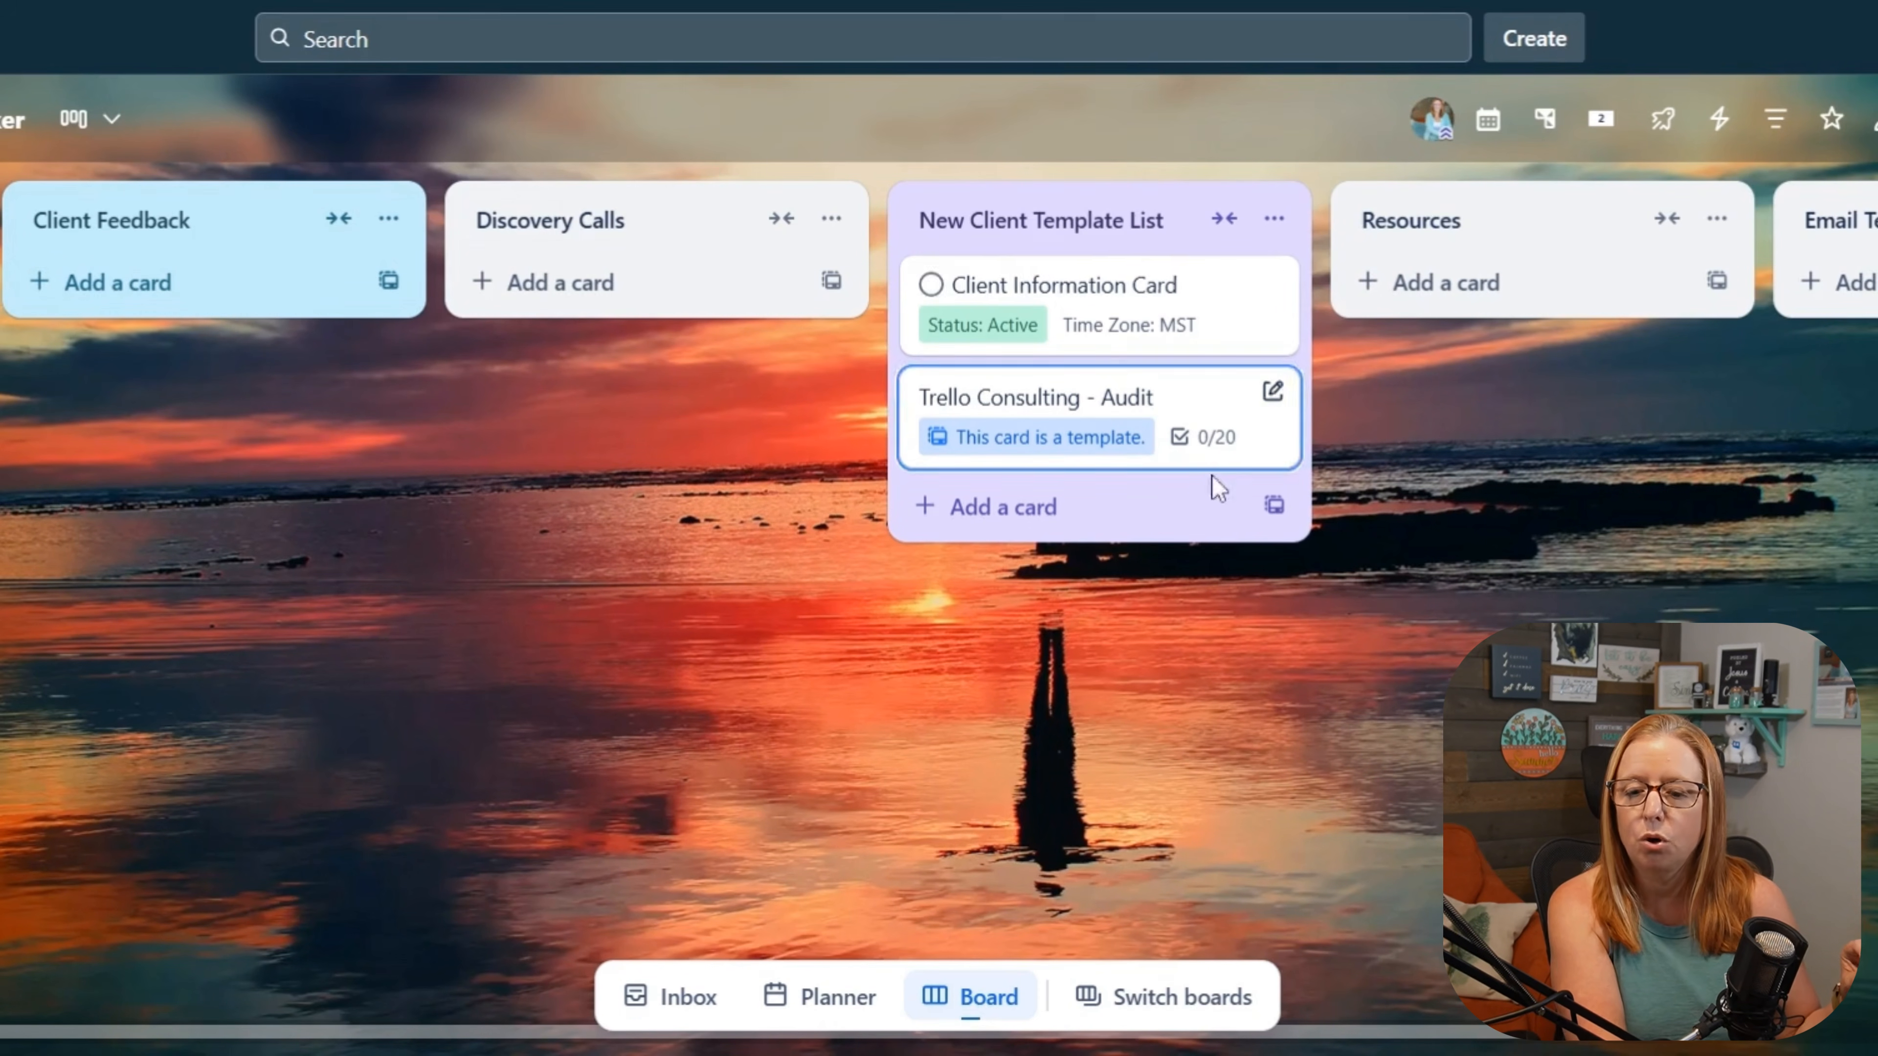
Step: Customize the "In this list" Dashcard and name it "Rev. by Client"
{"action": "left_click", "coordinate": [1603, 126]}
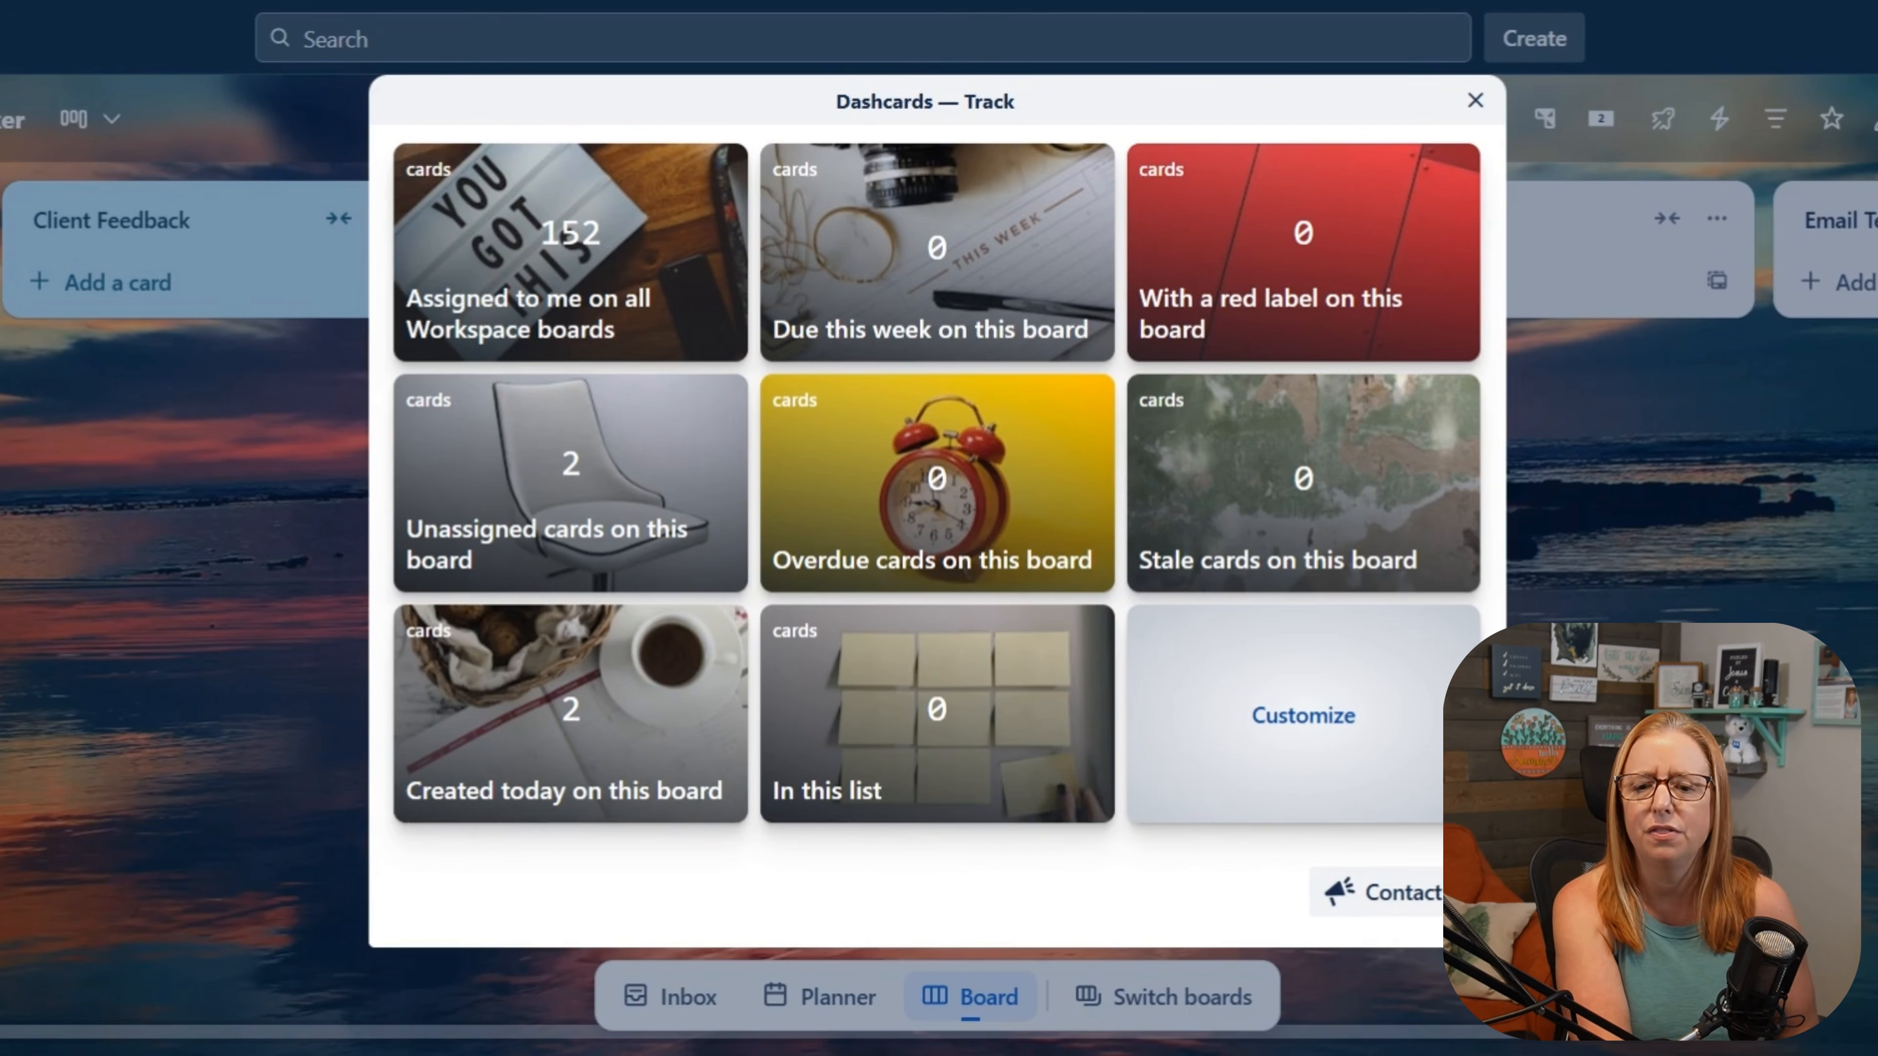
{"action": "mouse_move", "coordinate": [999, 776]}
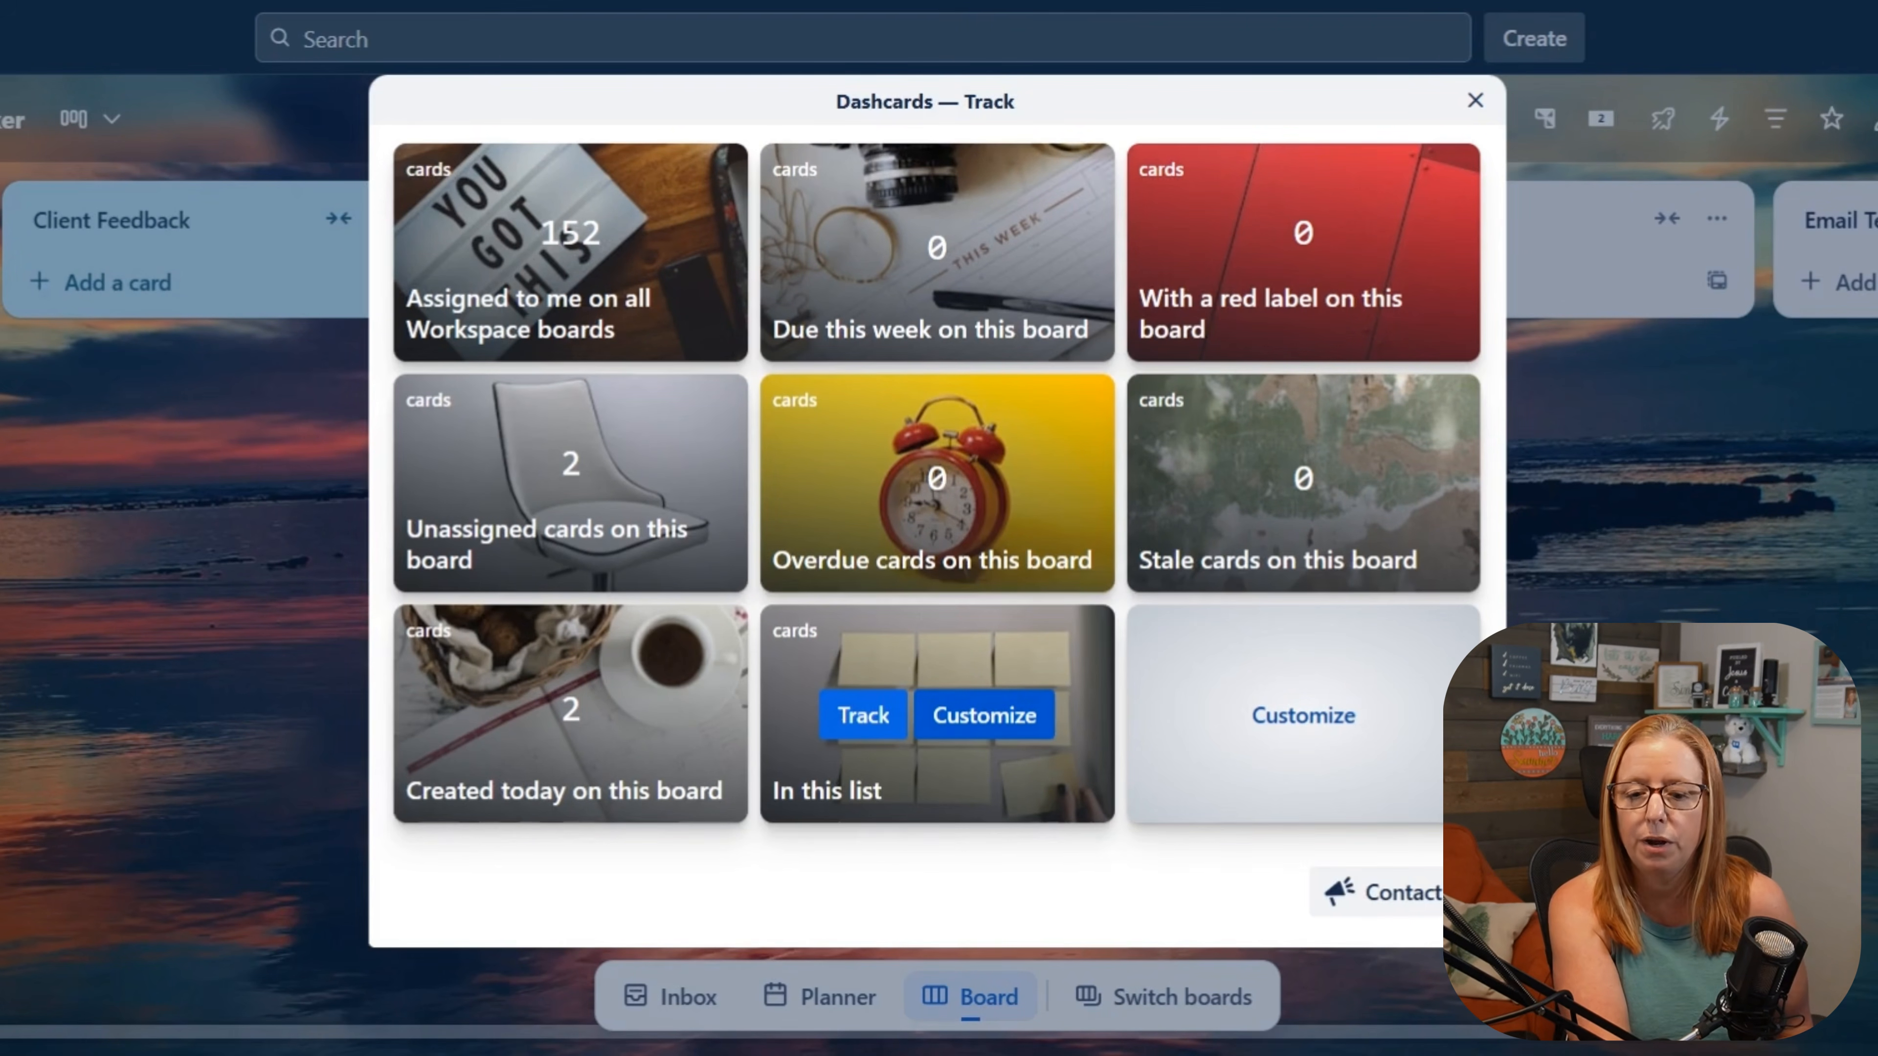
{"action": "left_click", "coordinate": [984, 716]}
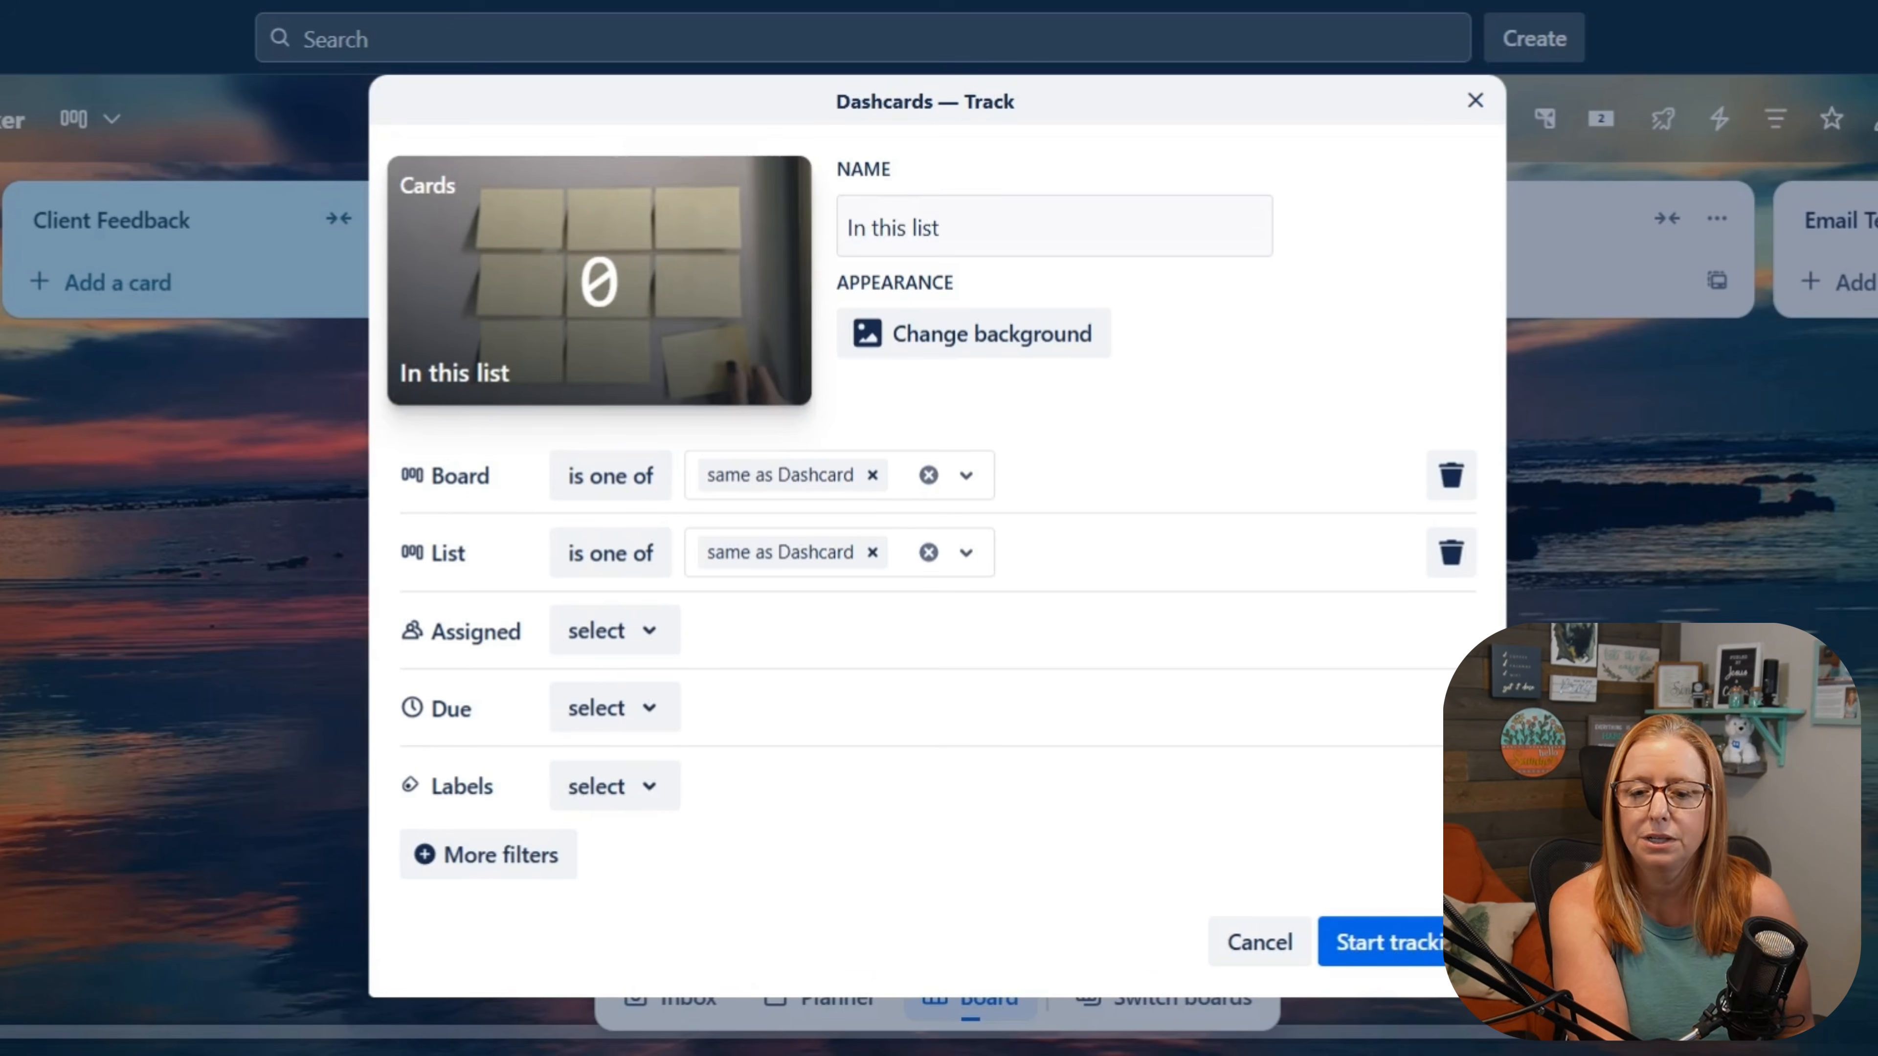
{"action": "left_click", "coordinate": [940, 226]}
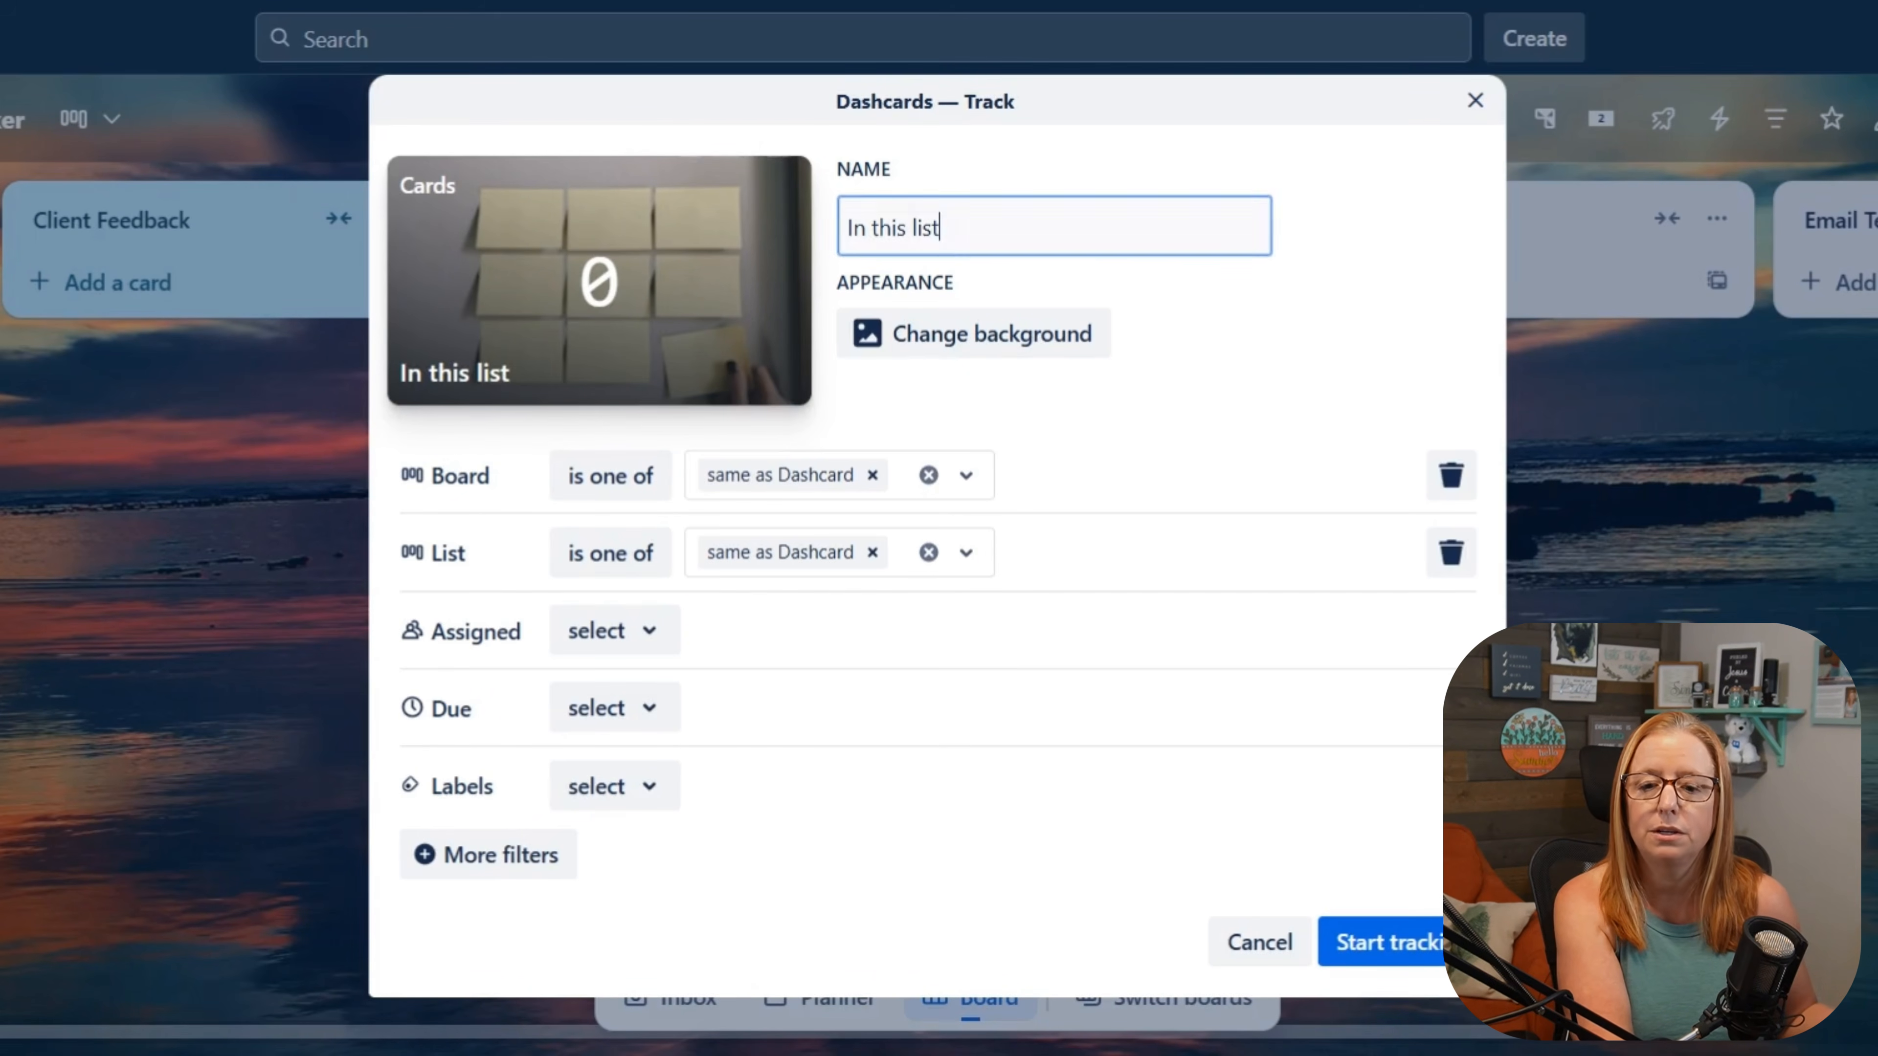
{"action": "key", "text": "ctrl+a"}
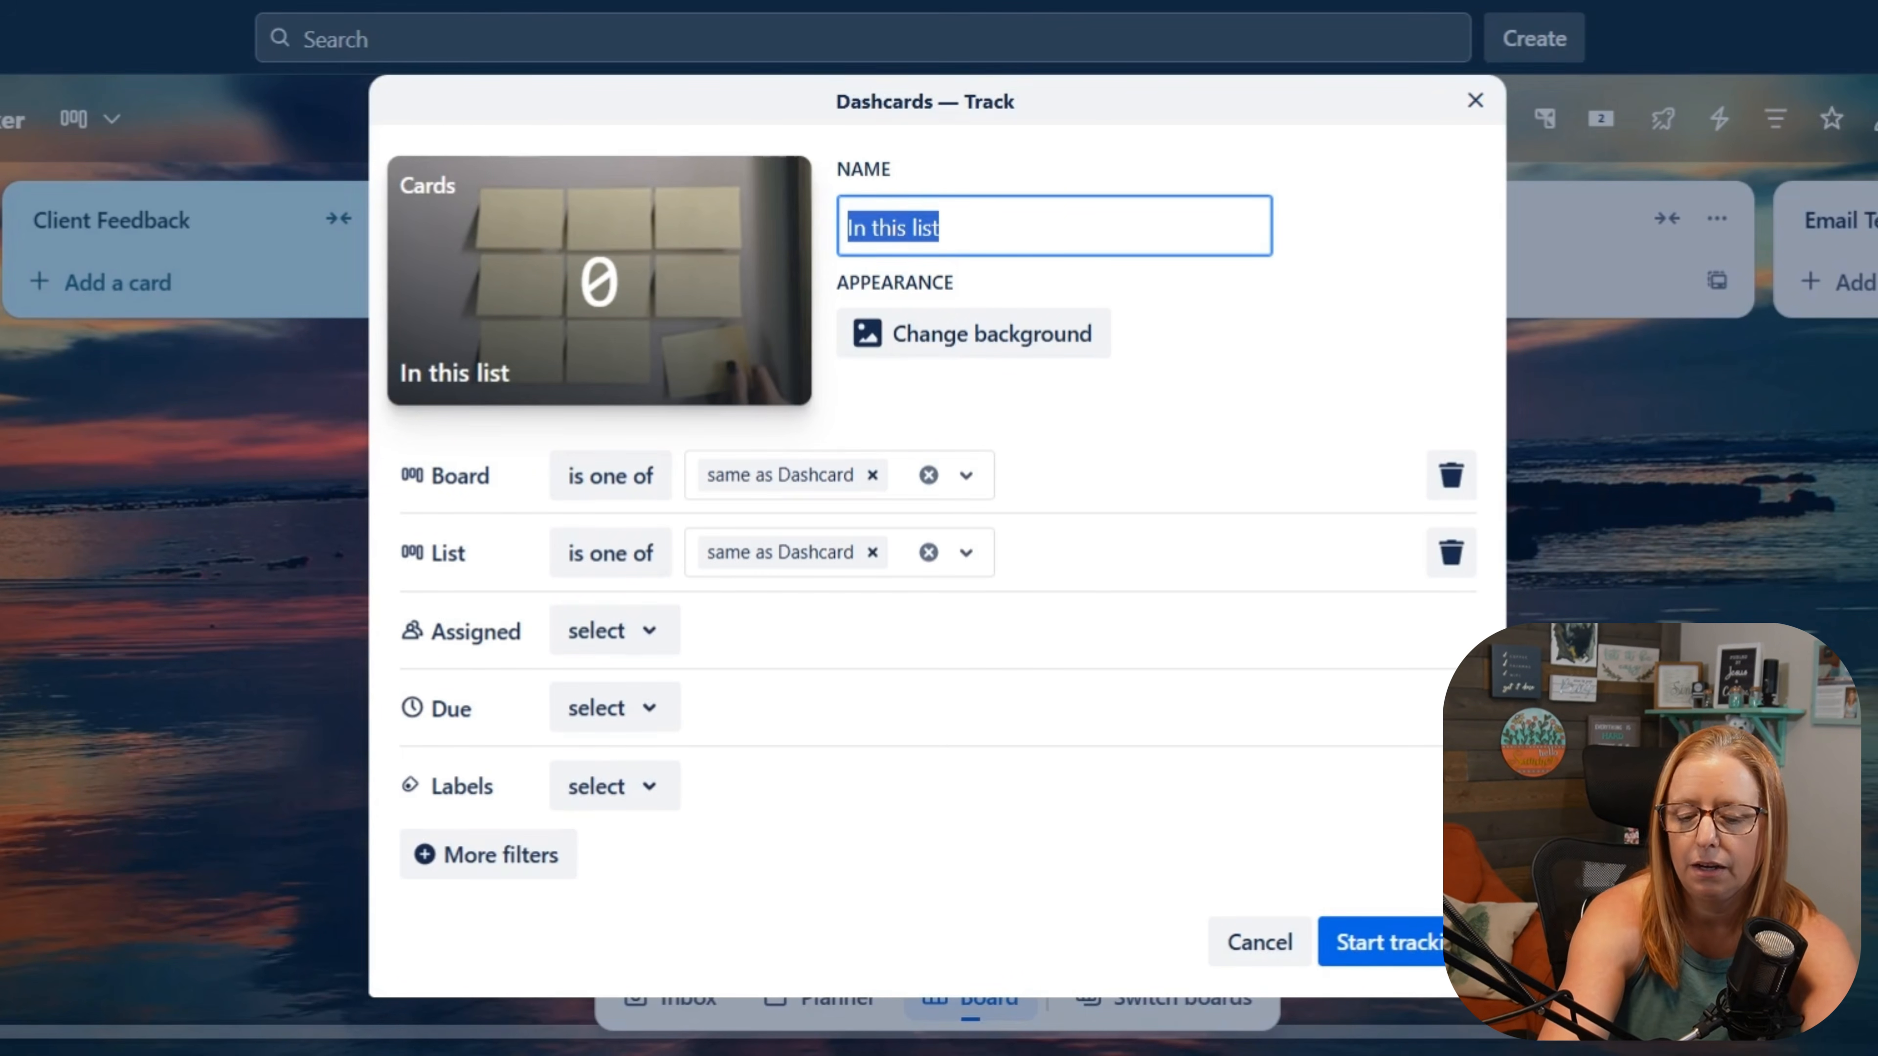
{"action": "type", "text": "REve."}
{"action": "key", "text": "BackSpace"}
{"action": "key", "text": "BackSpace"}
{"action": "key", "text": "BackSpace"}
{"action": "key", "text": "BackSpace"}
{"action": "type", "text": "ev. by Client"}
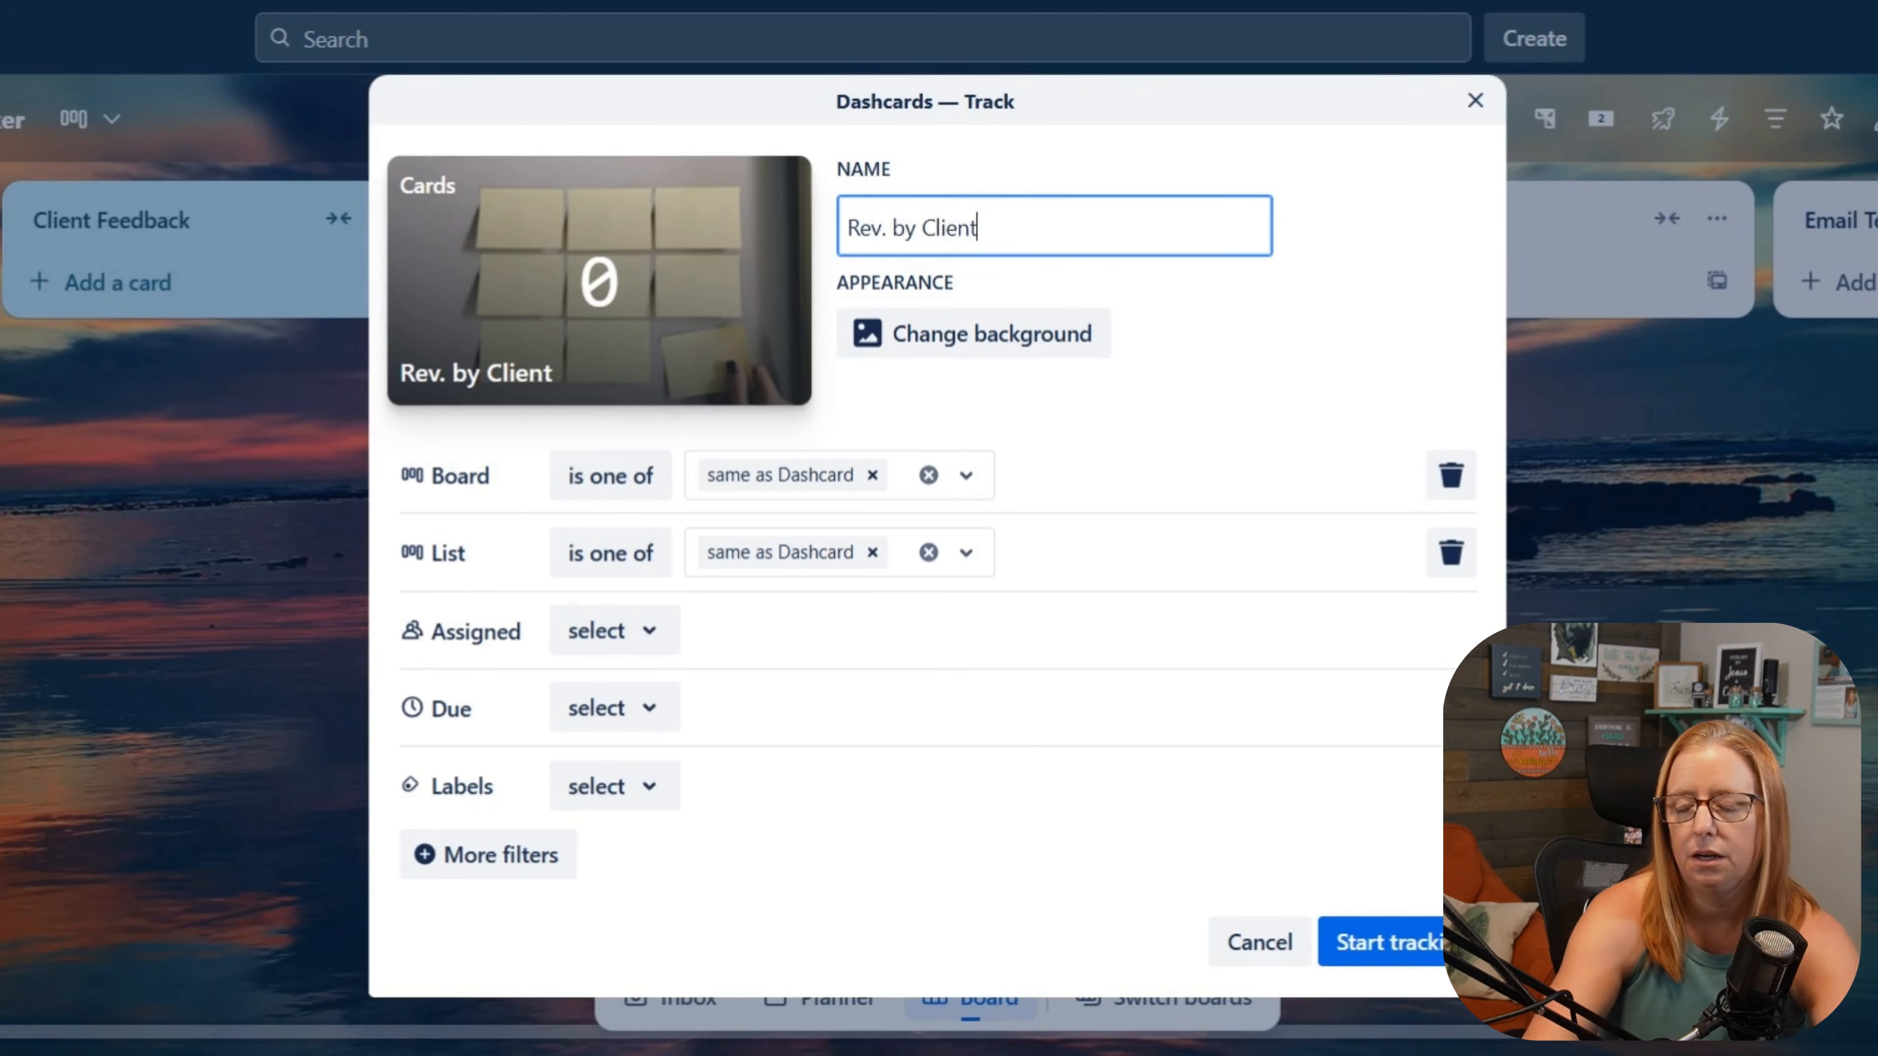
Step: Start tracking the Rev. by Client Dashcard with a green background, and collapse the Revenue list
{"action": "left_click", "coordinate": [1019, 346]}
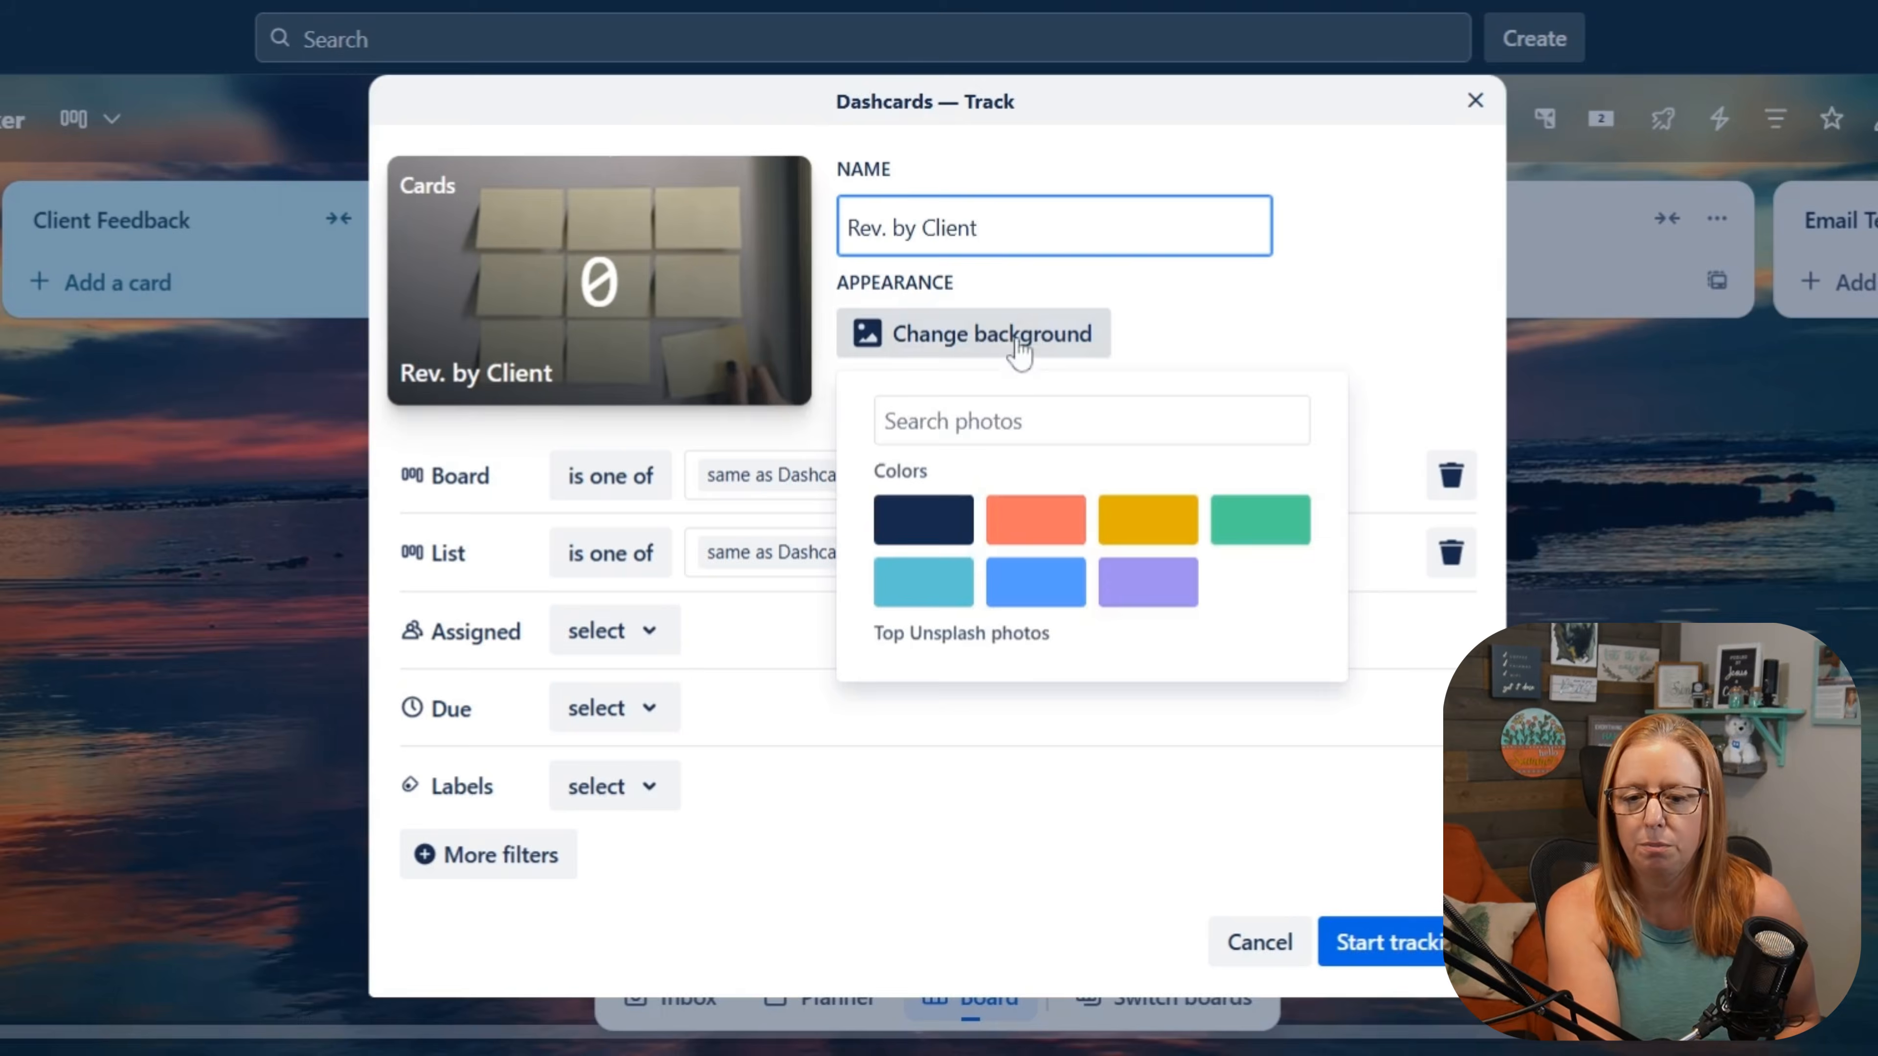
{"action": "left_click", "coordinate": [1287, 521]}
{"action": "left_click", "coordinate": [1400, 331]}
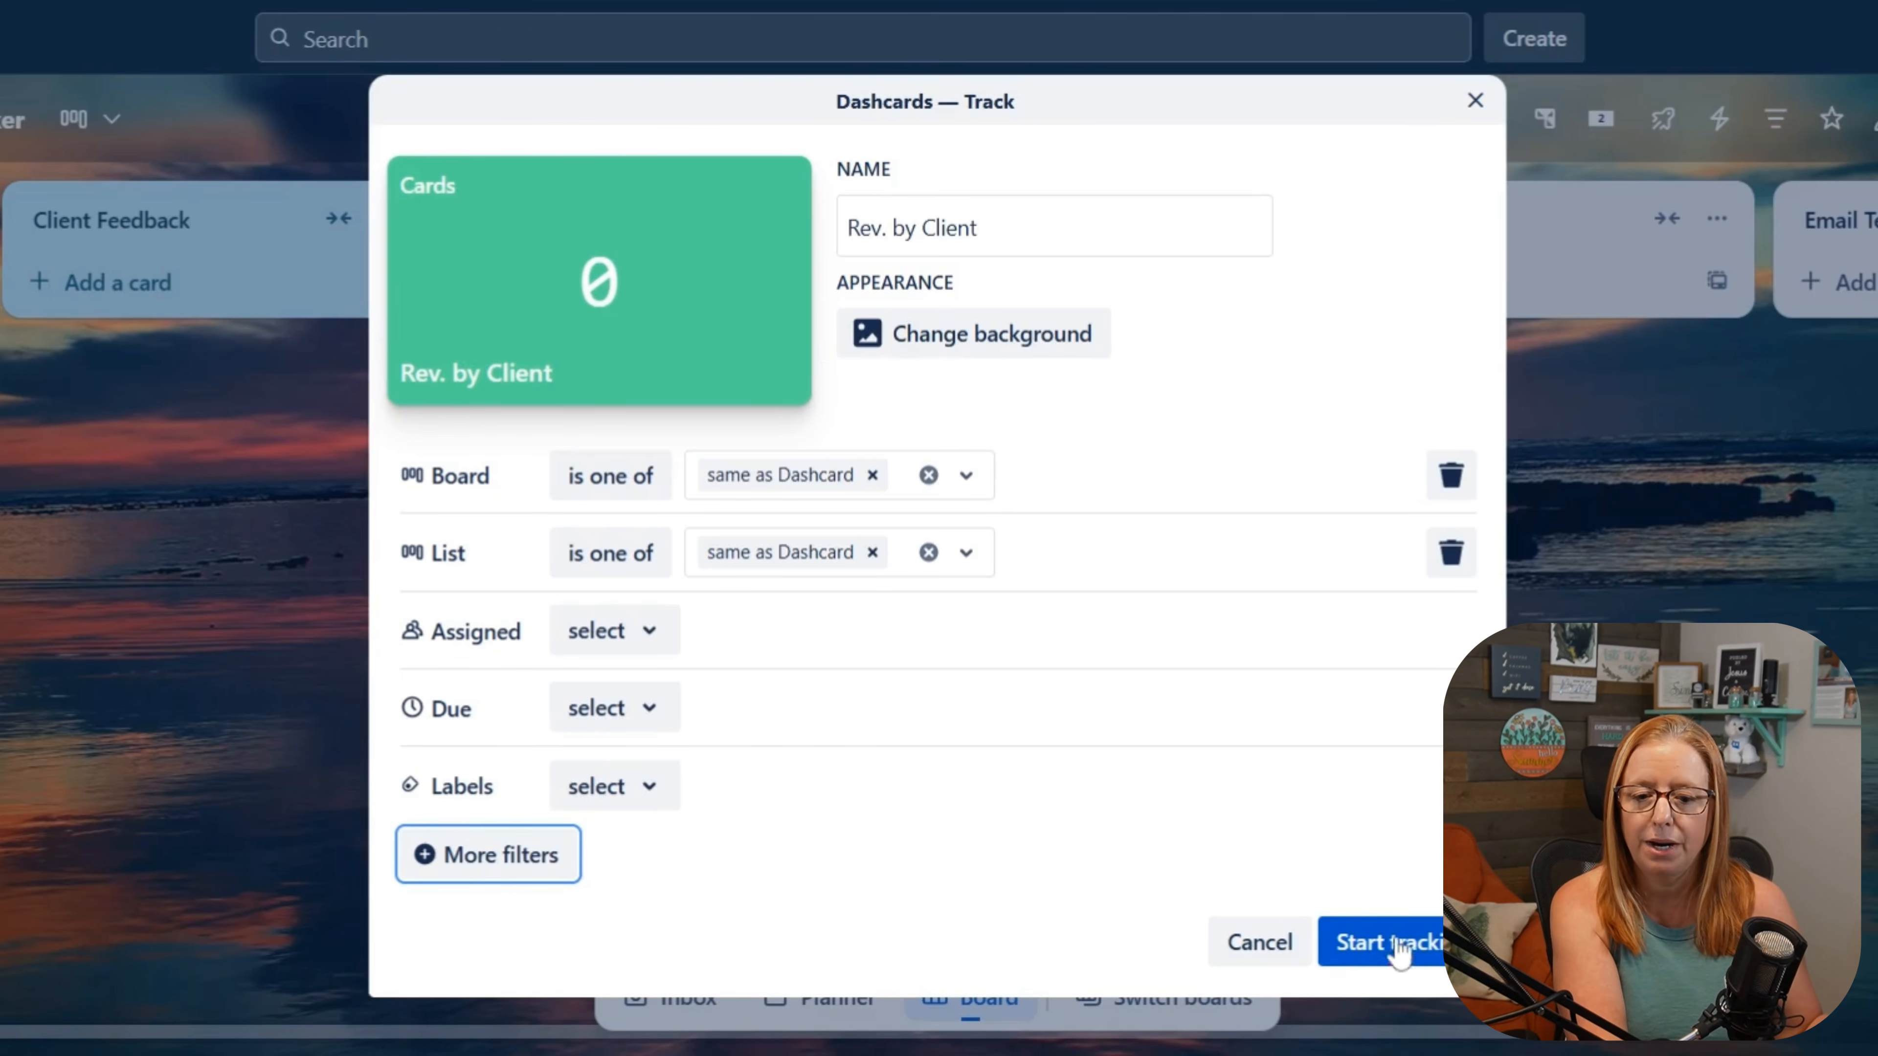
{"action": "left_click", "coordinate": [1399, 963]}
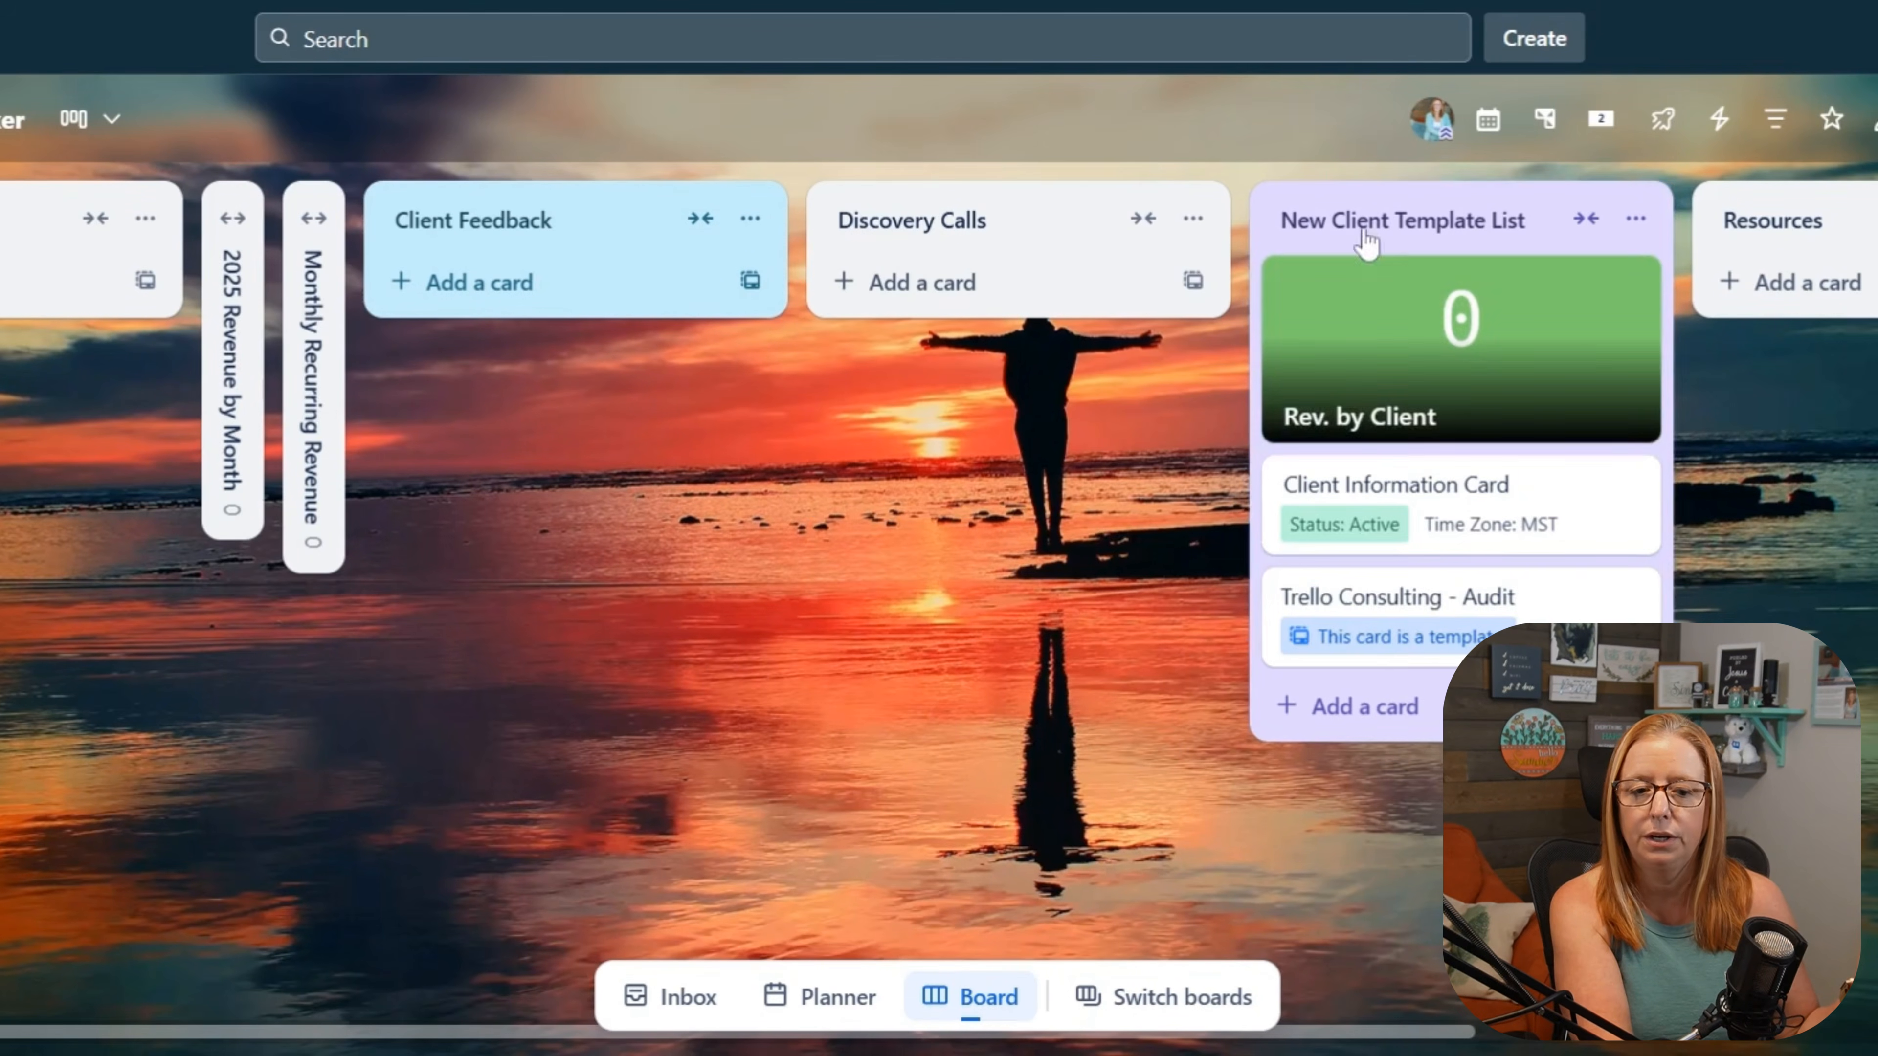
{"action": "left_click", "coordinate": [95, 218]}
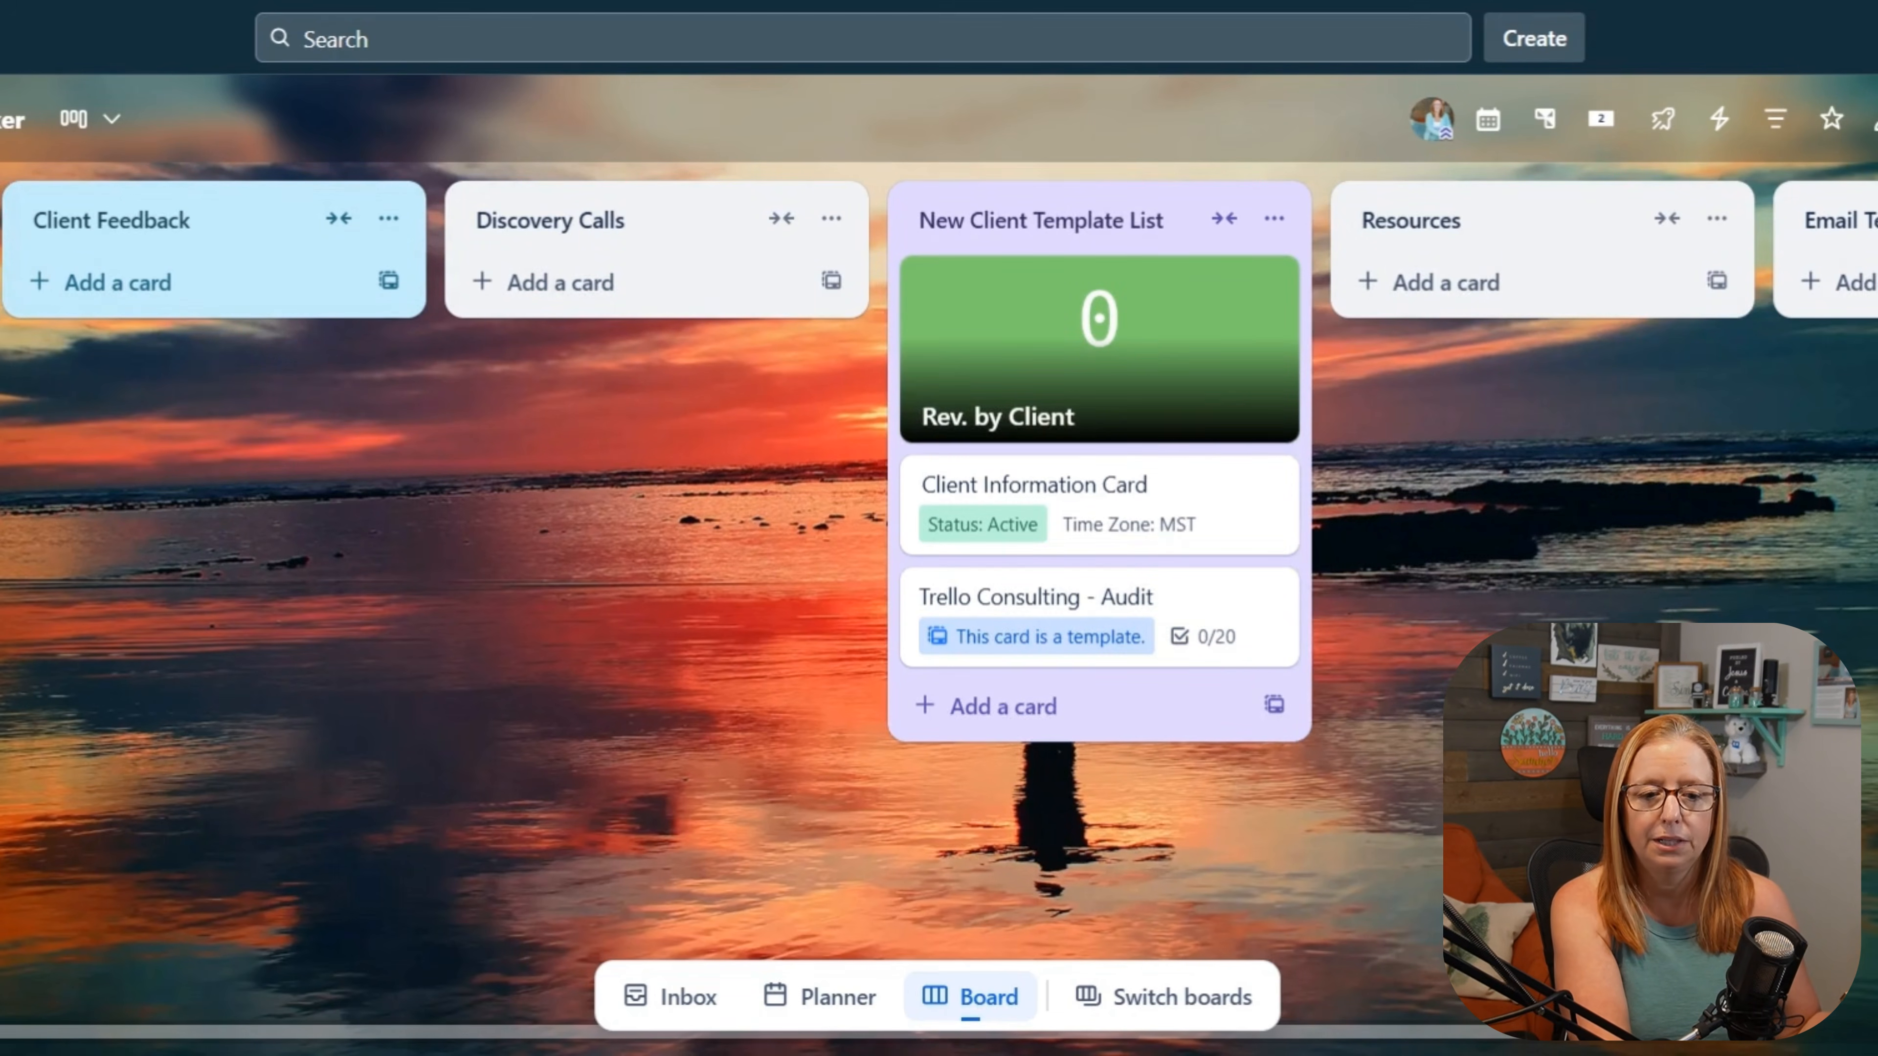
Step: Add a card titled "Trello Session" to the New Client Template List
{"action": "left_click", "coordinate": [968, 729]}
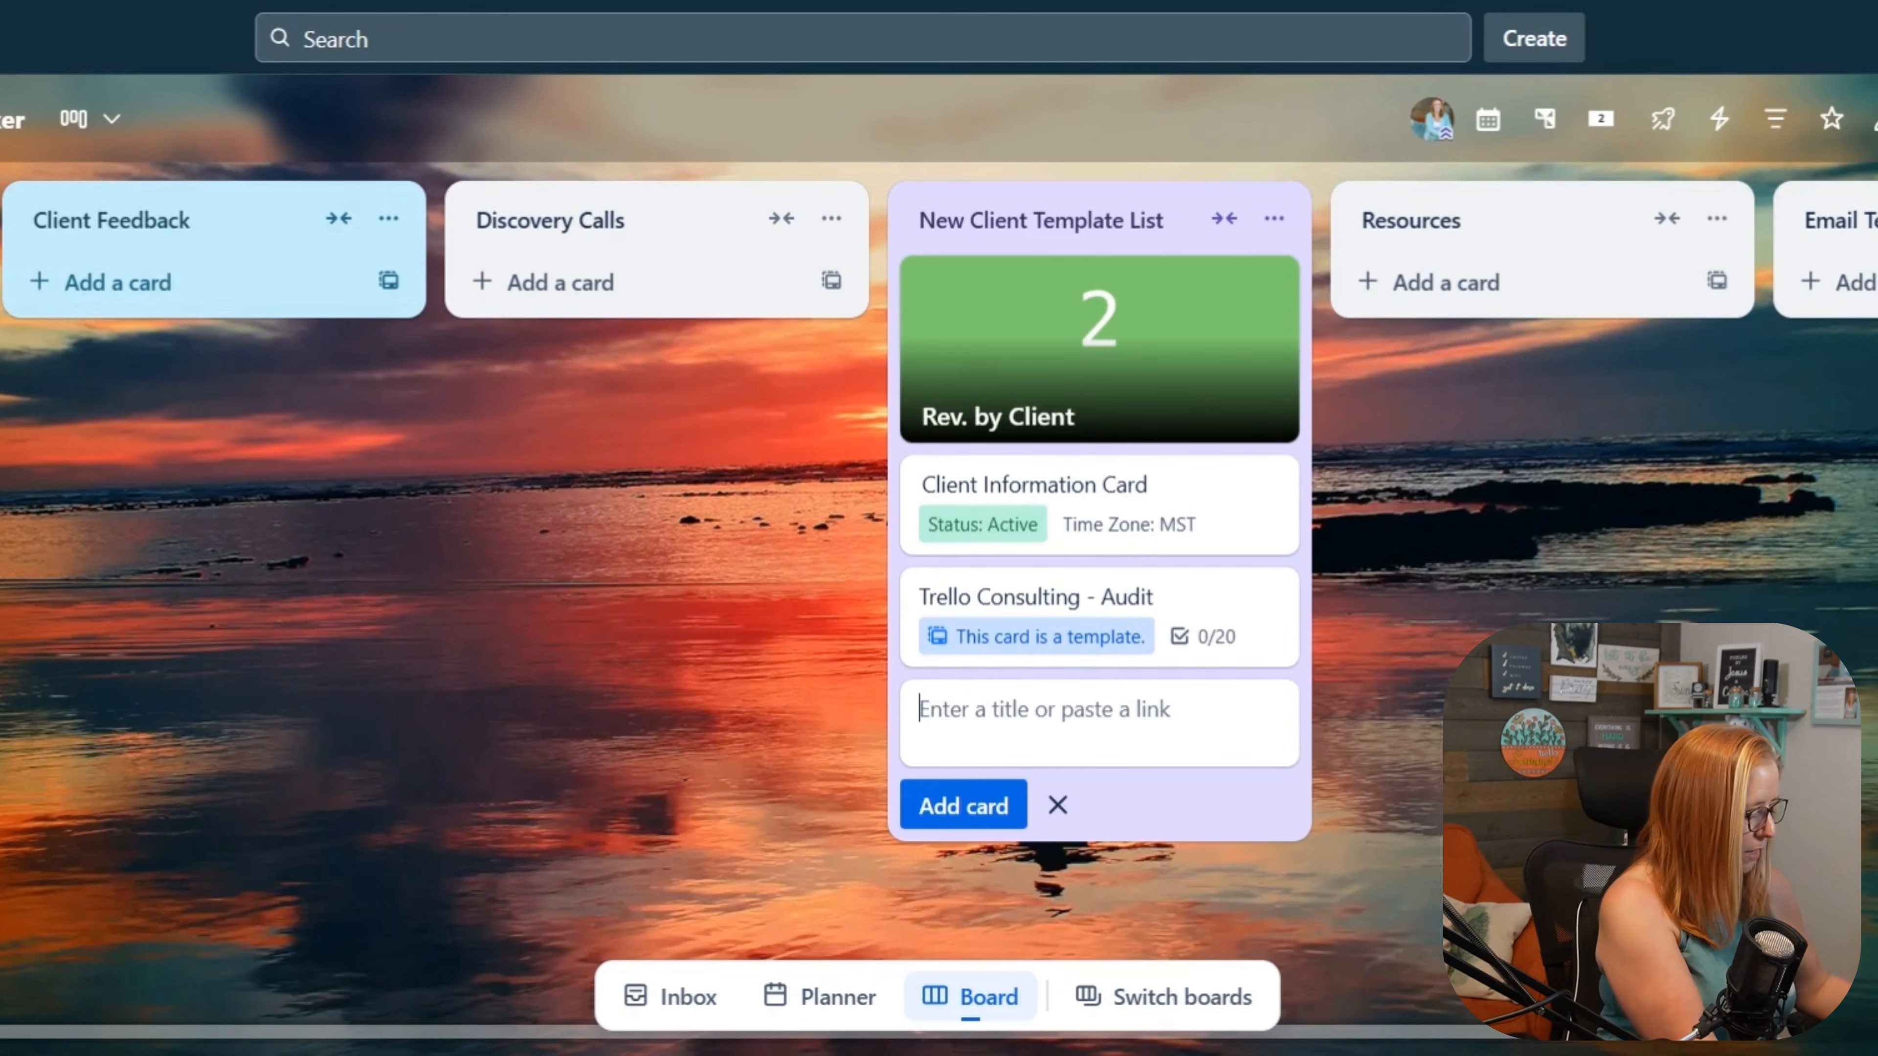
{"action": "type", "text": "Trello "}
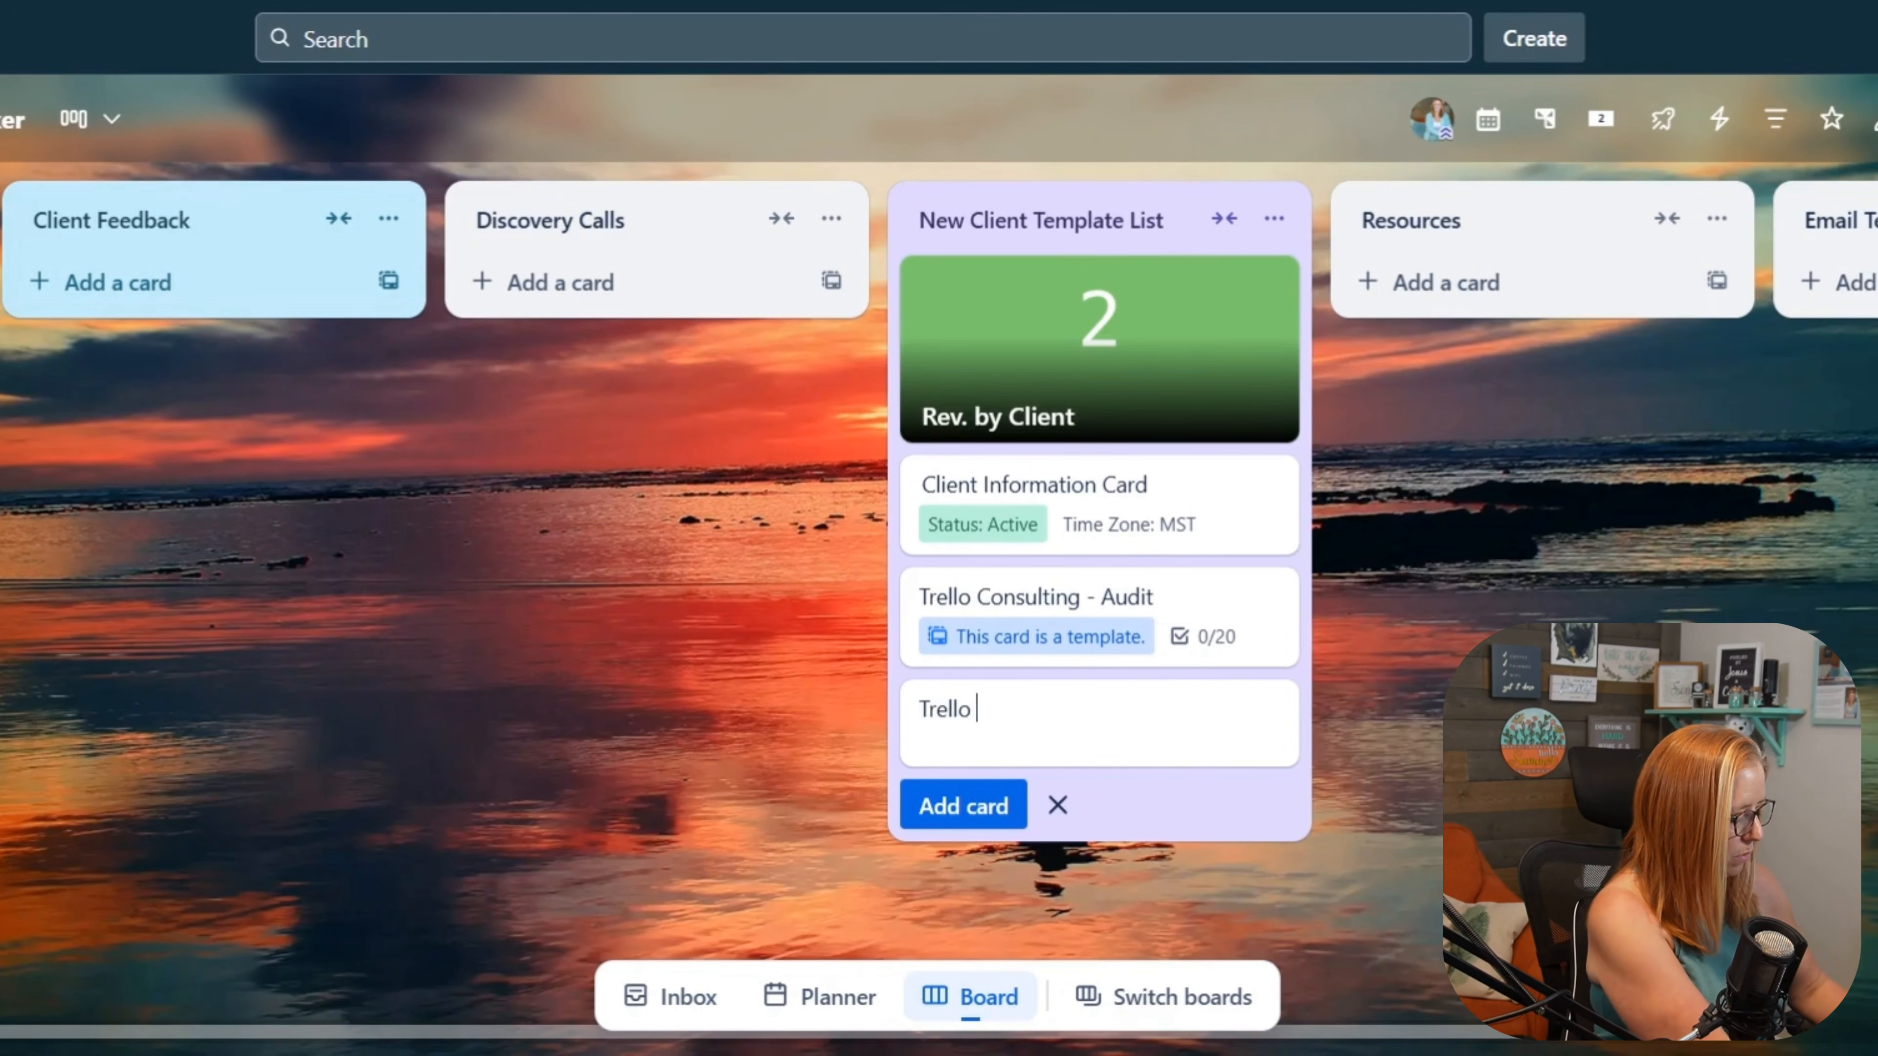
{"action": "type", "text": "Session"}
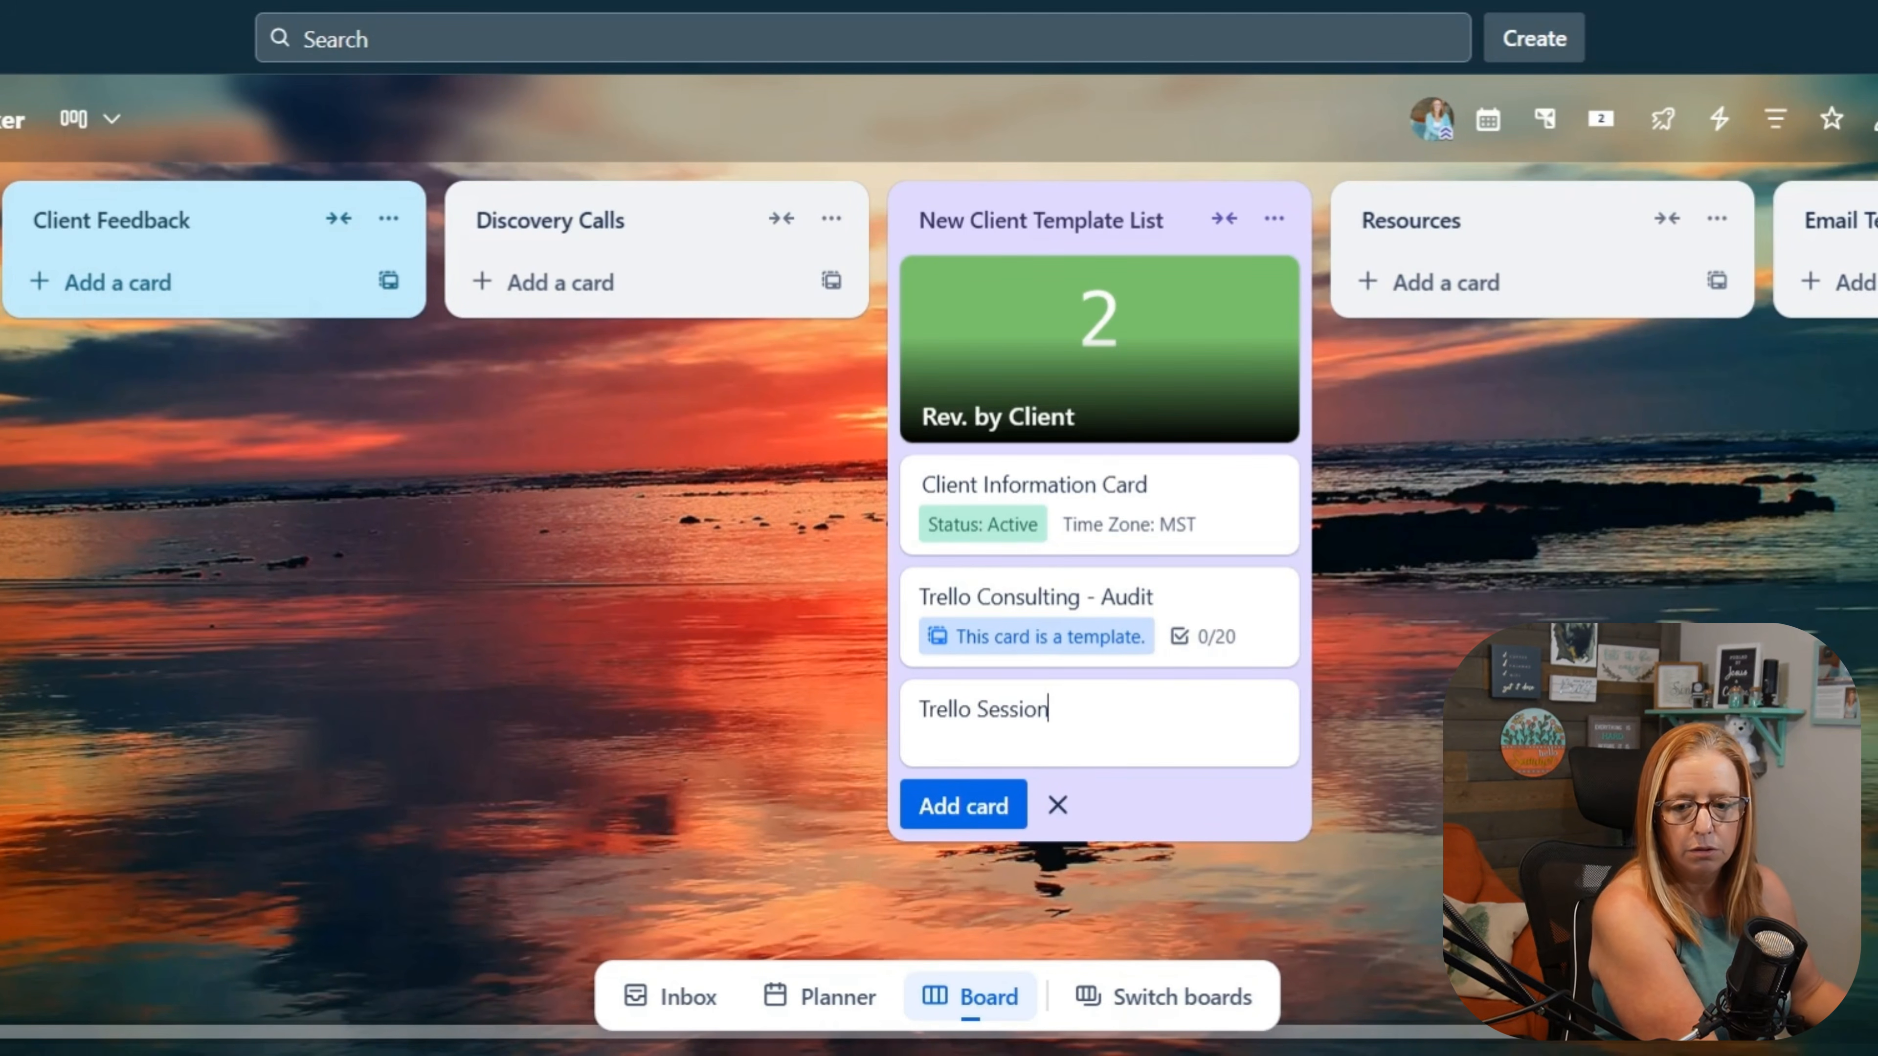
{"action": "key", "text": "Return"}
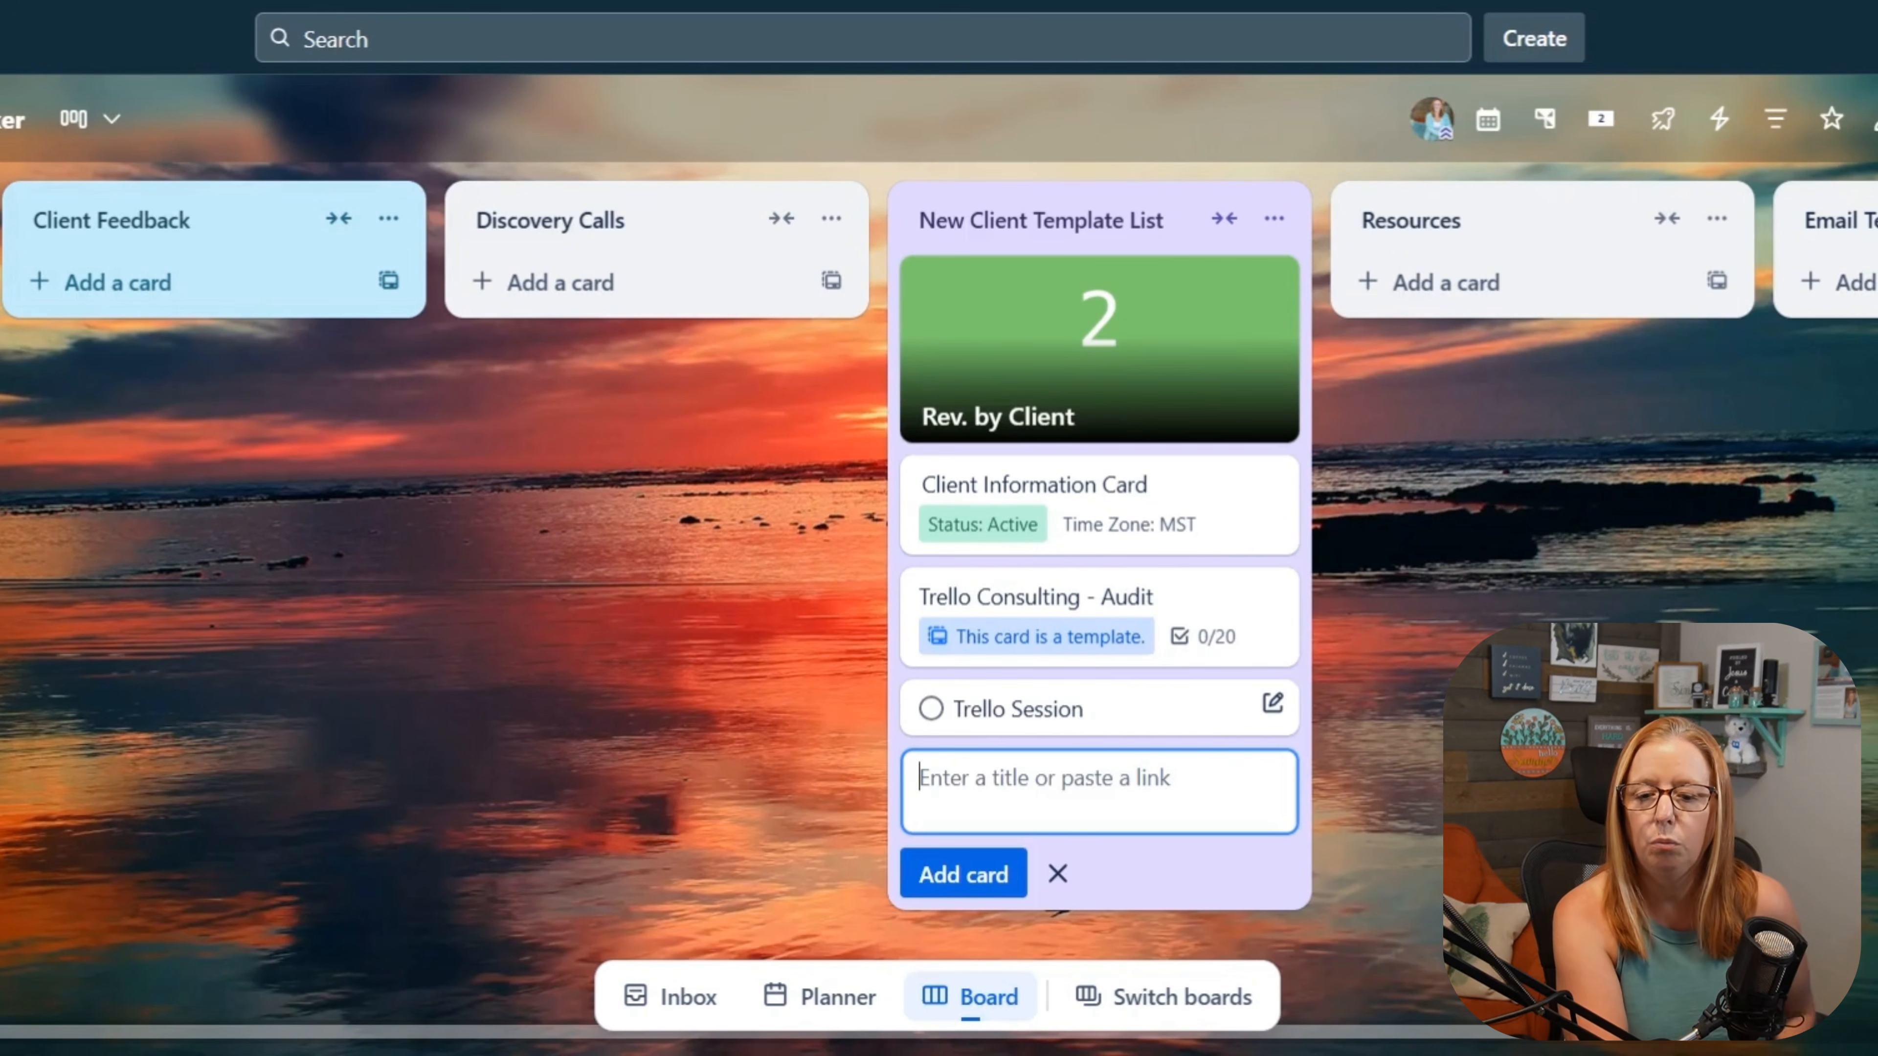
Step: Set the Earned Revenue custom field of the Trello Session card to 129
{"action": "left_click", "coordinate": [964, 721]}
{"action": "scroll", "coordinate": [562, 665], "scroll_direction": "down", "scroll_amount": 2}
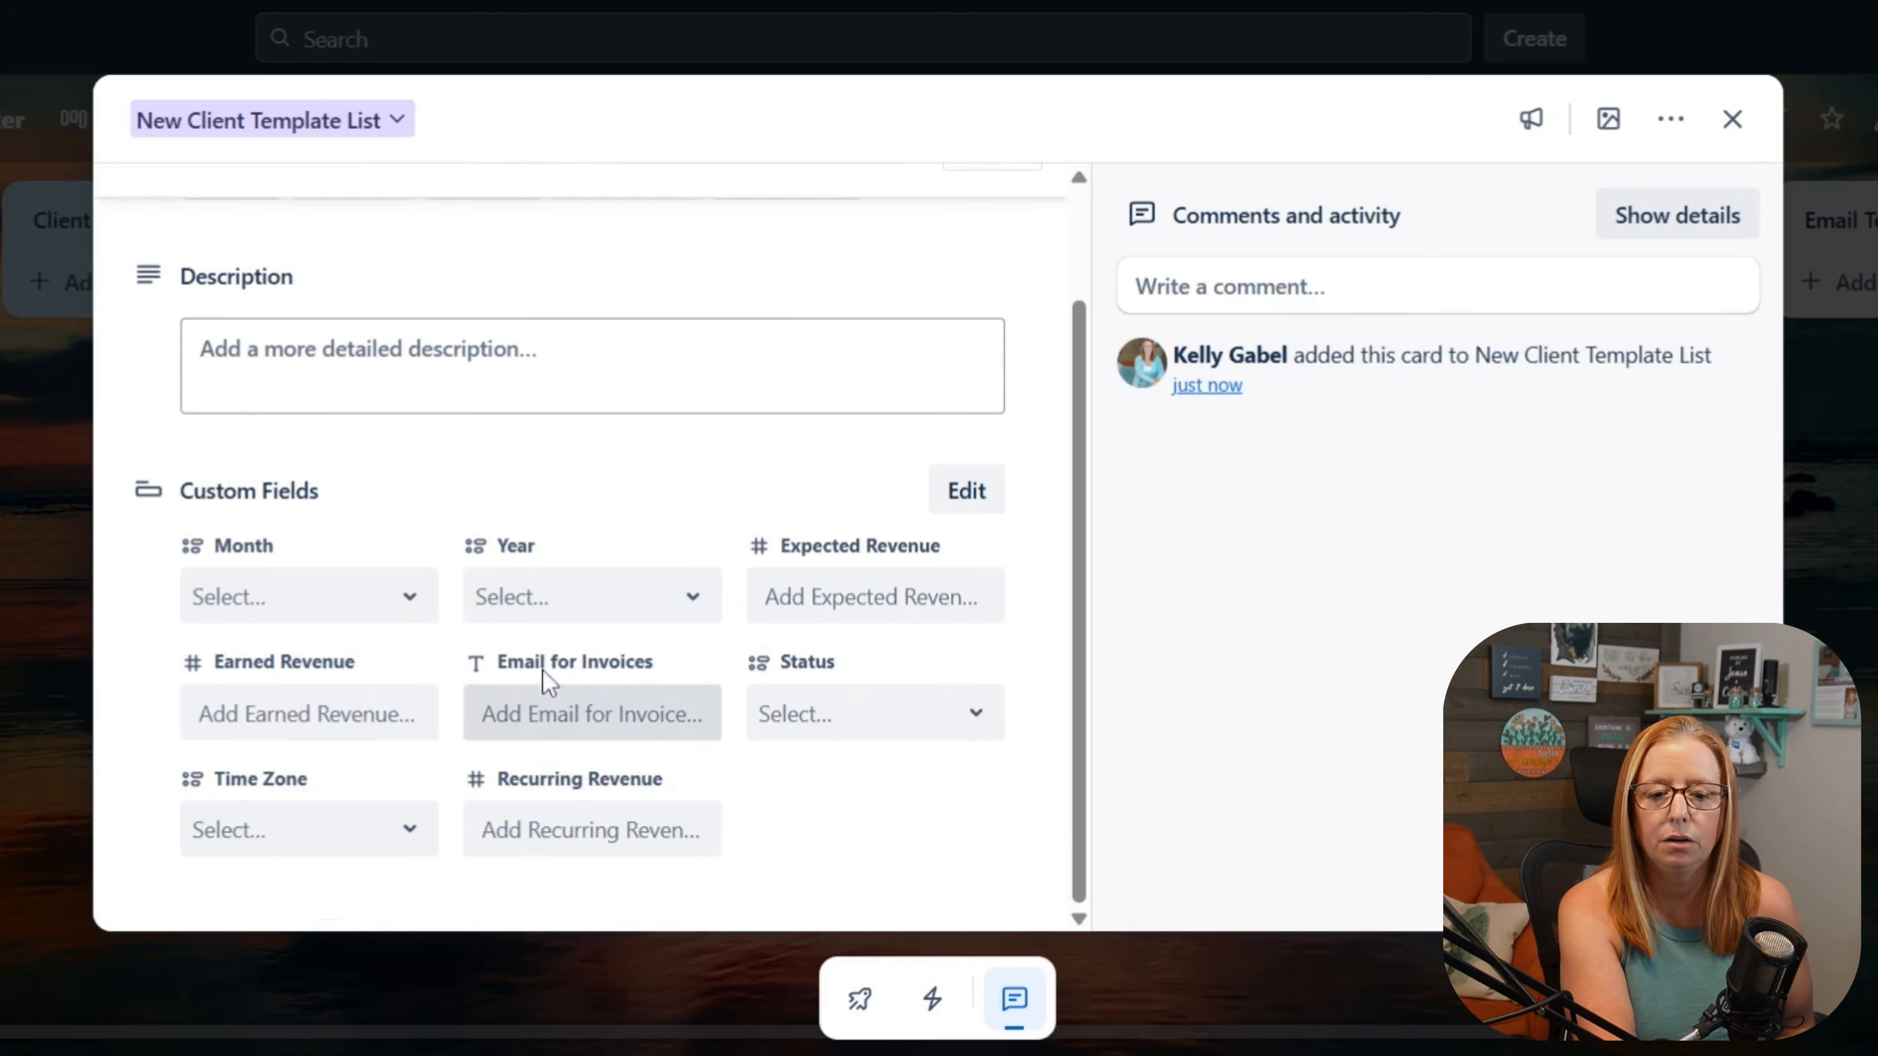
{"action": "left_click", "coordinate": [269, 698]}
{"action": "type", "text": "129"}
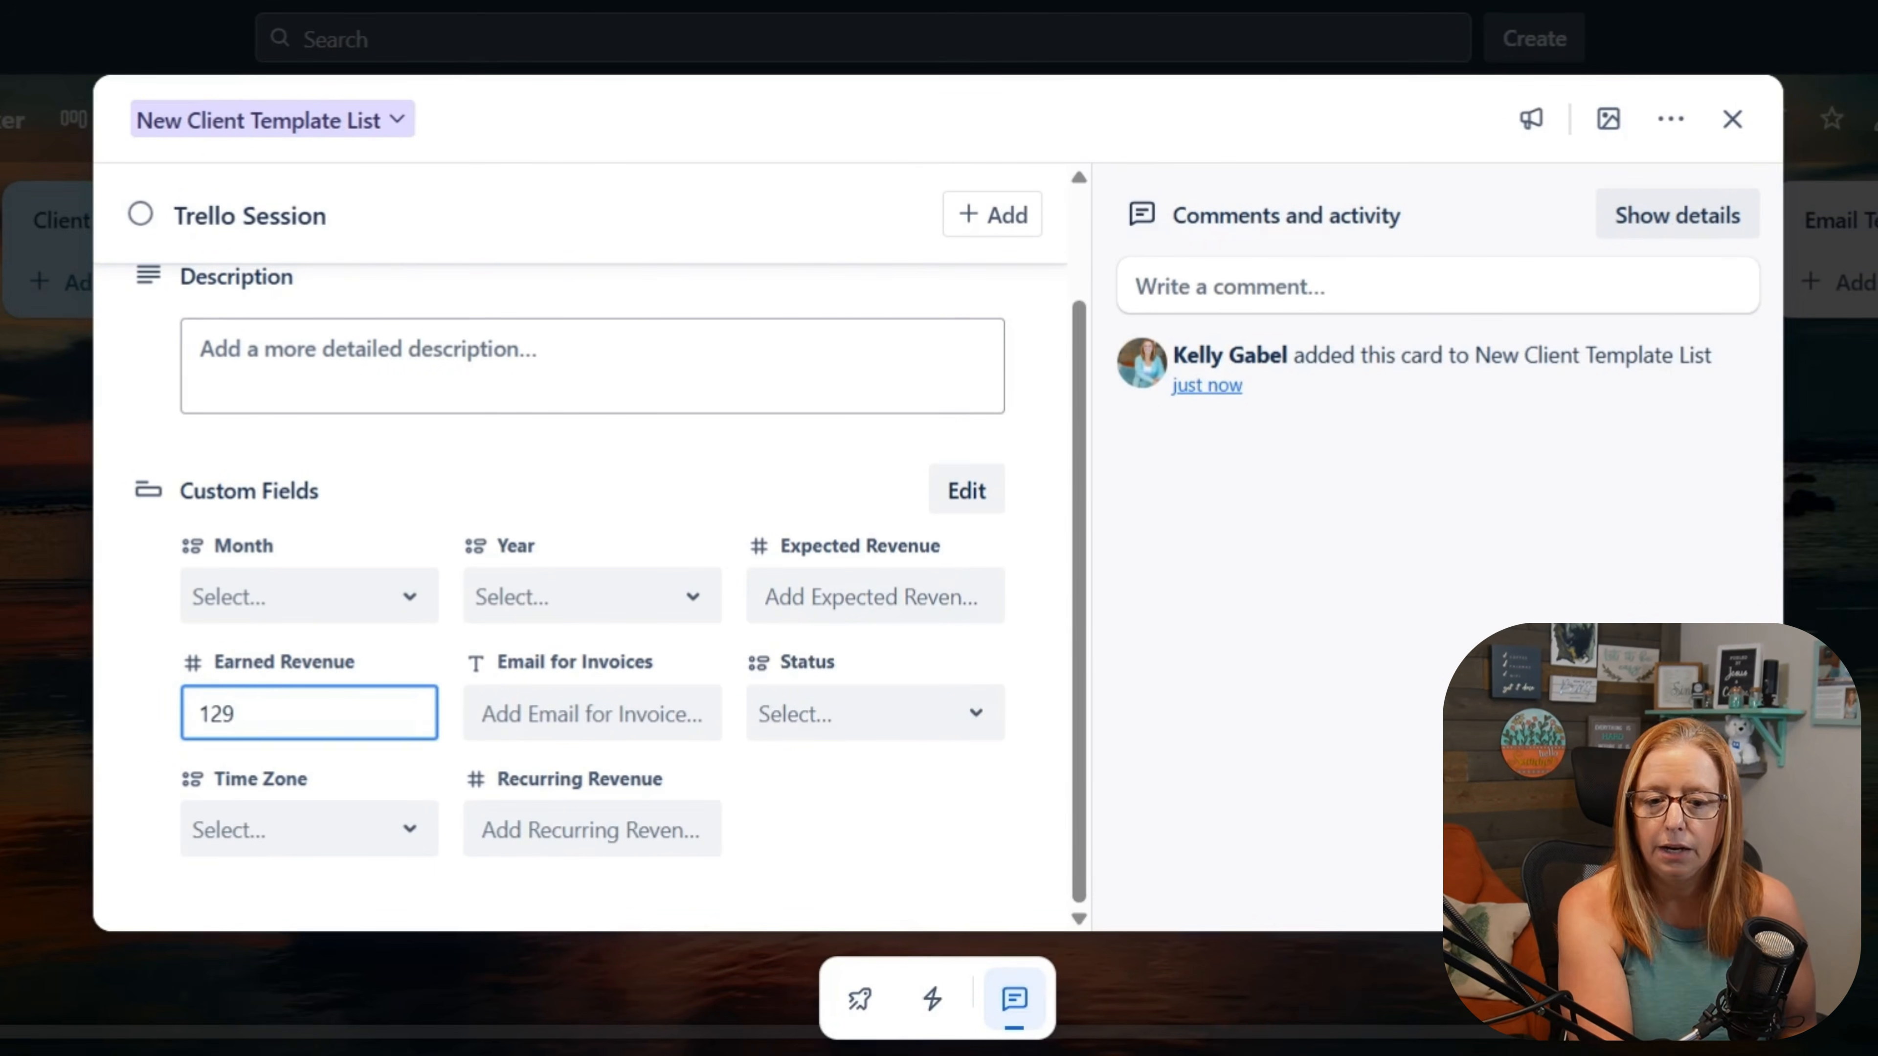
{"action": "left_click", "coordinate": [163, 690]}
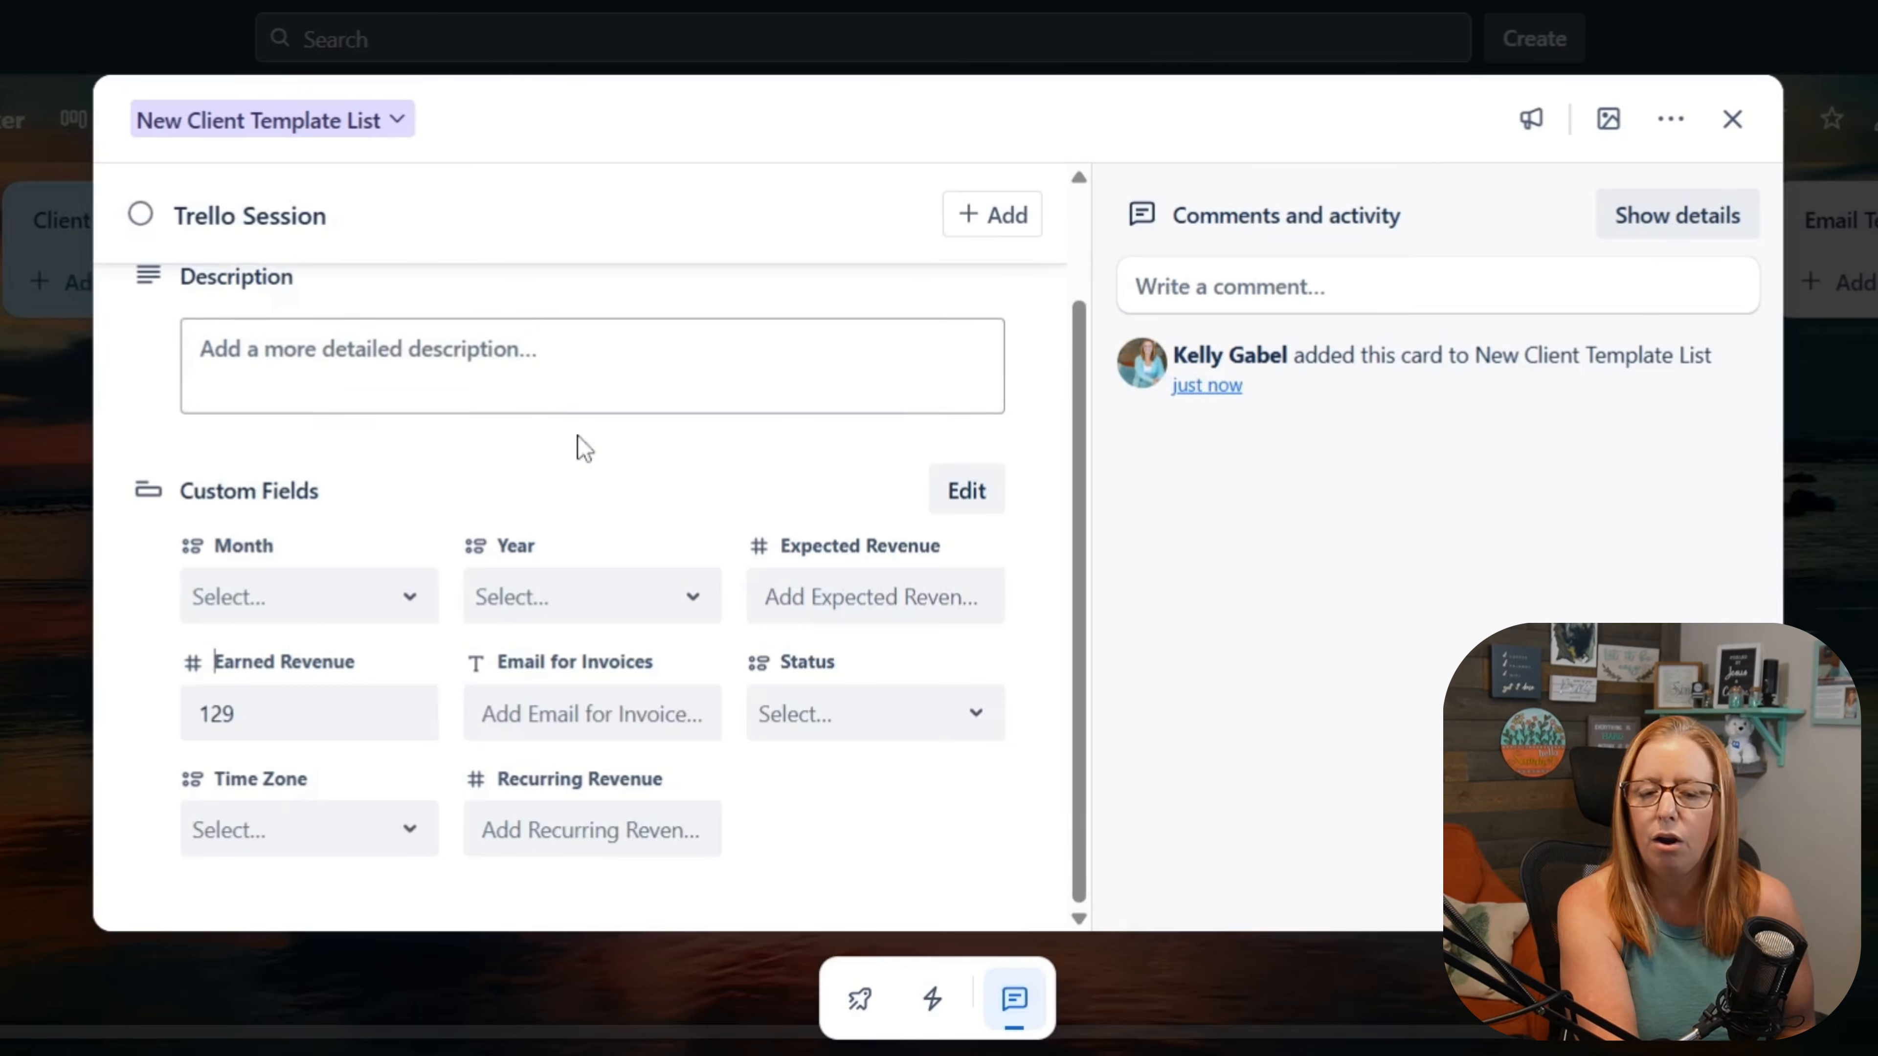
Step: Apply the Invoice Paid label to the Trello Session card and close the card
{"action": "scroll", "coordinate": [562, 444], "scroll_direction": "up", "scroll_amount": 2}
{"action": "left_click", "coordinate": [388, 325]}
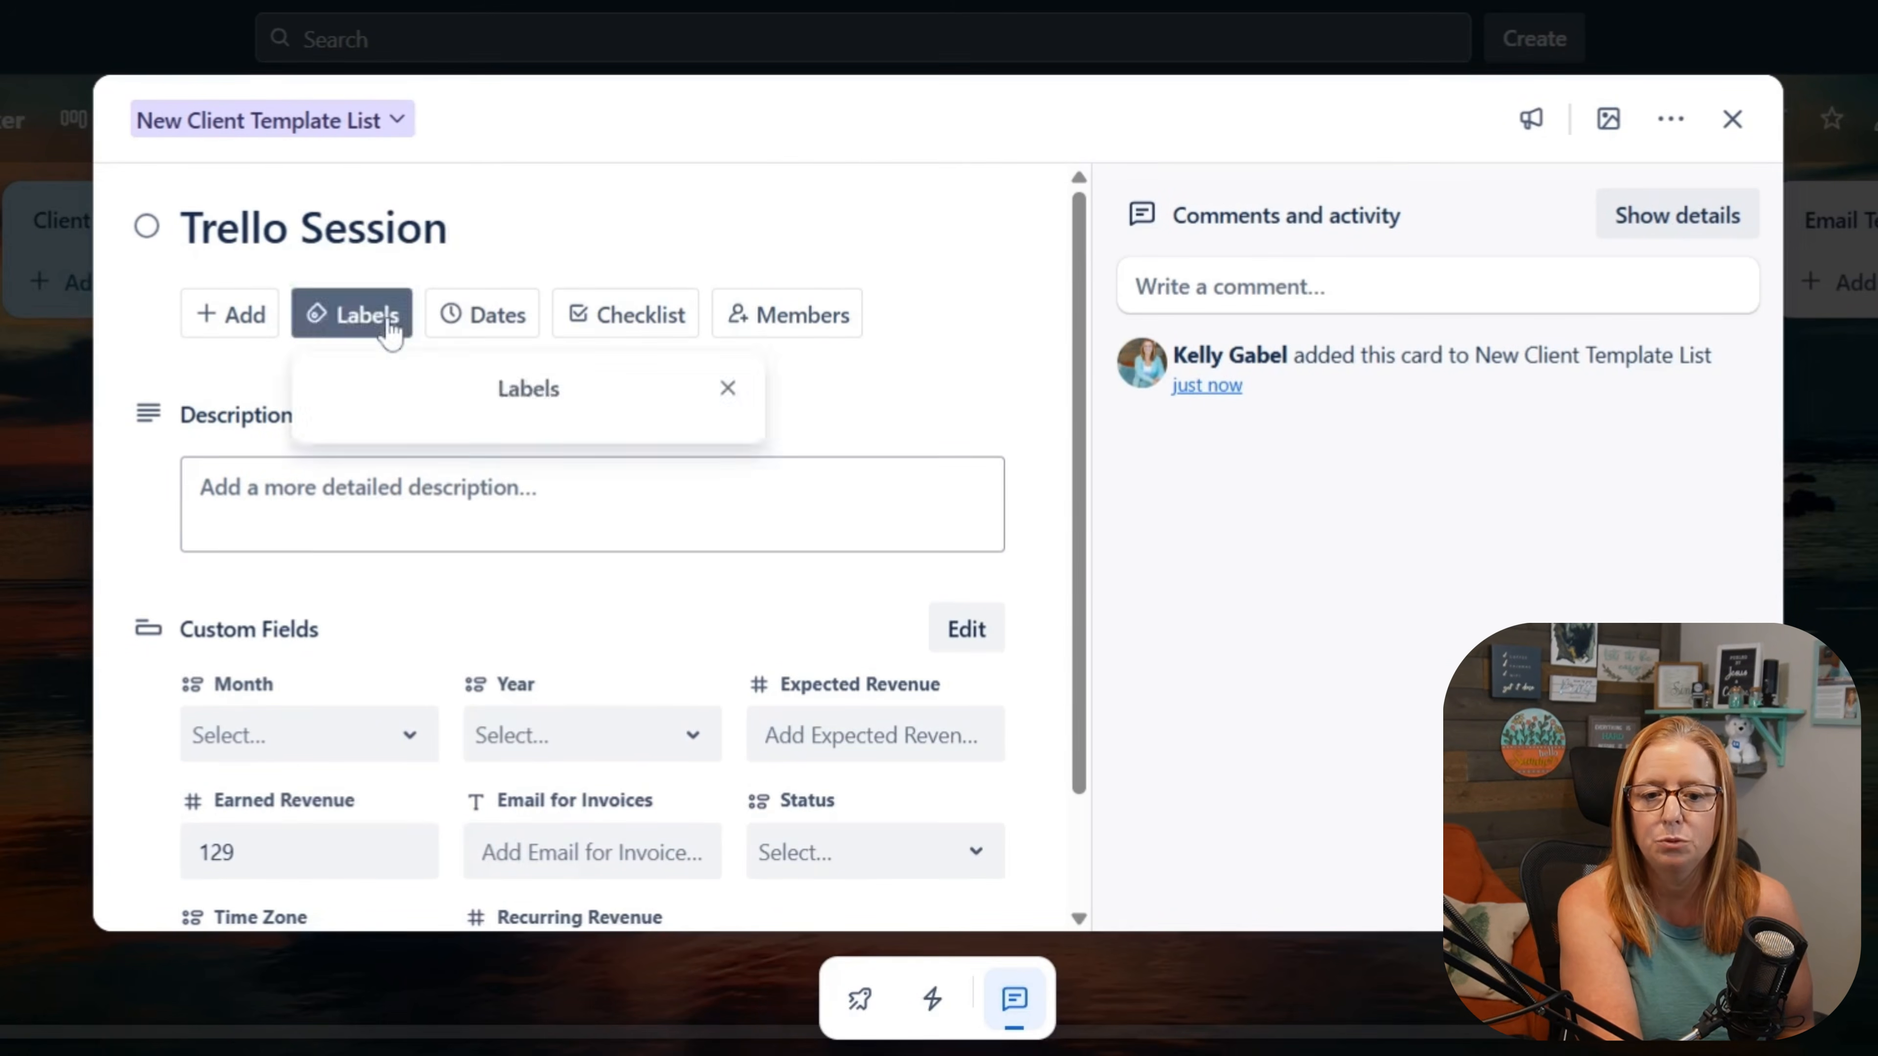
{"action": "left_click", "coordinate": [449, 383]}
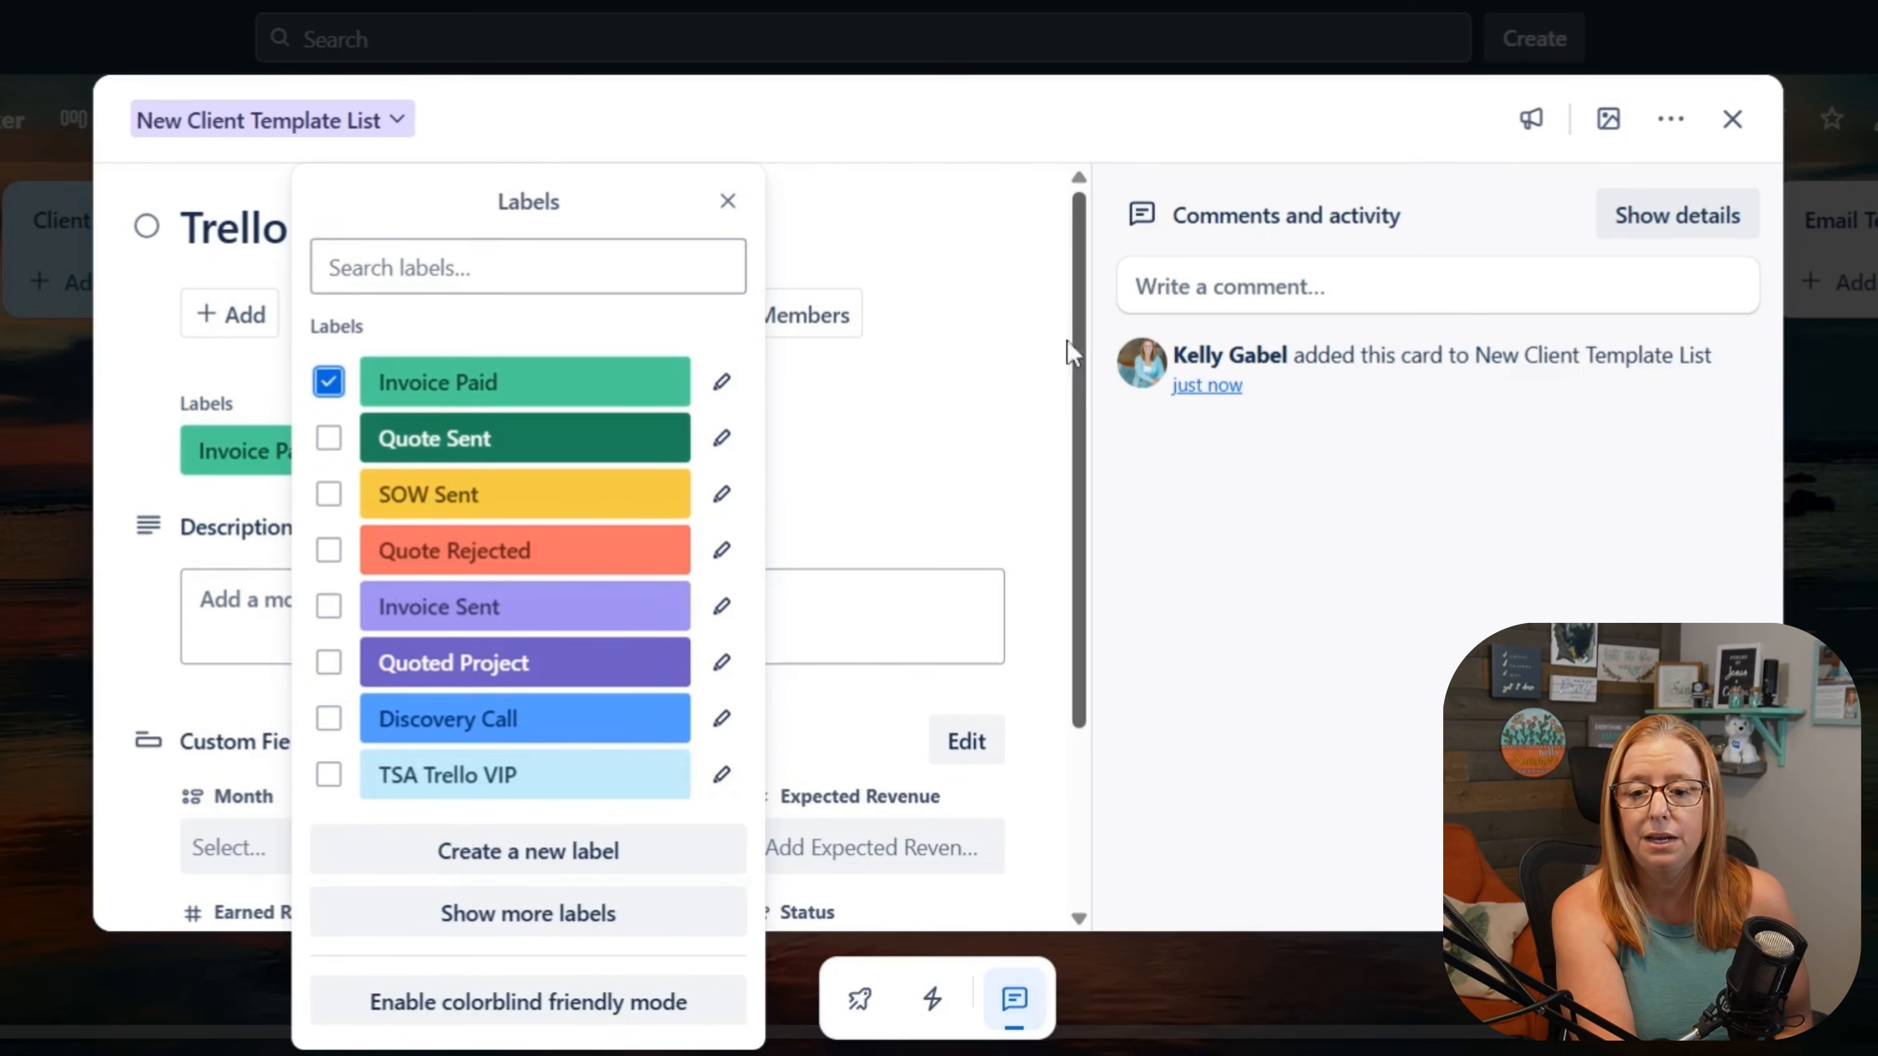
{"action": "left_click", "coordinate": [1009, 357]}
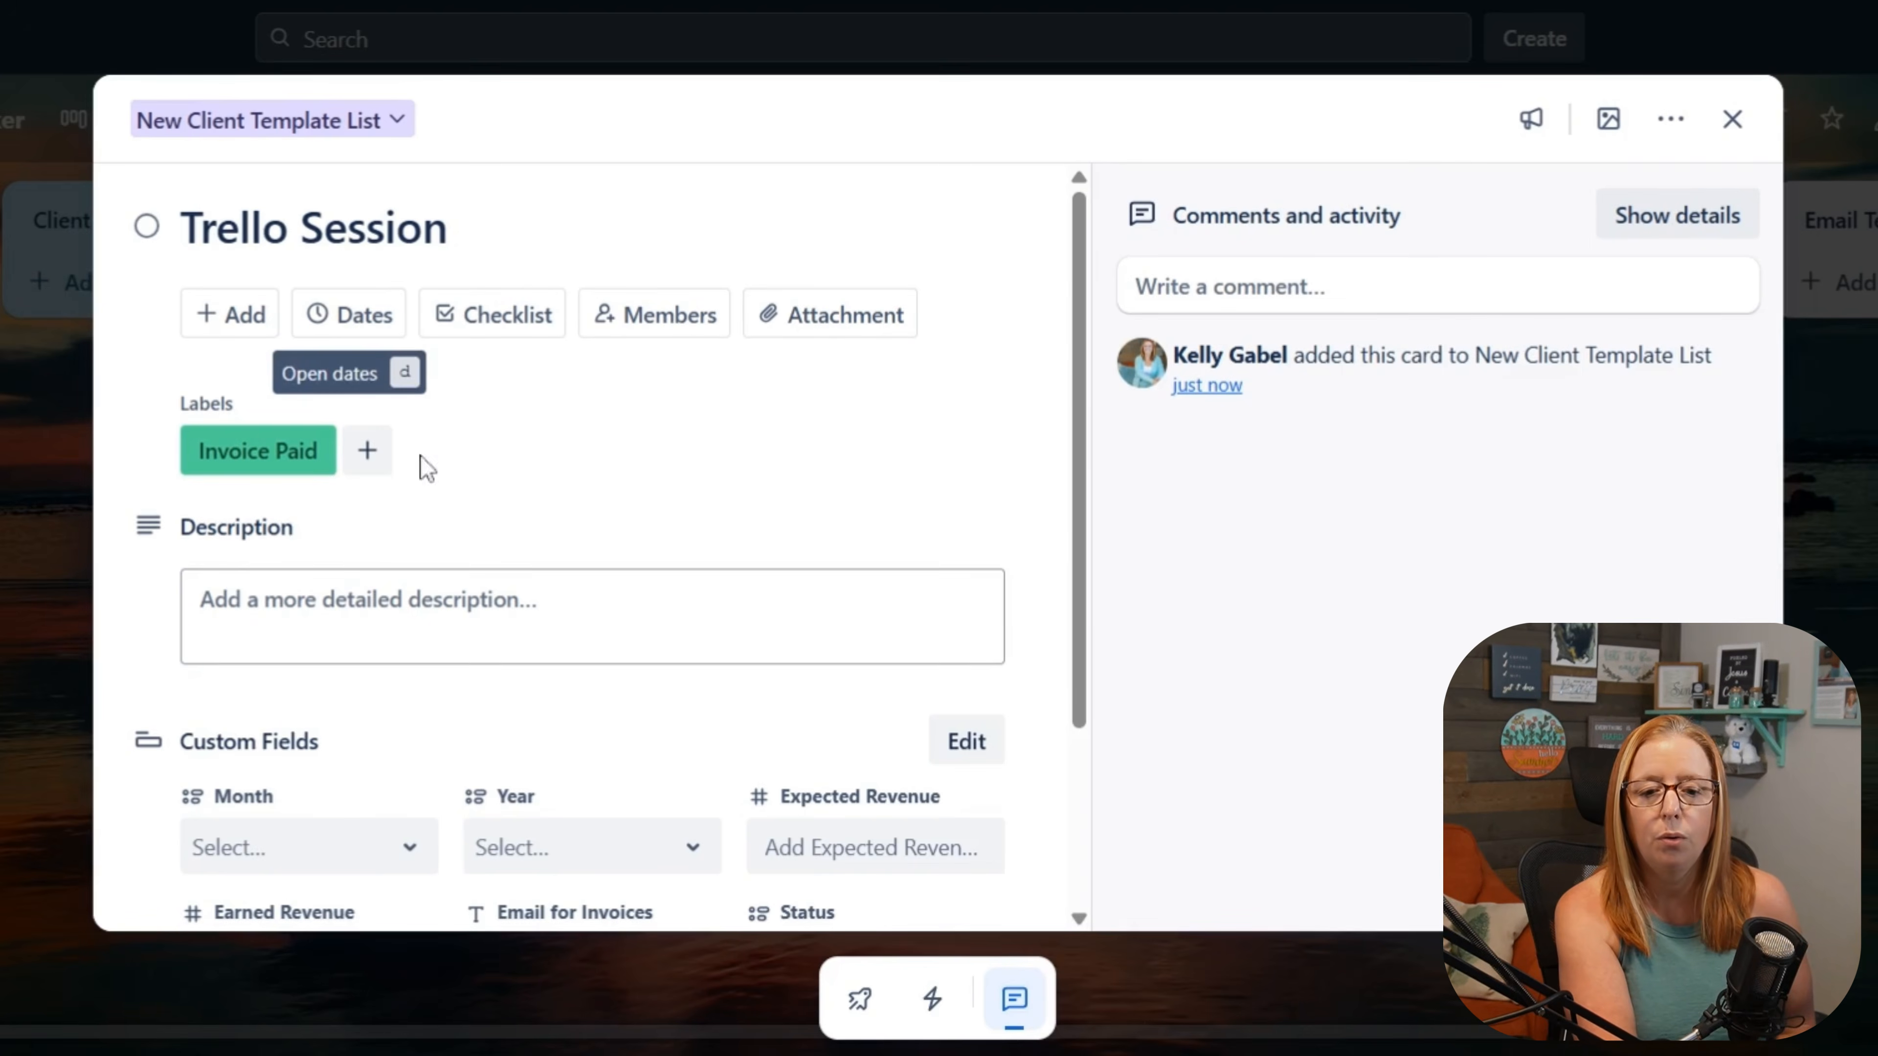
{"action": "scroll", "coordinate": [519, 475], "scroll_direction": "down", "scroll_amount": 3}
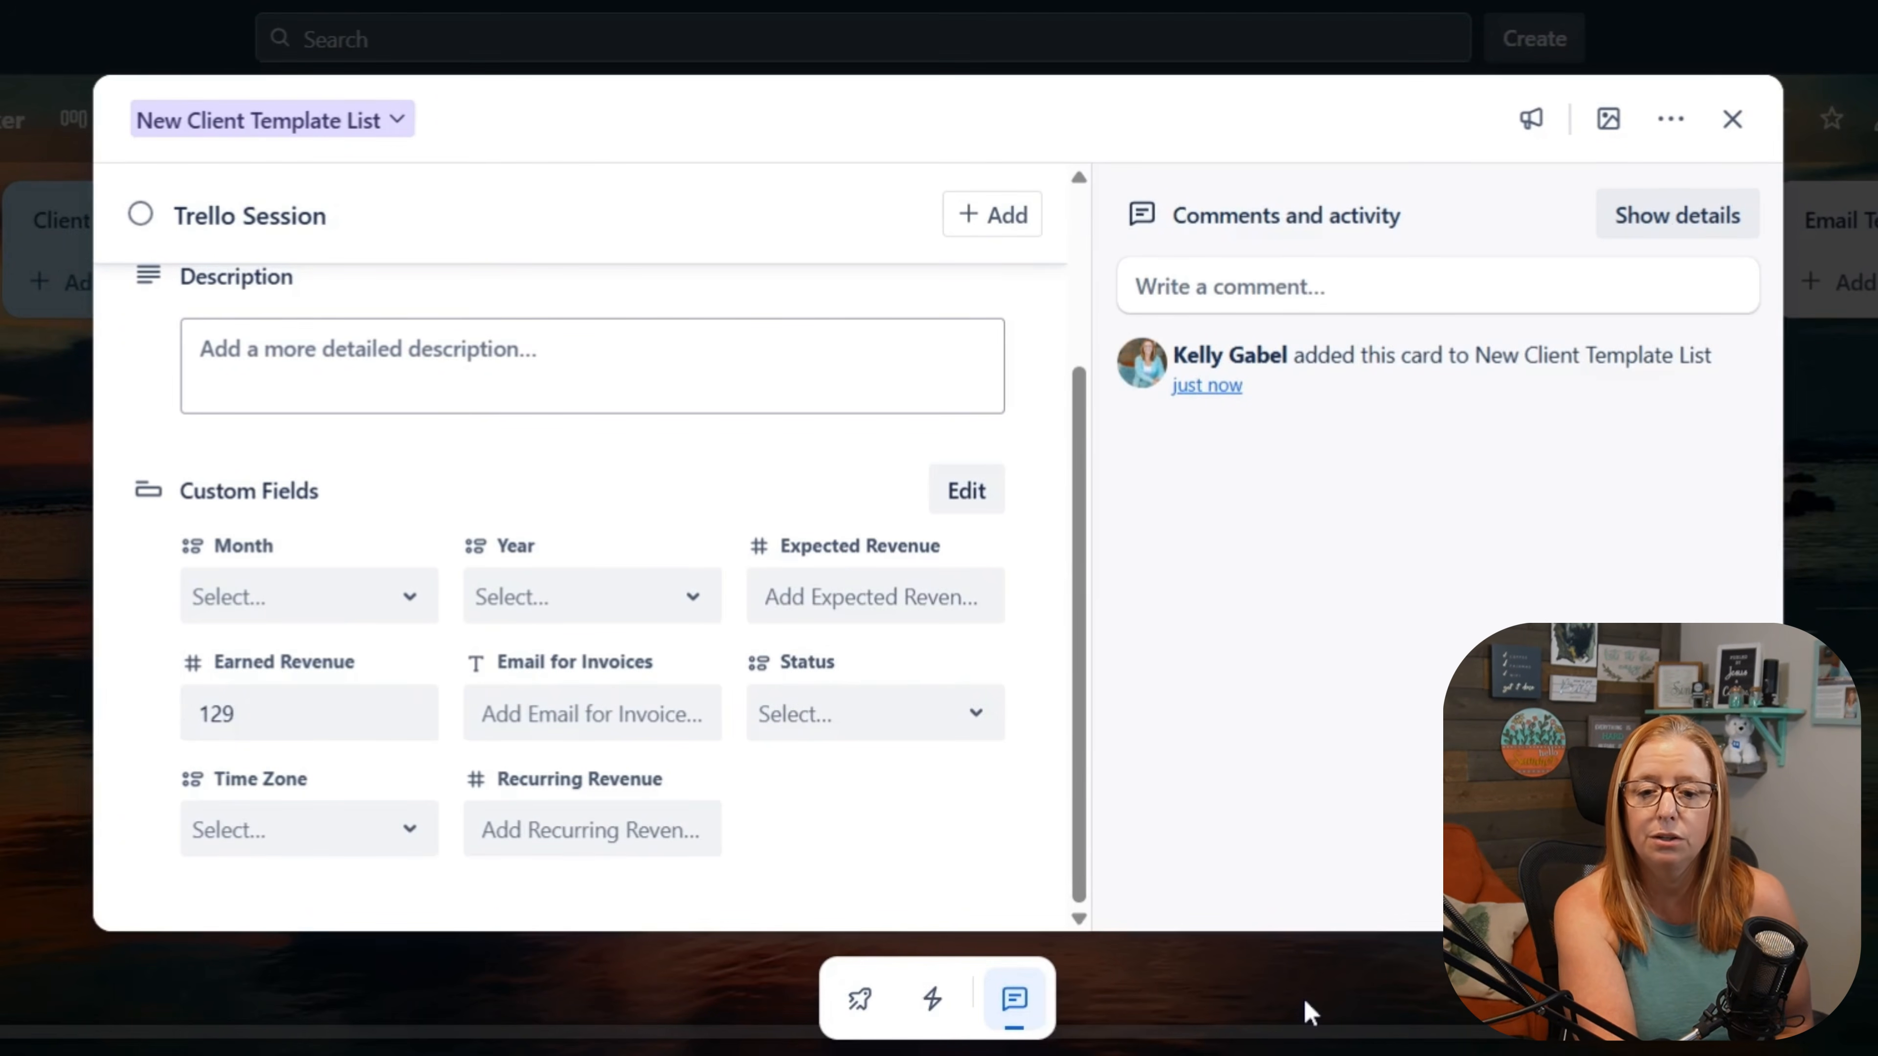
{"action": "left_click", "coordinate": [1309, 1012]}
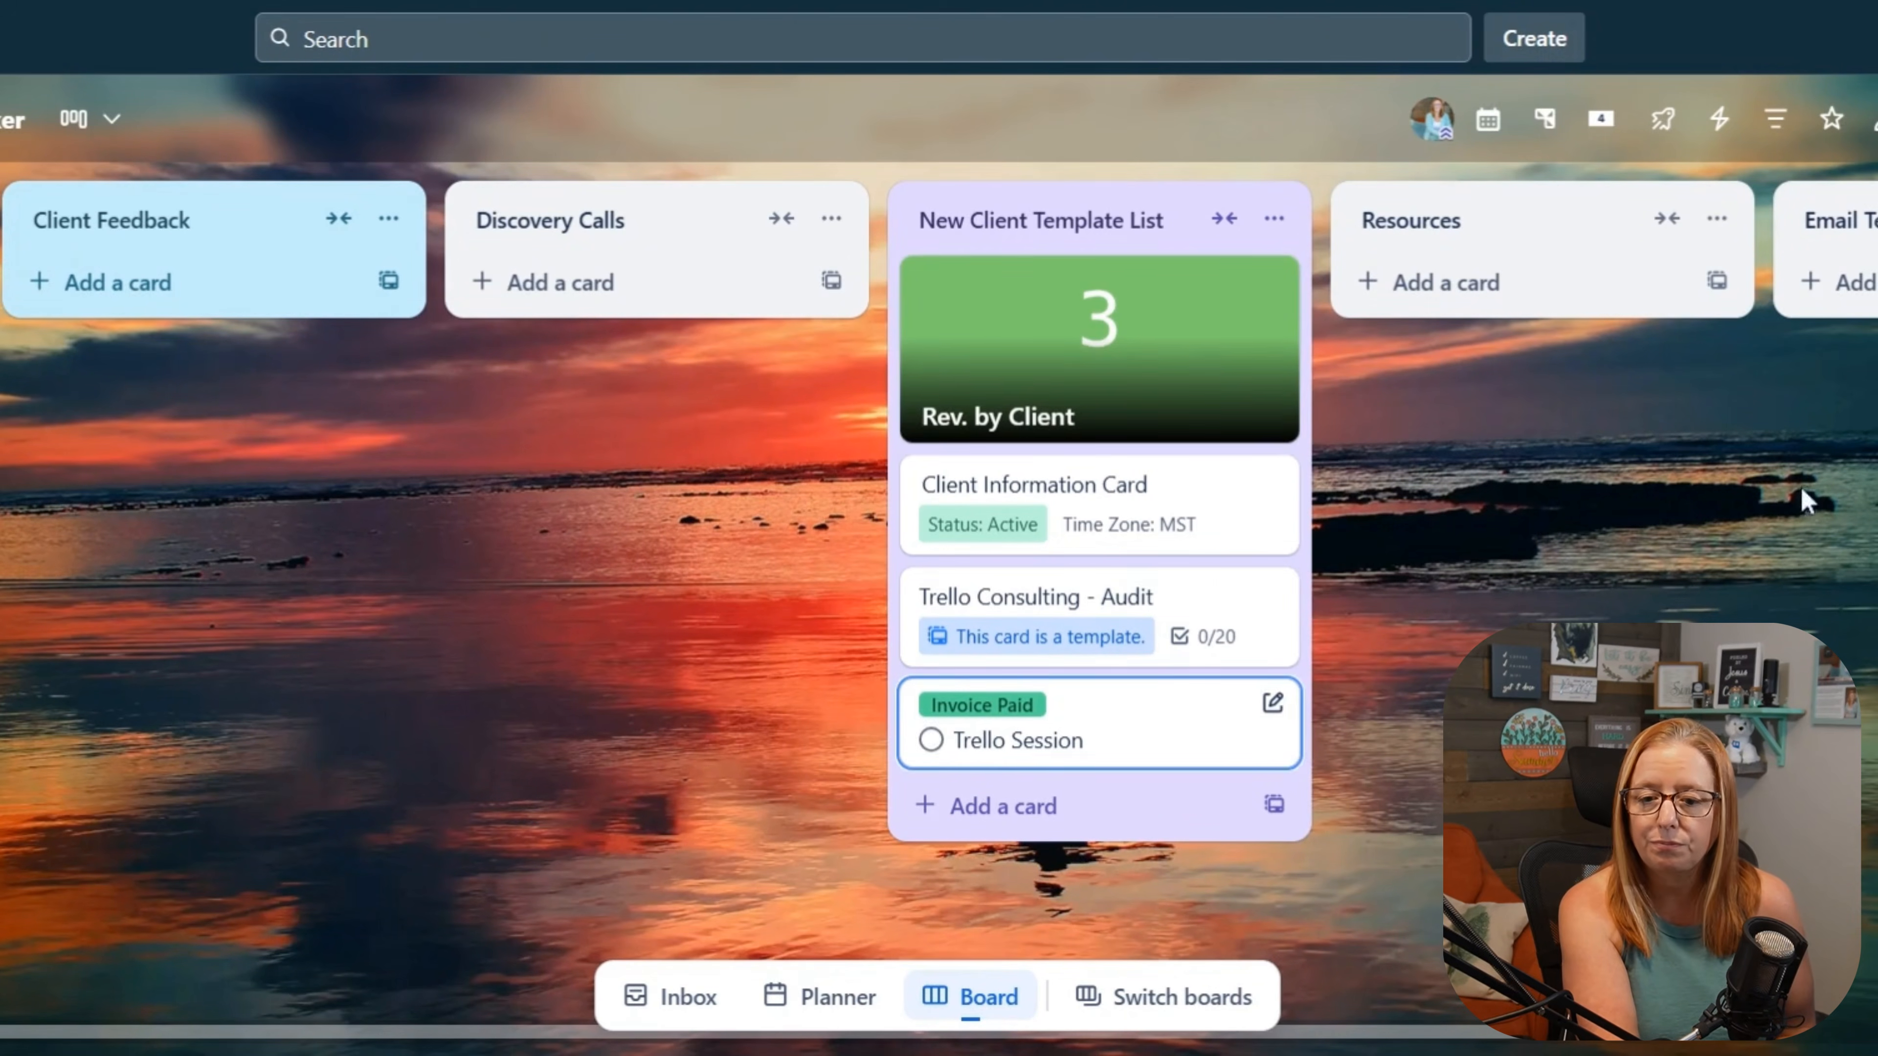
Step: Open the Rev. by Client card and bring up its Dashcard details with the filters and card table
{"action": "left_click", "coordinate": [1057, 328]}
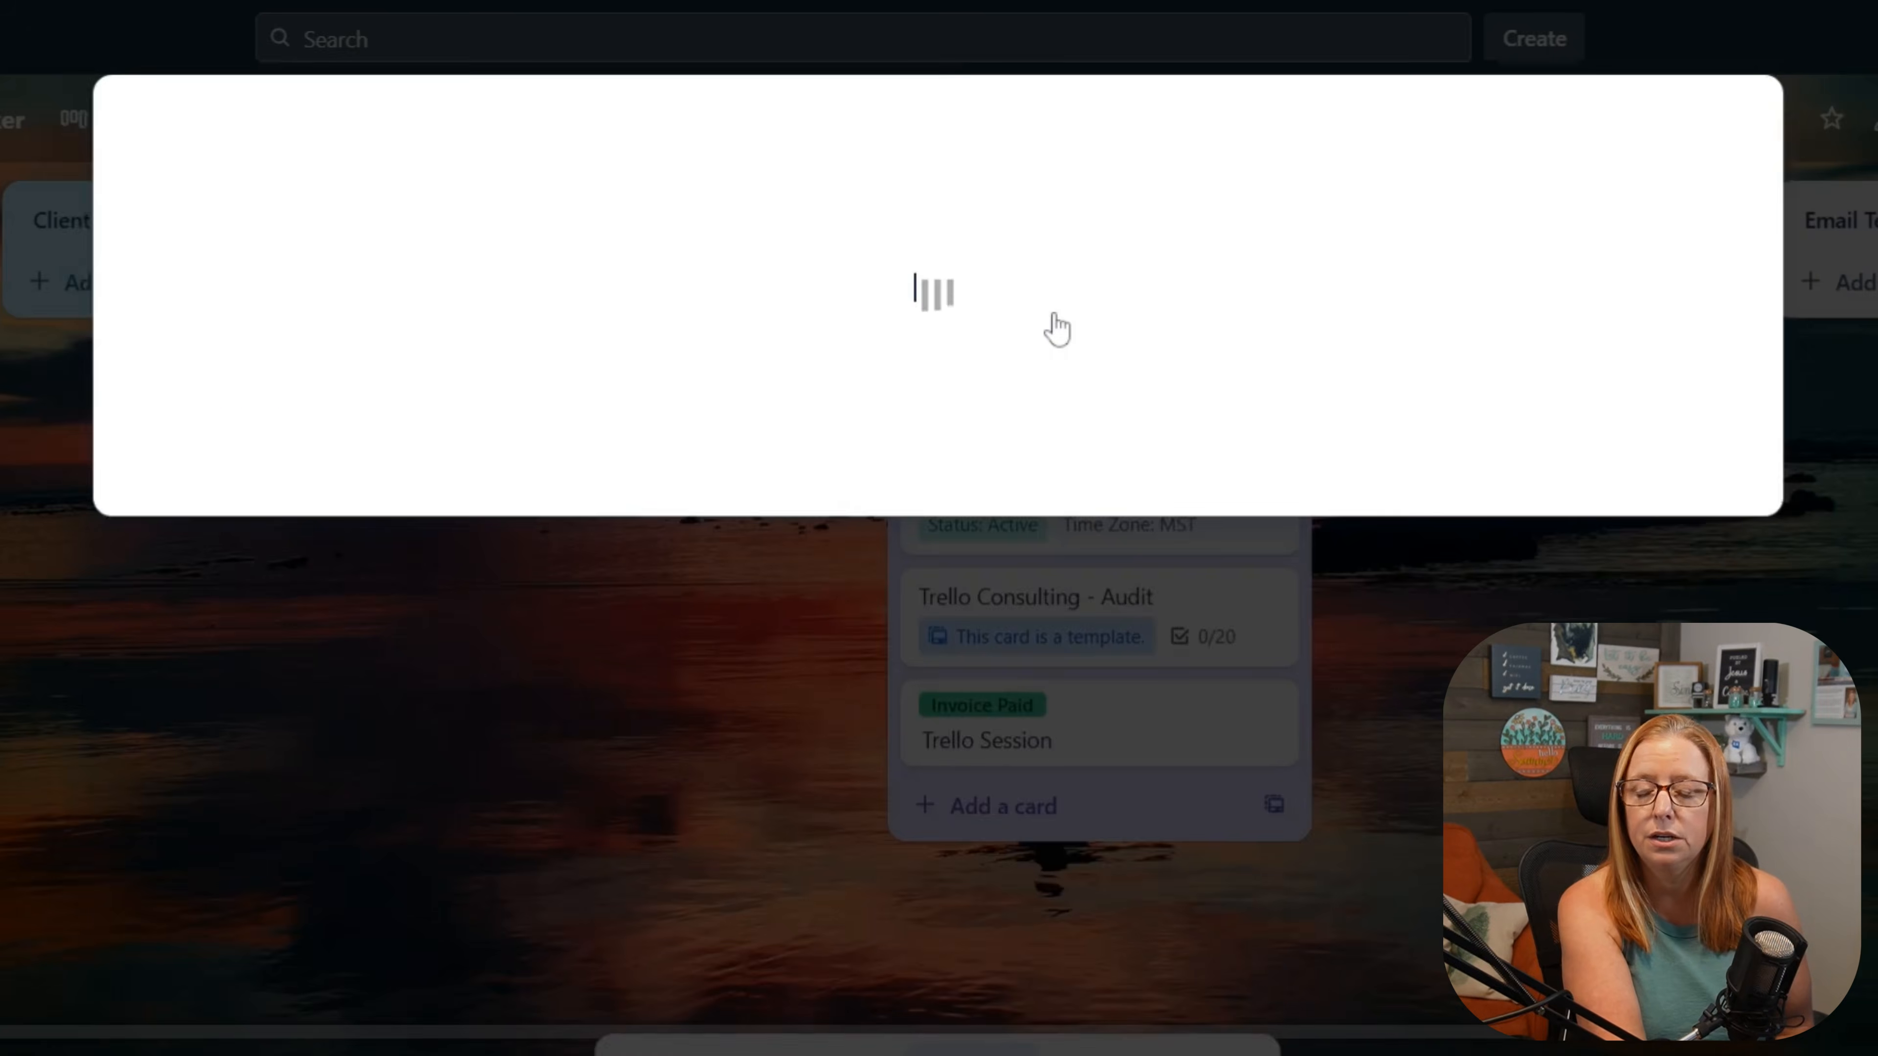
{"action": "scroll", "coordinate": [915, 615], "scroll_direction": "down", "scroll_amount": 10}
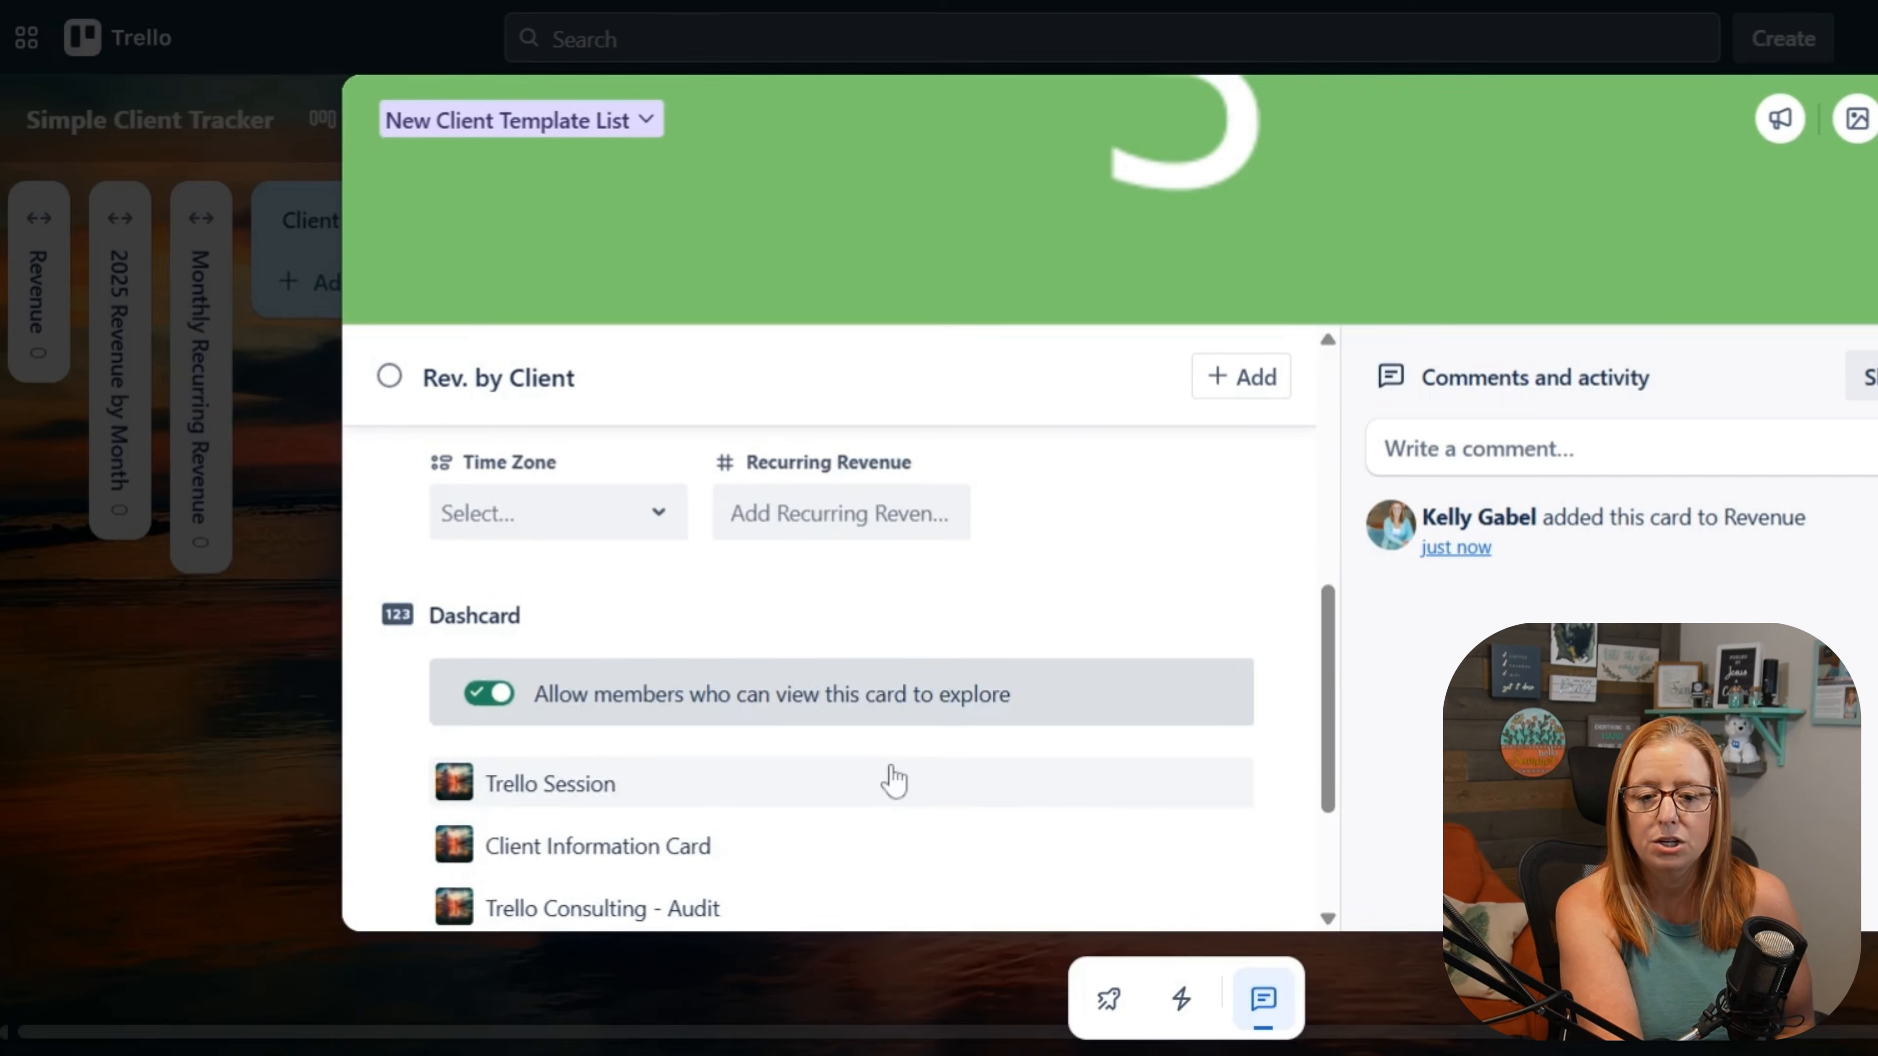
{"action": "scroll", "coordinate": [888, 779], "scroll_direction": "down", "scroll_amount": 3}
{"action": "left_click", "coordinate": [1109, 769]}
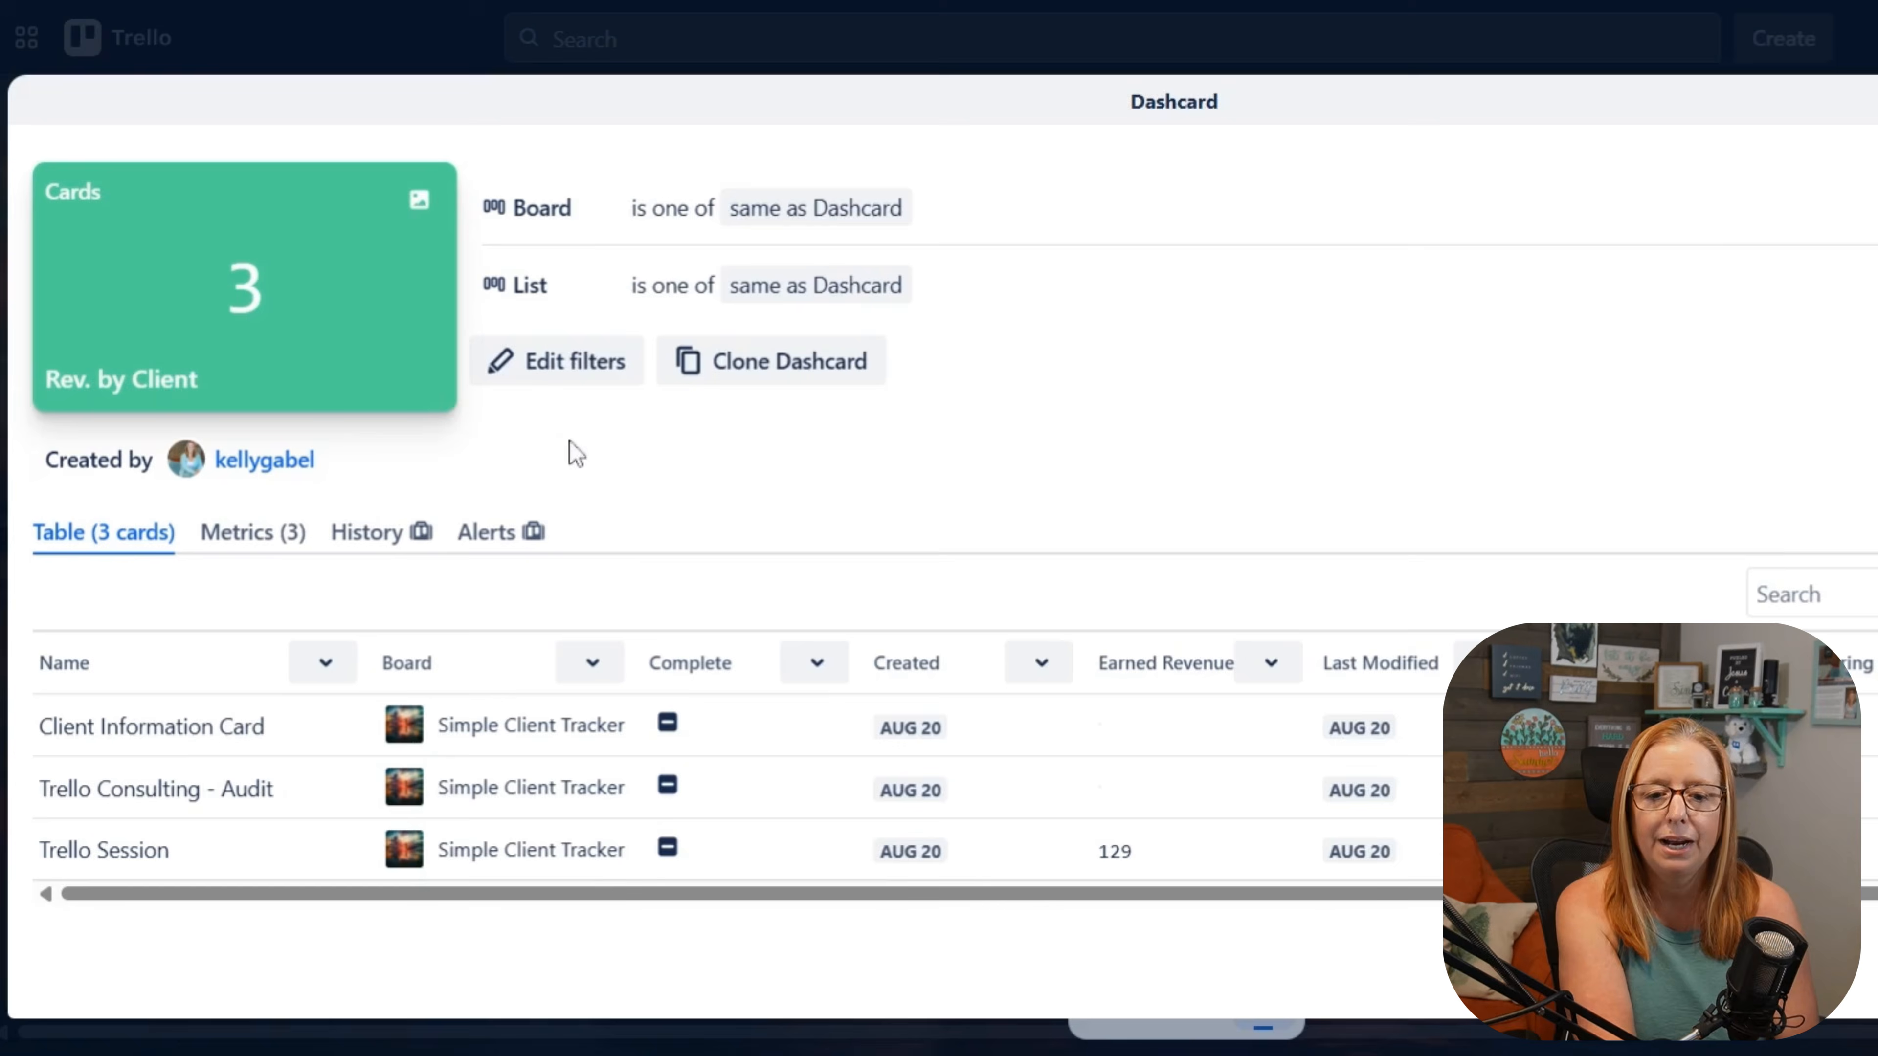
Step: Add a Labels filter to the Rev. by Client Dashcard that includes any of Invoice Paid, and save the filters
{"action": "left_click", "coordinate": [544, 374]}
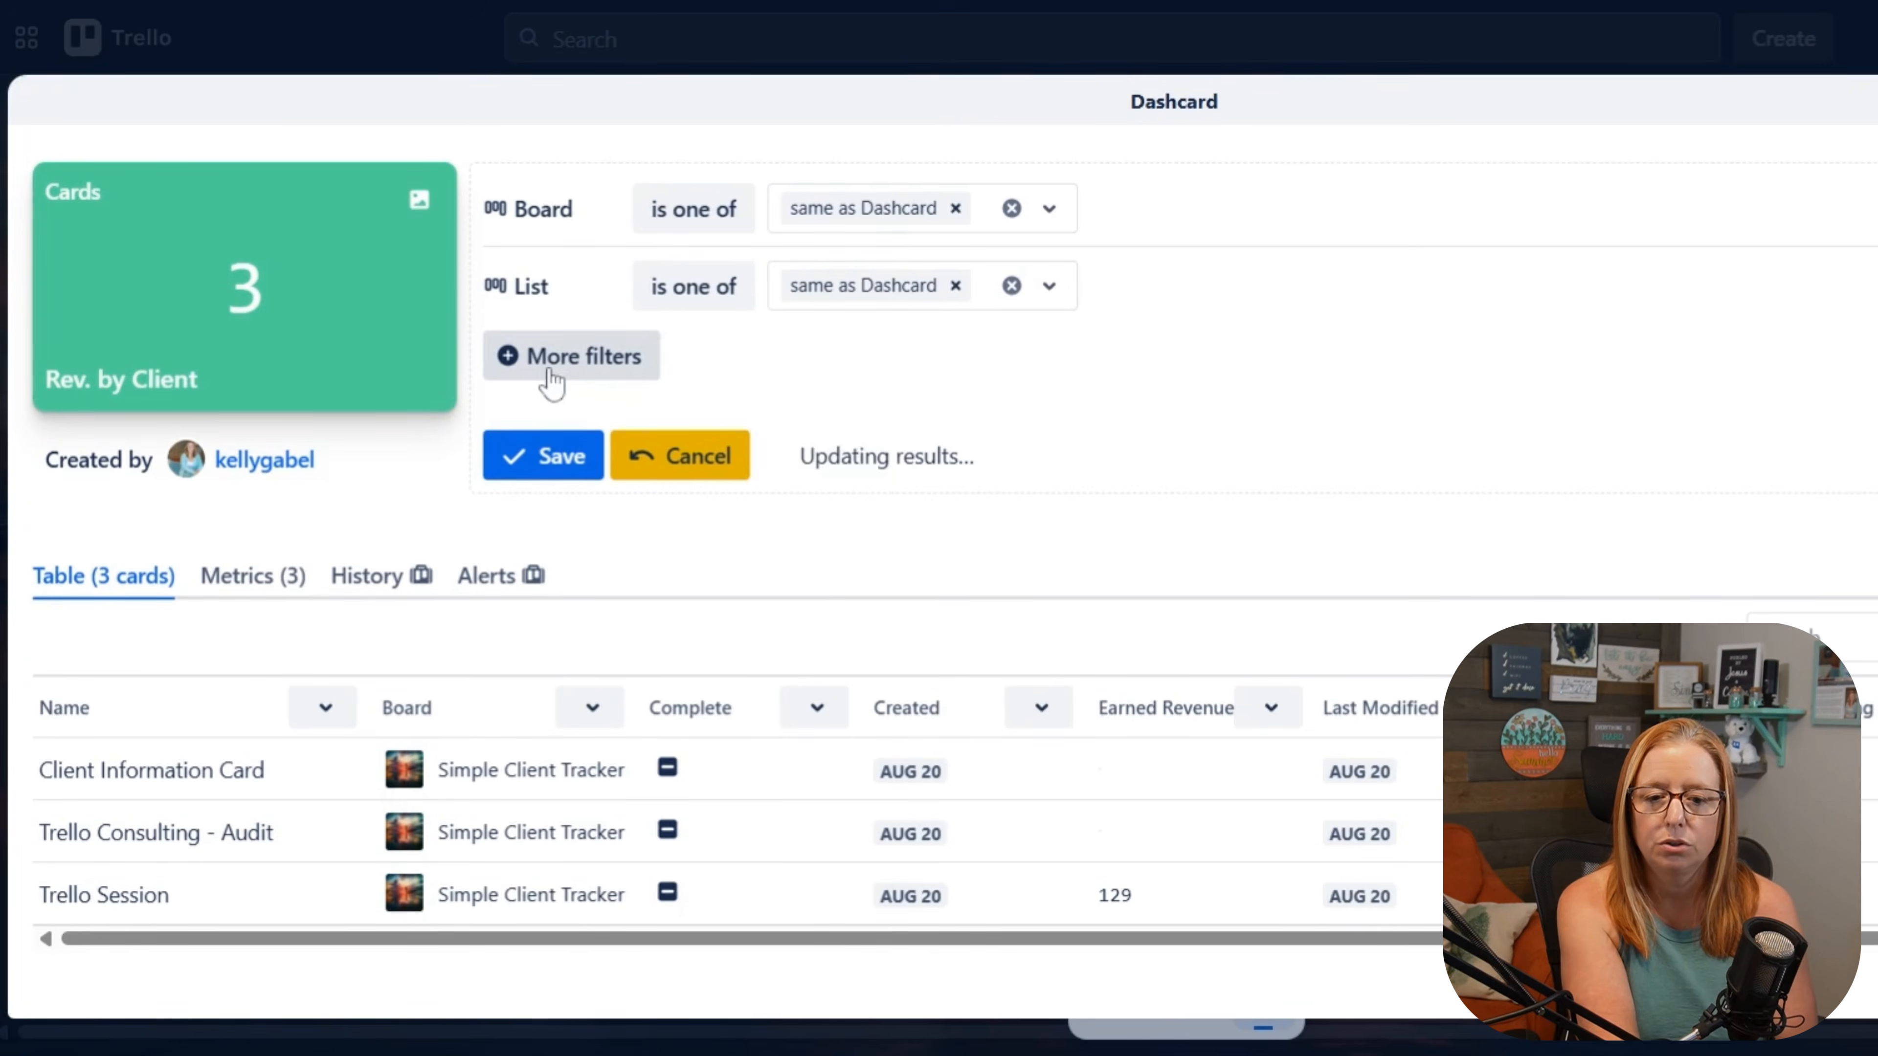
{"action": "left_click", "coordinate": [585, 356]}
{"action": "left_click", "coordinate": [567, 707]}
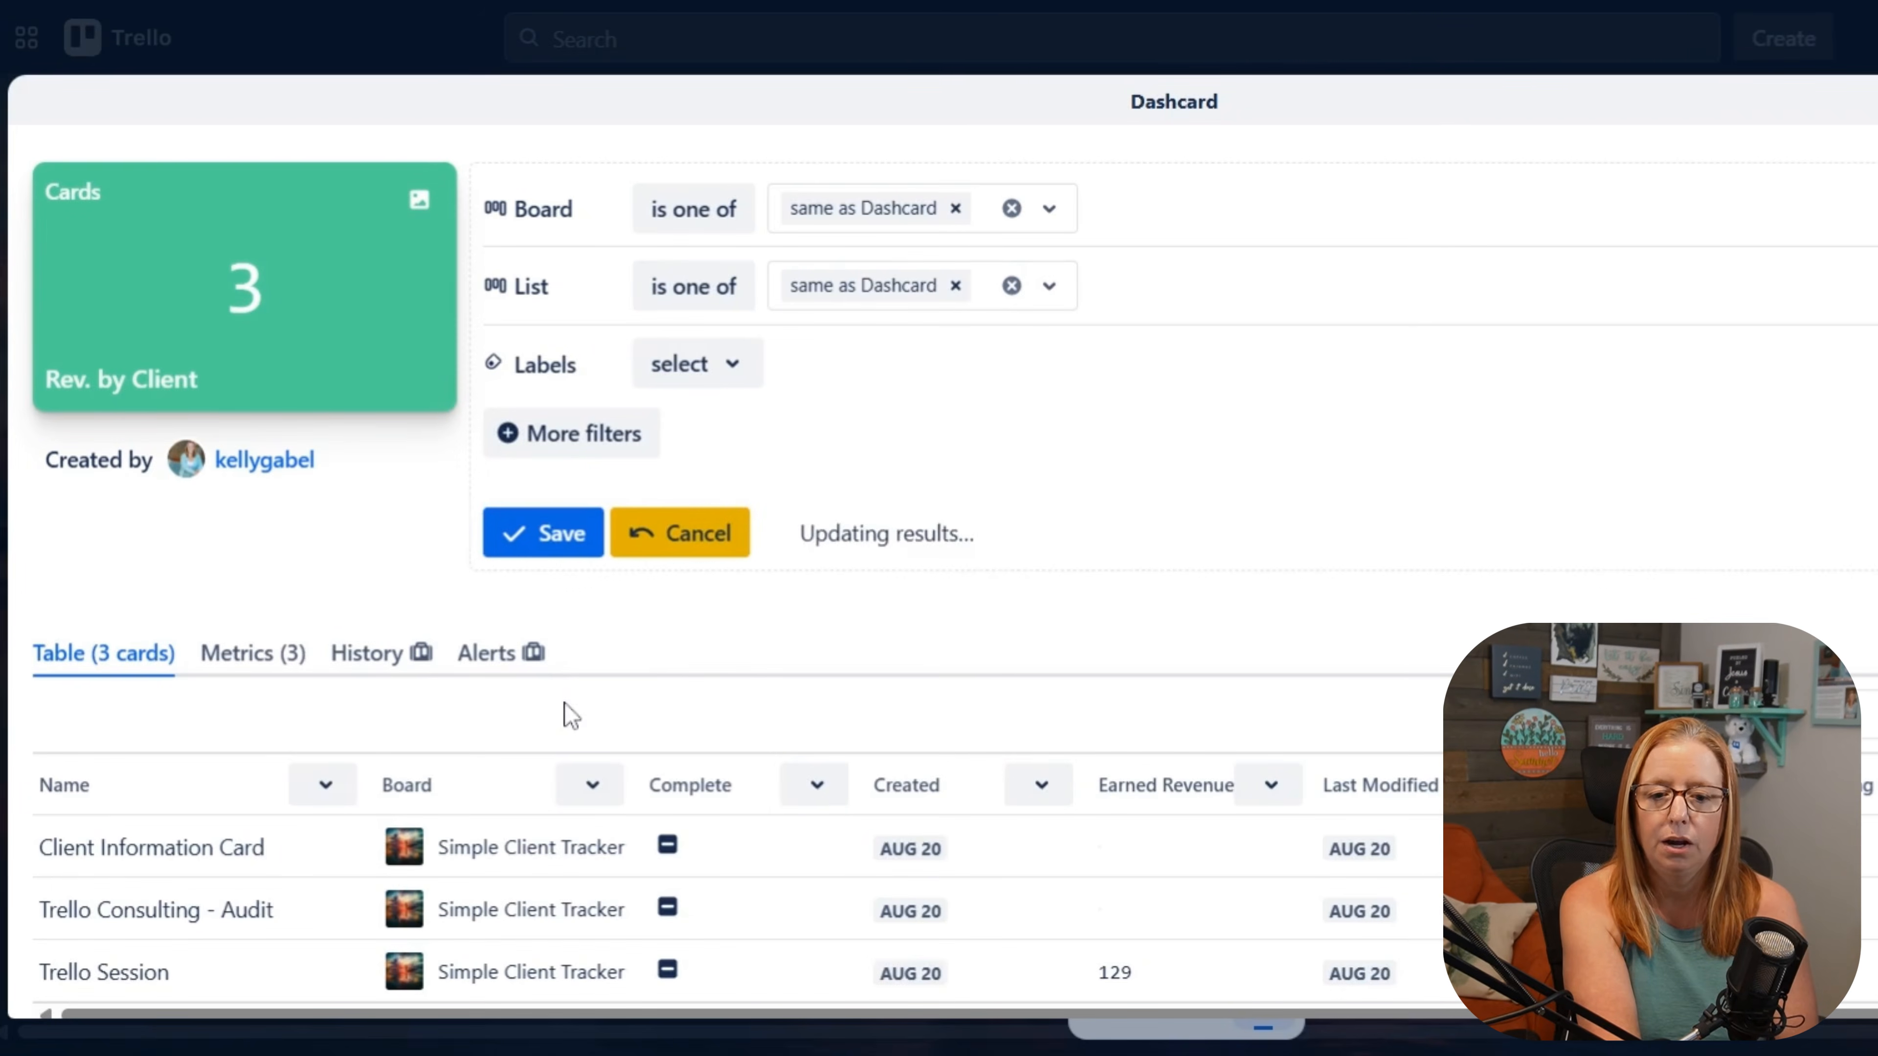
{"action": "left_click", "coordinate": [717, 377]}
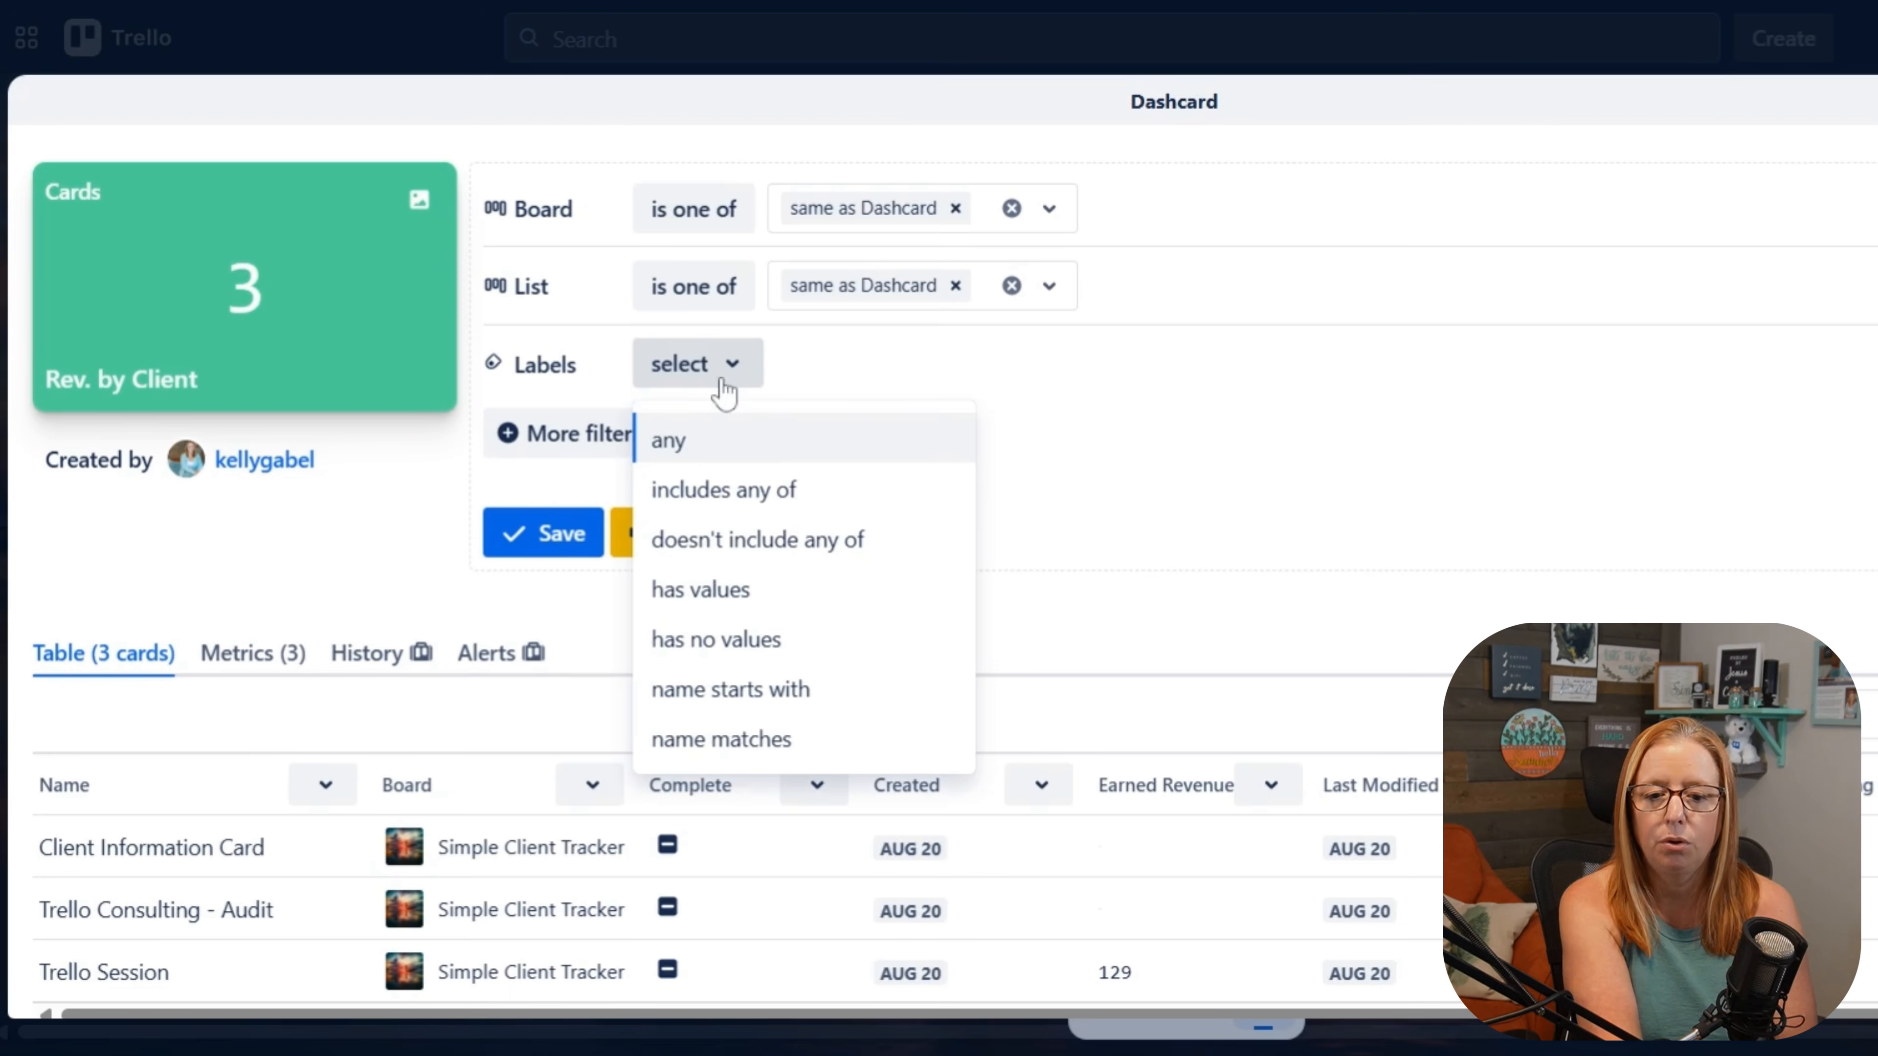
{"action": "left_click", "coordinate": [754, 492]}
{"action": "left_click", "coordinate": [896, 377]}
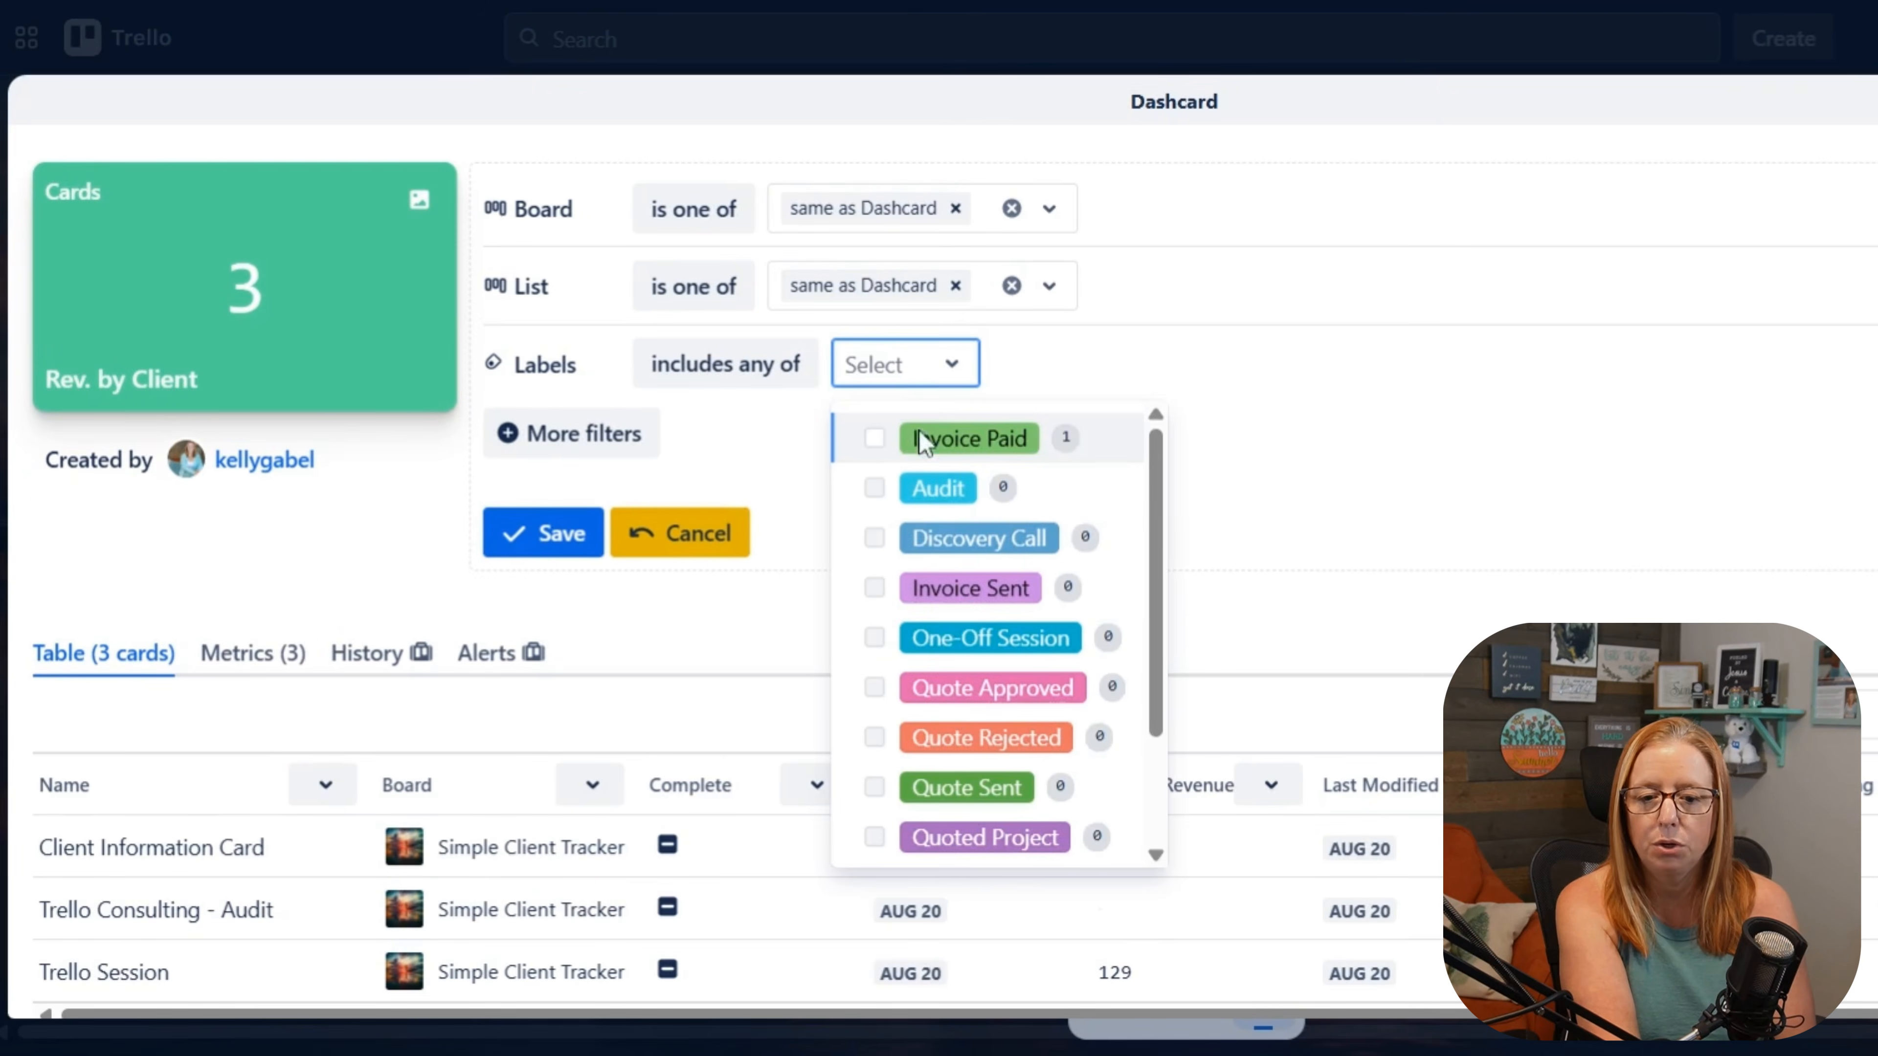
{"action": "left_click", "coordinate": [909, 444]}
{"action": "left_click", "coordinate": [1256, 374]}
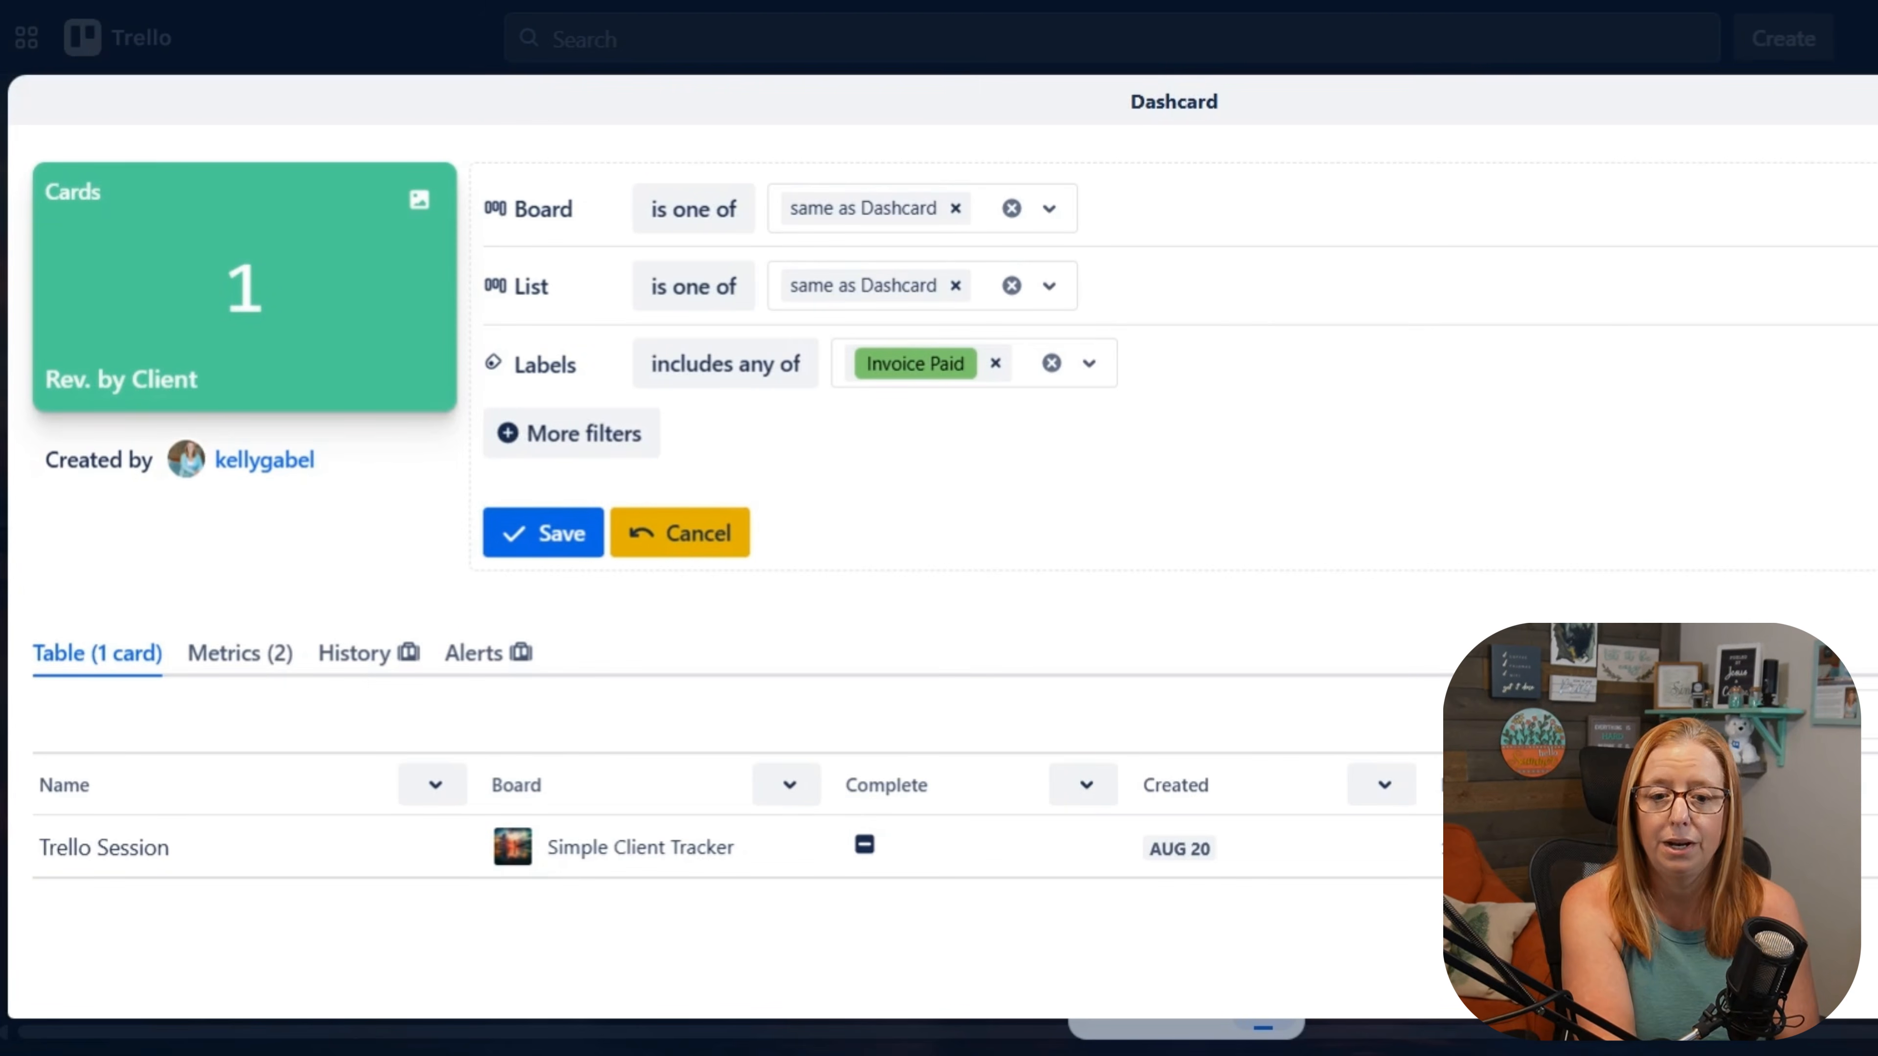
{"action": "left_click", "coordinate": [532, 540]}
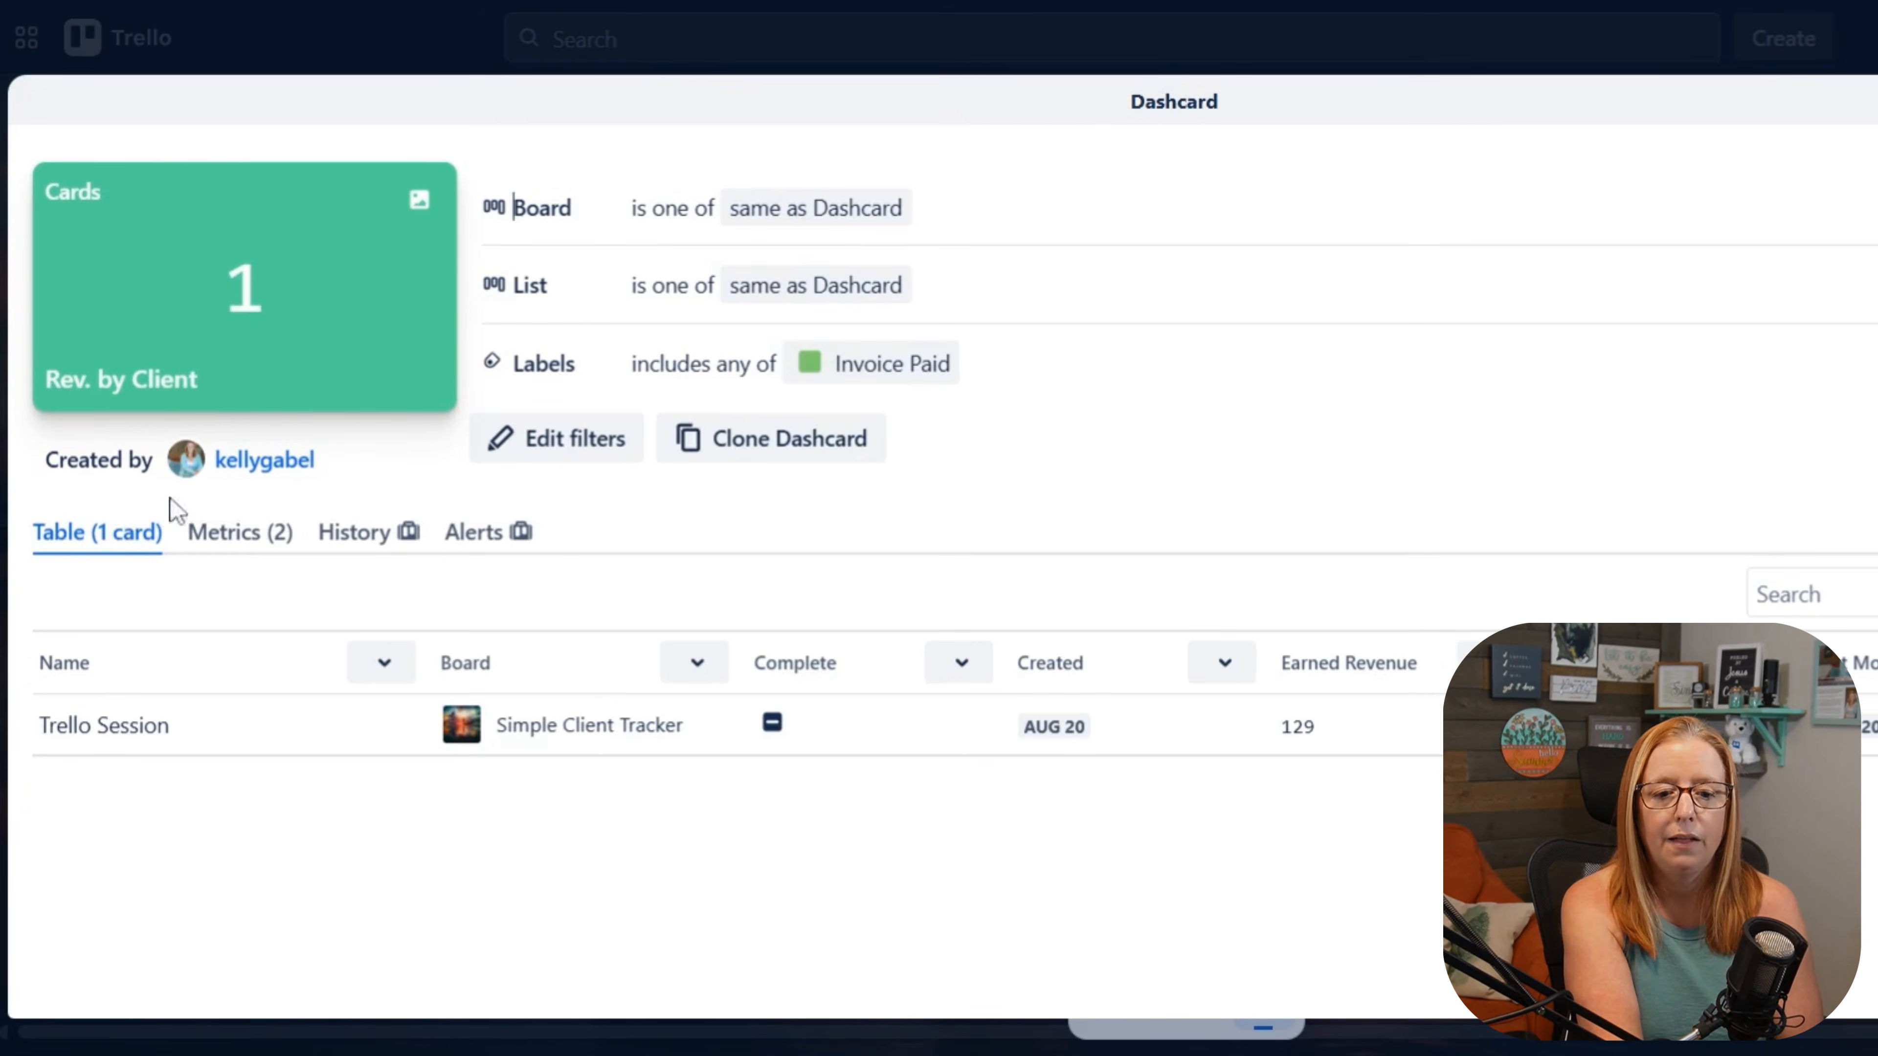
Step: Make the sum of Earned Revenue the Dashcard's displayed metric and return to the board
{"action": "left_click", "coordinate": [229, 548]}
{"action": "scroll", "coordinate": [426, 699], "scroll_direction": "down", "scroll_amount": 3}
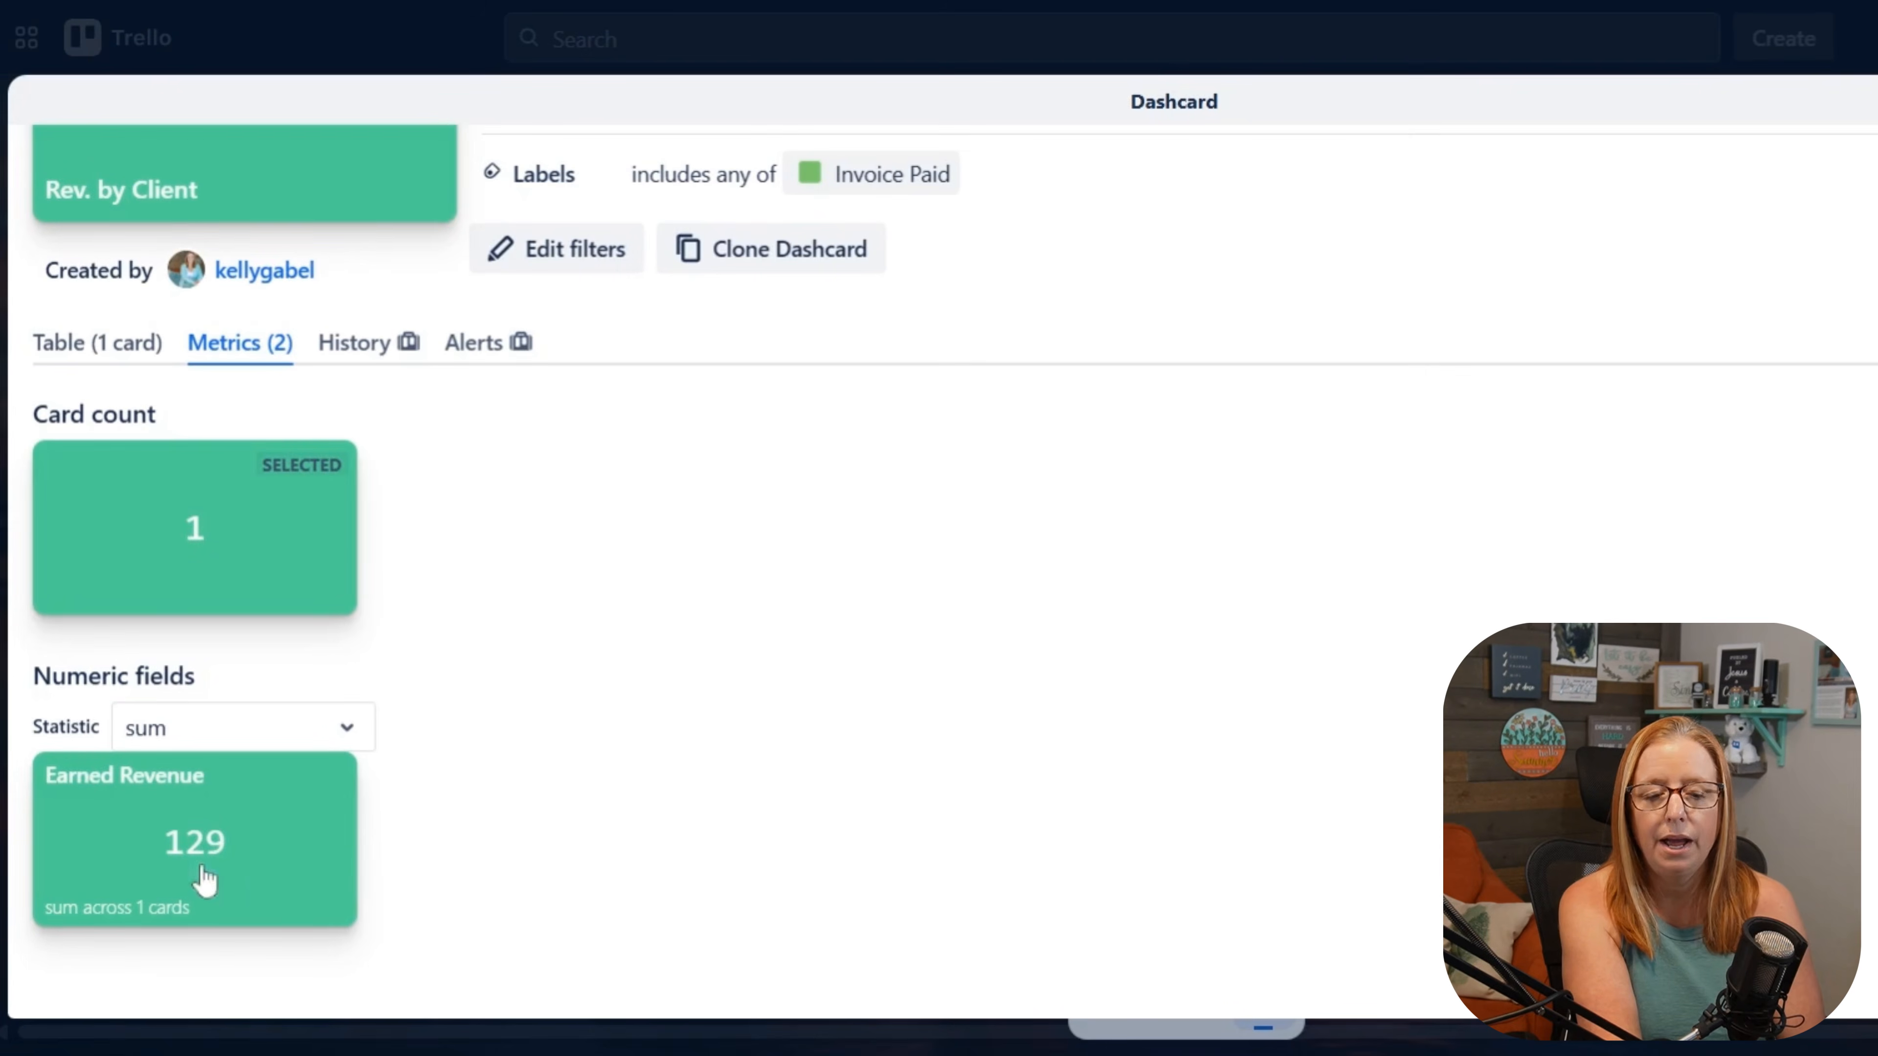
{"action": "left_click", "coordinate": [212, 749]}
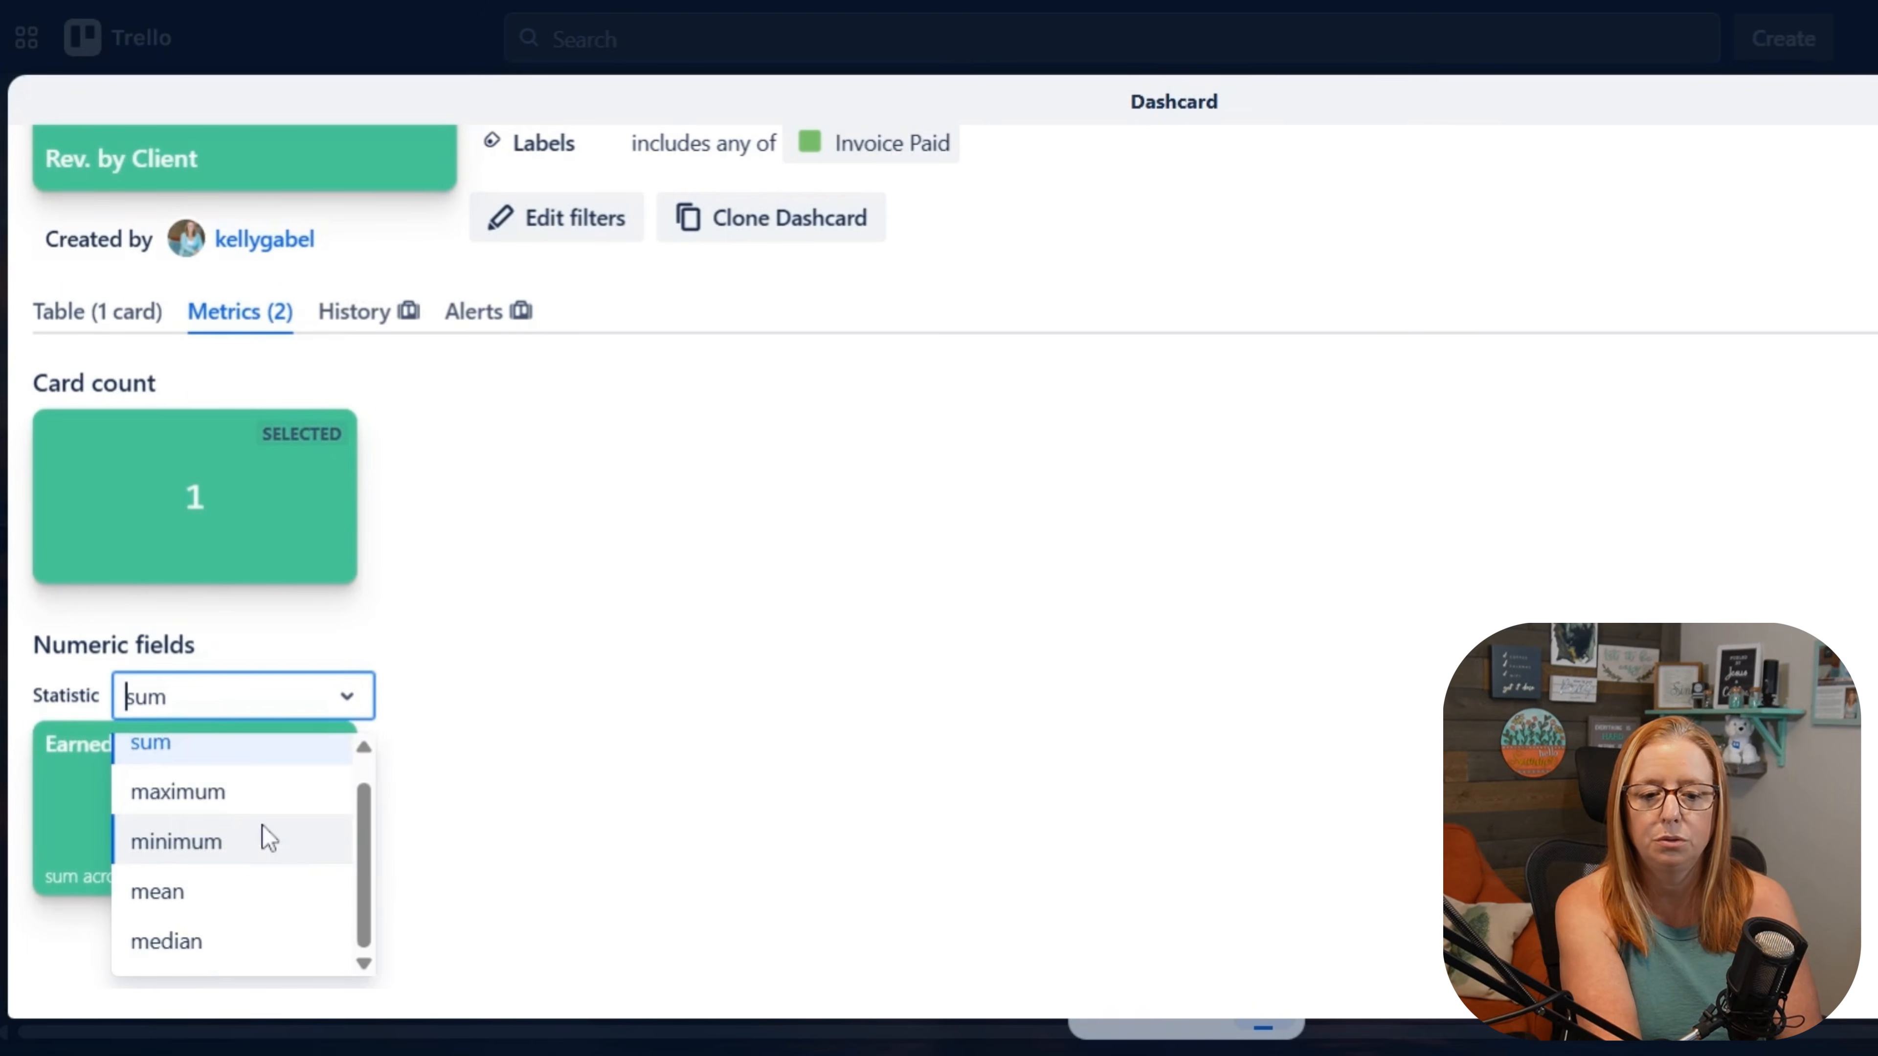
{"action": "scroll", "coordinate": [247, 910], "scroll_direction": "up", "scroll_amount": 1}
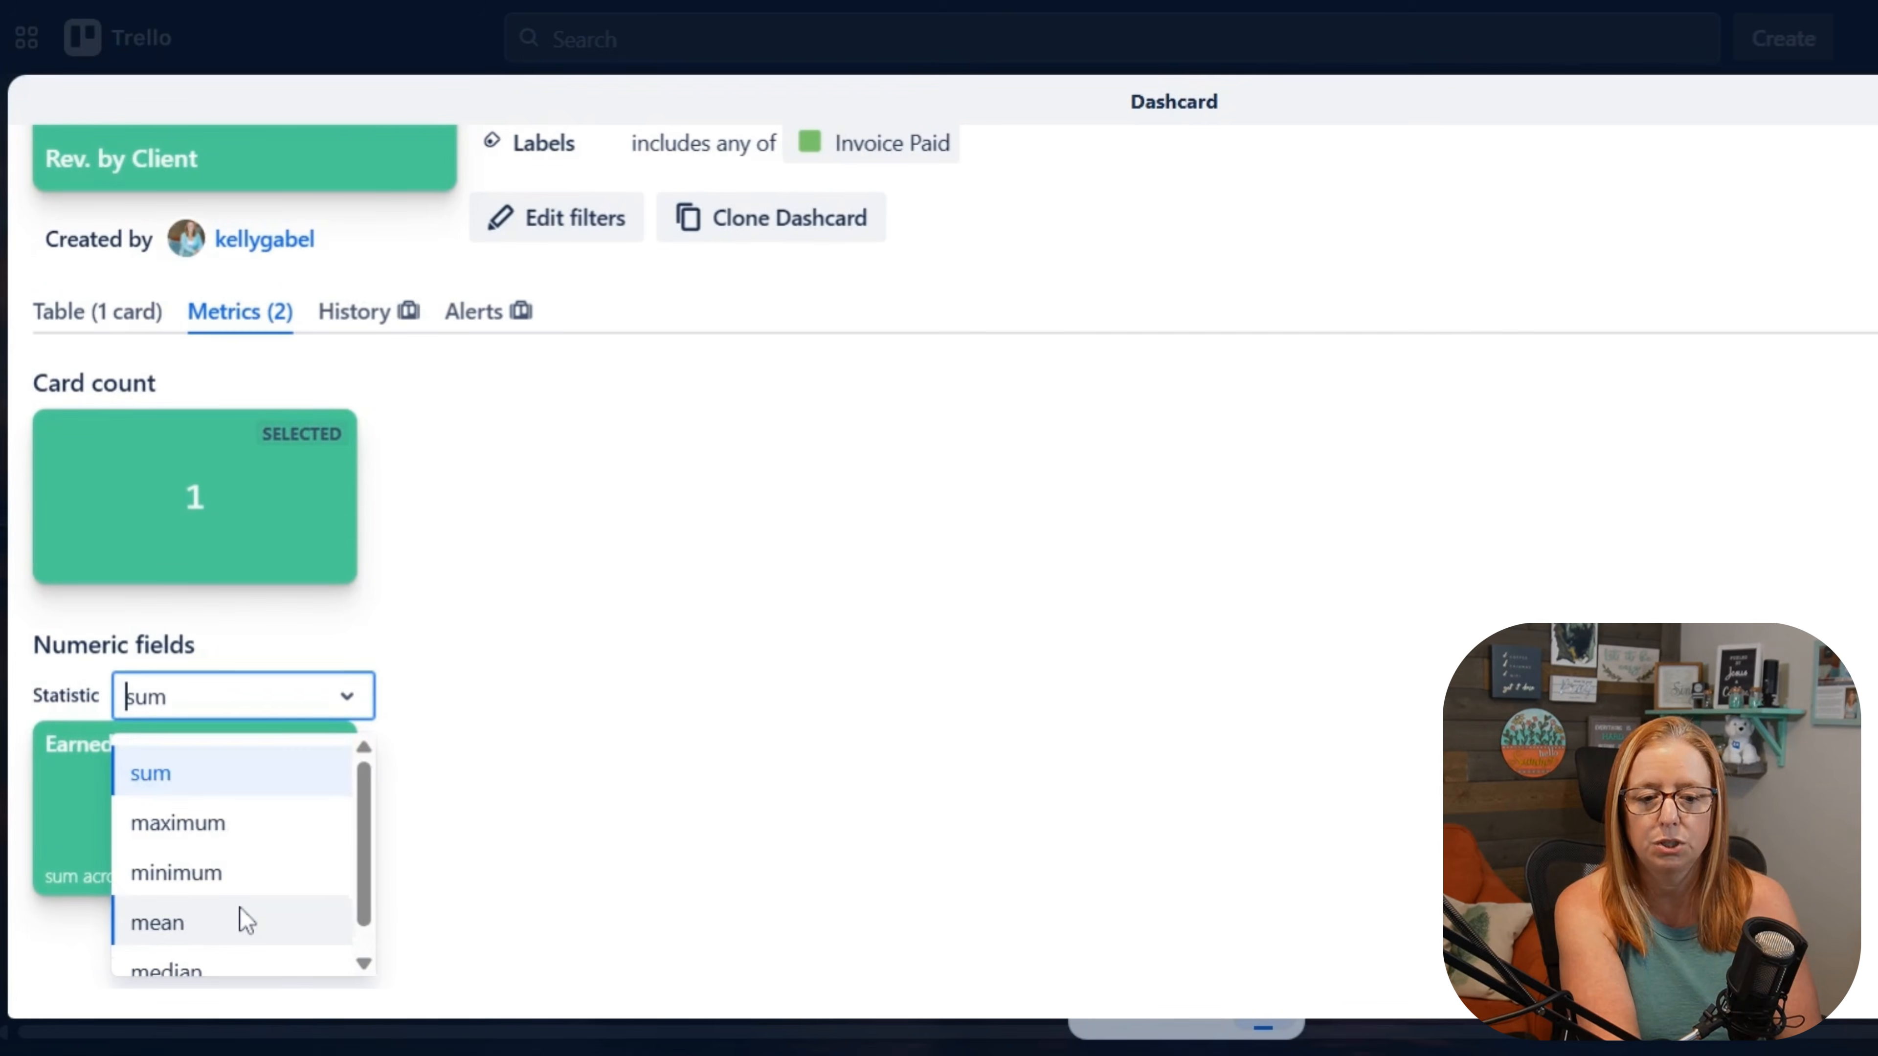
{"action": "left_click", "coordinate": [222, 774]}
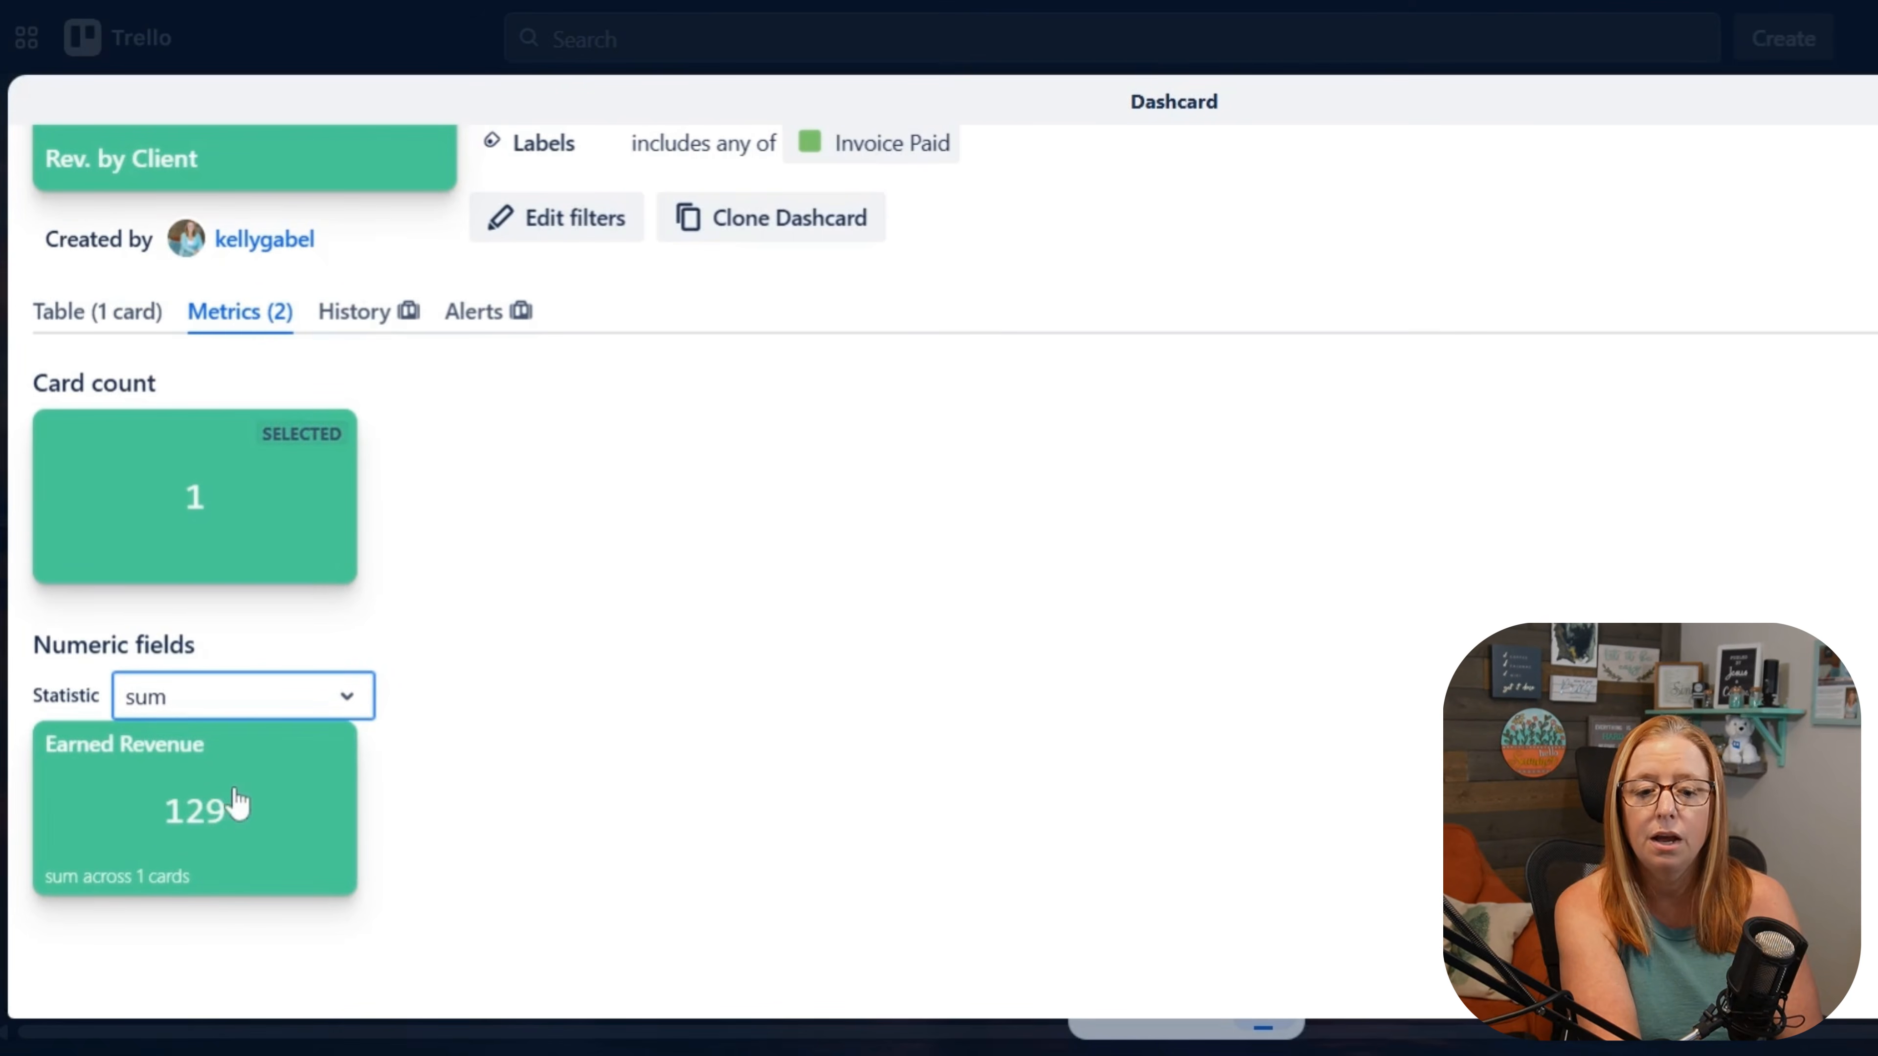
{"action": "left_click", "coordinate": [229, 814]}
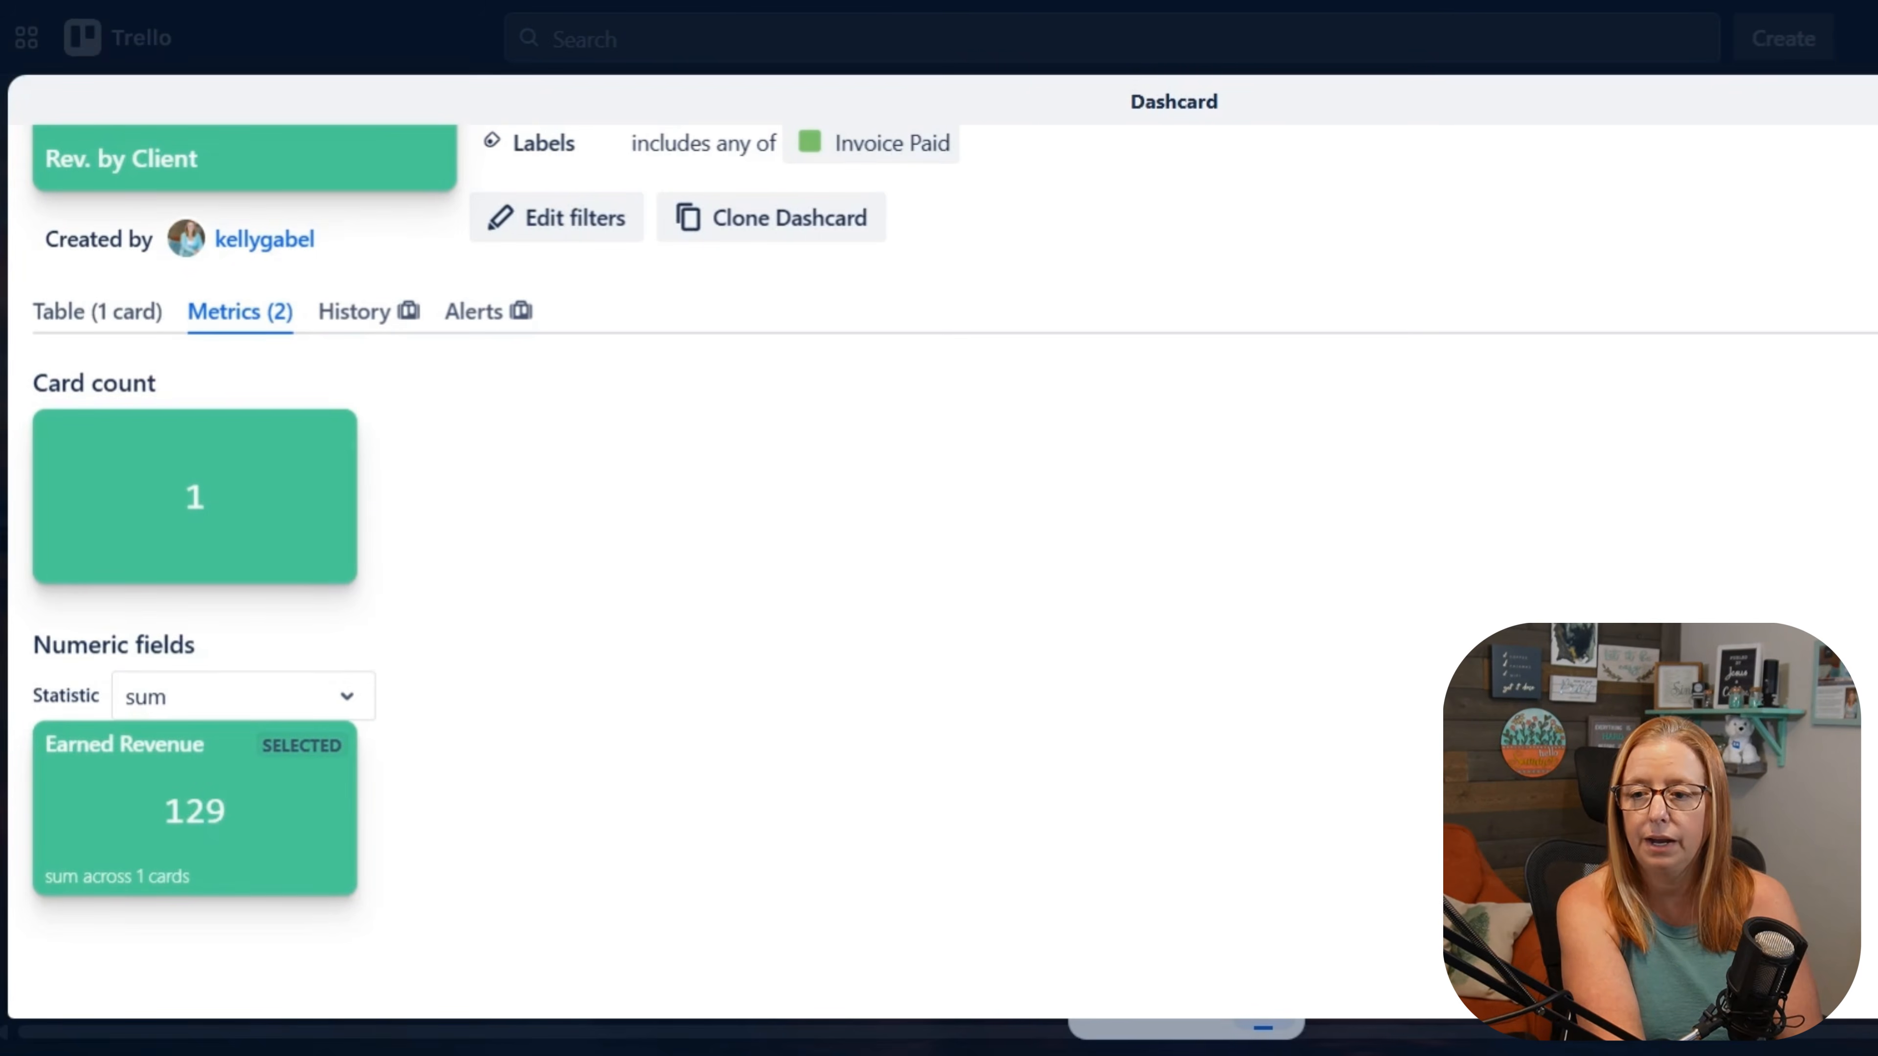
{"action": "key", "text": "Escape"}
{"action": "key", "text": "Escape"}
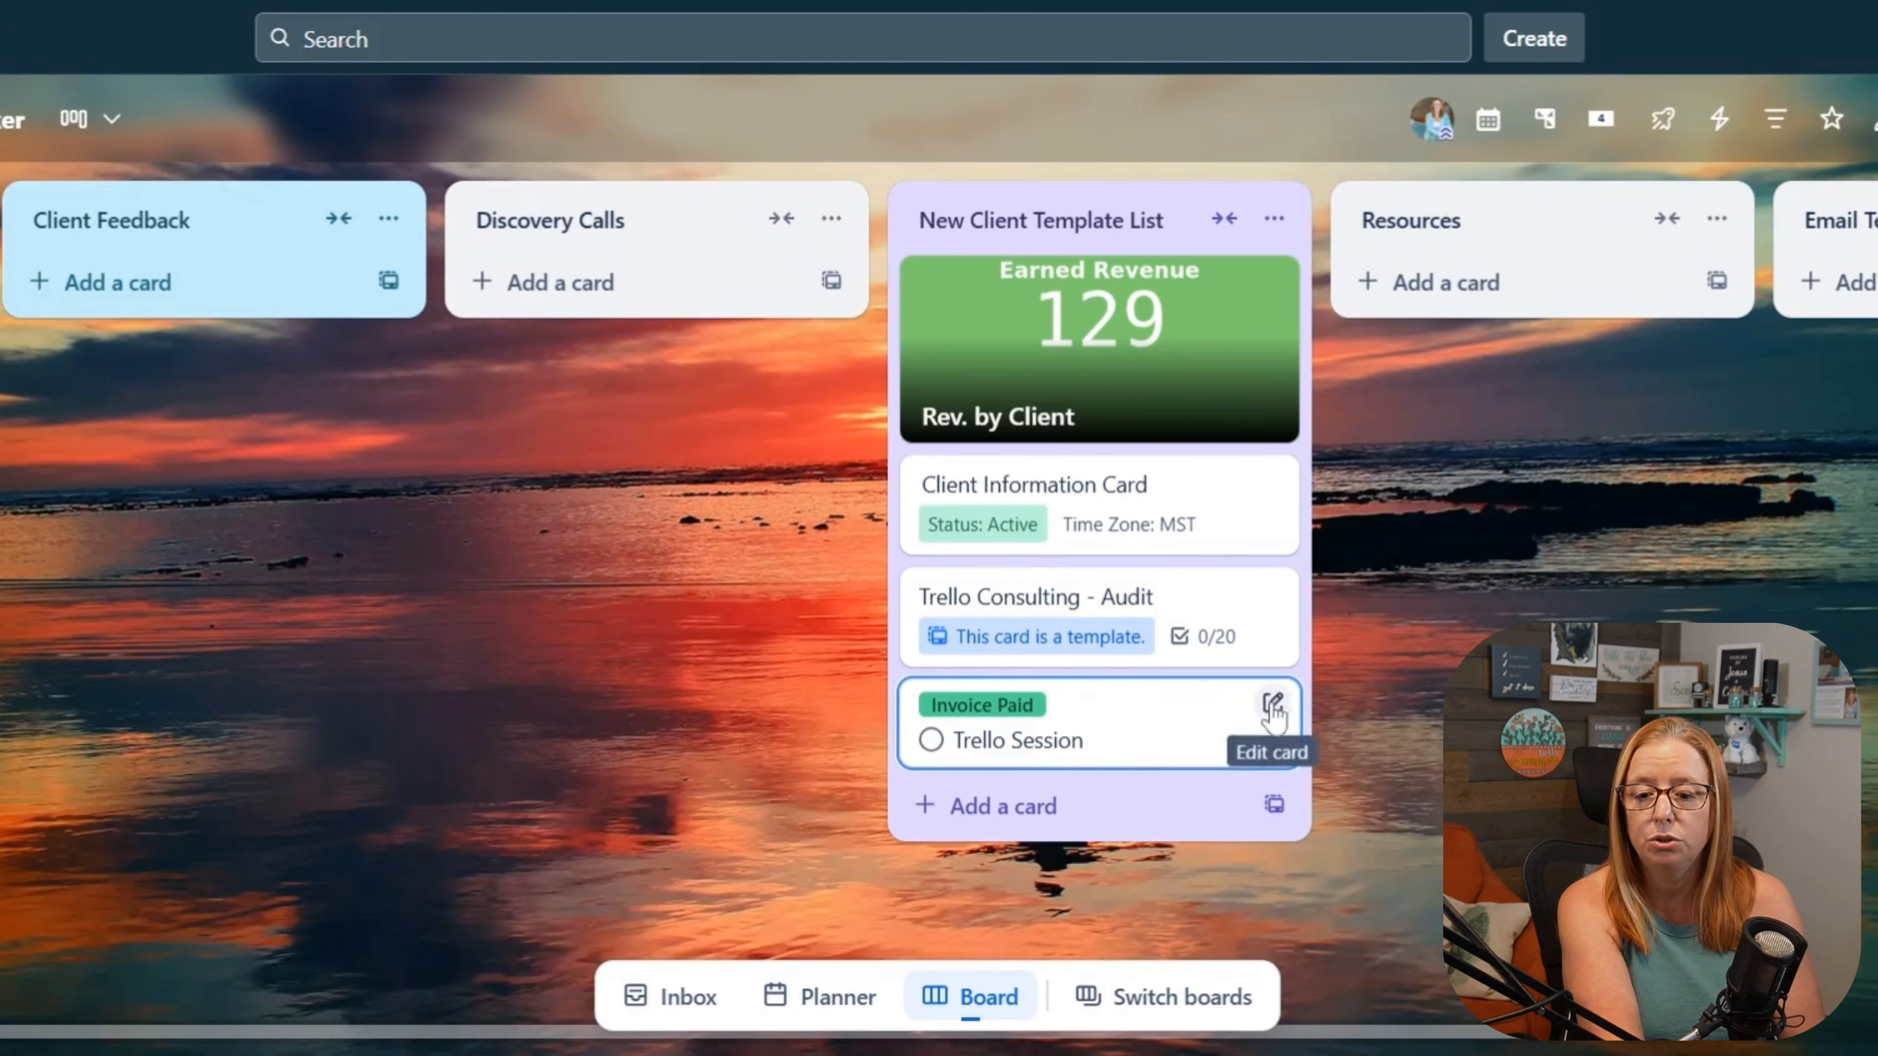
Step: Copy the Trello Session card within the New Client Template List, keeping its label and custom field
{"action": "left_click", "coordinate": [1521, 711]}
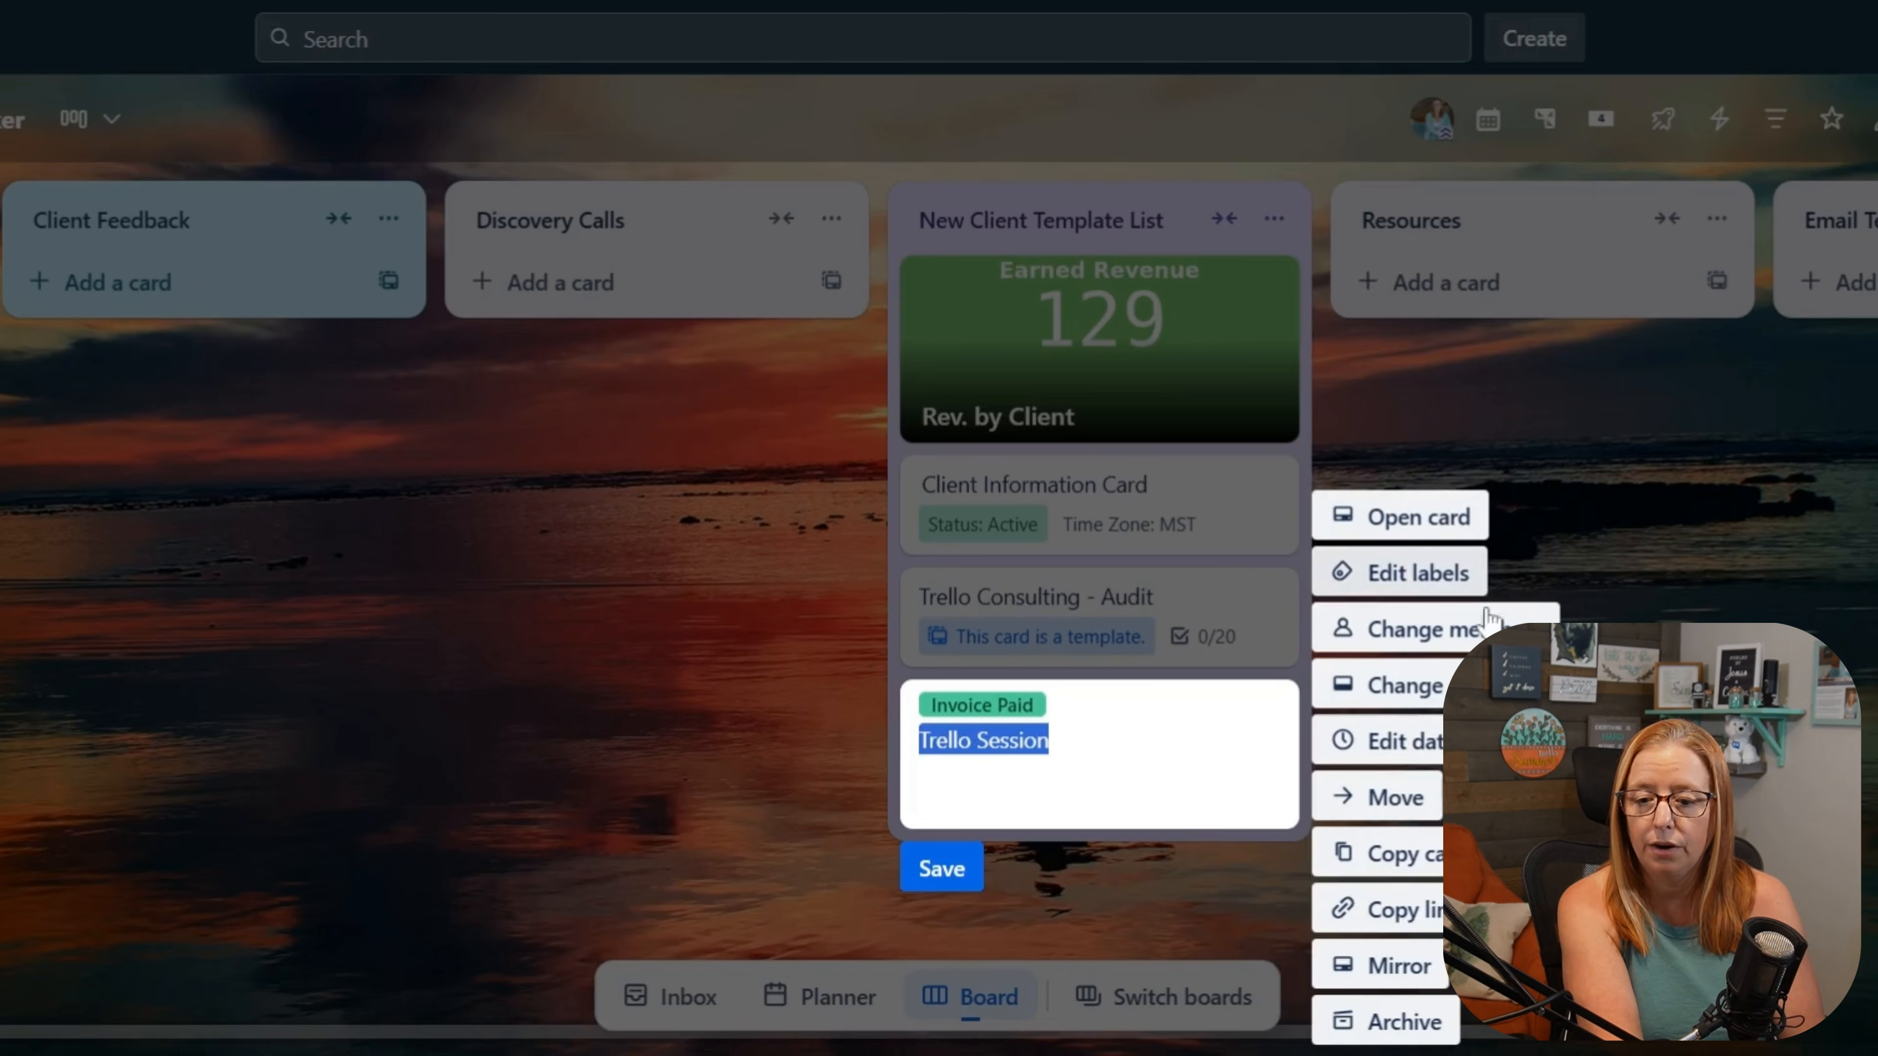
{"action": "left_click", "coordinate": [1414, 850]}
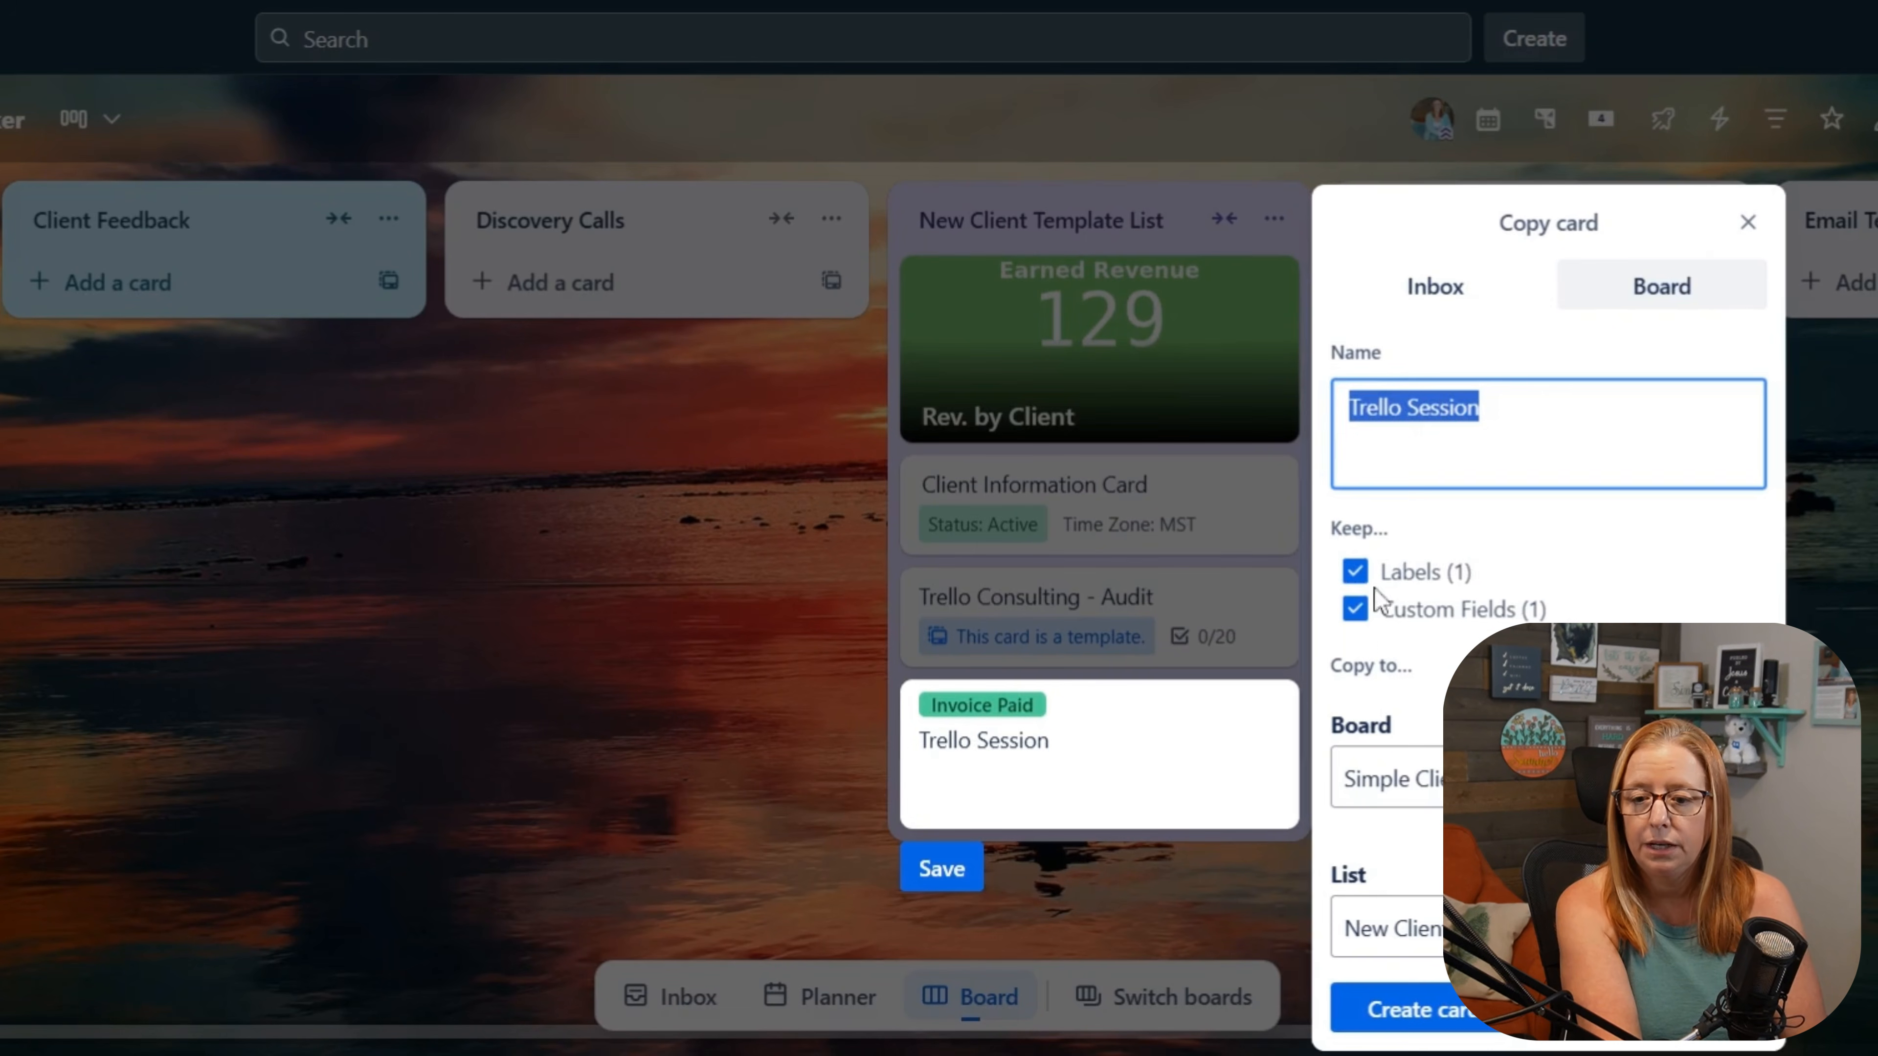
{"action": "left_click", "coordinate": [1460, 1025]}
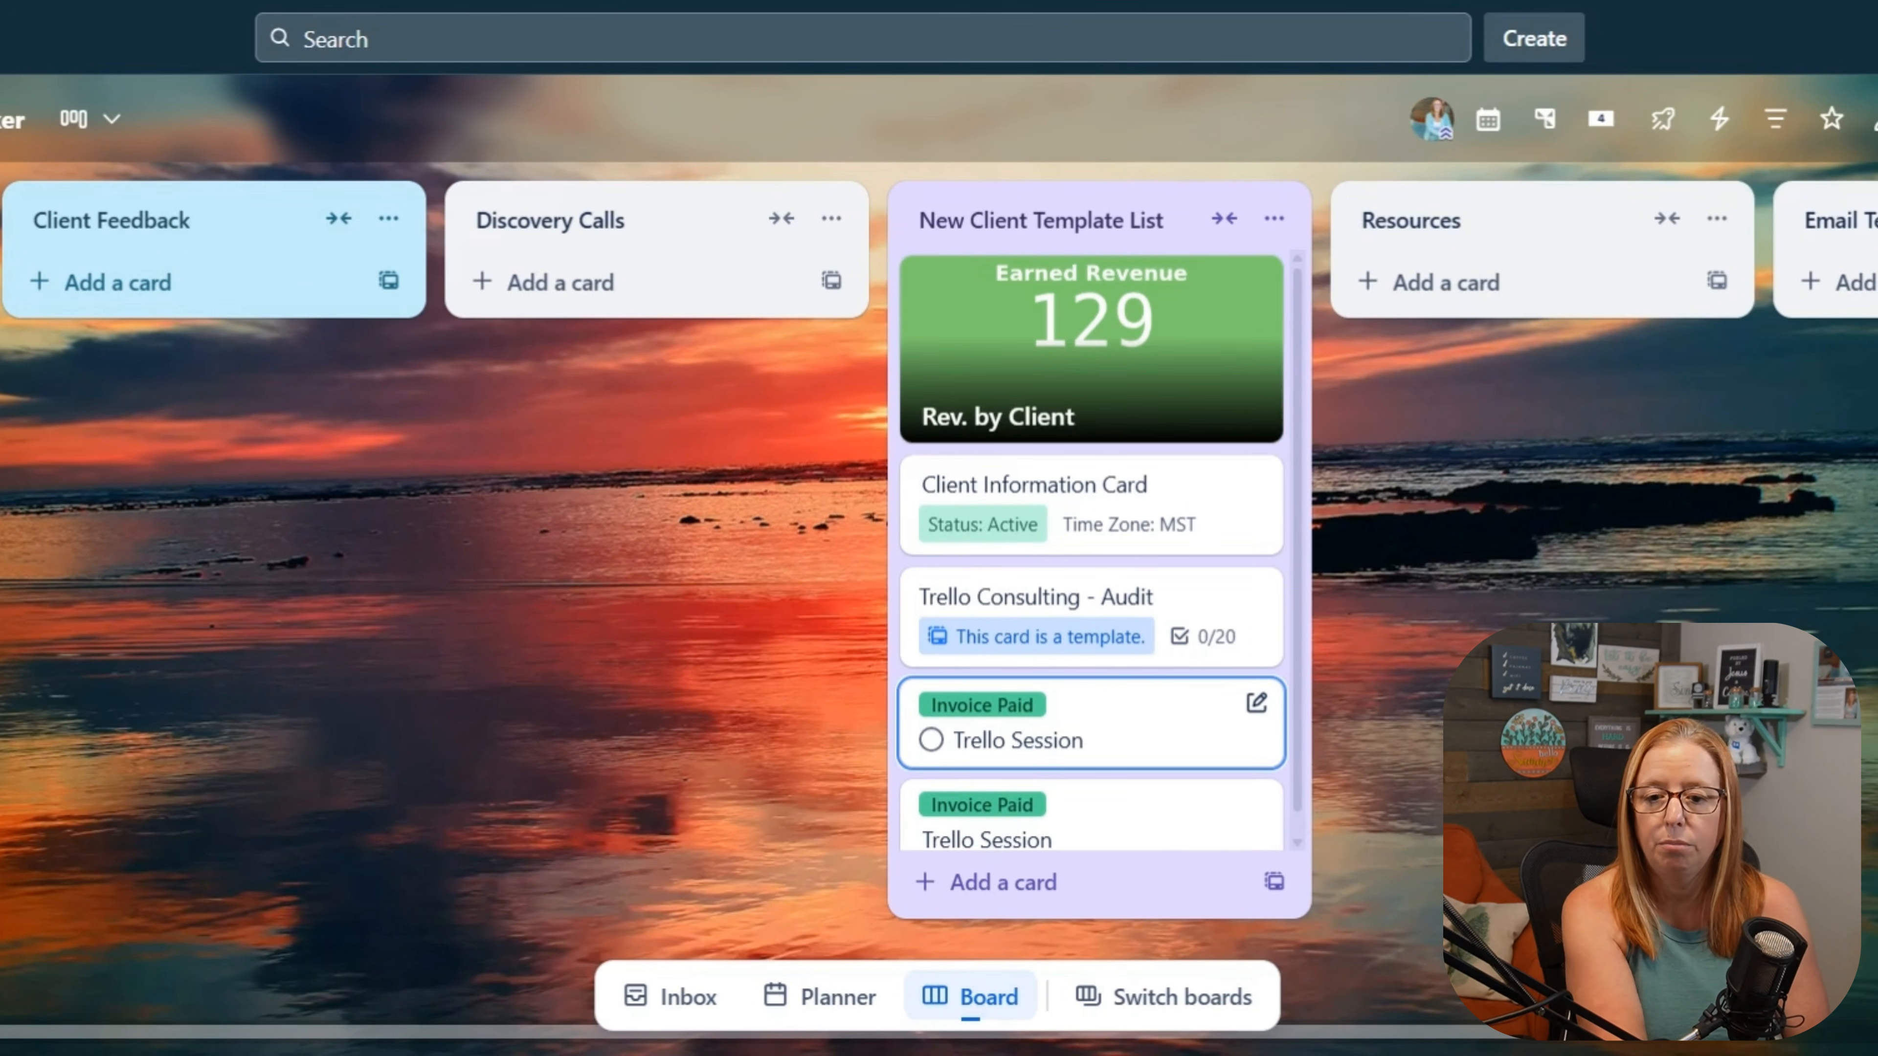
Step: Archive both Trello Session cards in the New Client Template List
{"action": "scroll", "coordinate": [1186, 769], "scroll_direction": "down", "scroll_amount": 1}
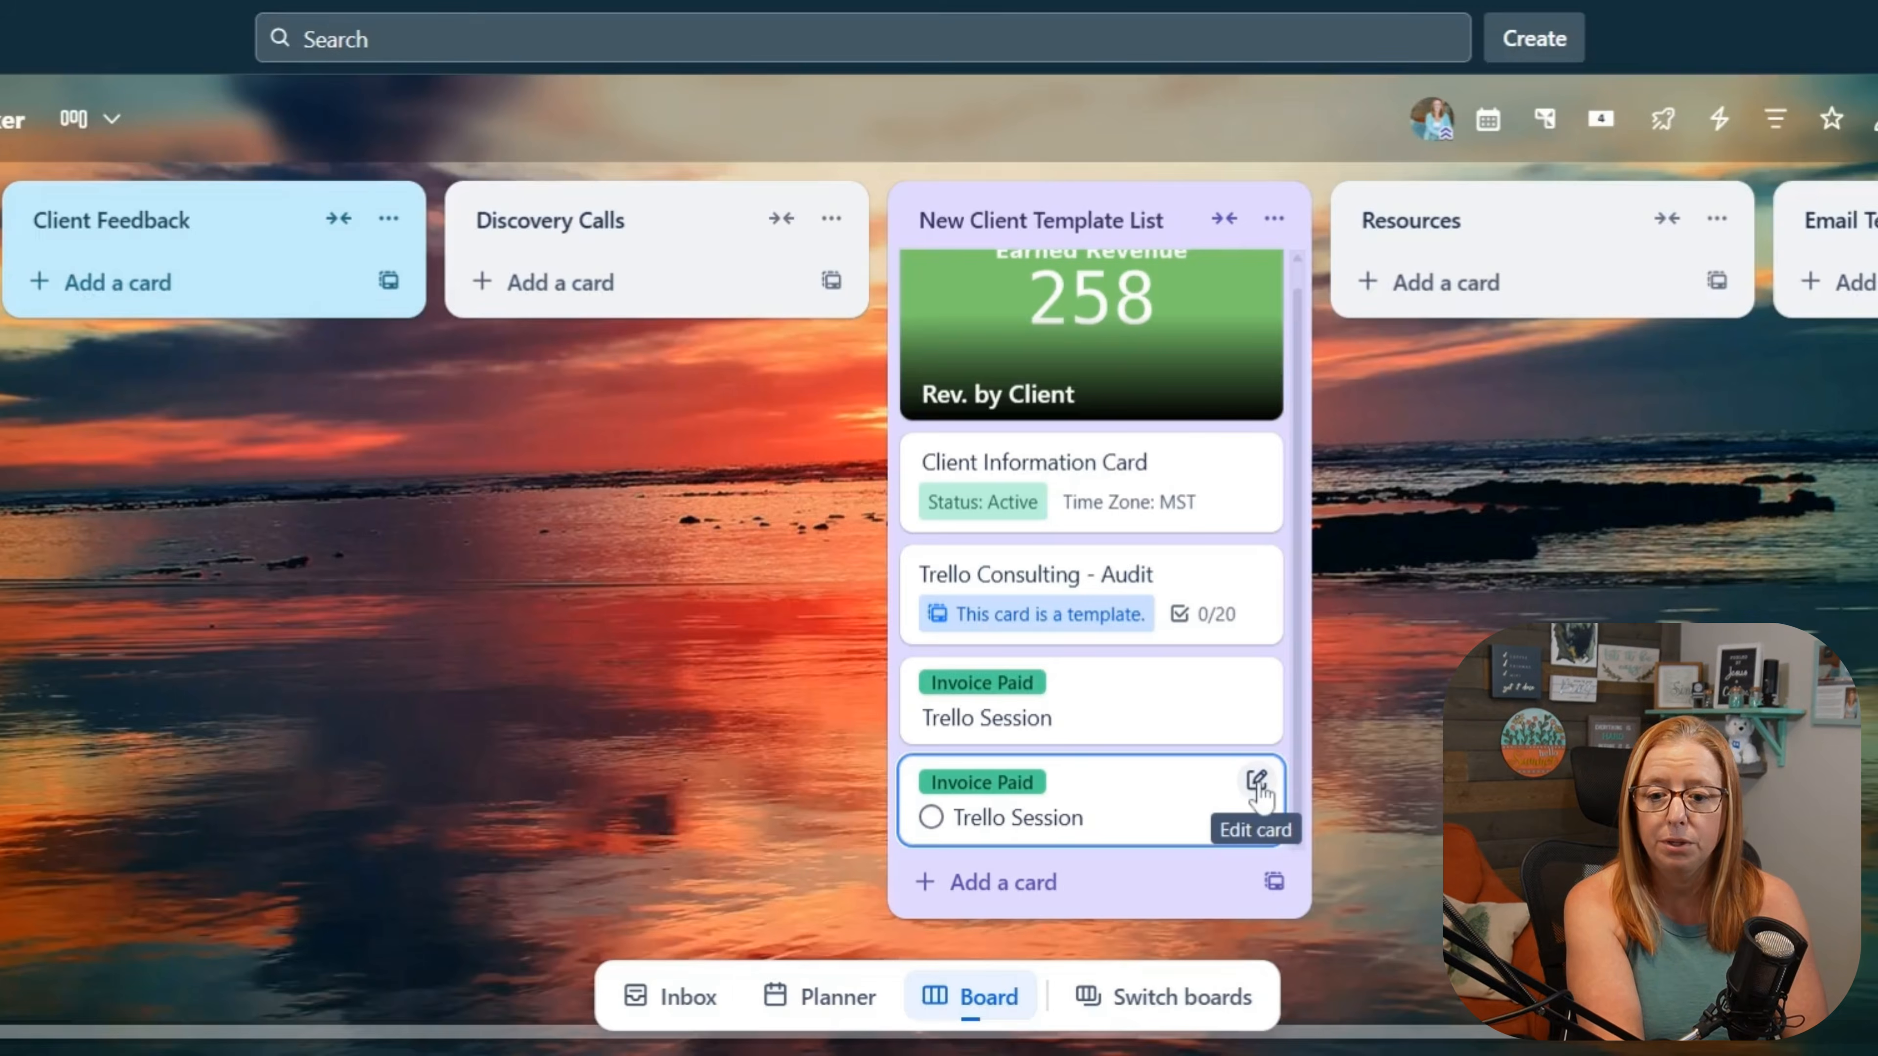
{"action": "left_click", "coordinate": [1256, 782]}
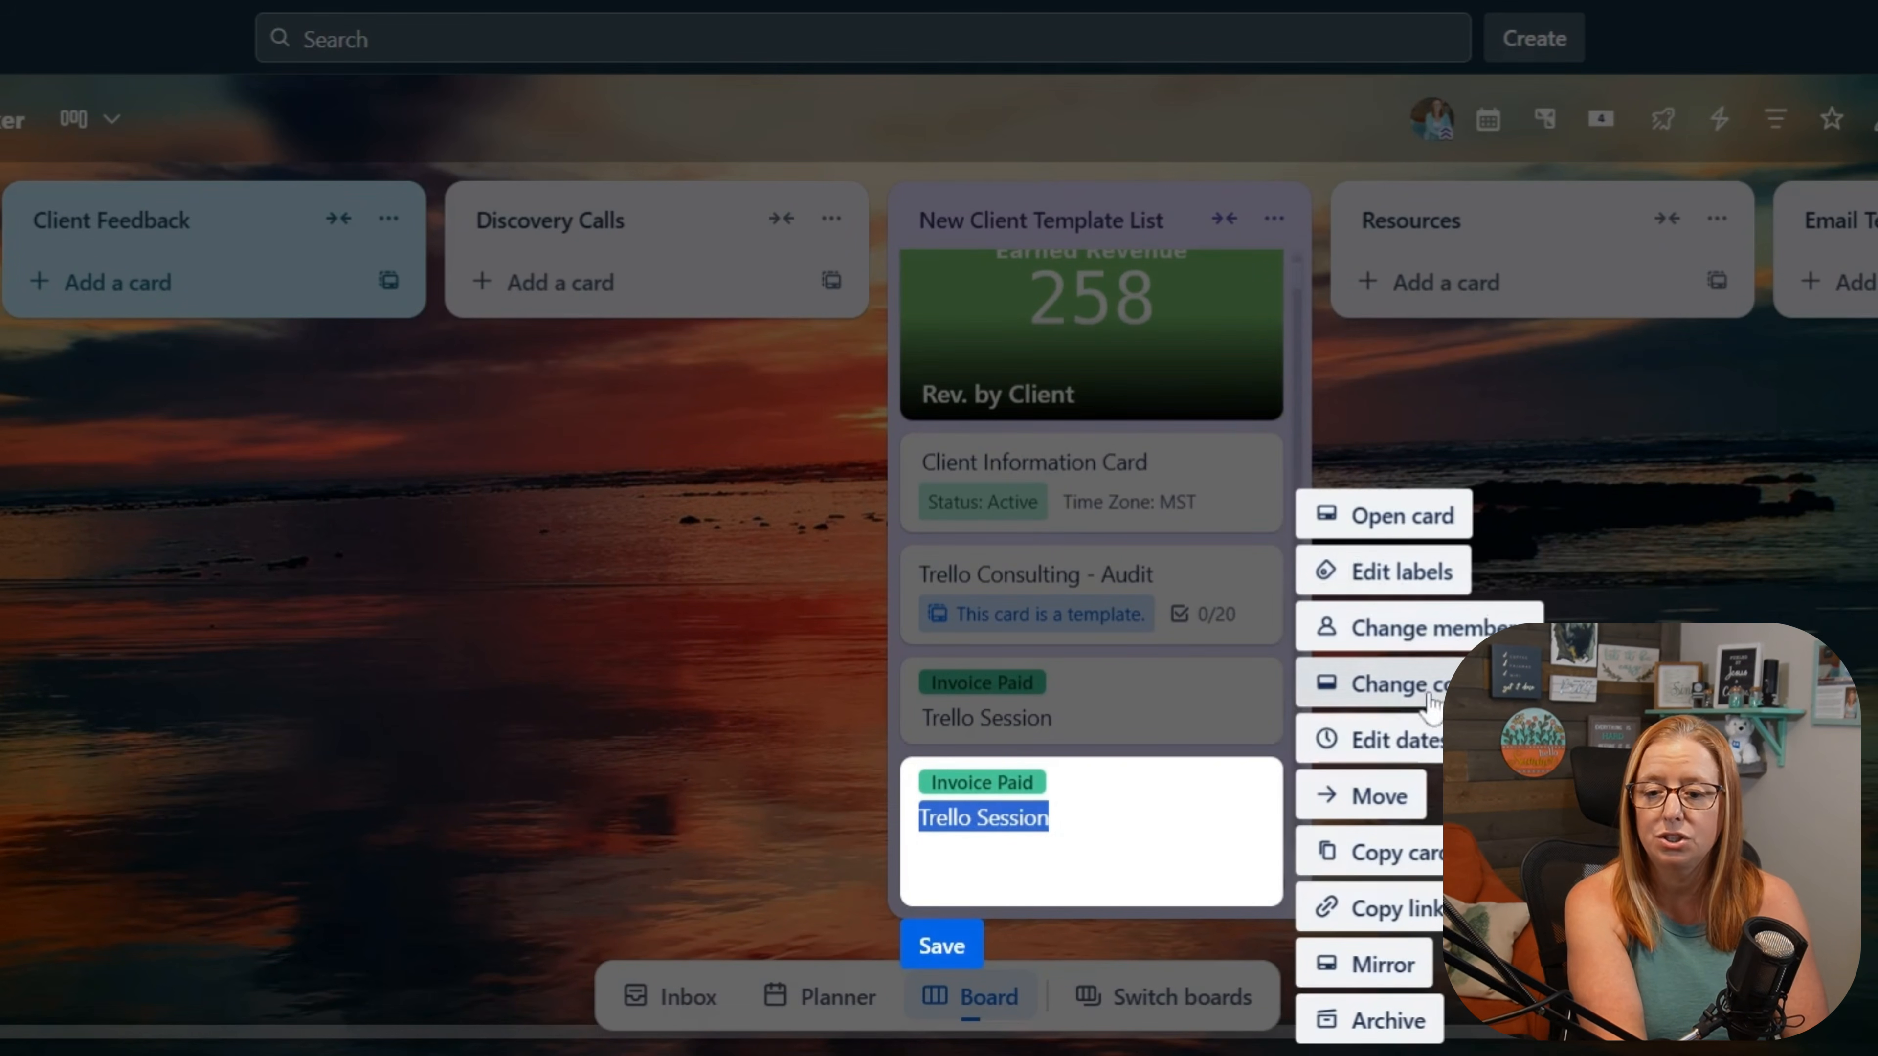
{"action": "left_click", "coordinate": [1383, 1021]}
{"action": "left_click", "coordinate": [1272, 704]}
{"action": "left_click", "coordinate": [1377, 1022]}
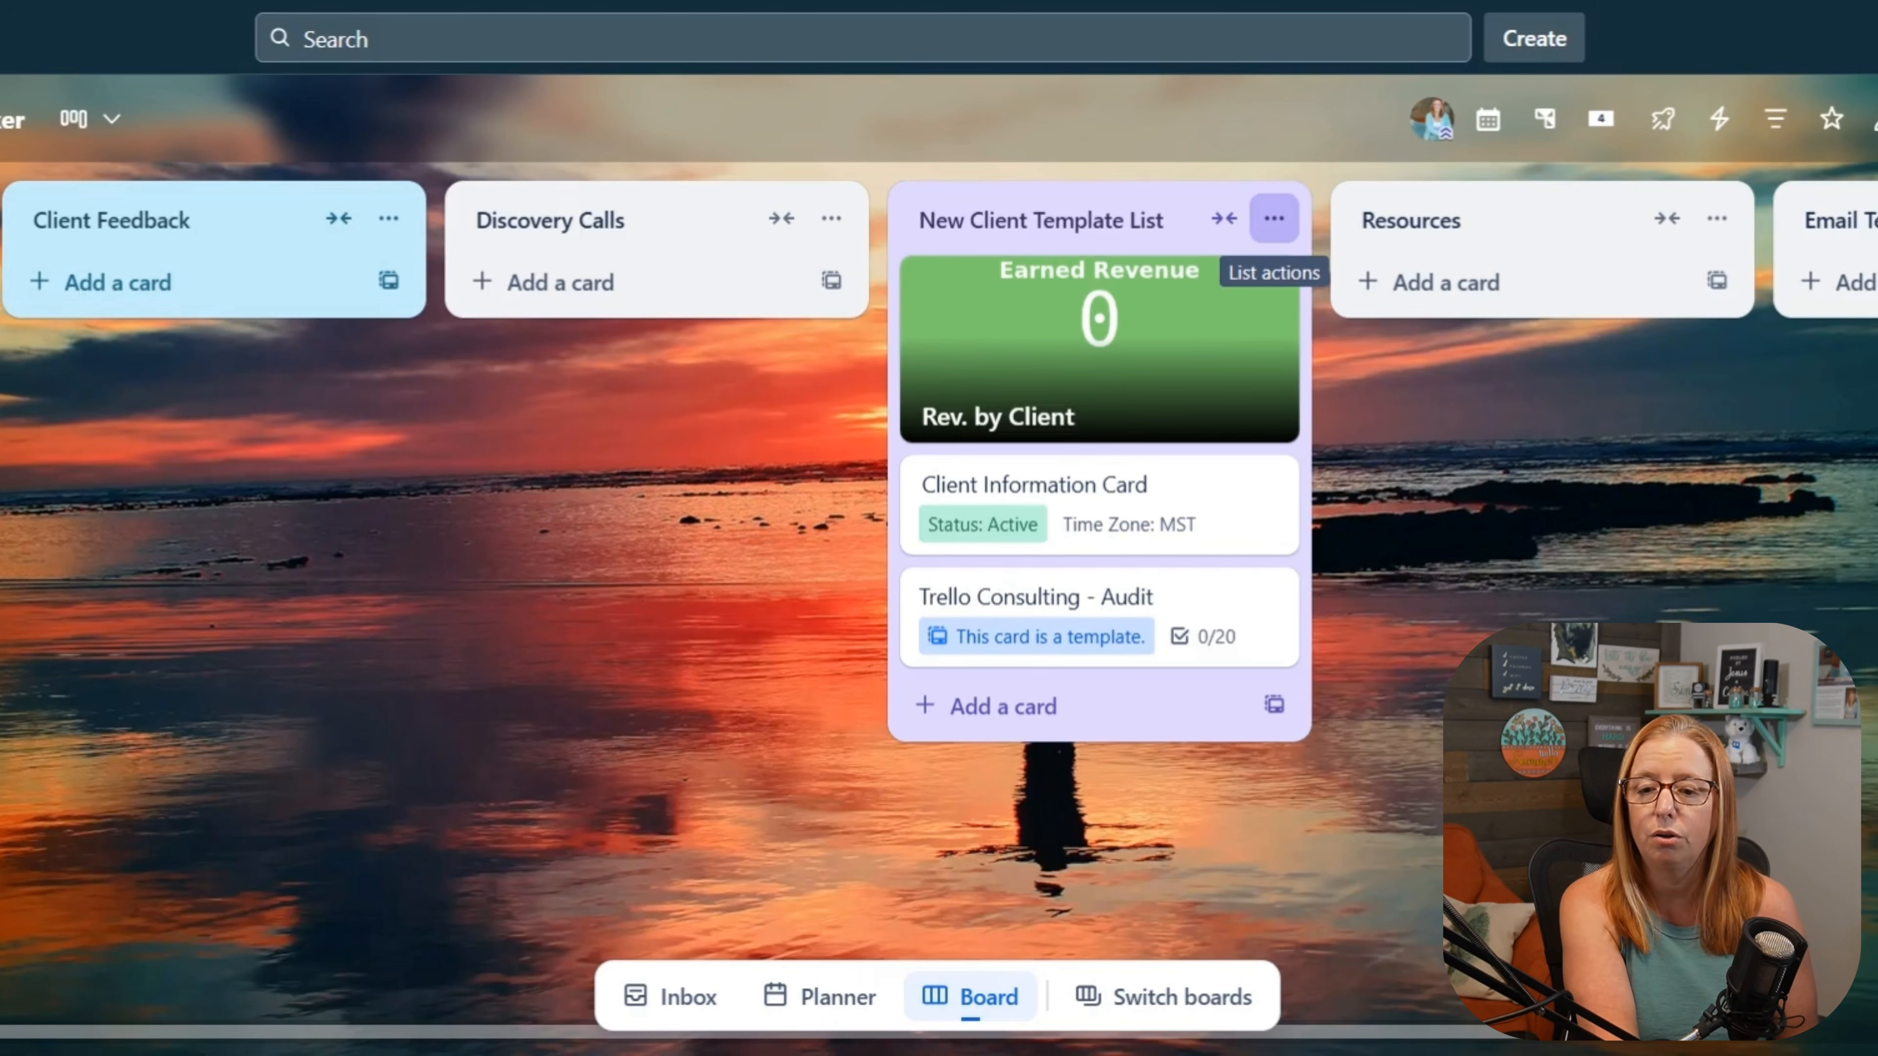
Step: Copy the New Client Template List as a new list named with the client's full name followed by "- Acme Inc"
{"action": "left_click", "coordinate": [1273, 218]}
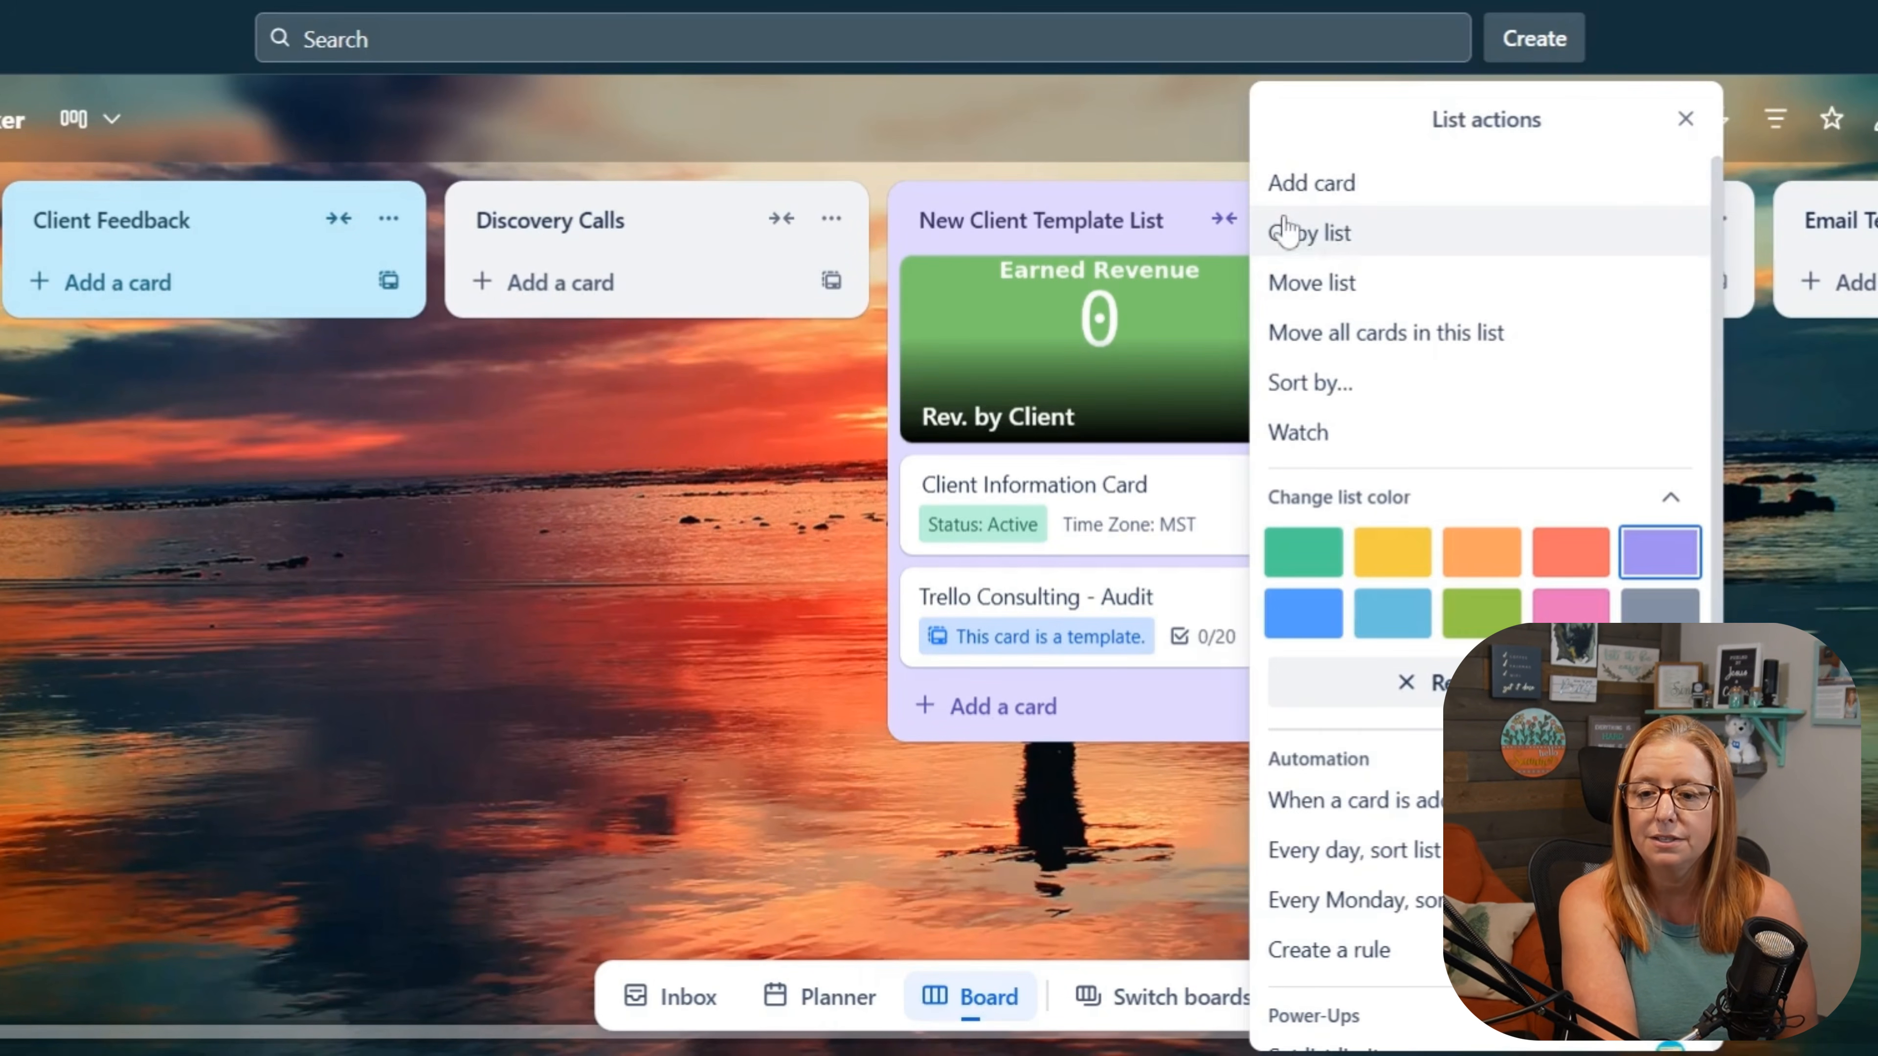
{"action": "left_click", "coordinate": [1304, 248]}
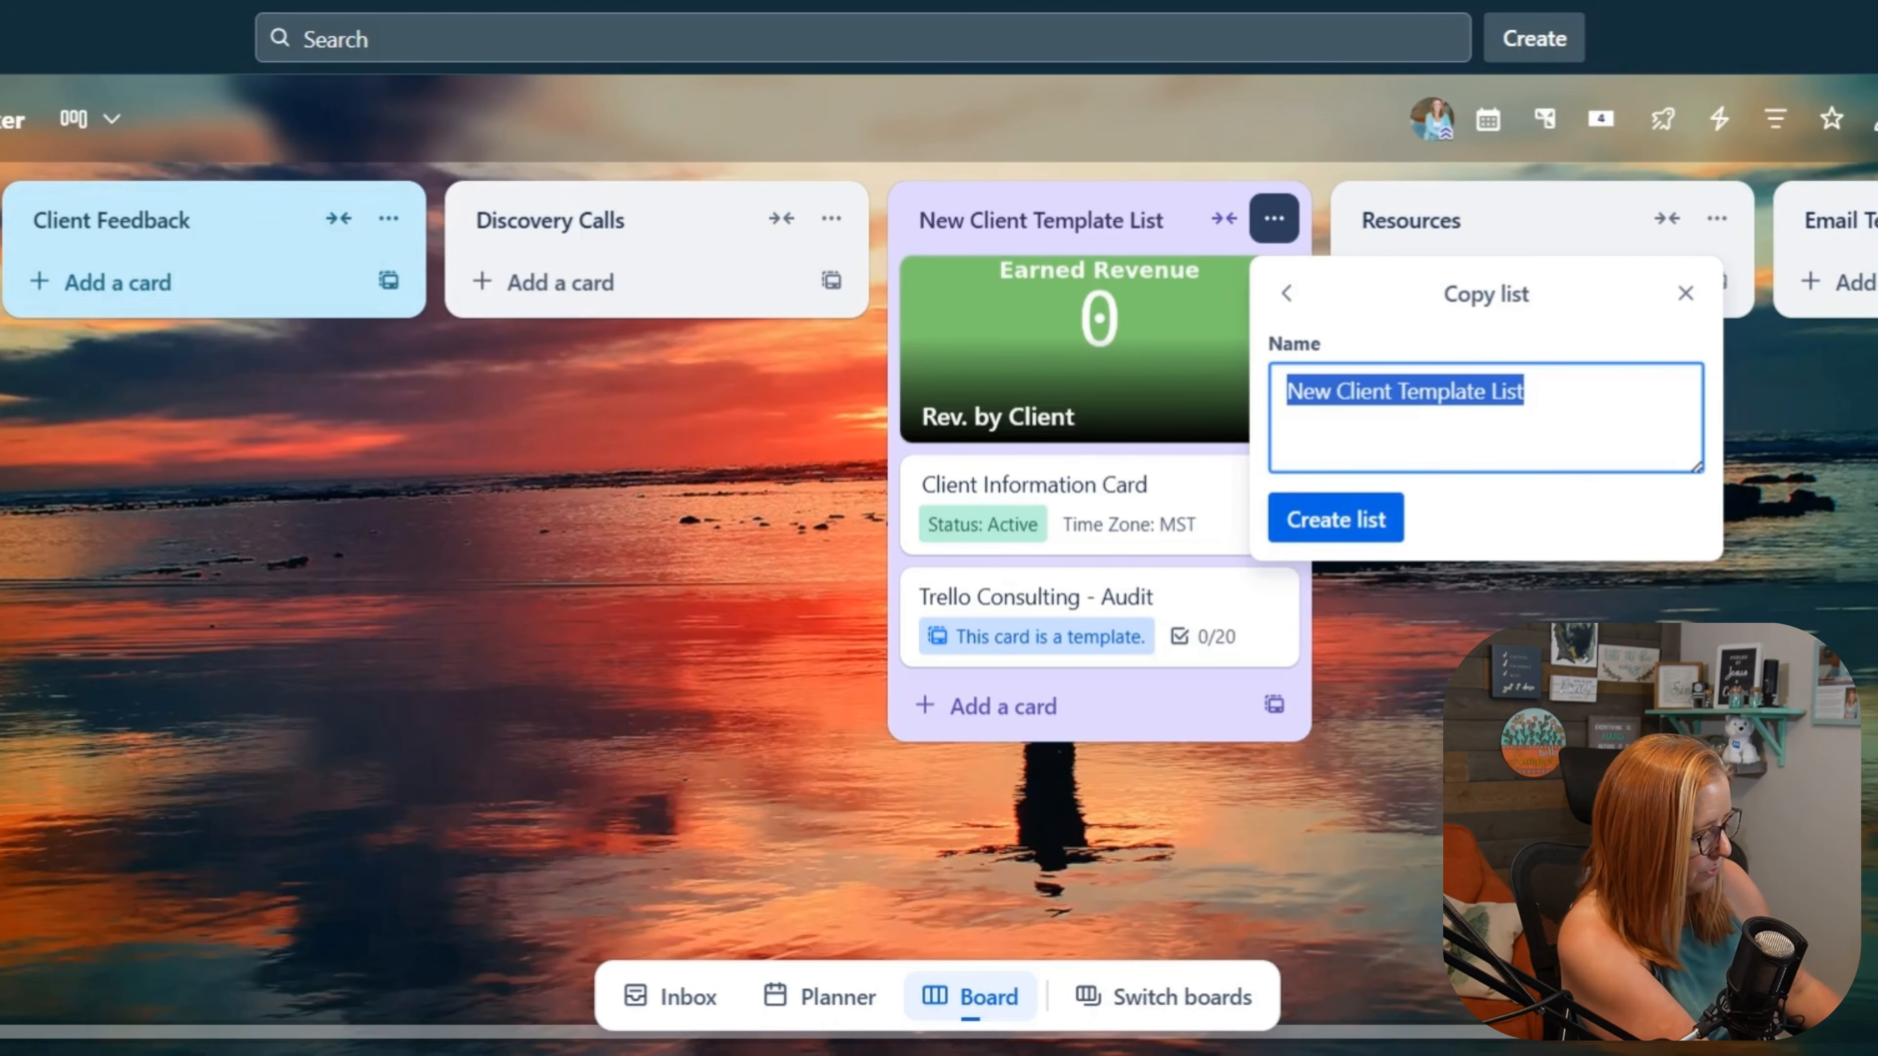
{"action": "type", "text": "Jane"}
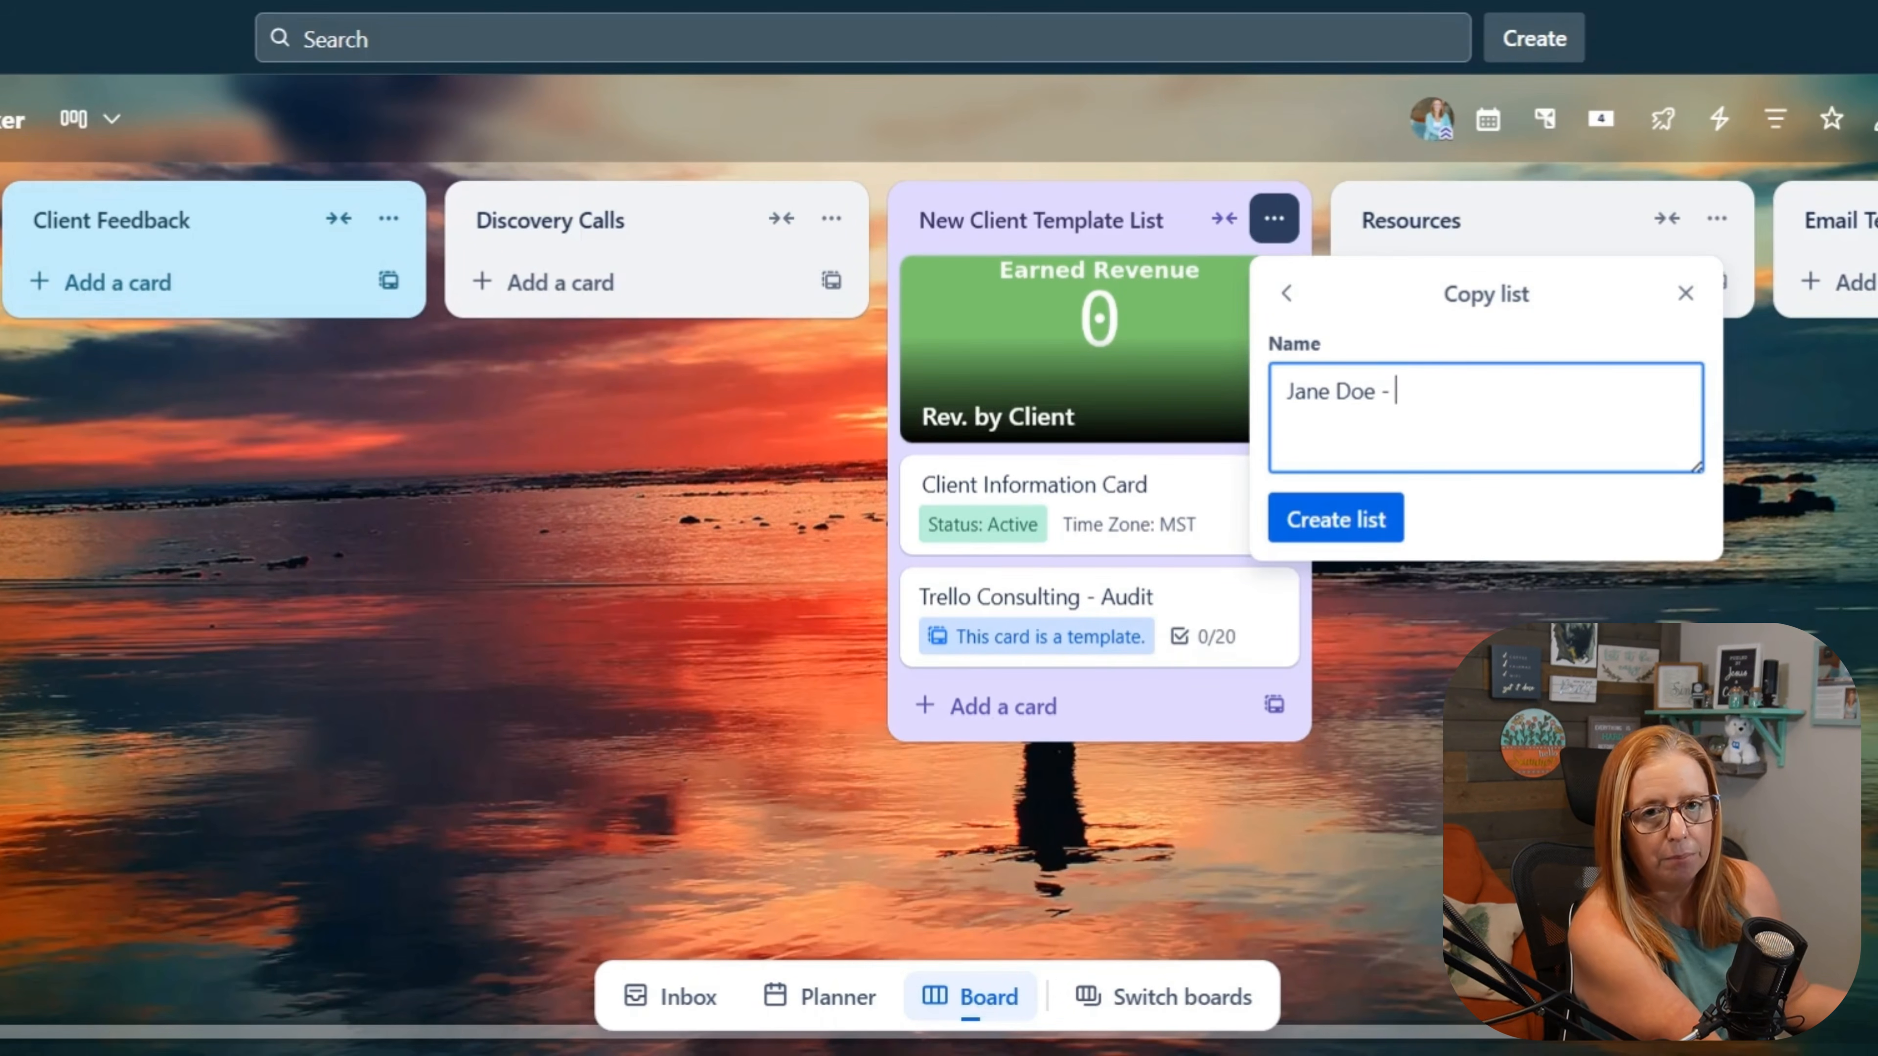
{"action": "type", "text": "Doe - X"}
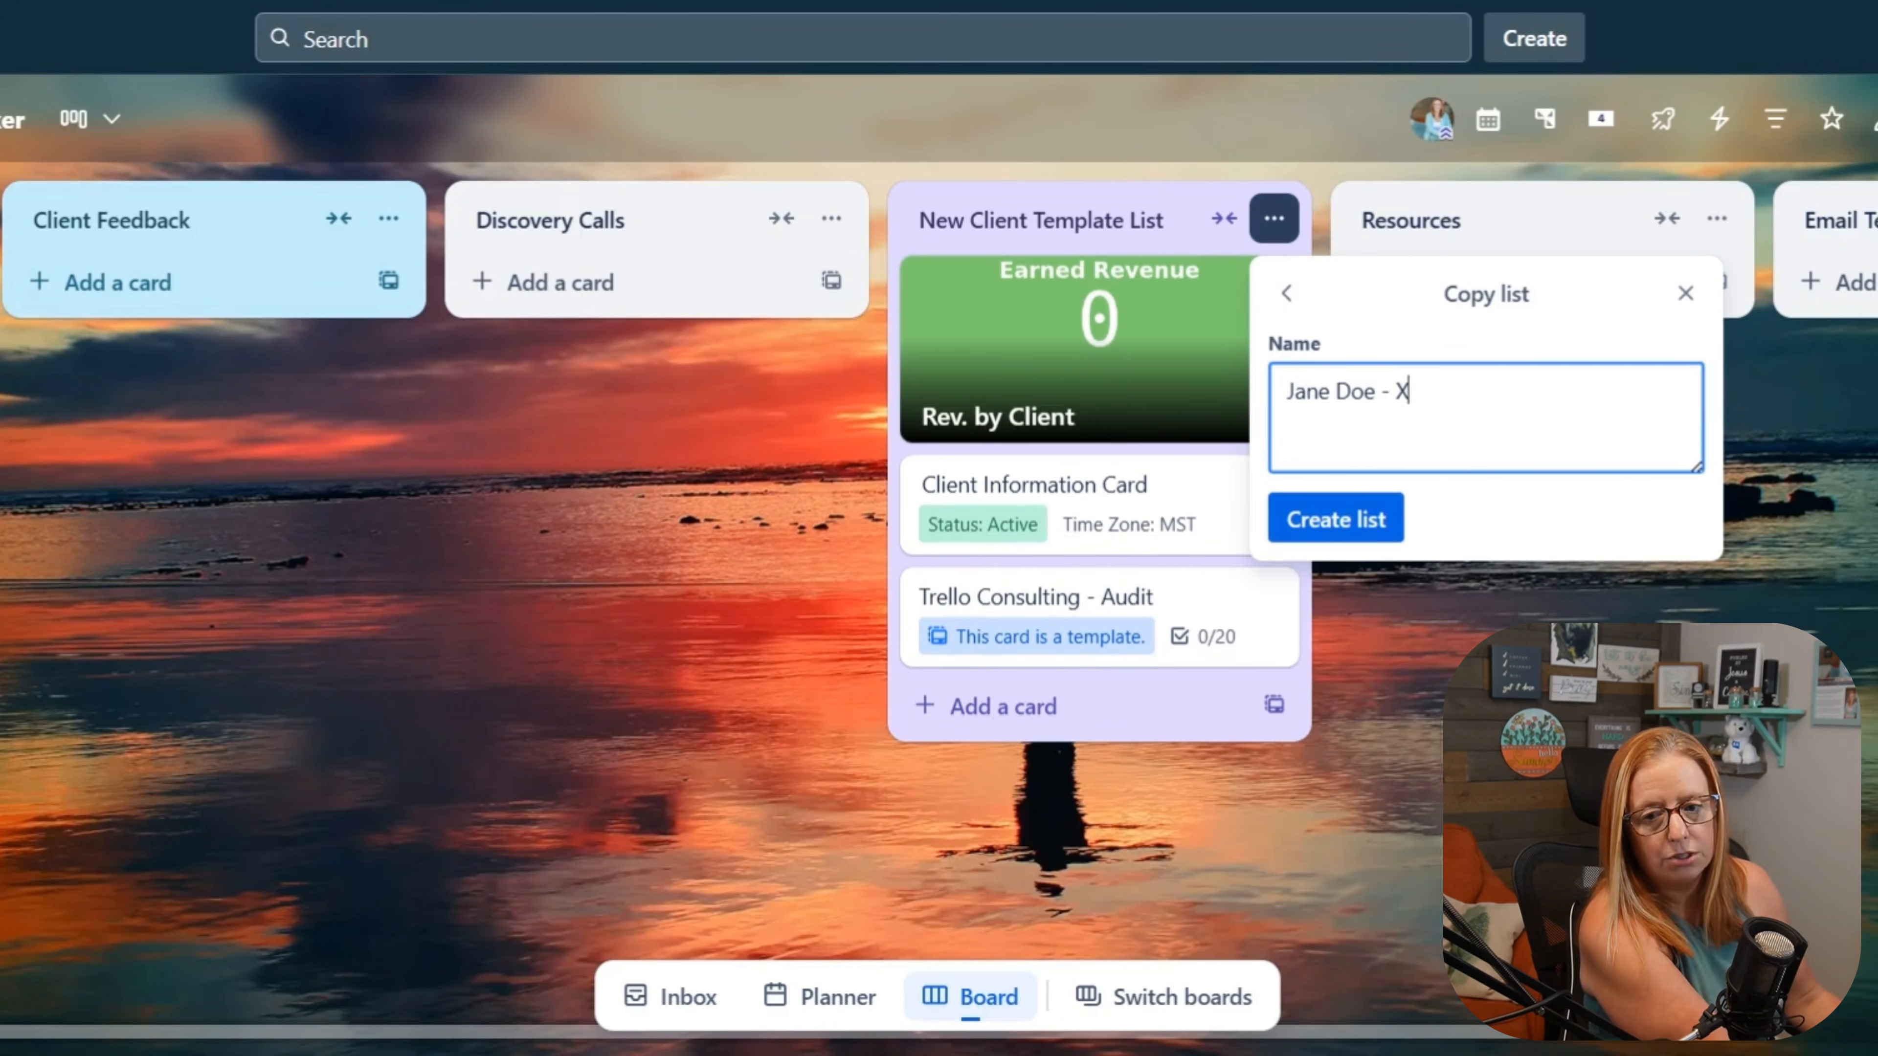
{"action": "type", "text": "TAcme Inc"}
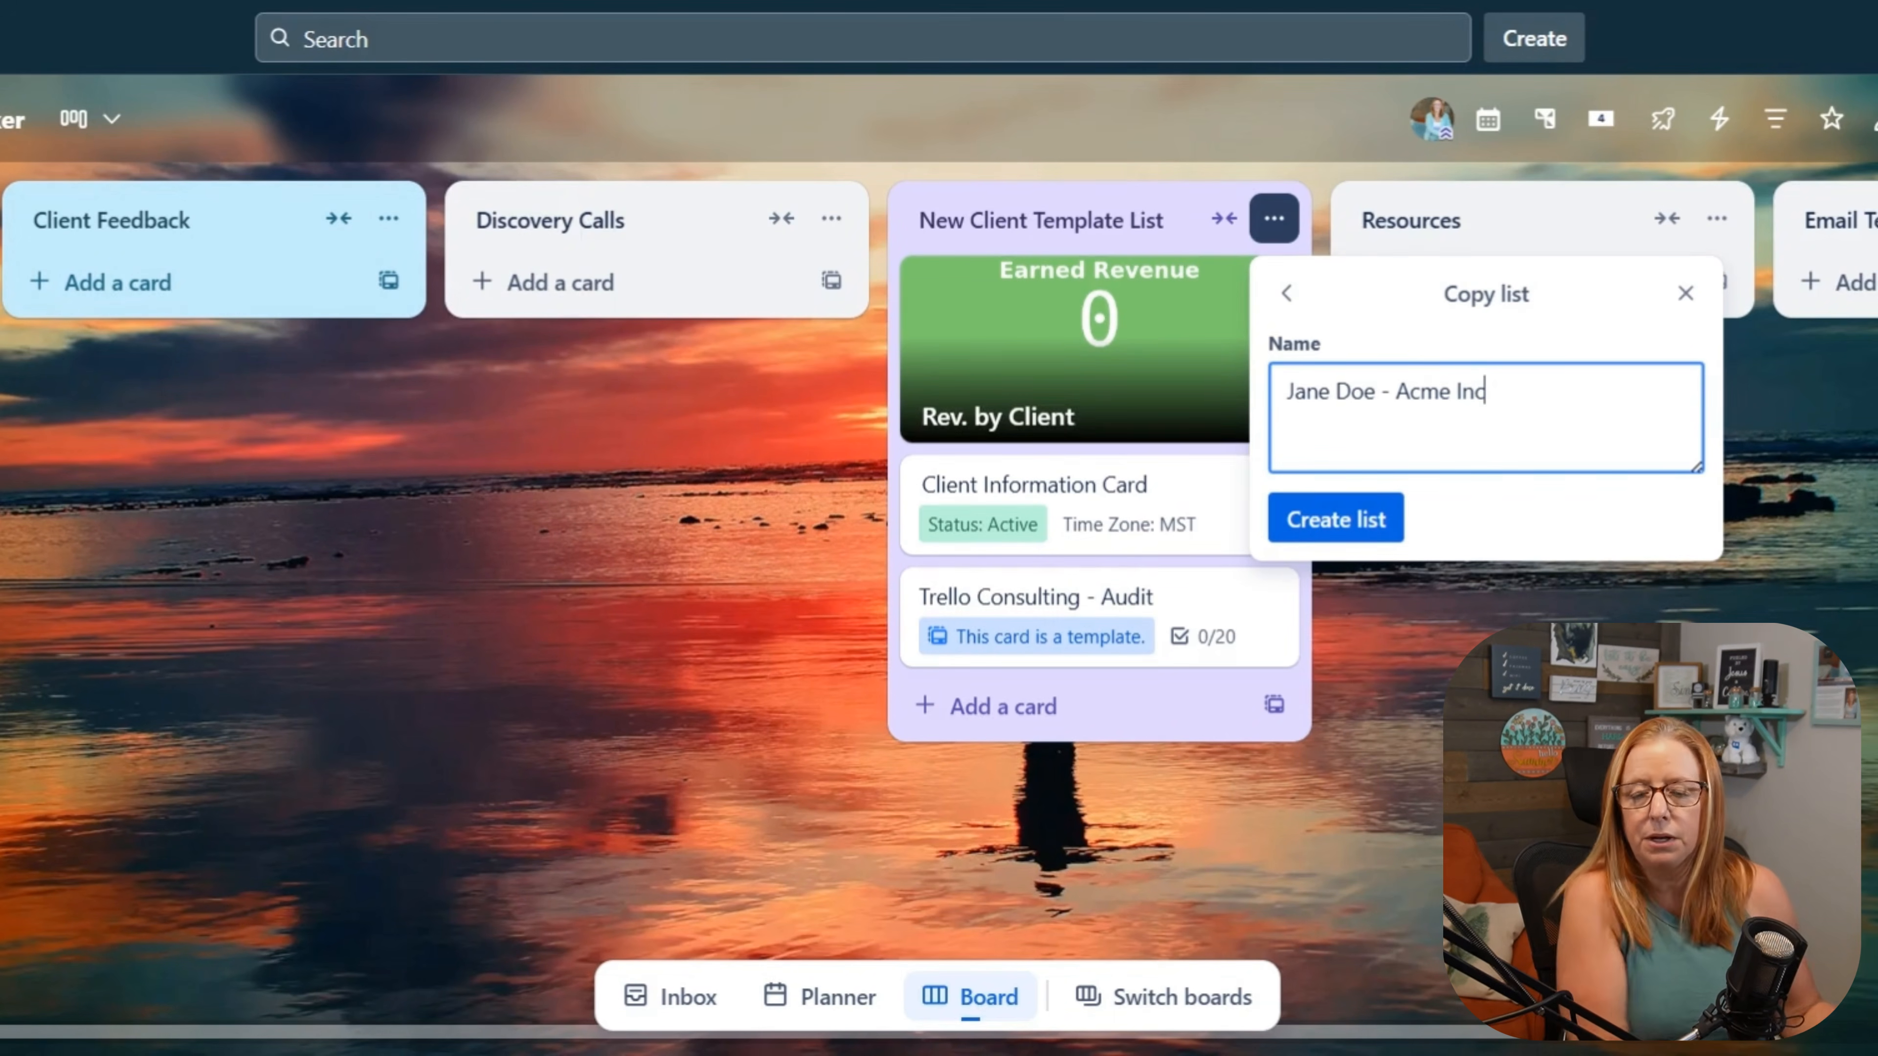
{"action": "left_click", "coordinate": [1330, 526]}
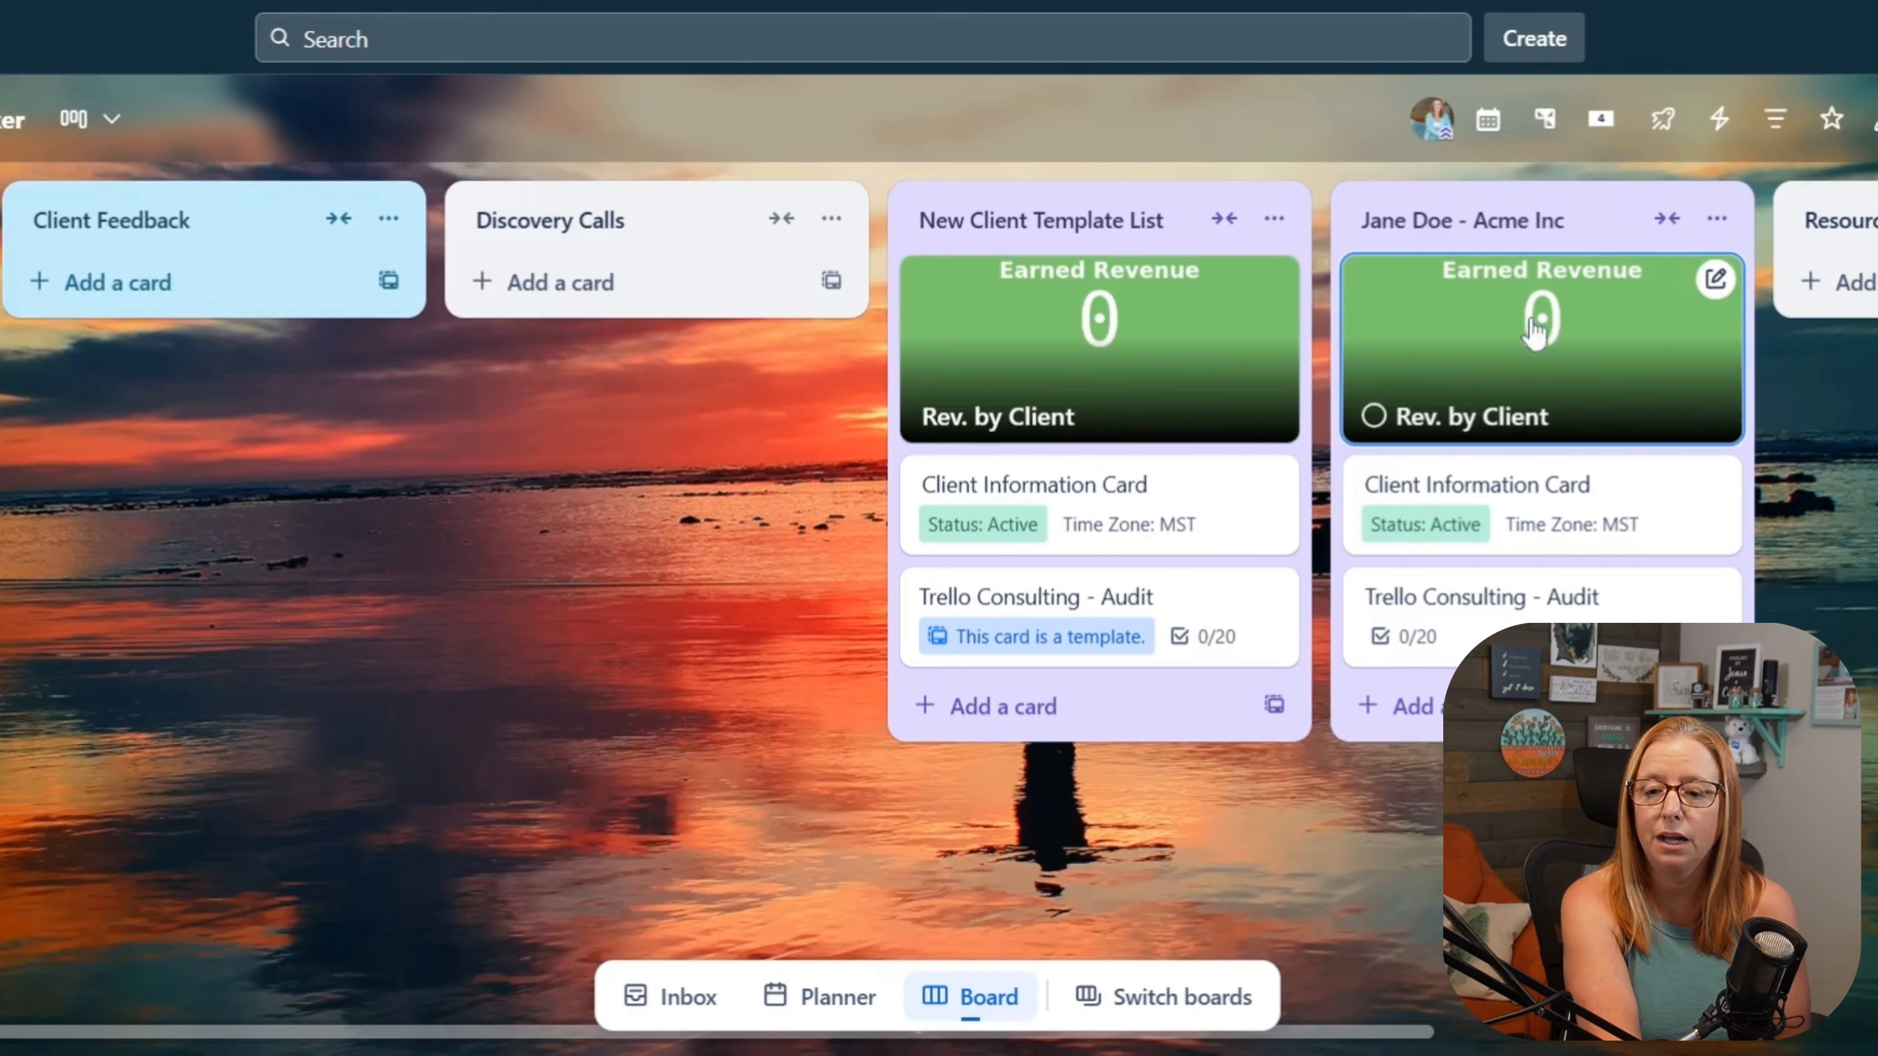
Step: Remove the list color from the new Acme Inc client list
{"action": "left_click", "coordinate": [1723, 222]}
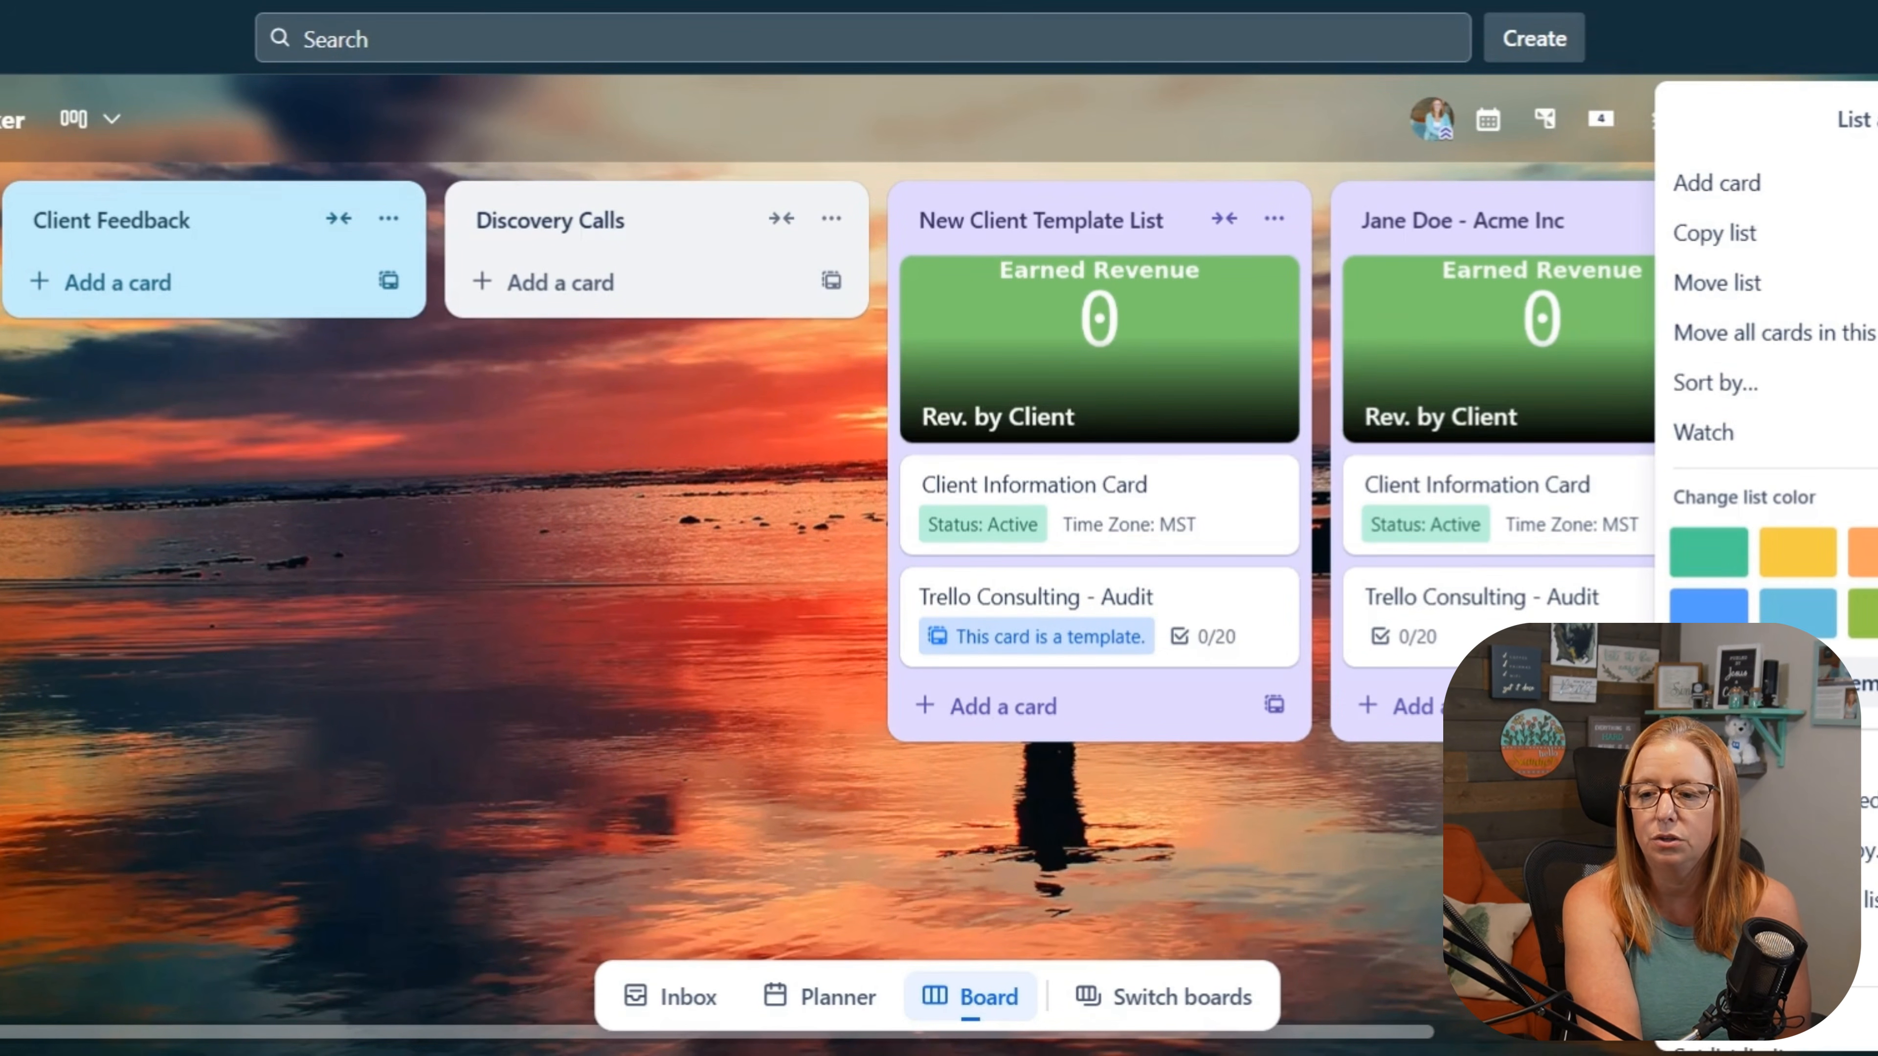
{"action": "left_click", "coordinate": [1797, 683]}
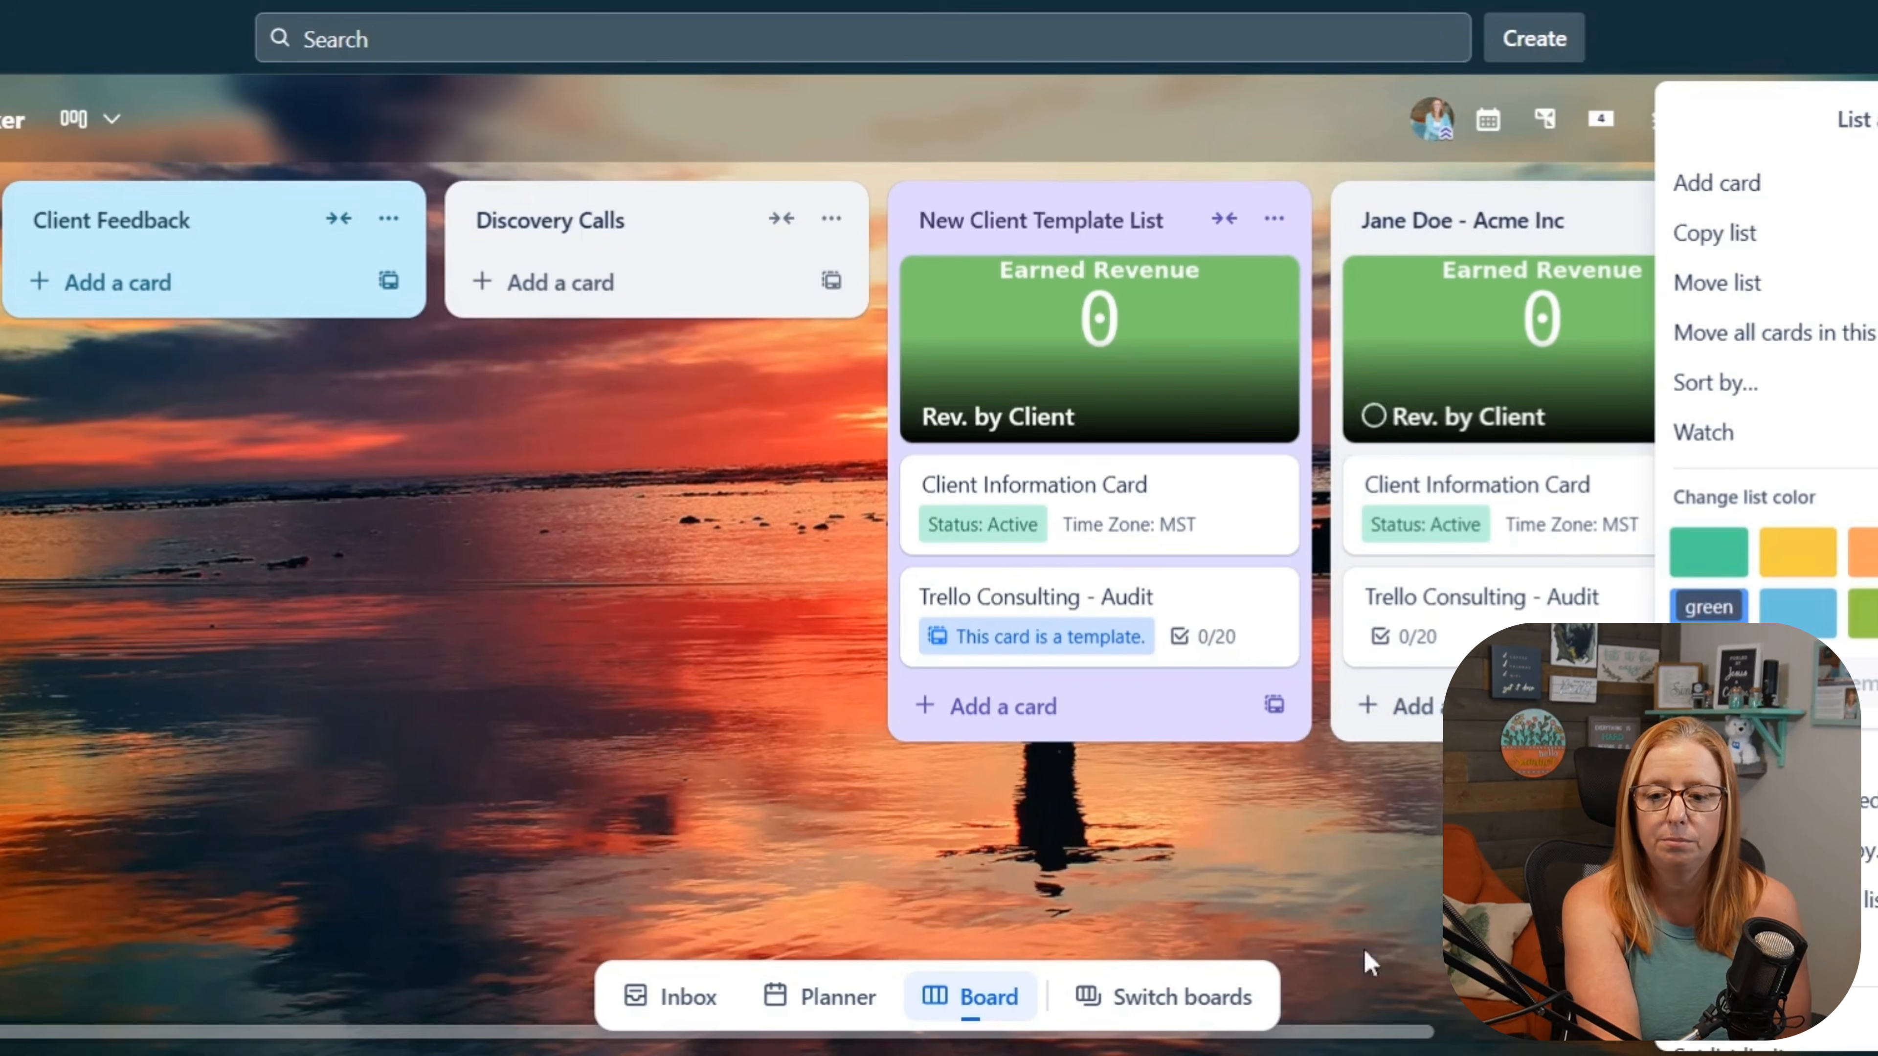
{"action": "left_click", "coordinate": [1397, 841]}
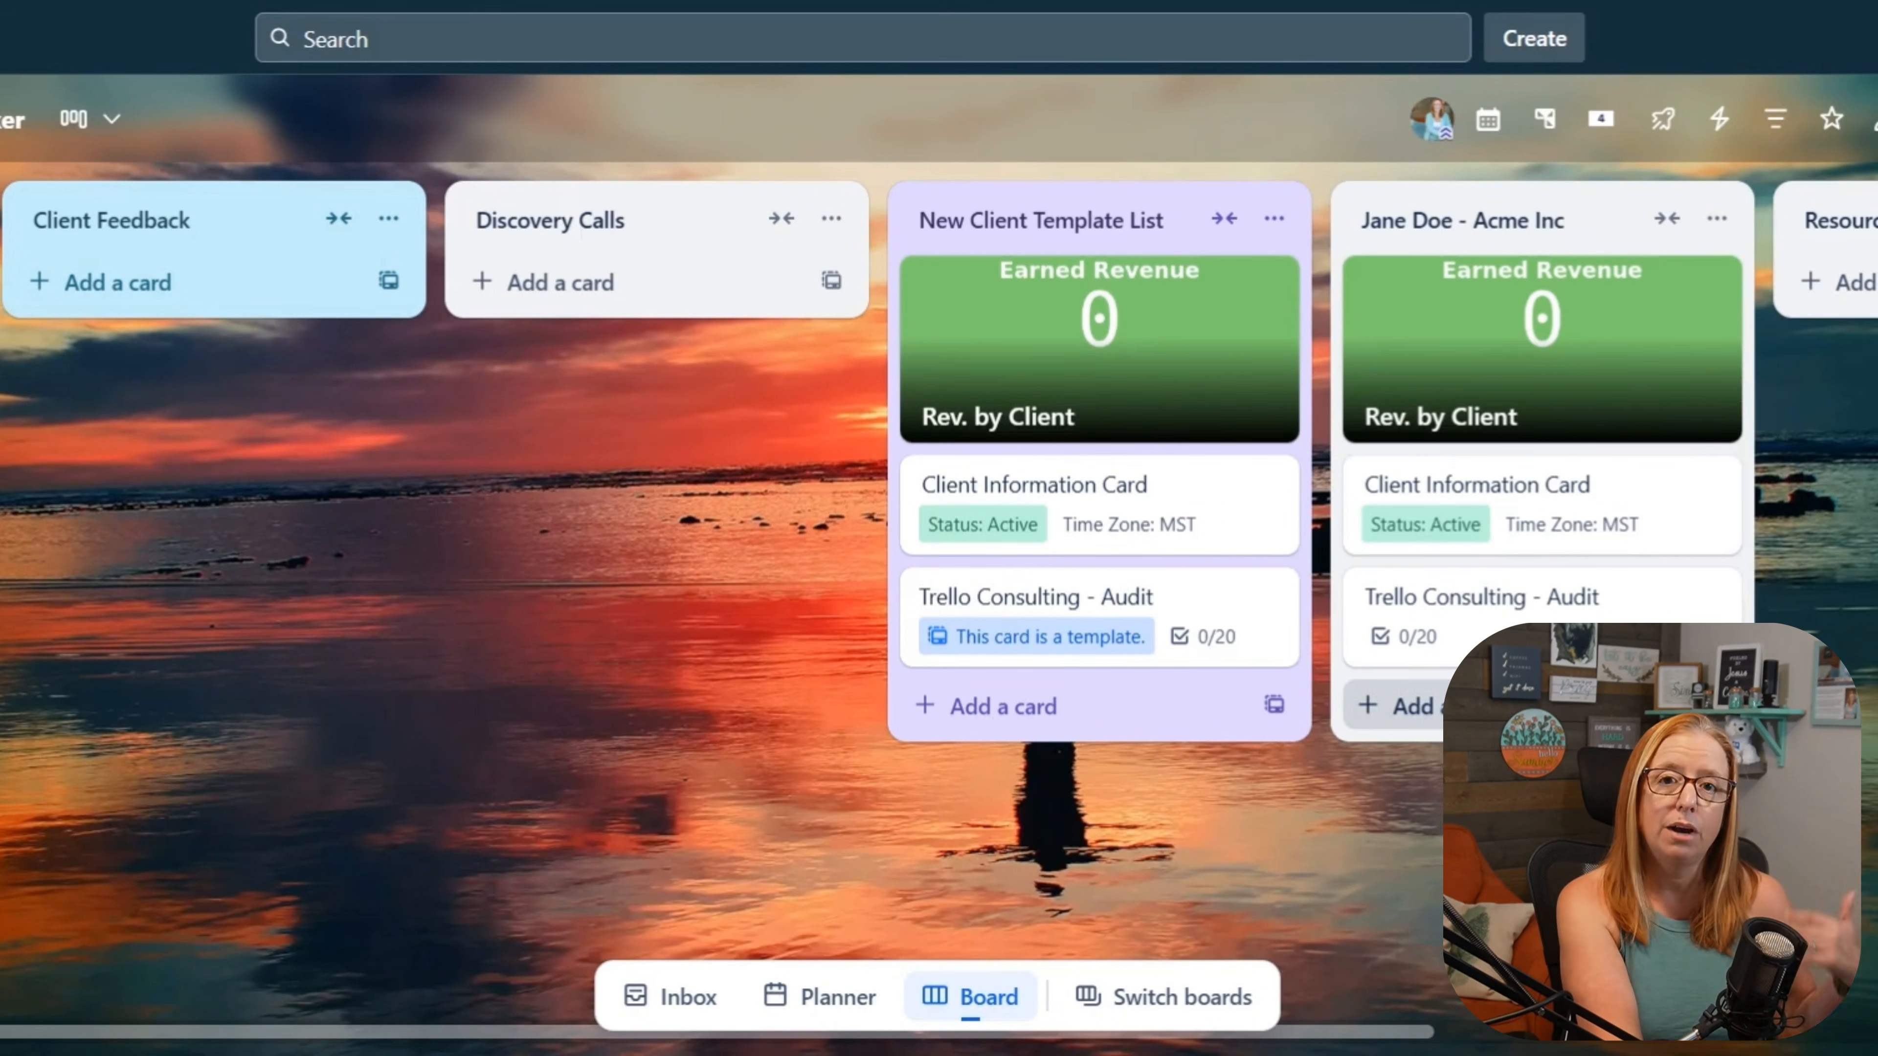
Step: Give the Trello Consulting - Audit card in the Acme Inc list a due date of 8/21/2025 at 3:55 PM
{"action": "left_click", "coordinate": [1478, 613]}
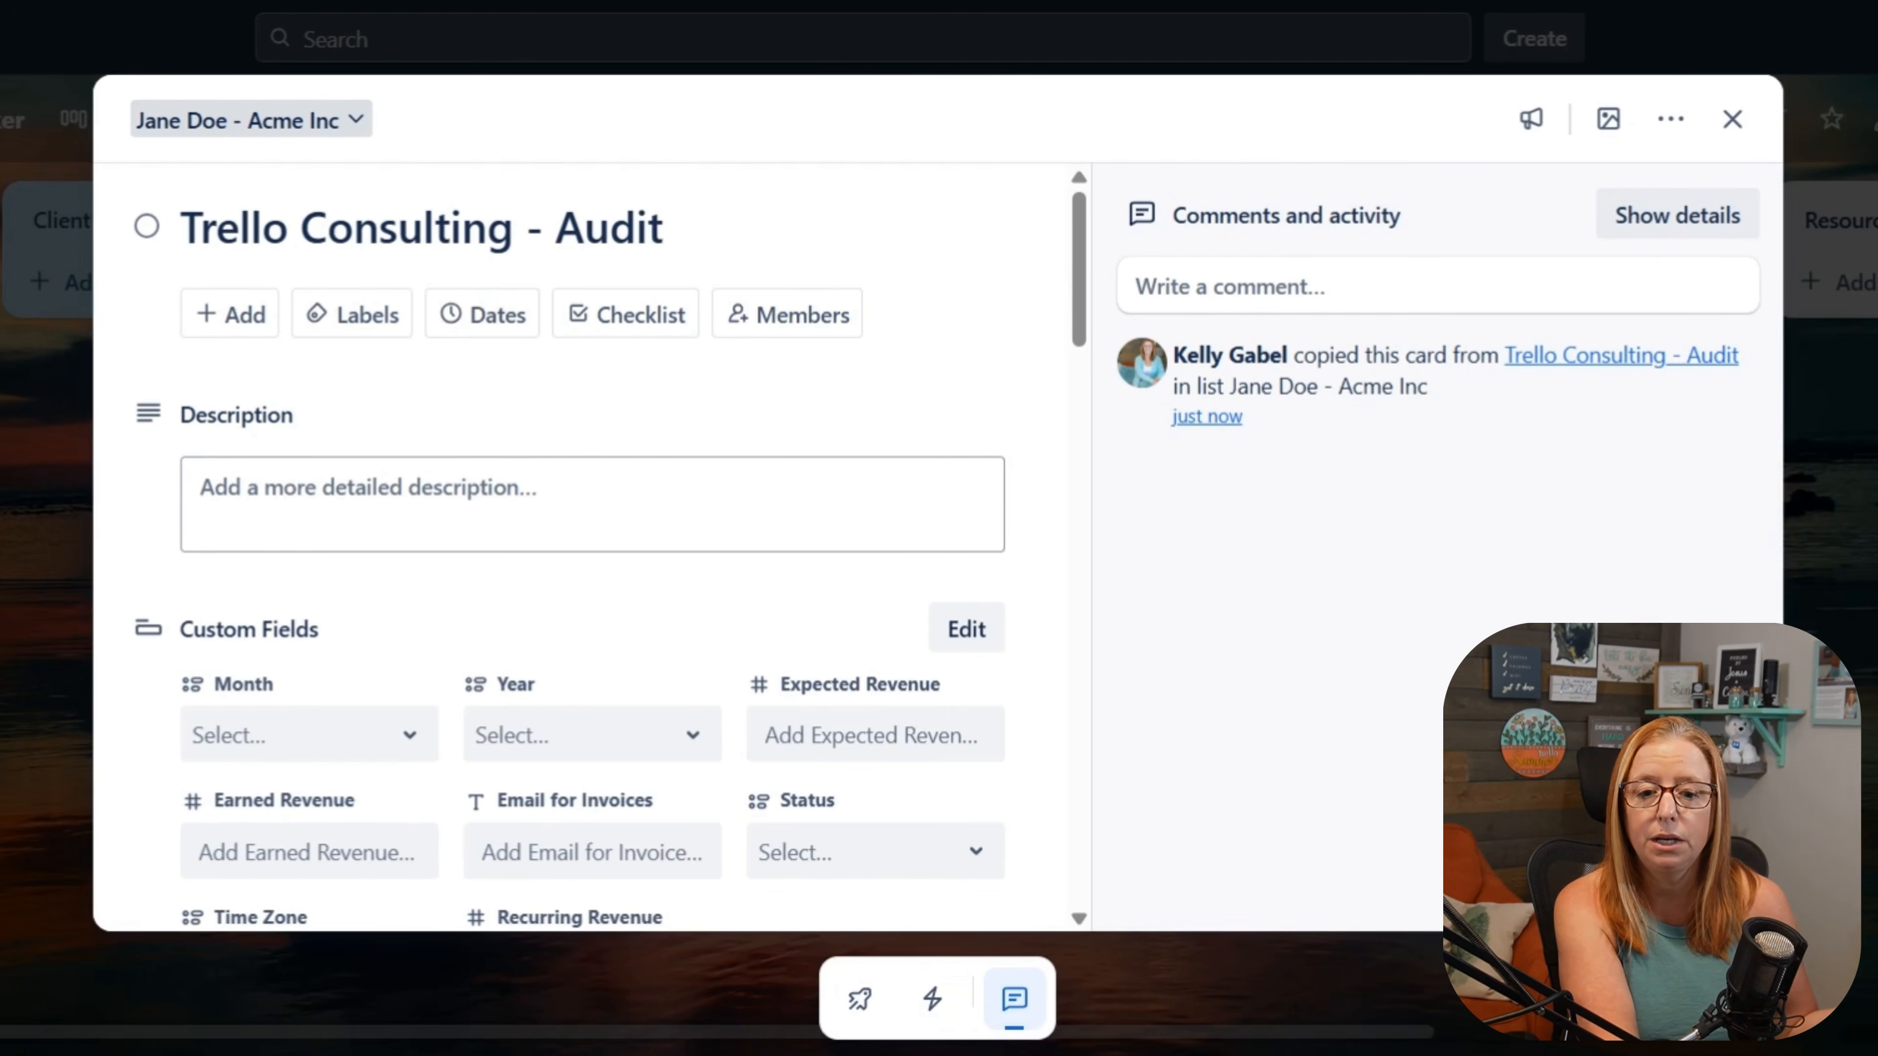
{"action": "left_click", "coordinate": [481, 317]}
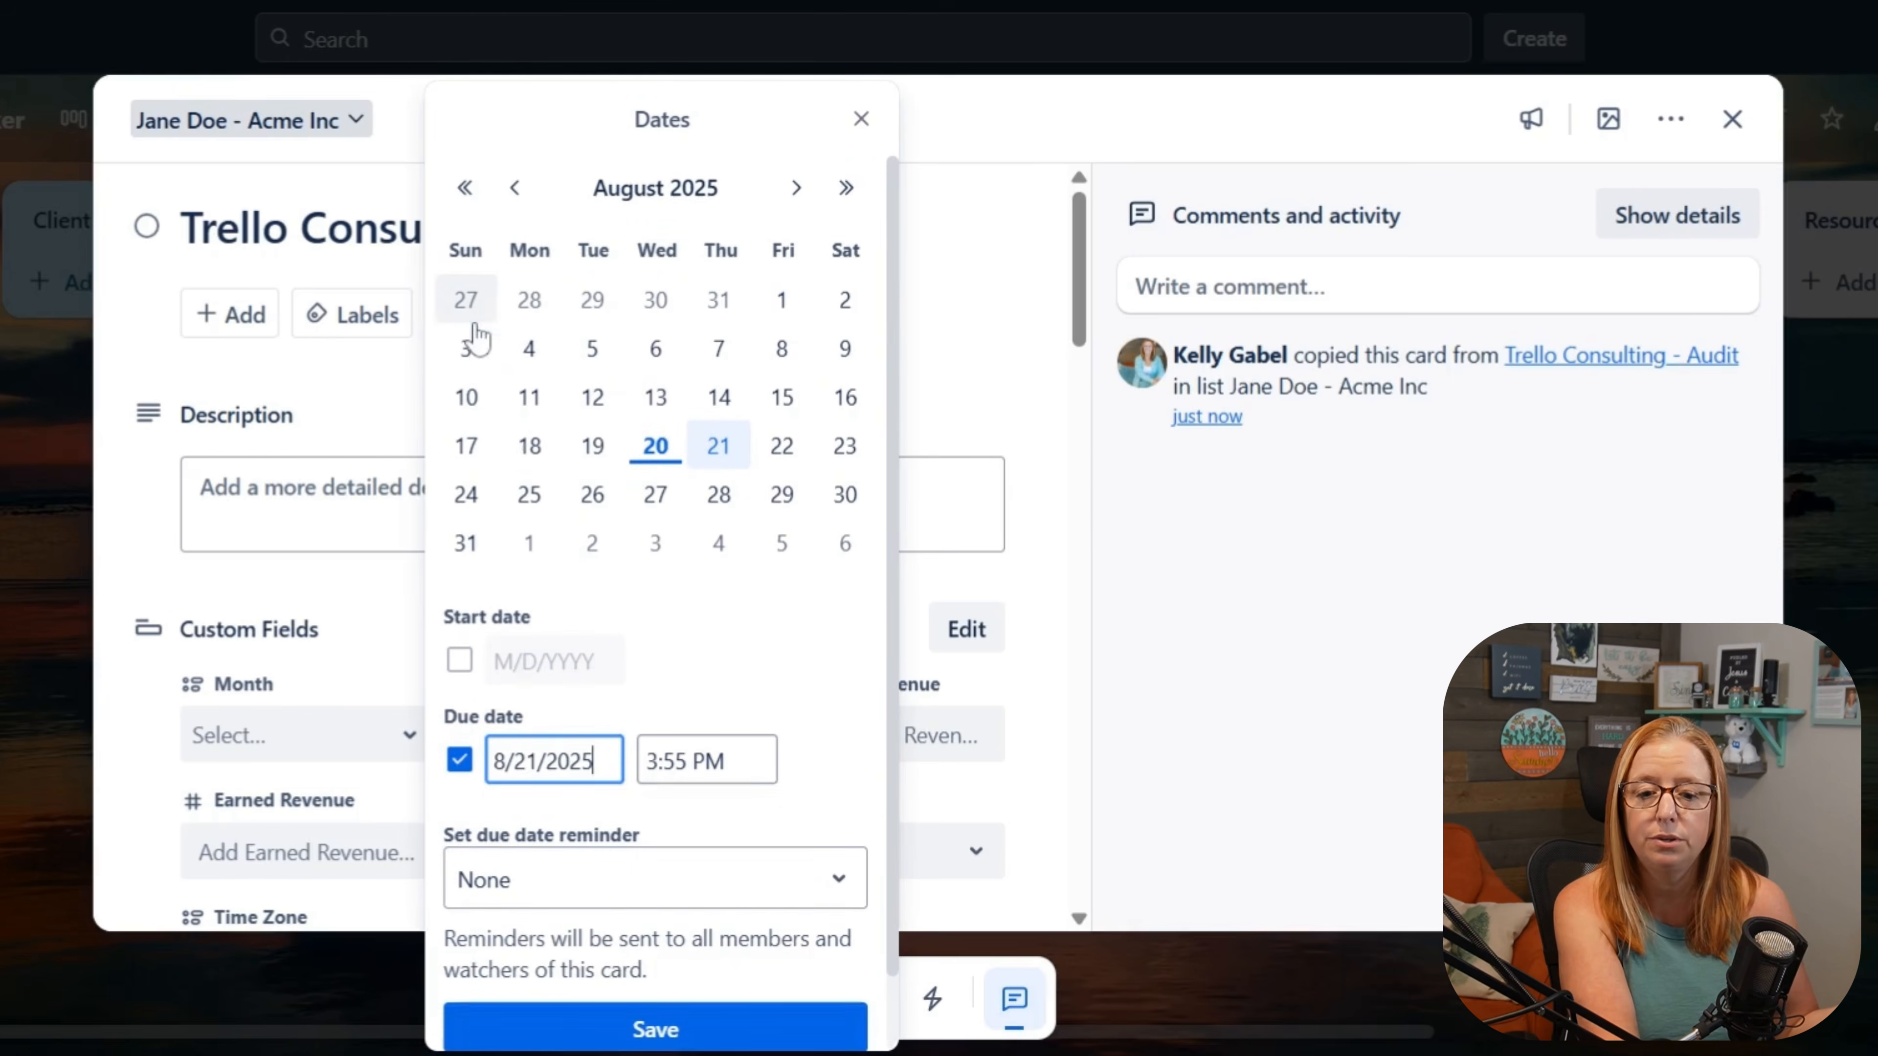
{"action": "left_click", "coordinate": [670, 450]}
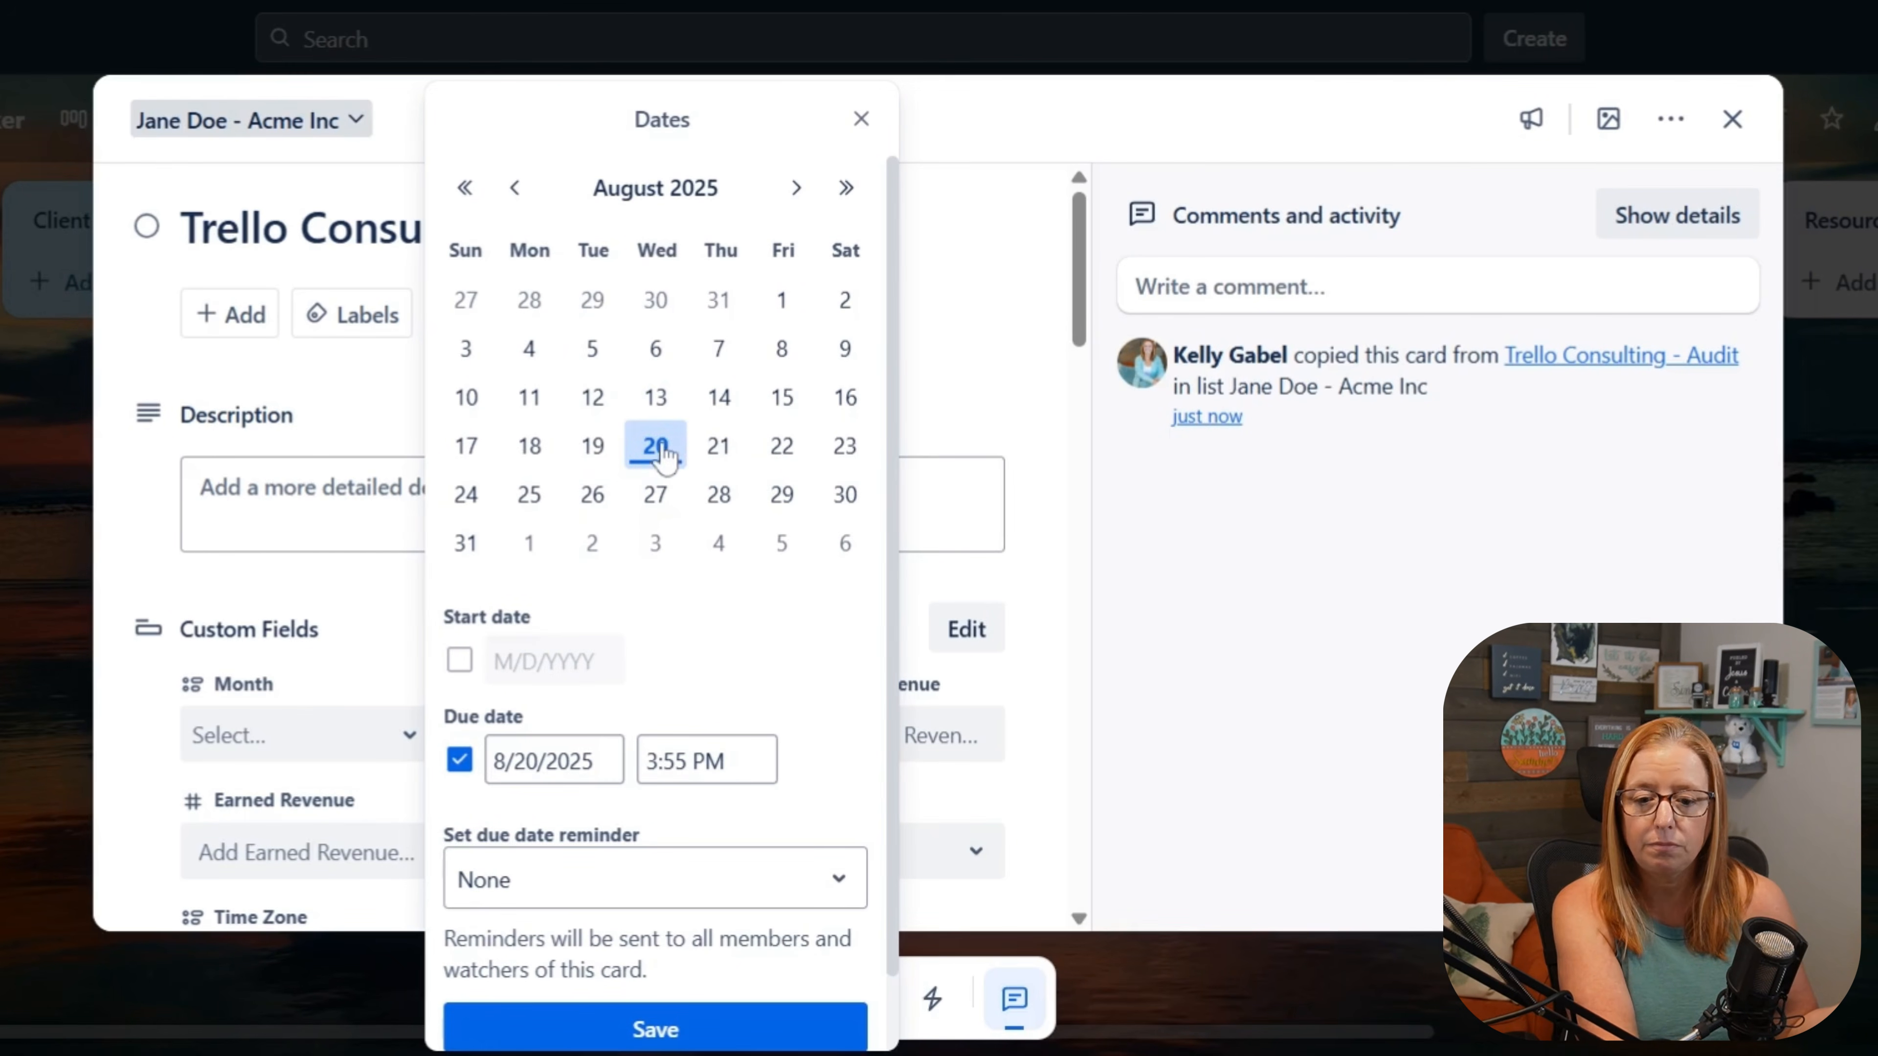
{"action": "left_click", "coordinate": [708, 446]}
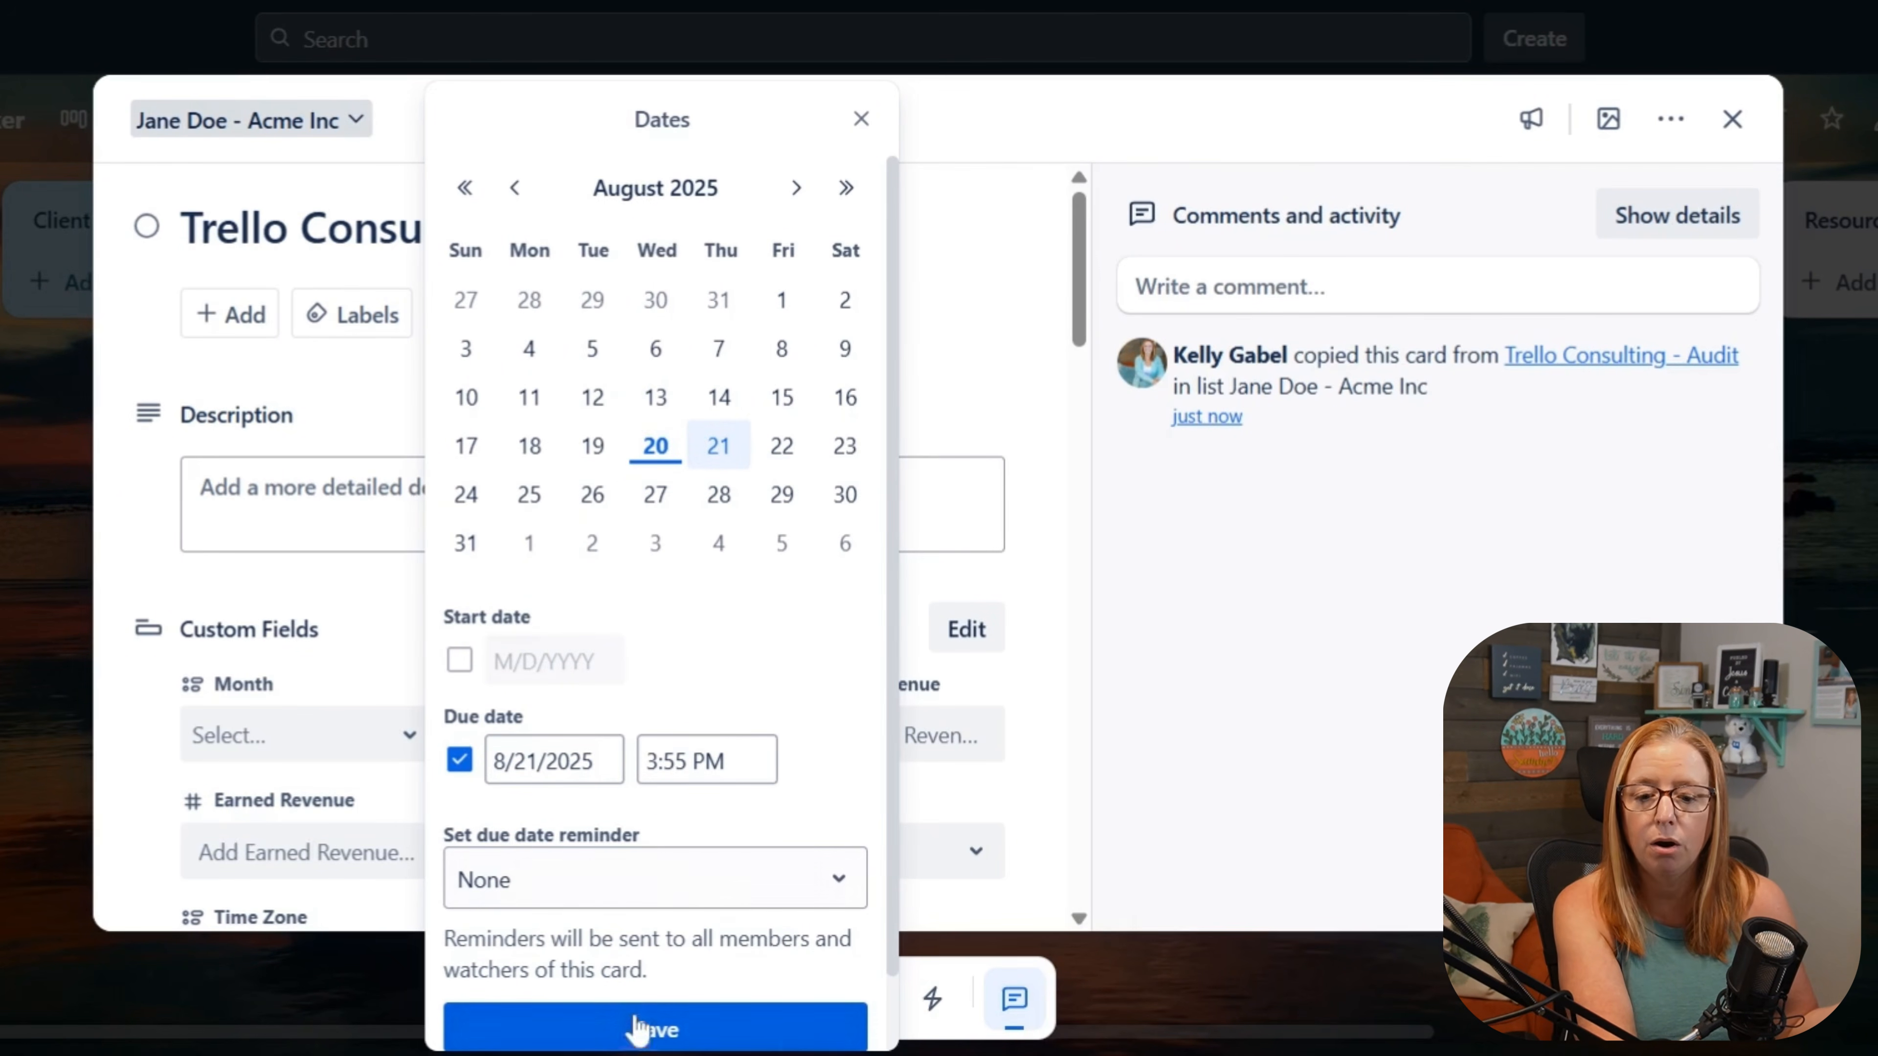
{"action": "left_click", "coordinate": [624, 1026]}
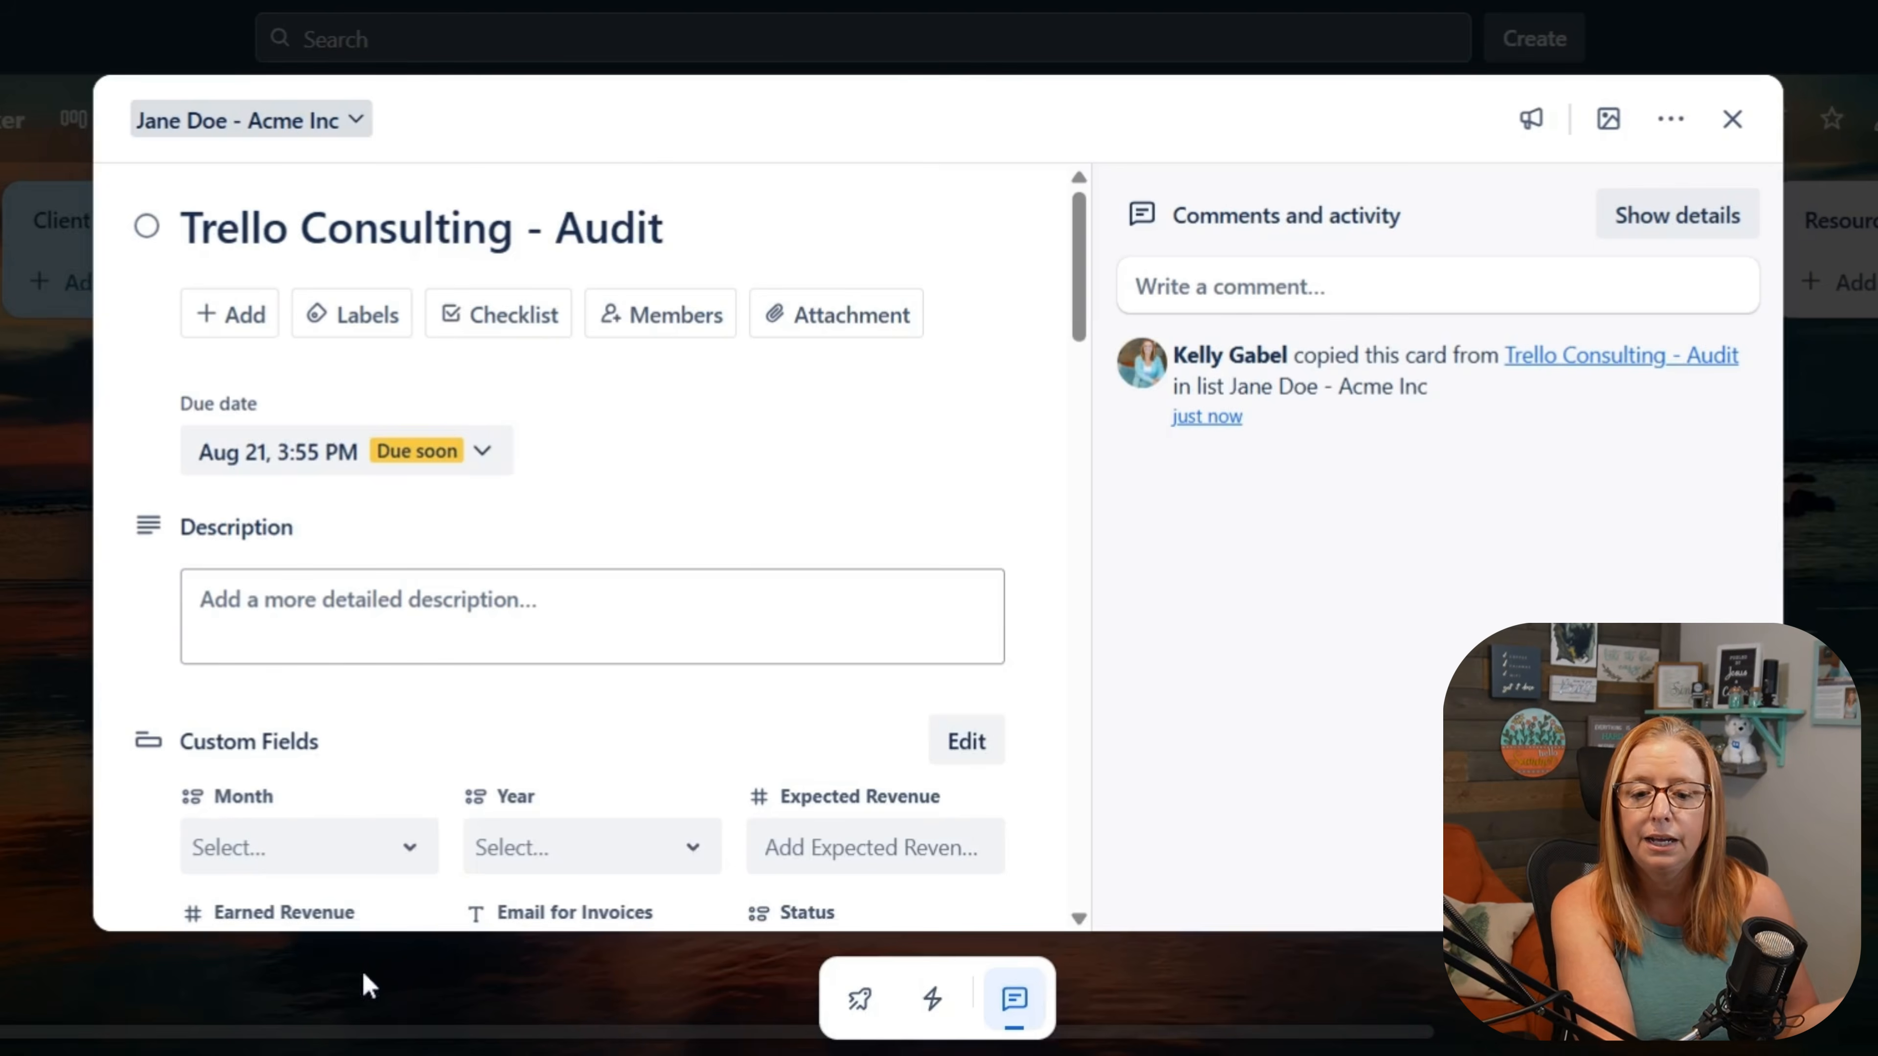
Step: Set the audit card's Expected Revenue to 79 and close the card
{"action": "left_click", "coordinate": [821, 846]}
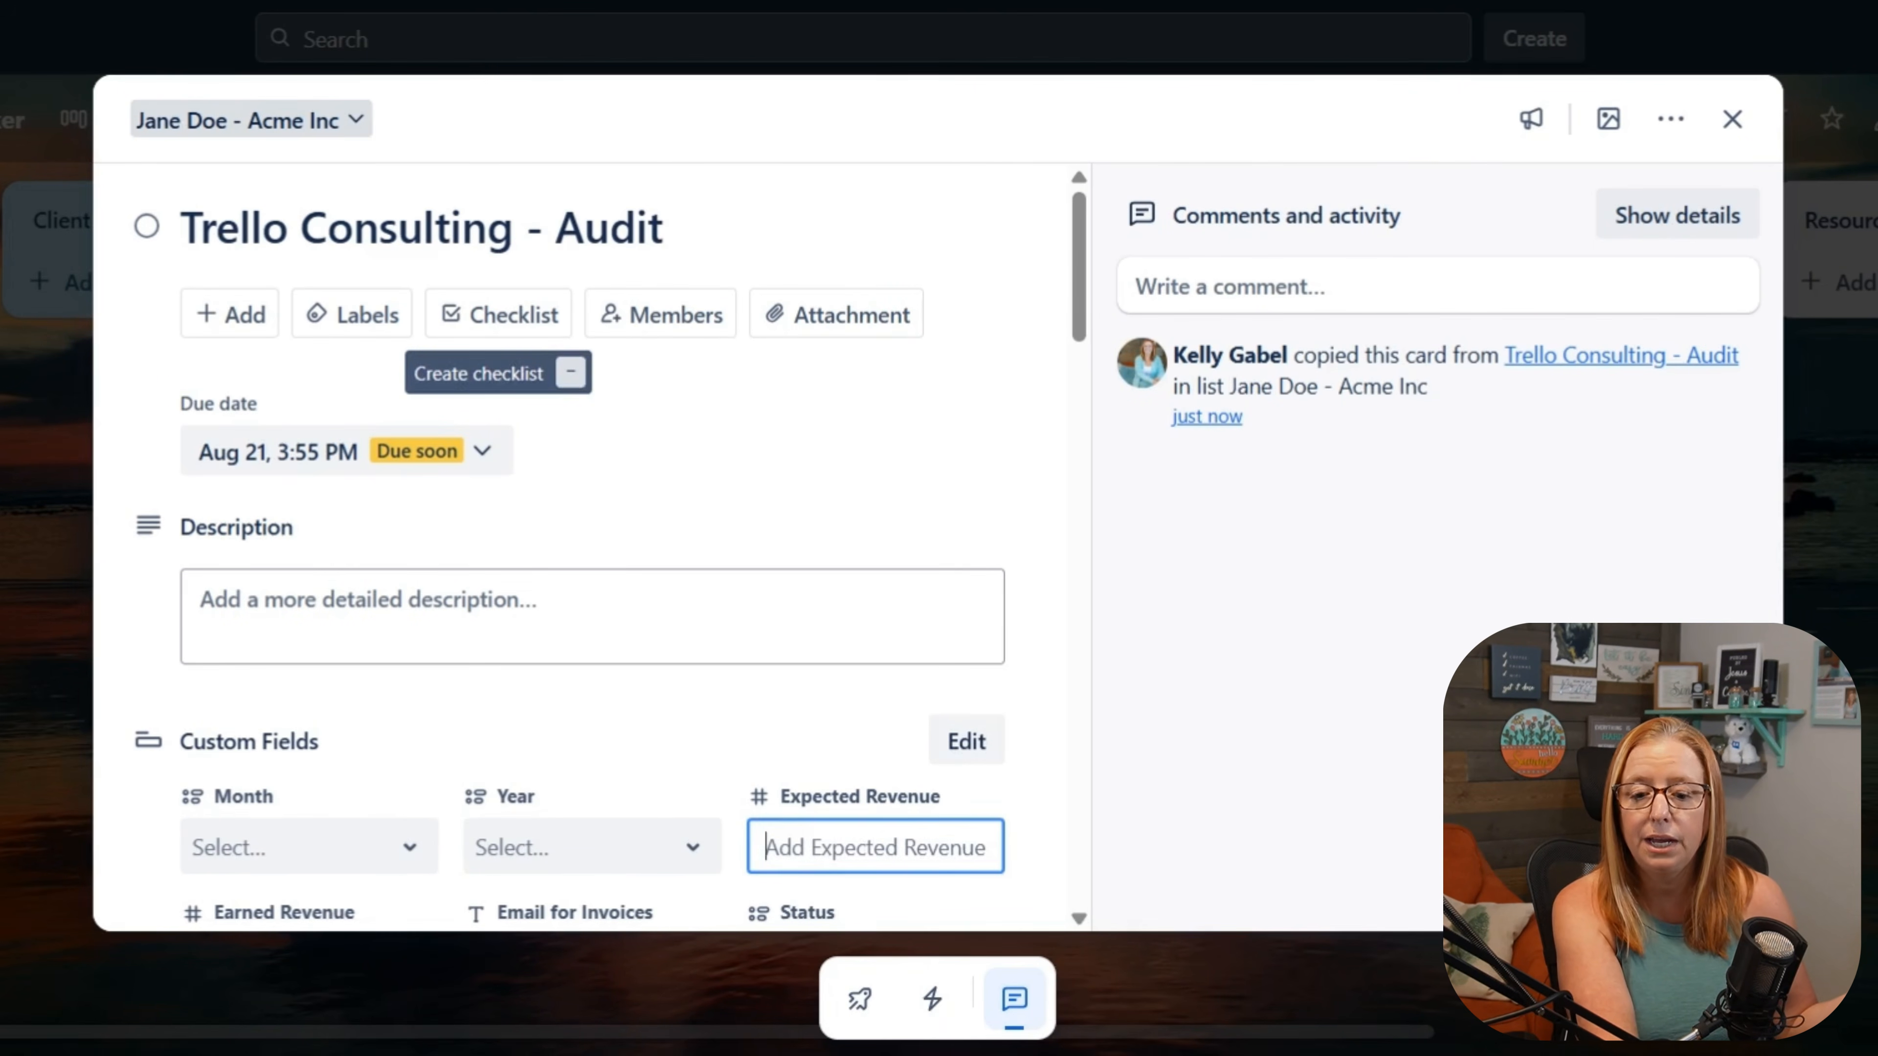
{"action": "type", "text": "79"}
{"action": "key", "text": "Return"}
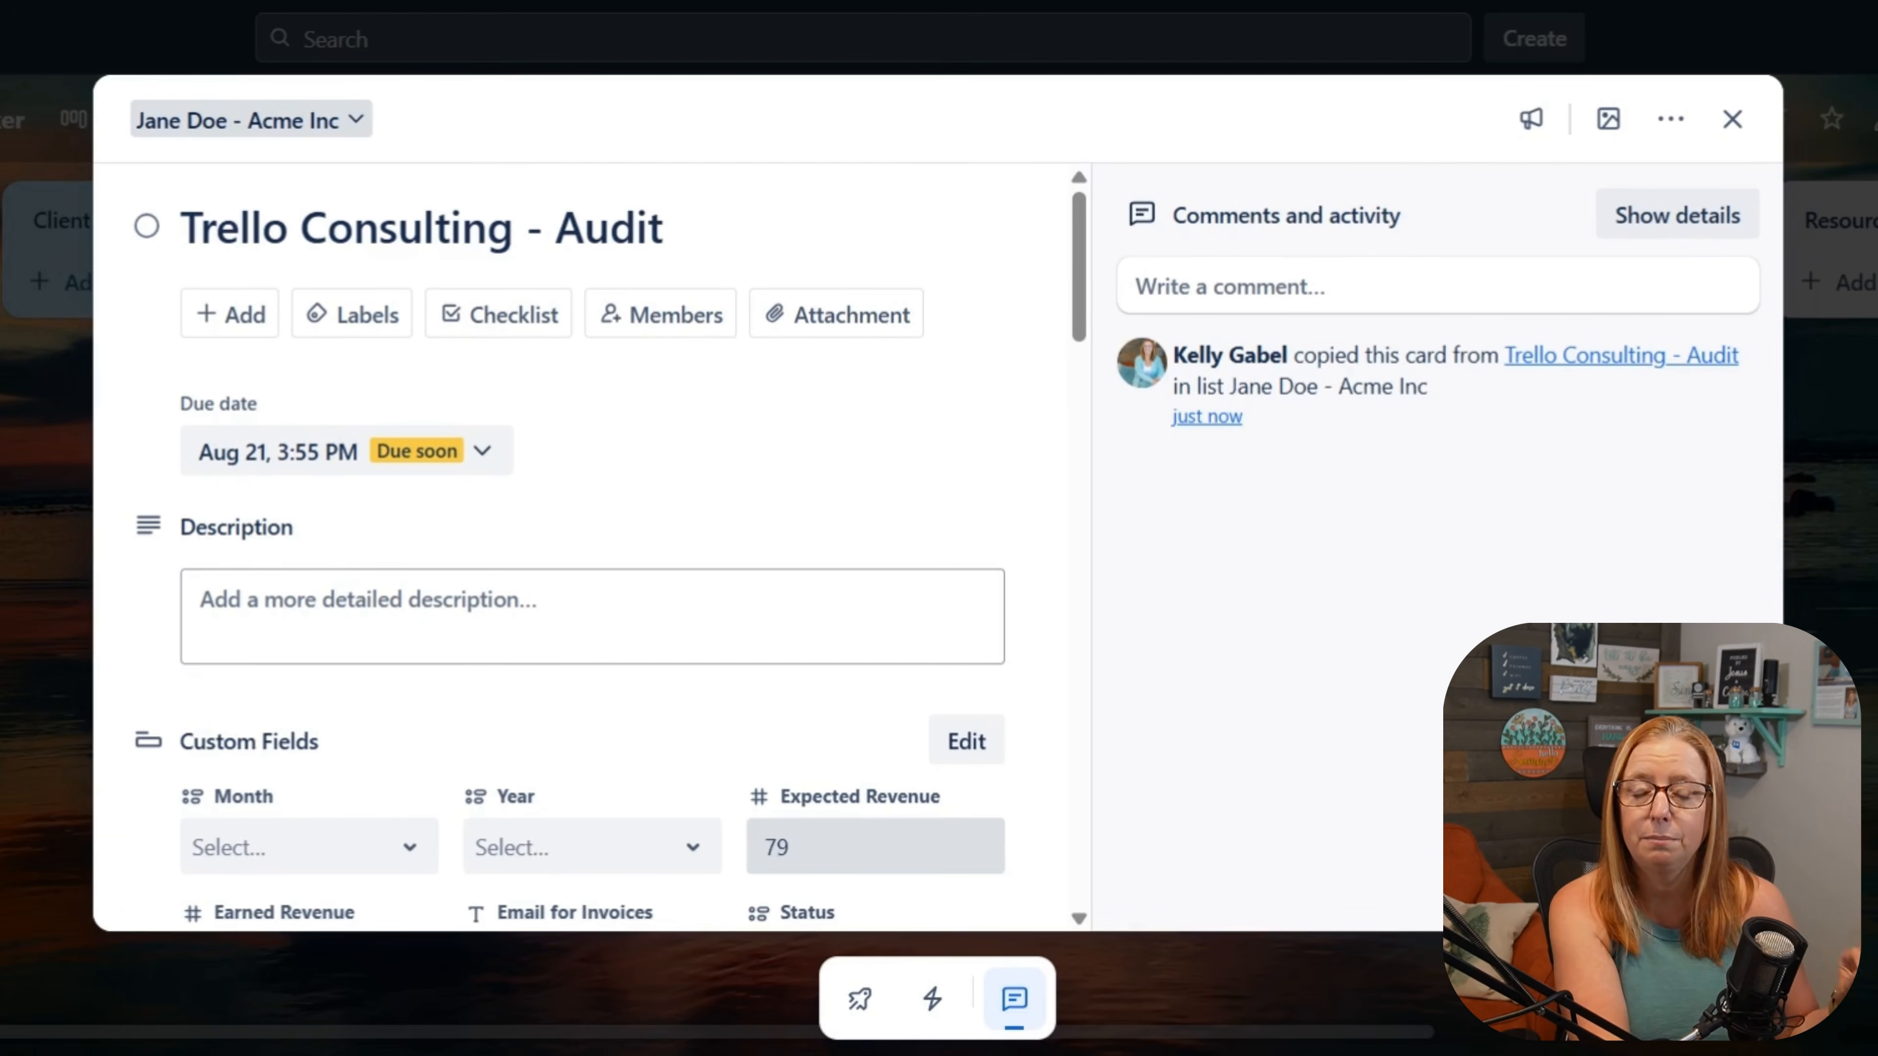
{"action": "left_click", "coordinate": [1015, 999]}
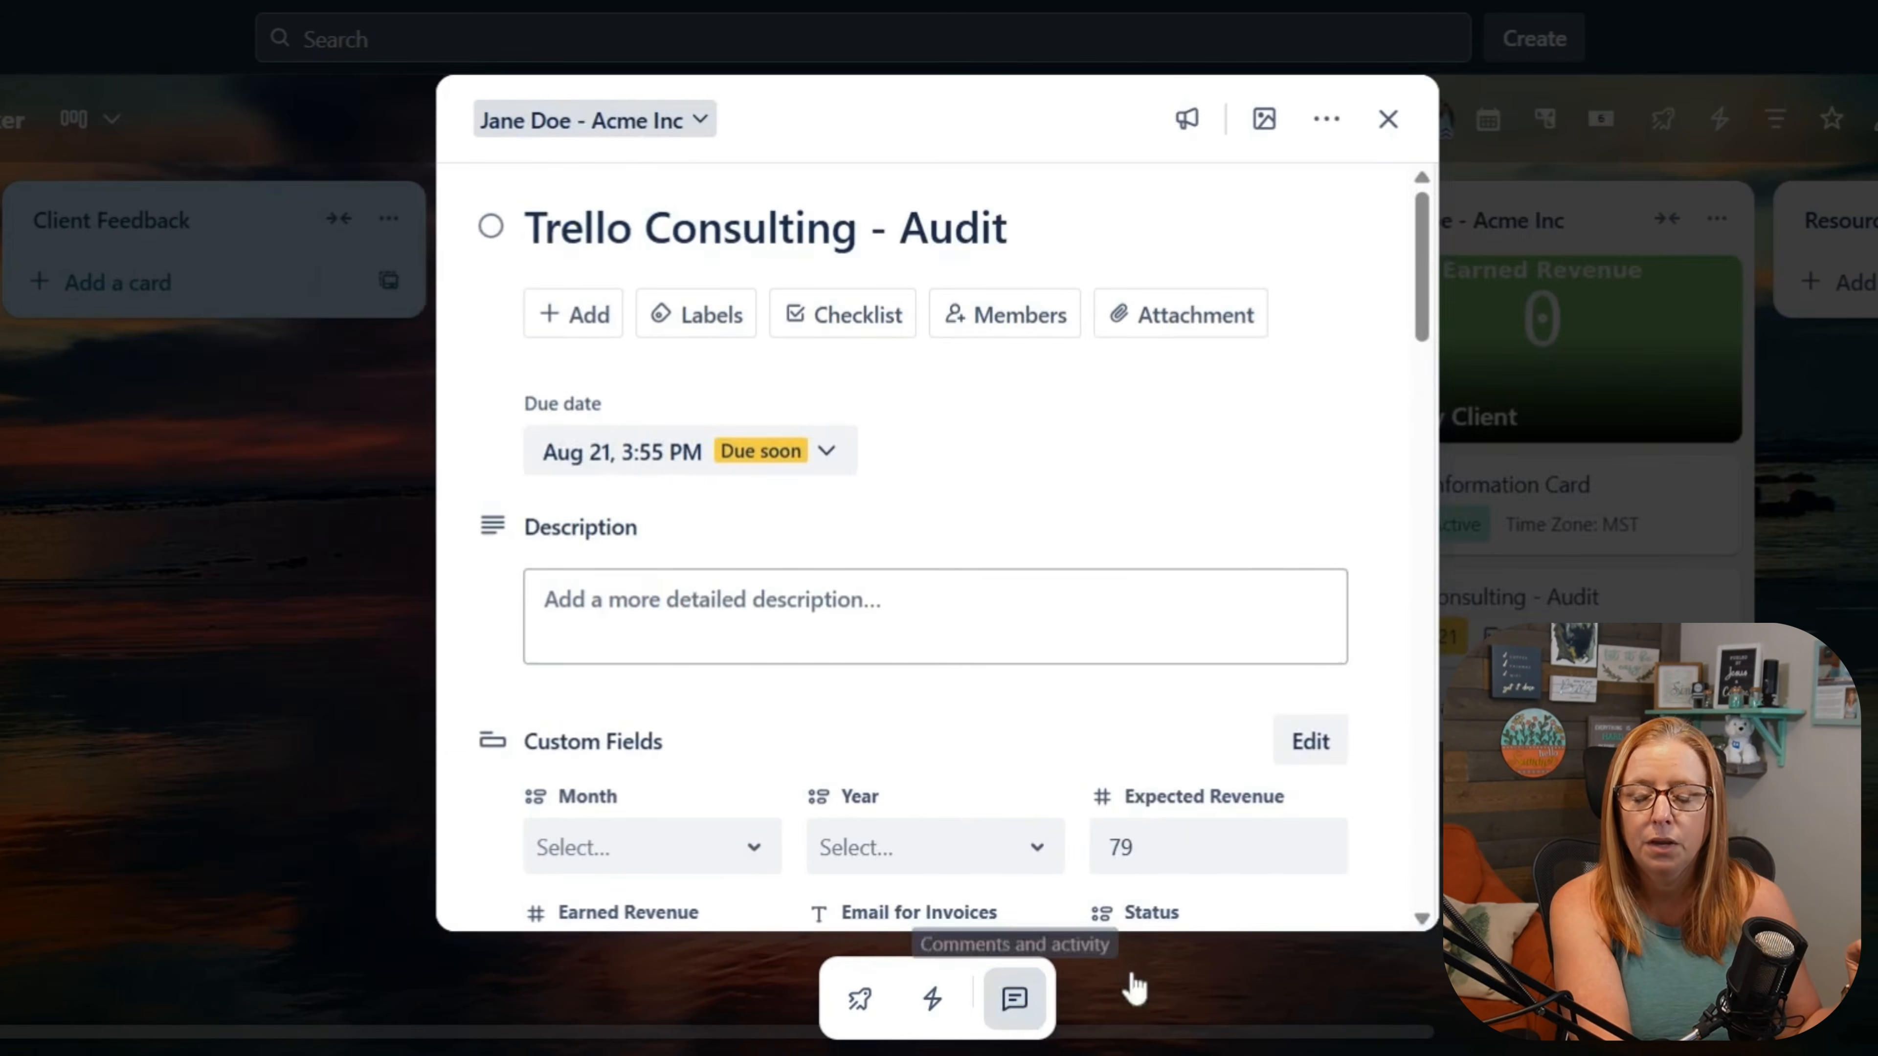
{"action": "left_click", "coordinate": [104, 707]}
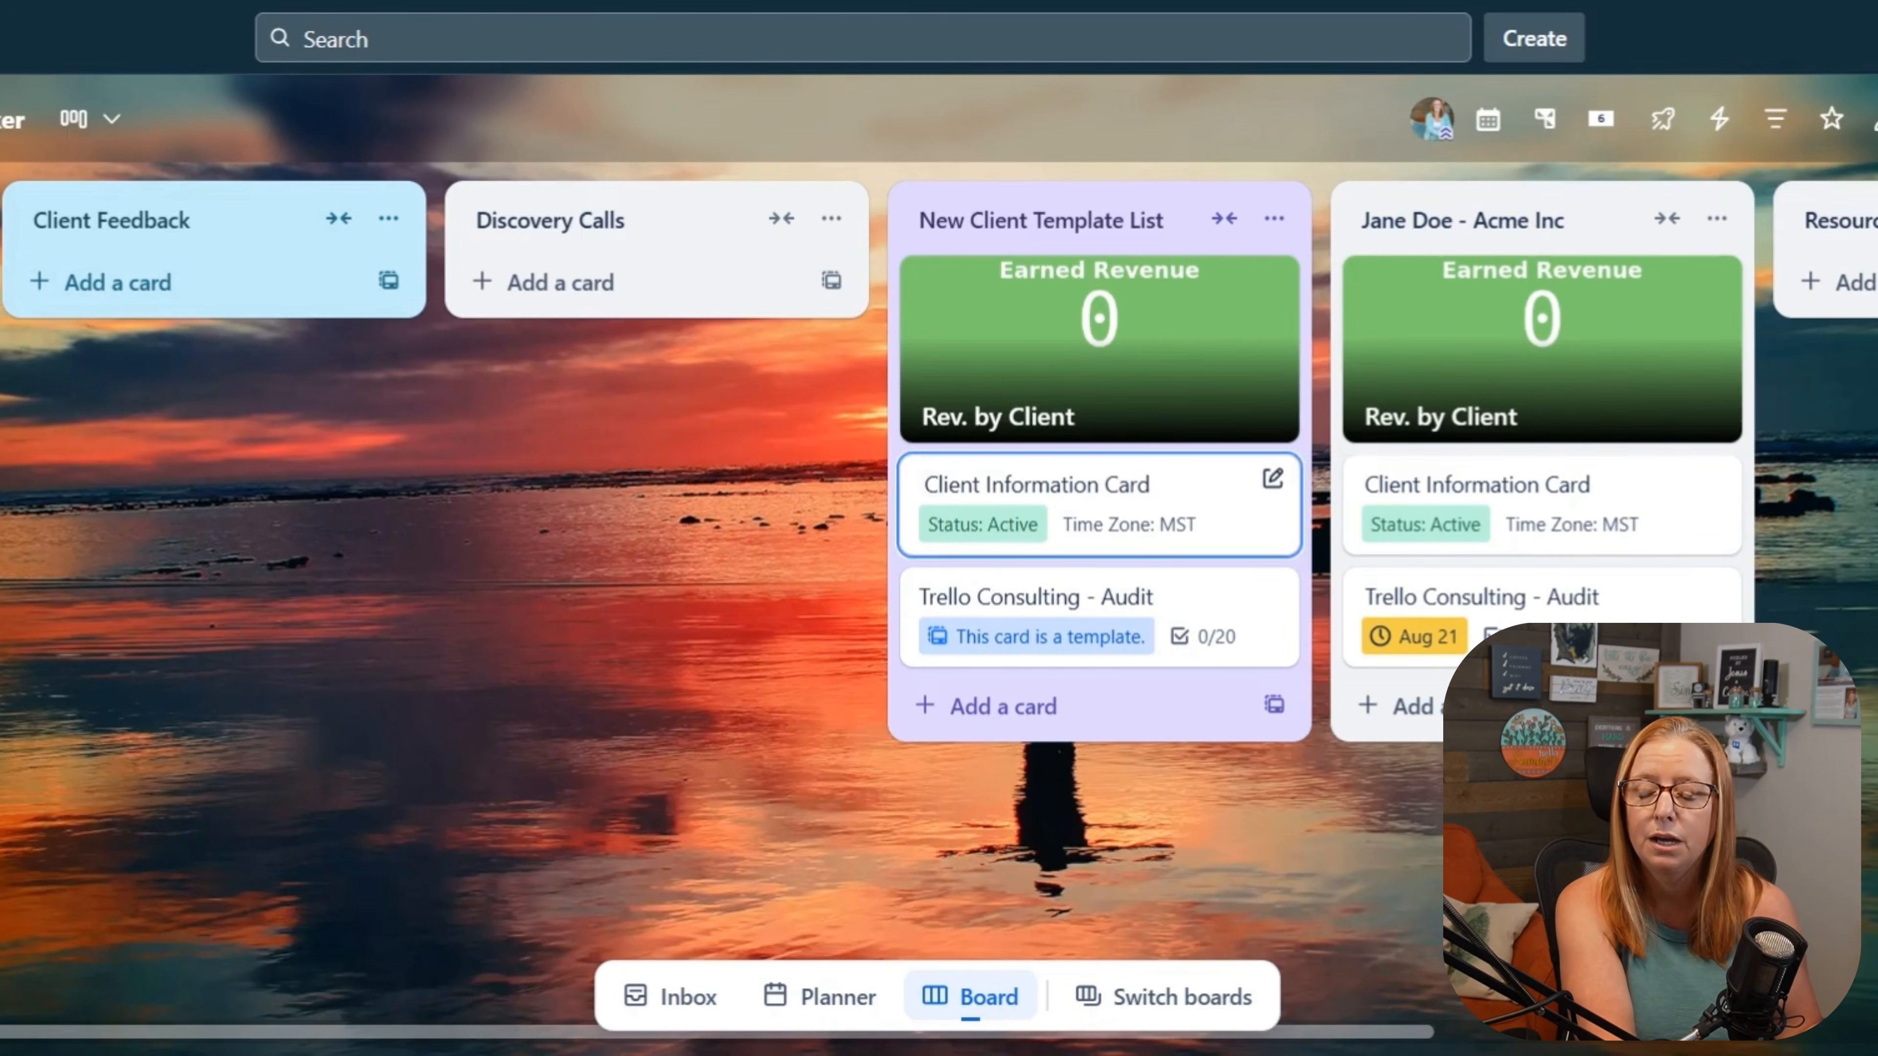
Step: Set Month to August and Year to 2025 on the Acme Inc list's Trello Consulting - Audit card, and close it
{"action": "left_click", "coordinate": [1515, 599]}
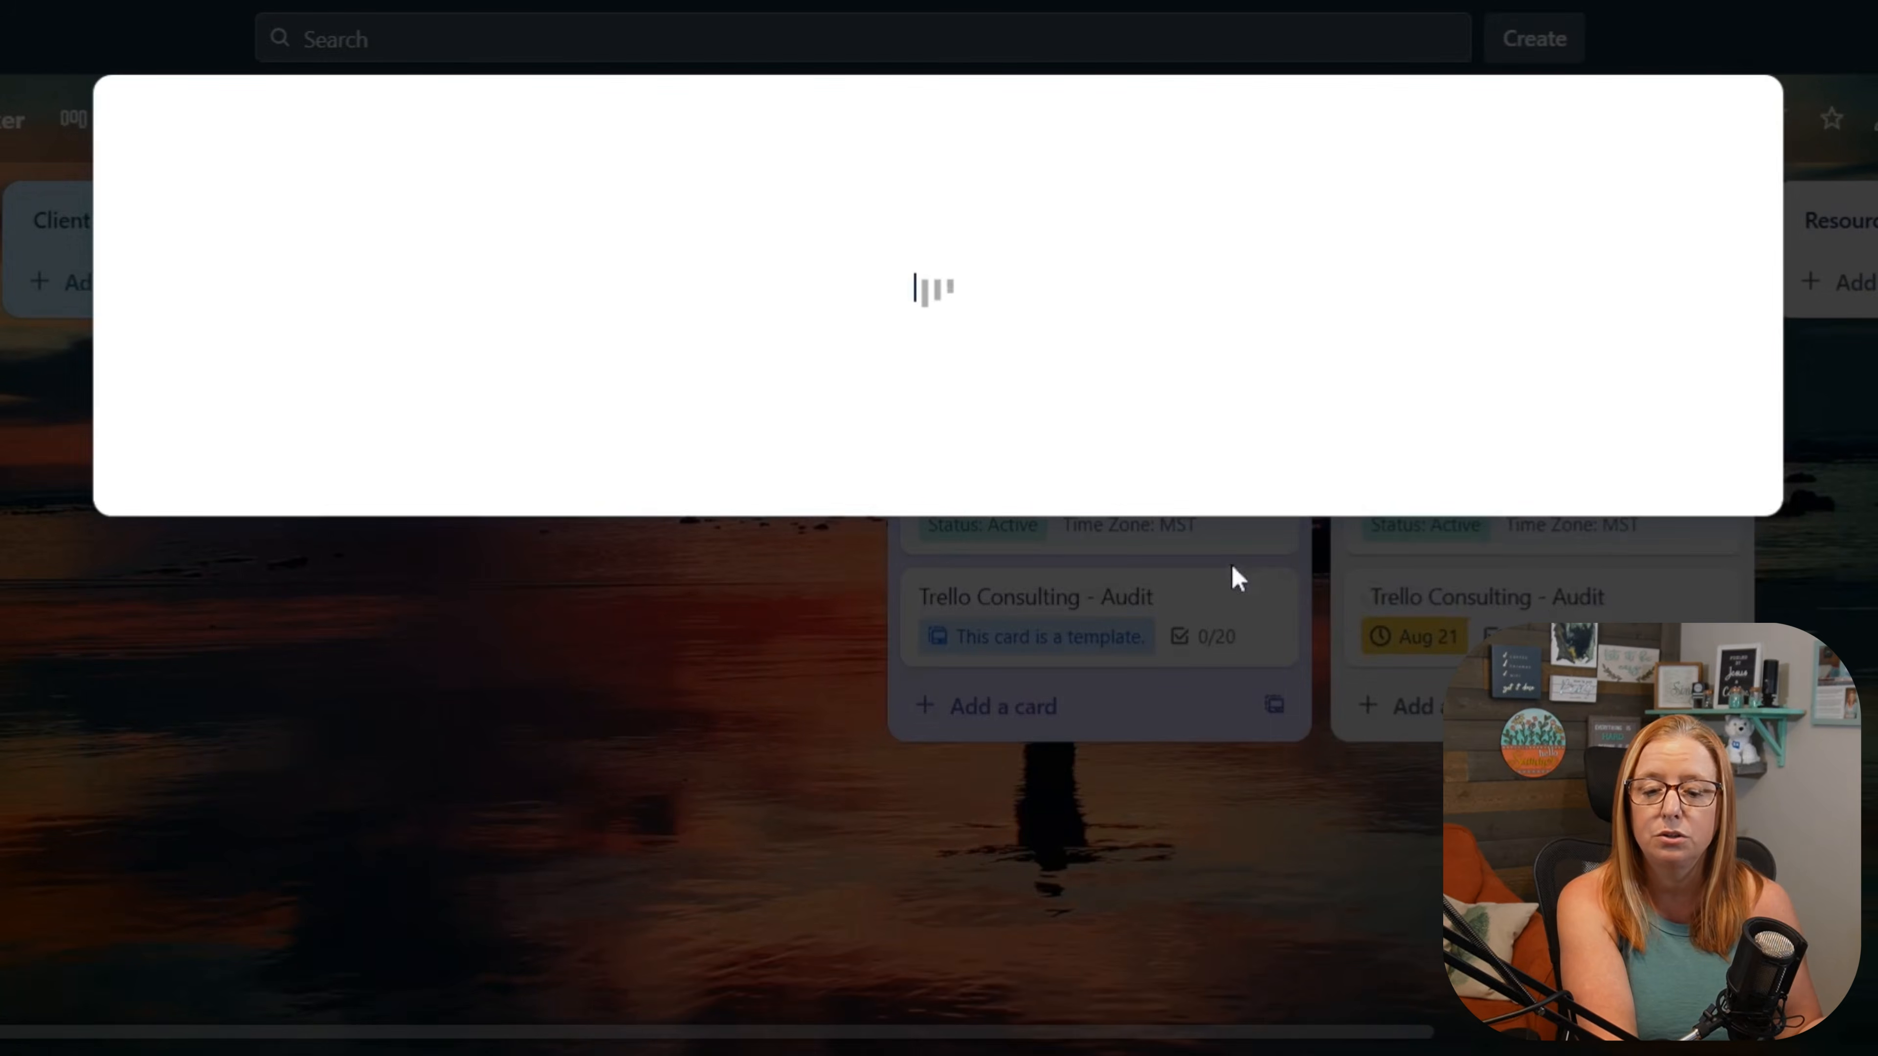
{"action": "scroll", "coordinate": [826, 651], "scroll_direction": "down", "scroll_amount": 5}
{"action": "left_click", "coordinate": [317, 381]}
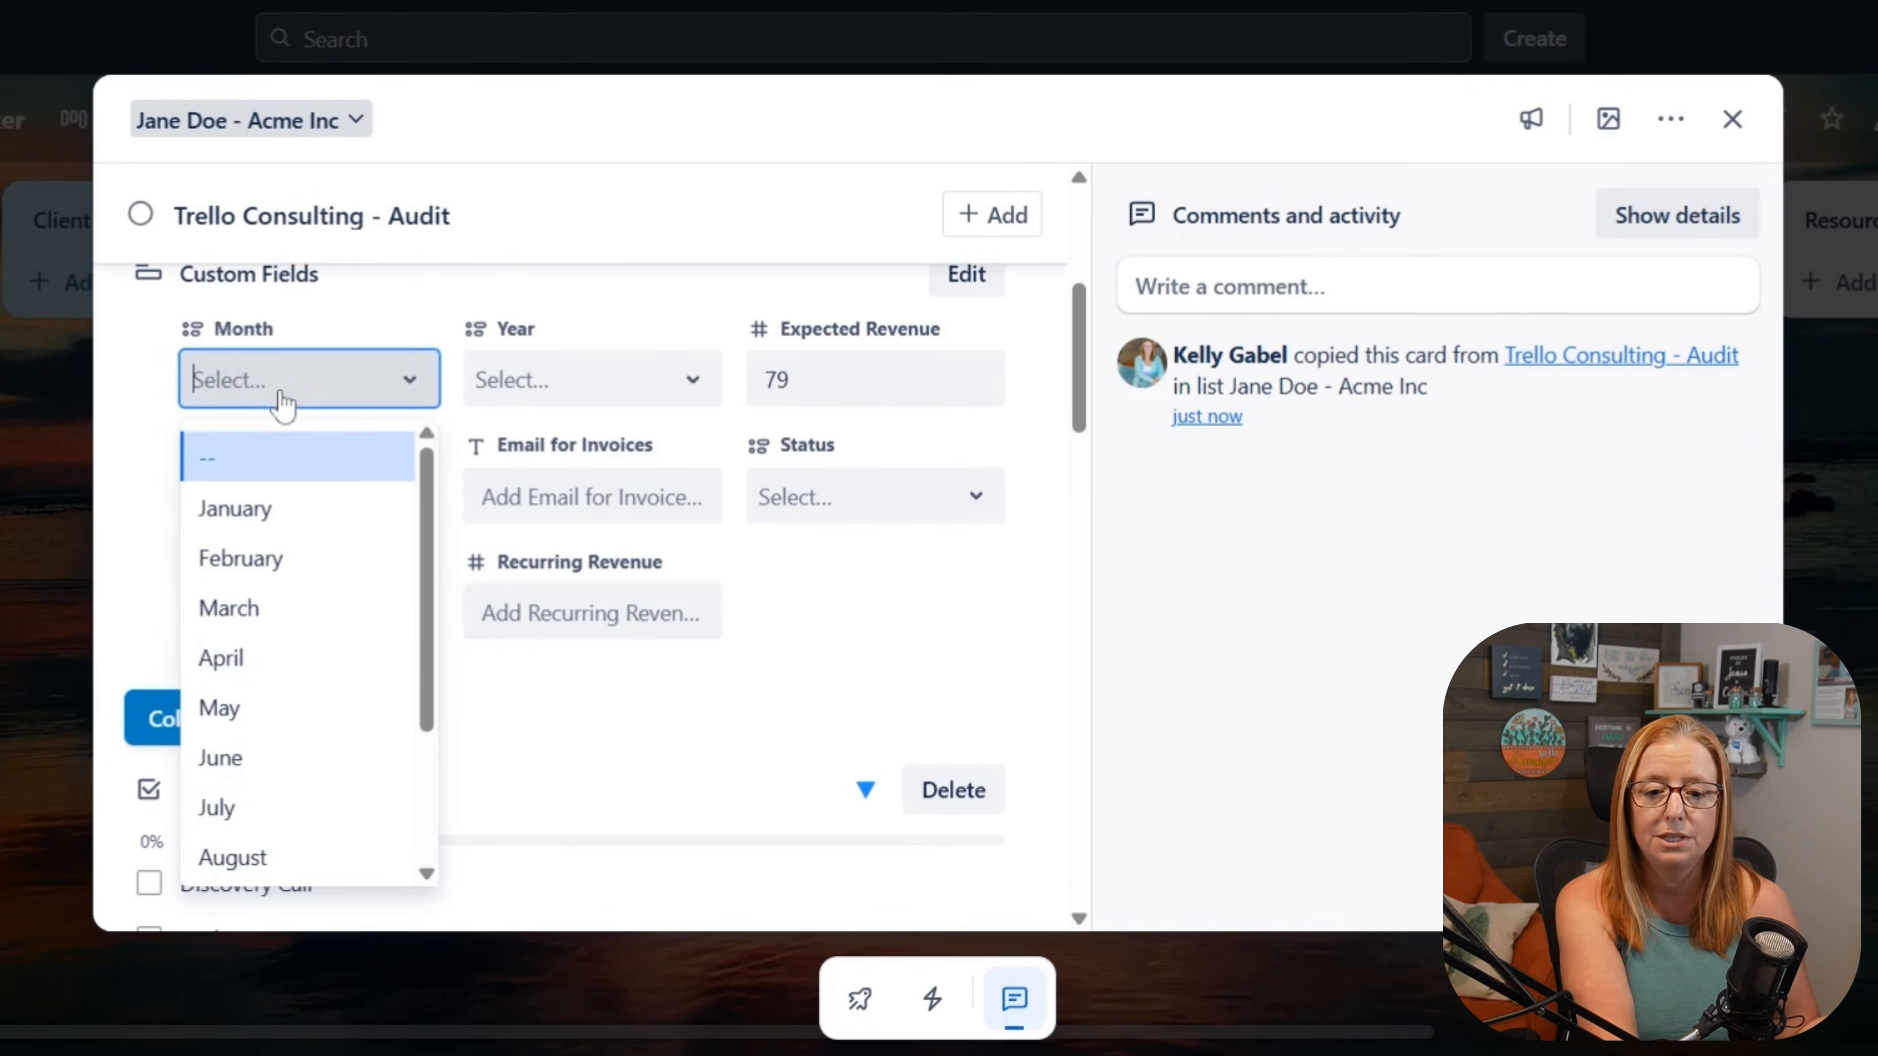
{"action": "left_click", "coordinate": [270, 857]}
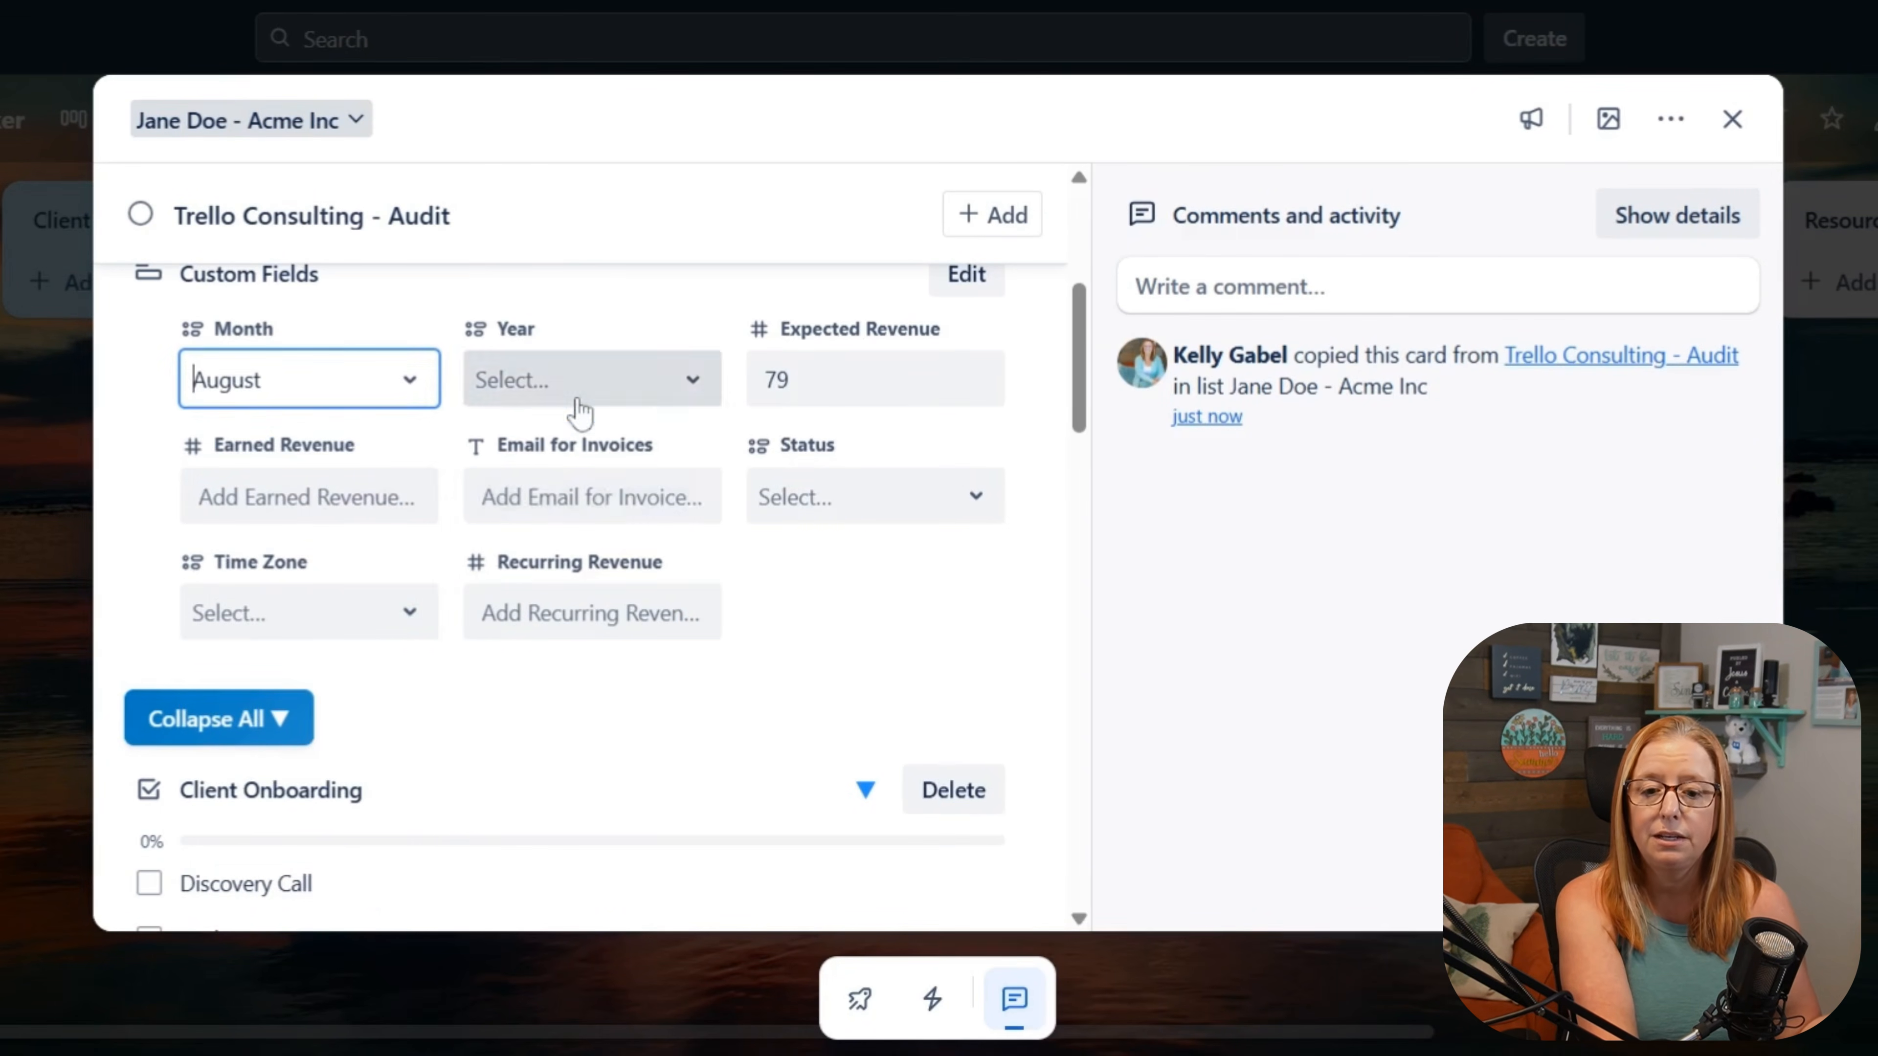
{"action": "left_click", "coordinate": [581, 393]}
{"action": "left_click", "coordinate": [563, 560]}
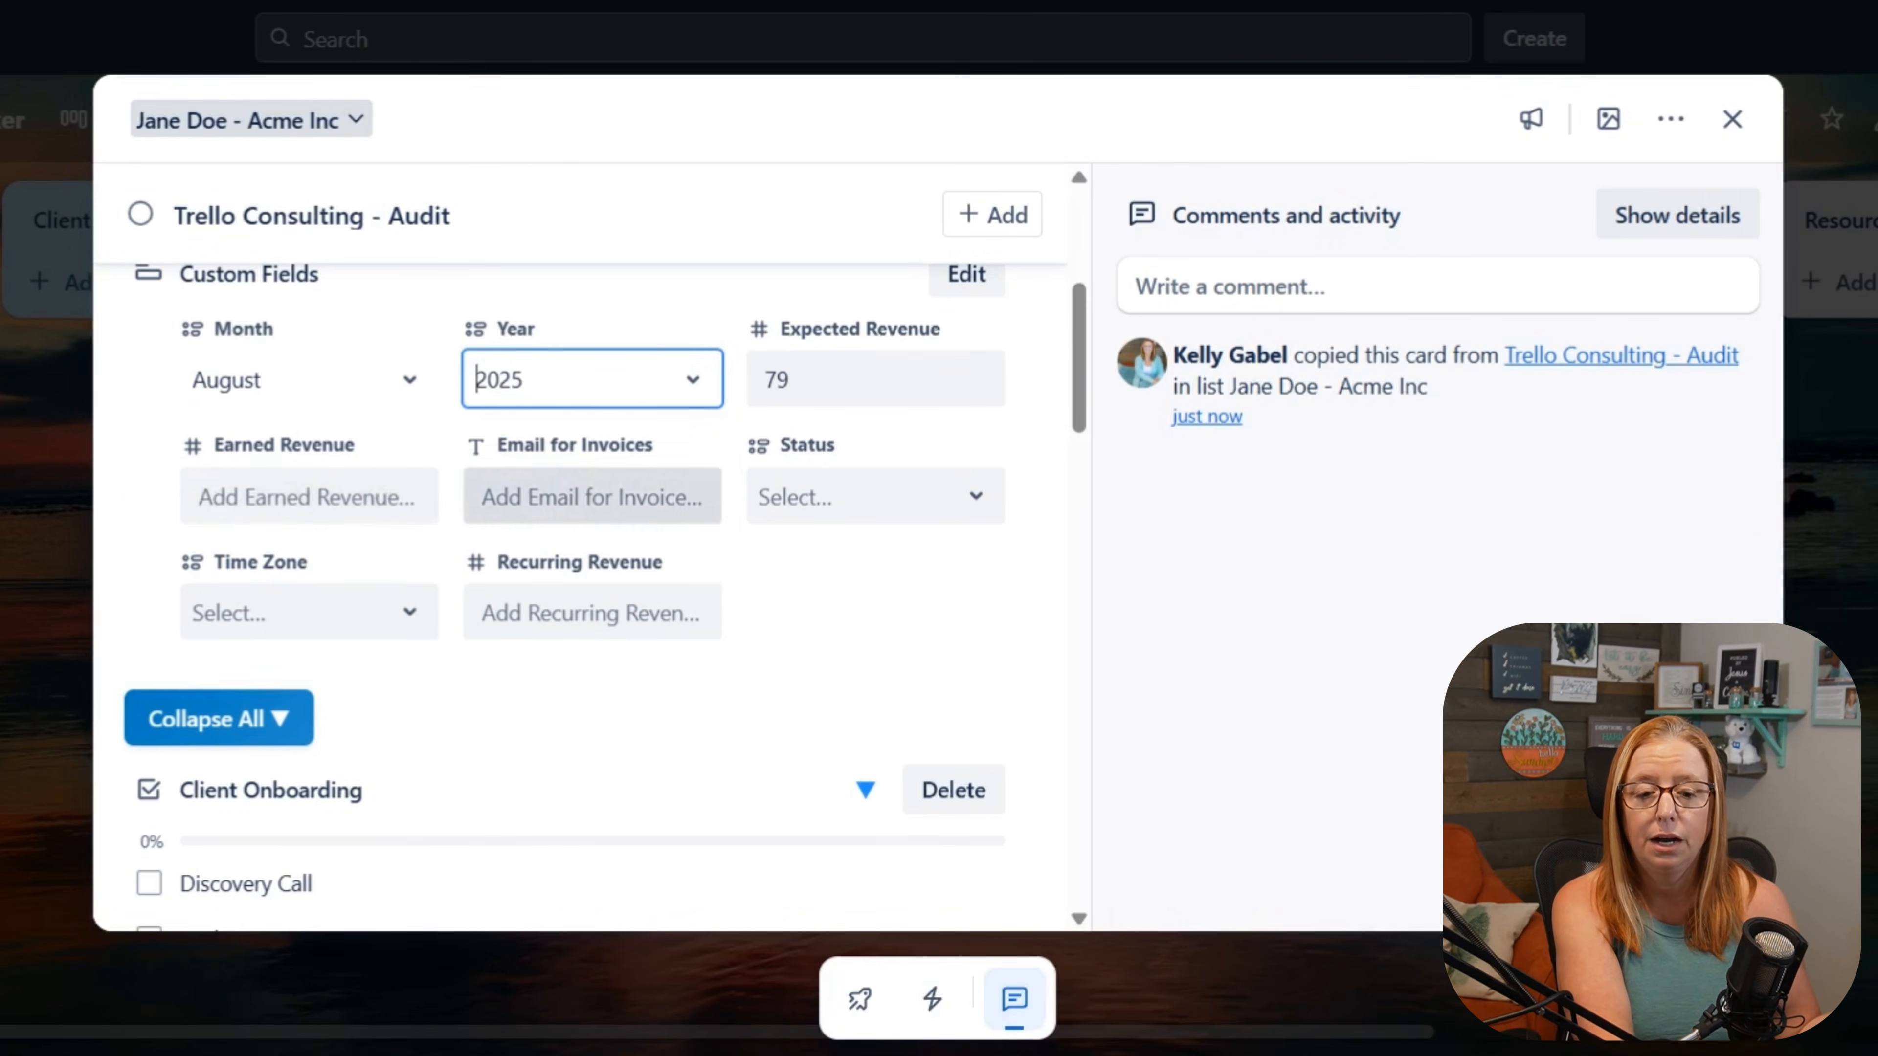
{"action": "left_click", "coordinate": [796, 601]}
{"action": "key", "text": "Escape"}
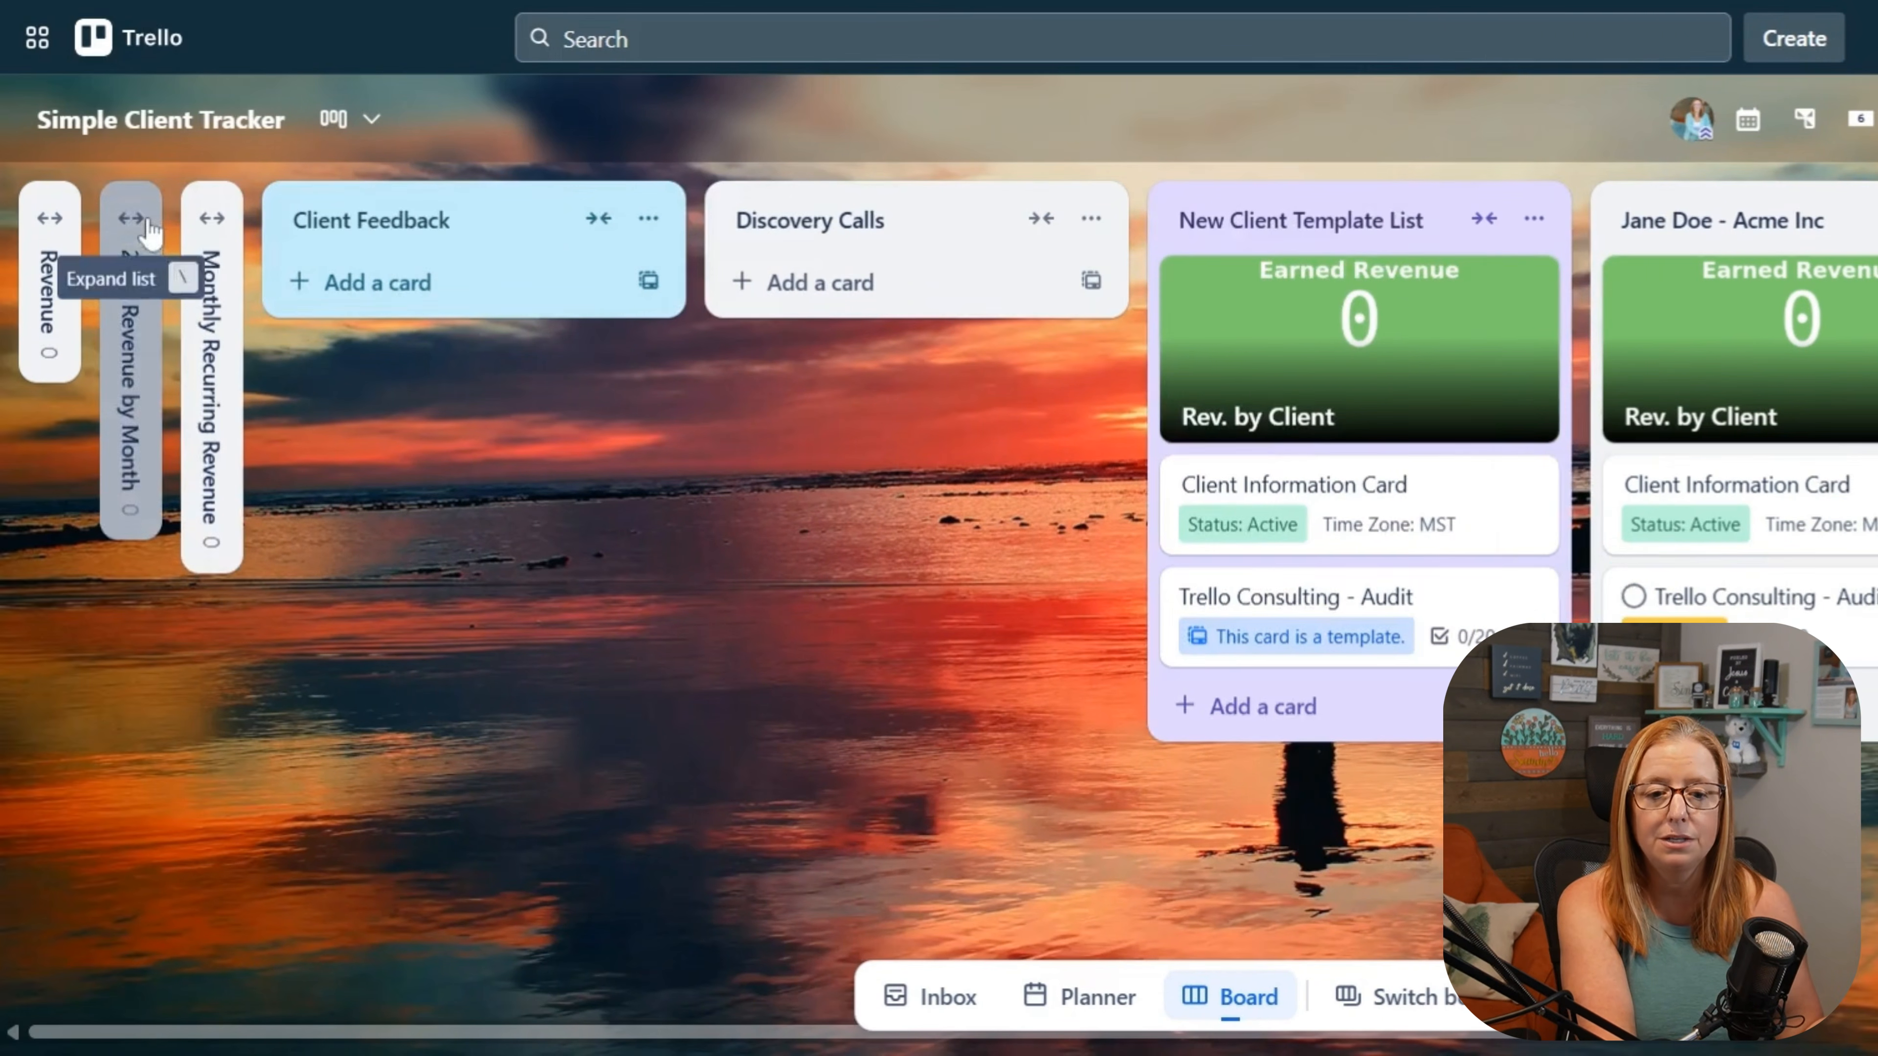
Step: Expand the 2025 Revenue by Month list and start customizing a new Dashcard there from the "In this list" preset
{"action": "left_click", "coordinate": [150, 231]}
{"action": "left_click", "coordinate": [1859, 118]}
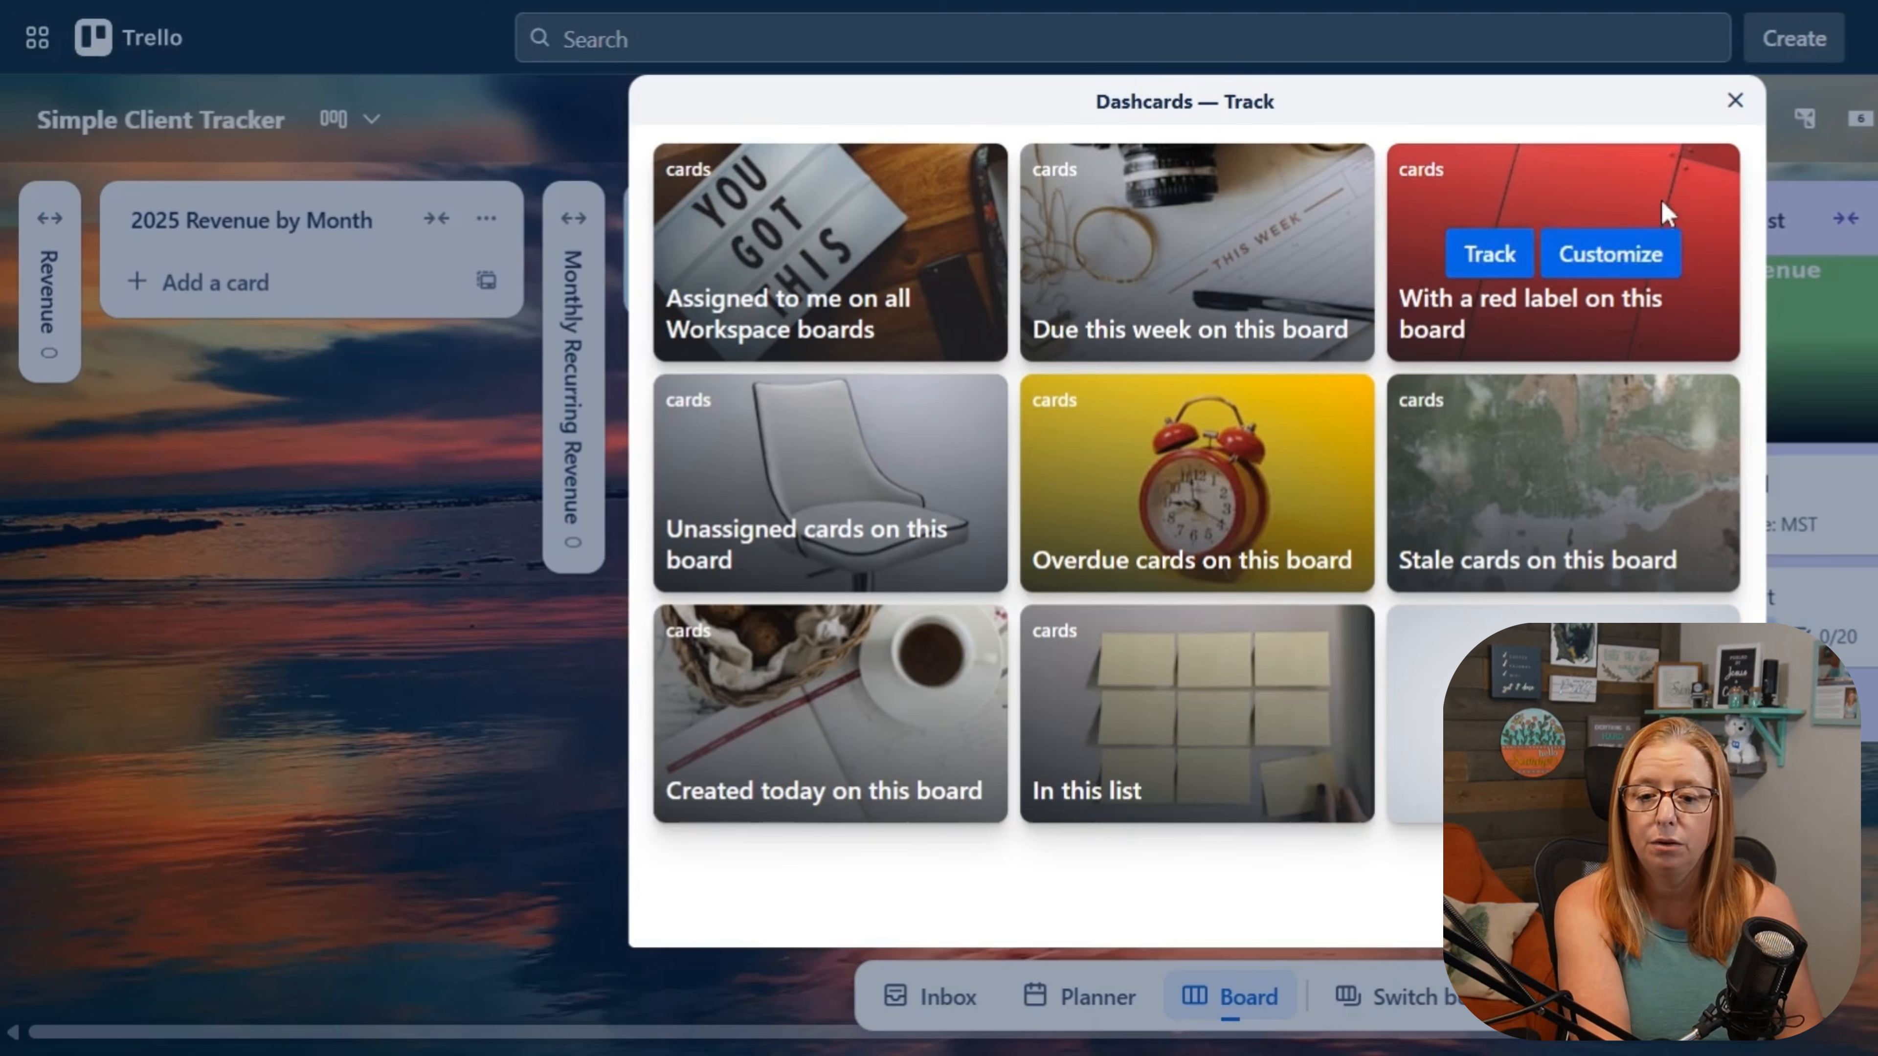
{"action": "left_click", "coordinate": [1268, 718]}
Step: Name the new Dashcard "Expected Revenue - Aug"
{"action": "left_click_drag", "start_coordinate": [1271, 227], "coordinate": [1106, 228]}
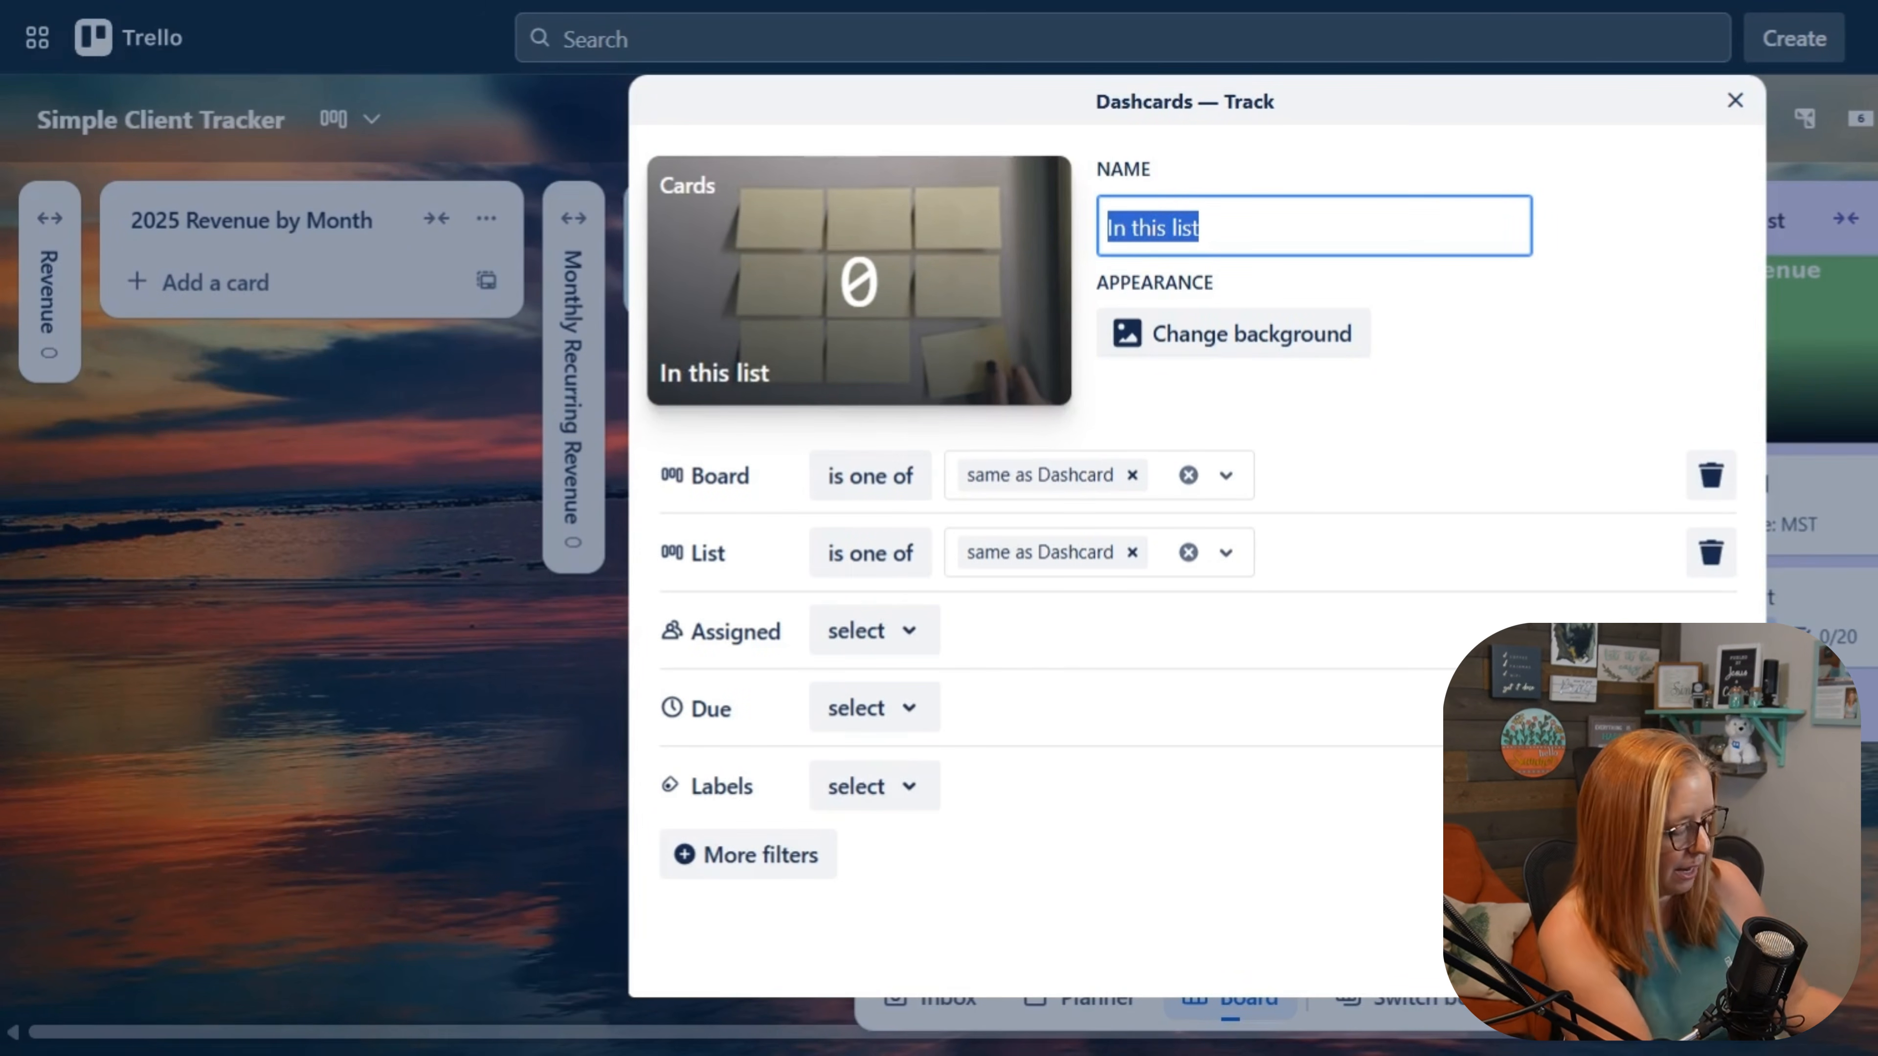
{"action": "type", "text": "Expected "}
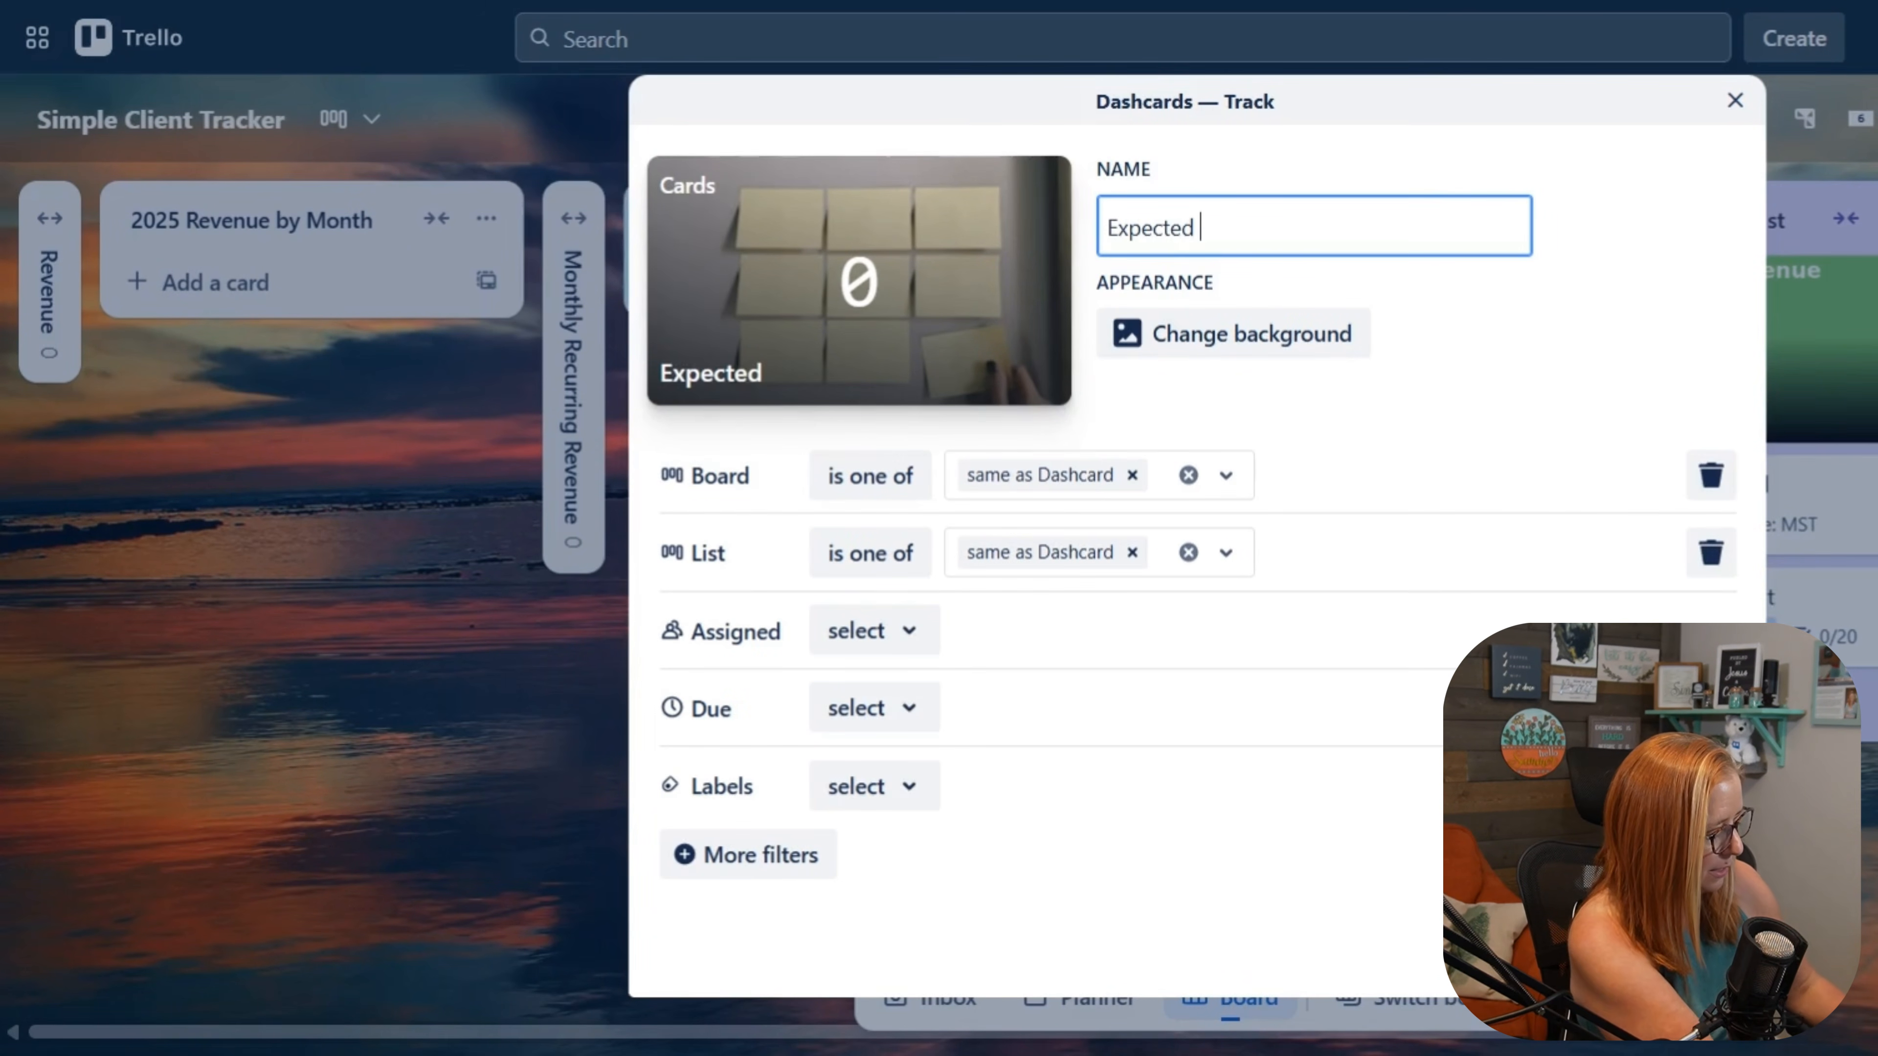
{"action": "type", "text": "Revnue"}
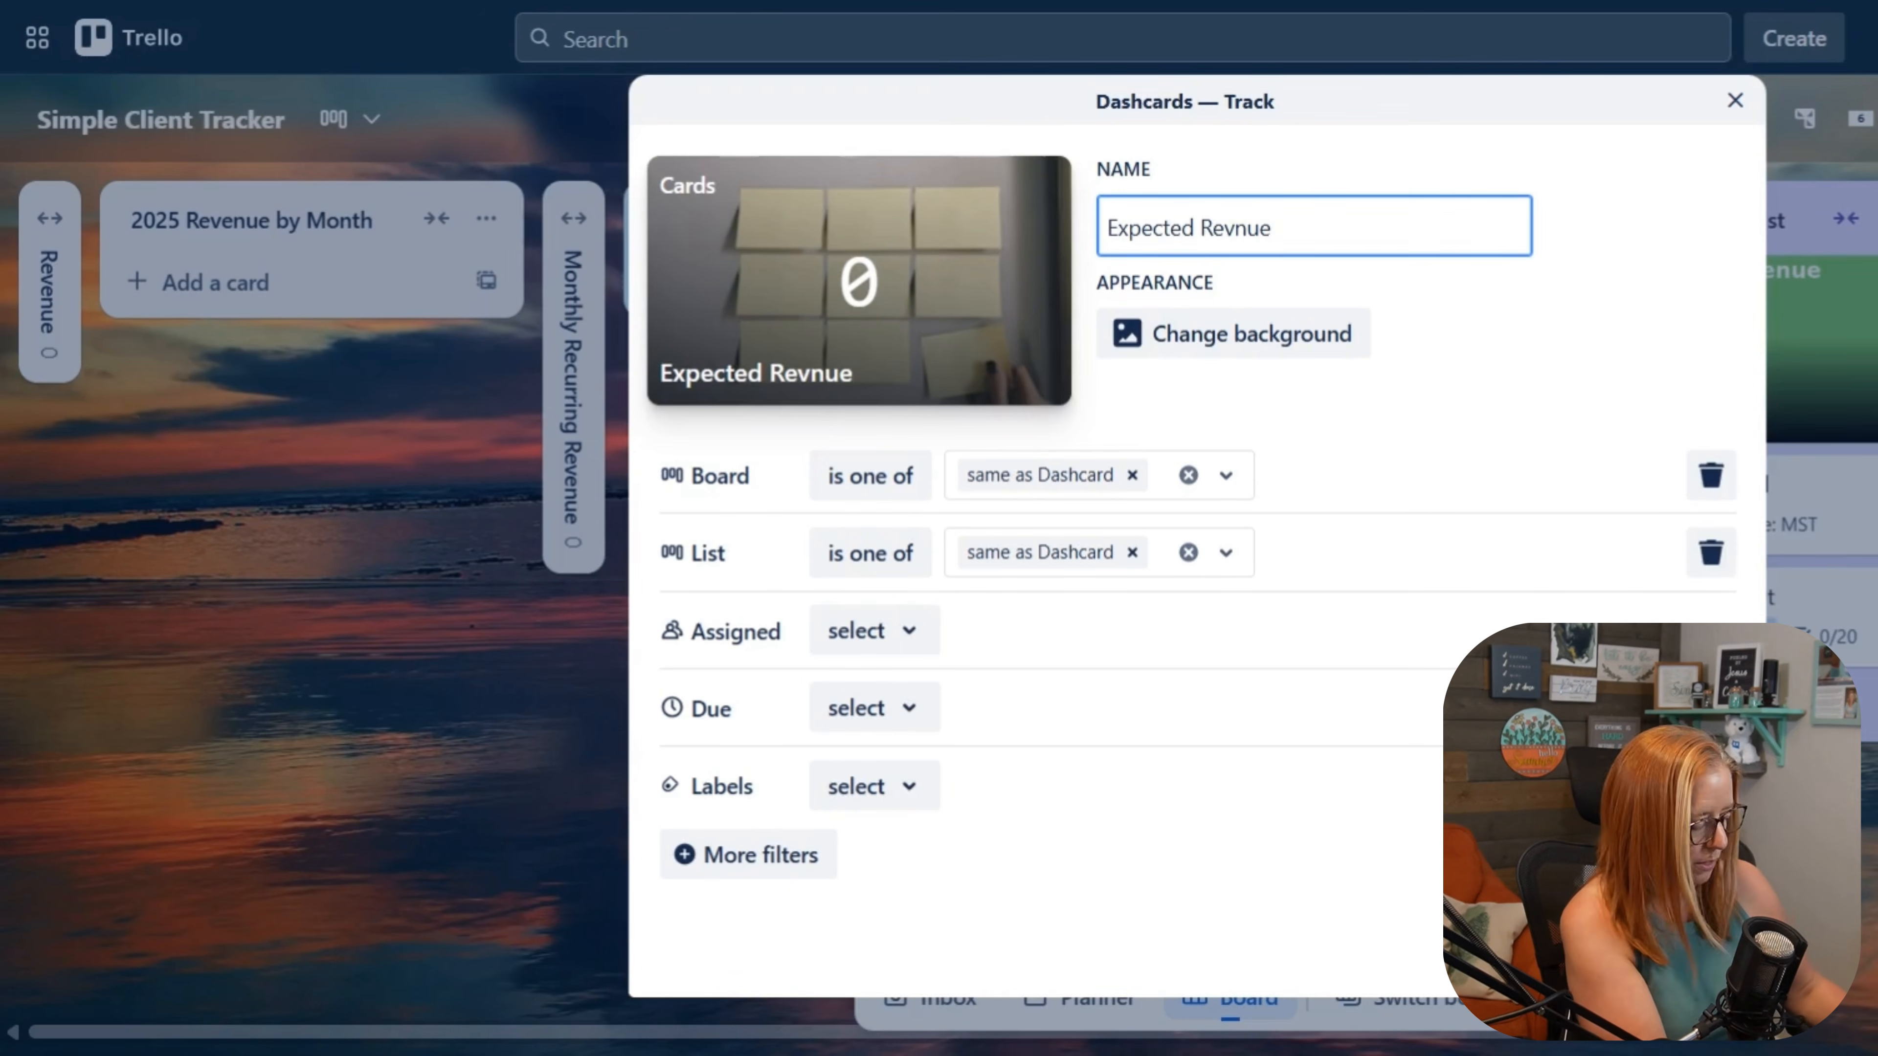
{"action": "left_click", "coordinate": [1233, 224]}
{"action": "type", "text": "e"}
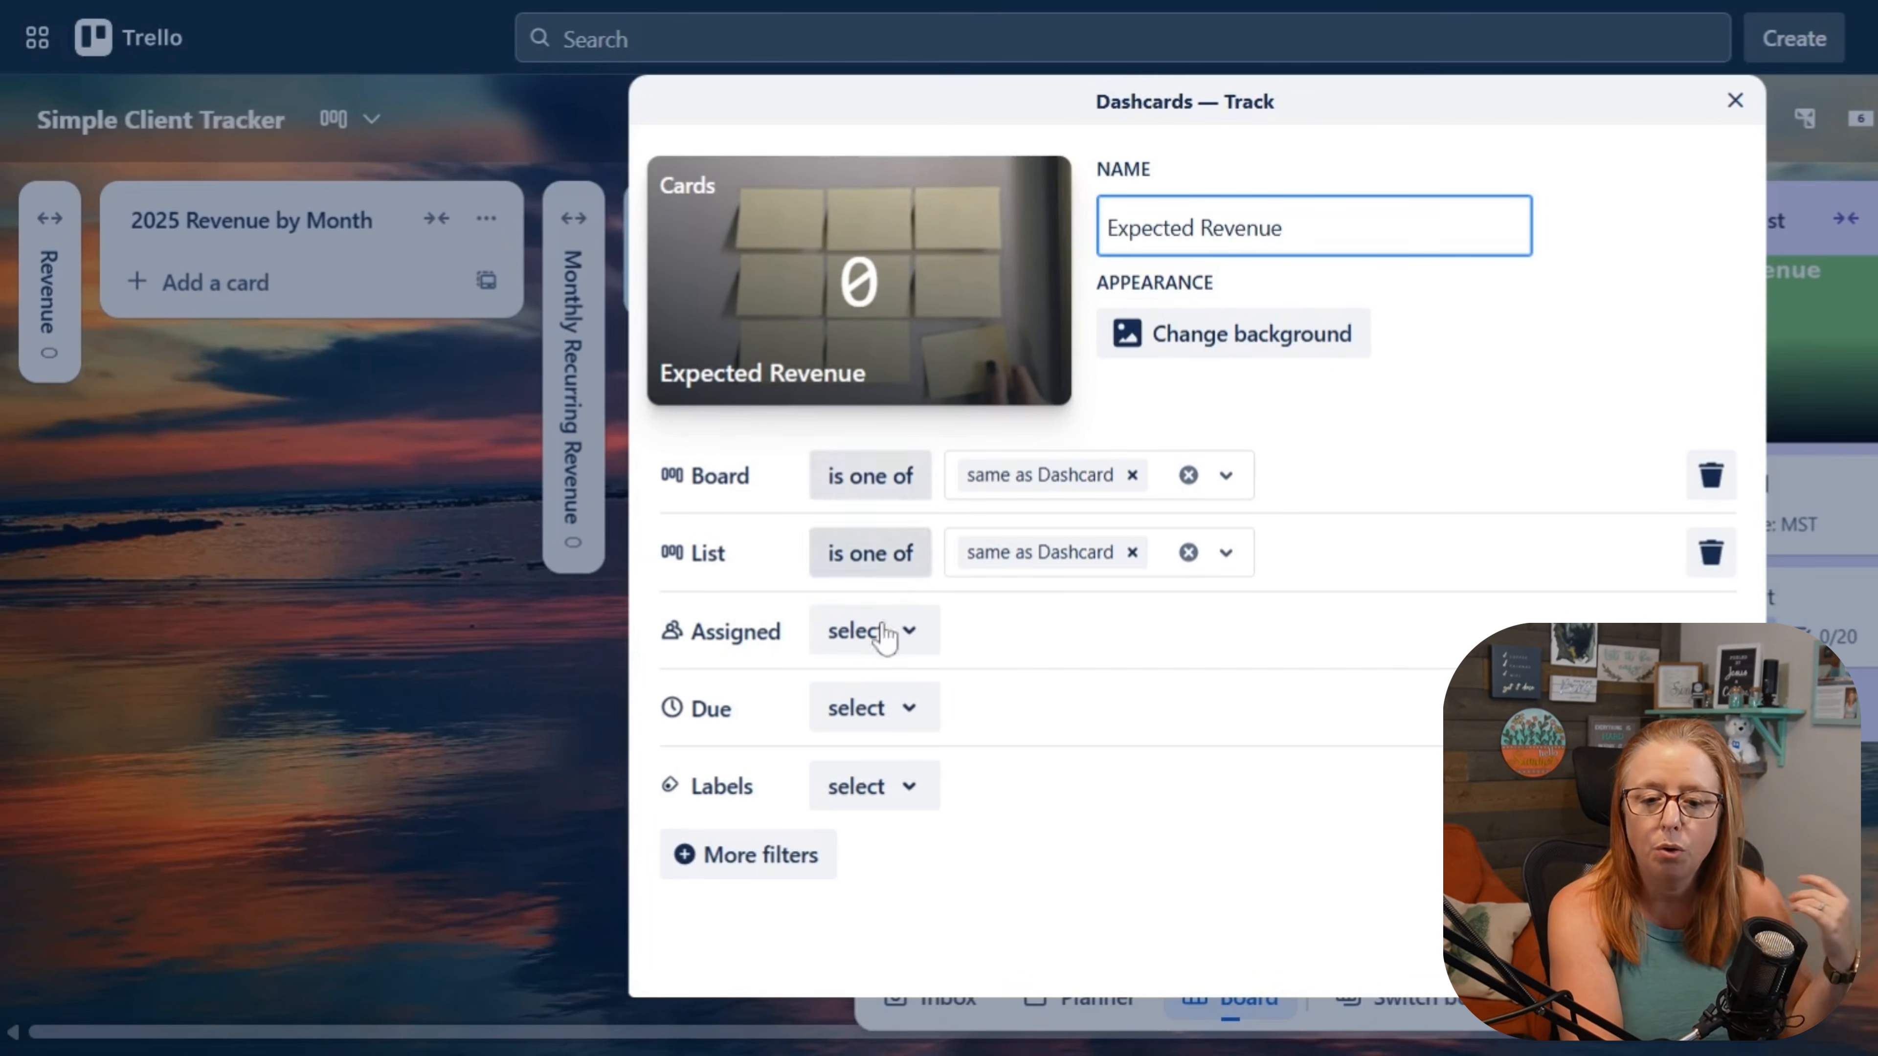
{"action": "left_click", "coordinate": [774, 867]}
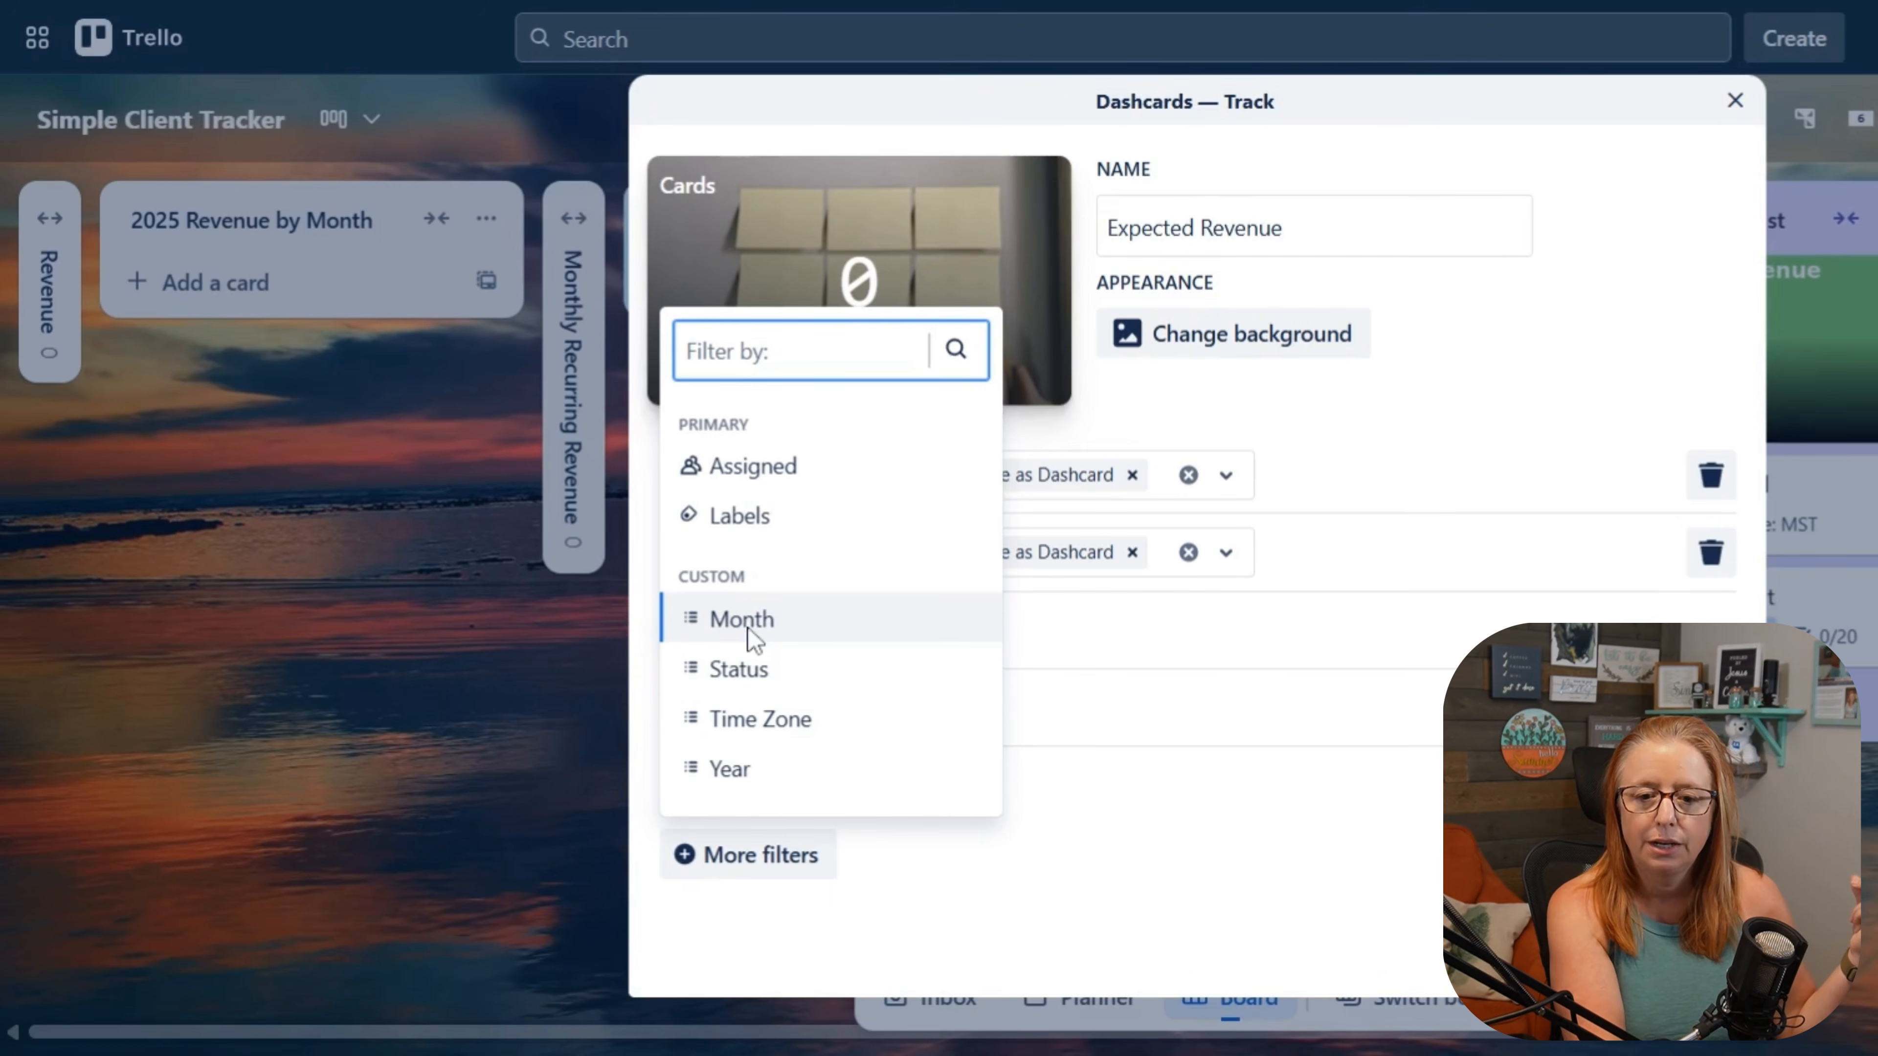
{"action": "left_click", "coordinate": [1250, 226]}
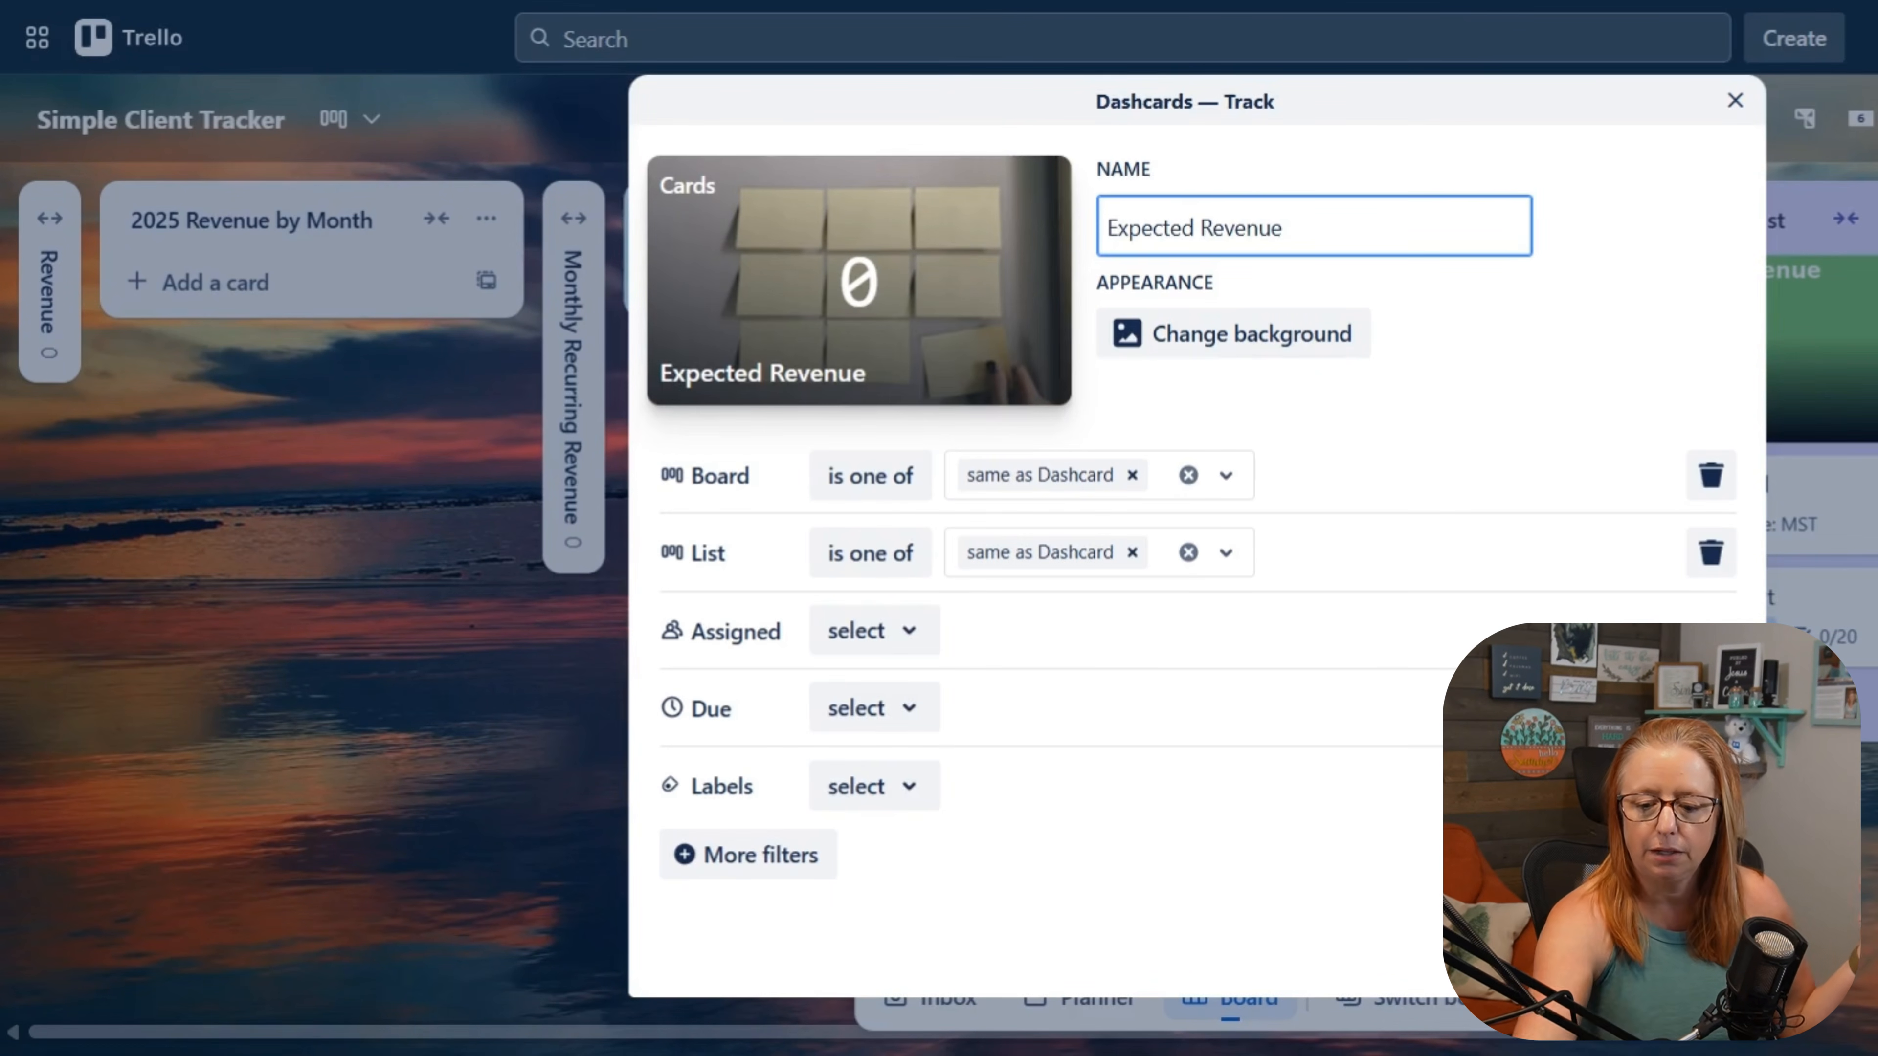
{"action": "type", "text": "- A"}
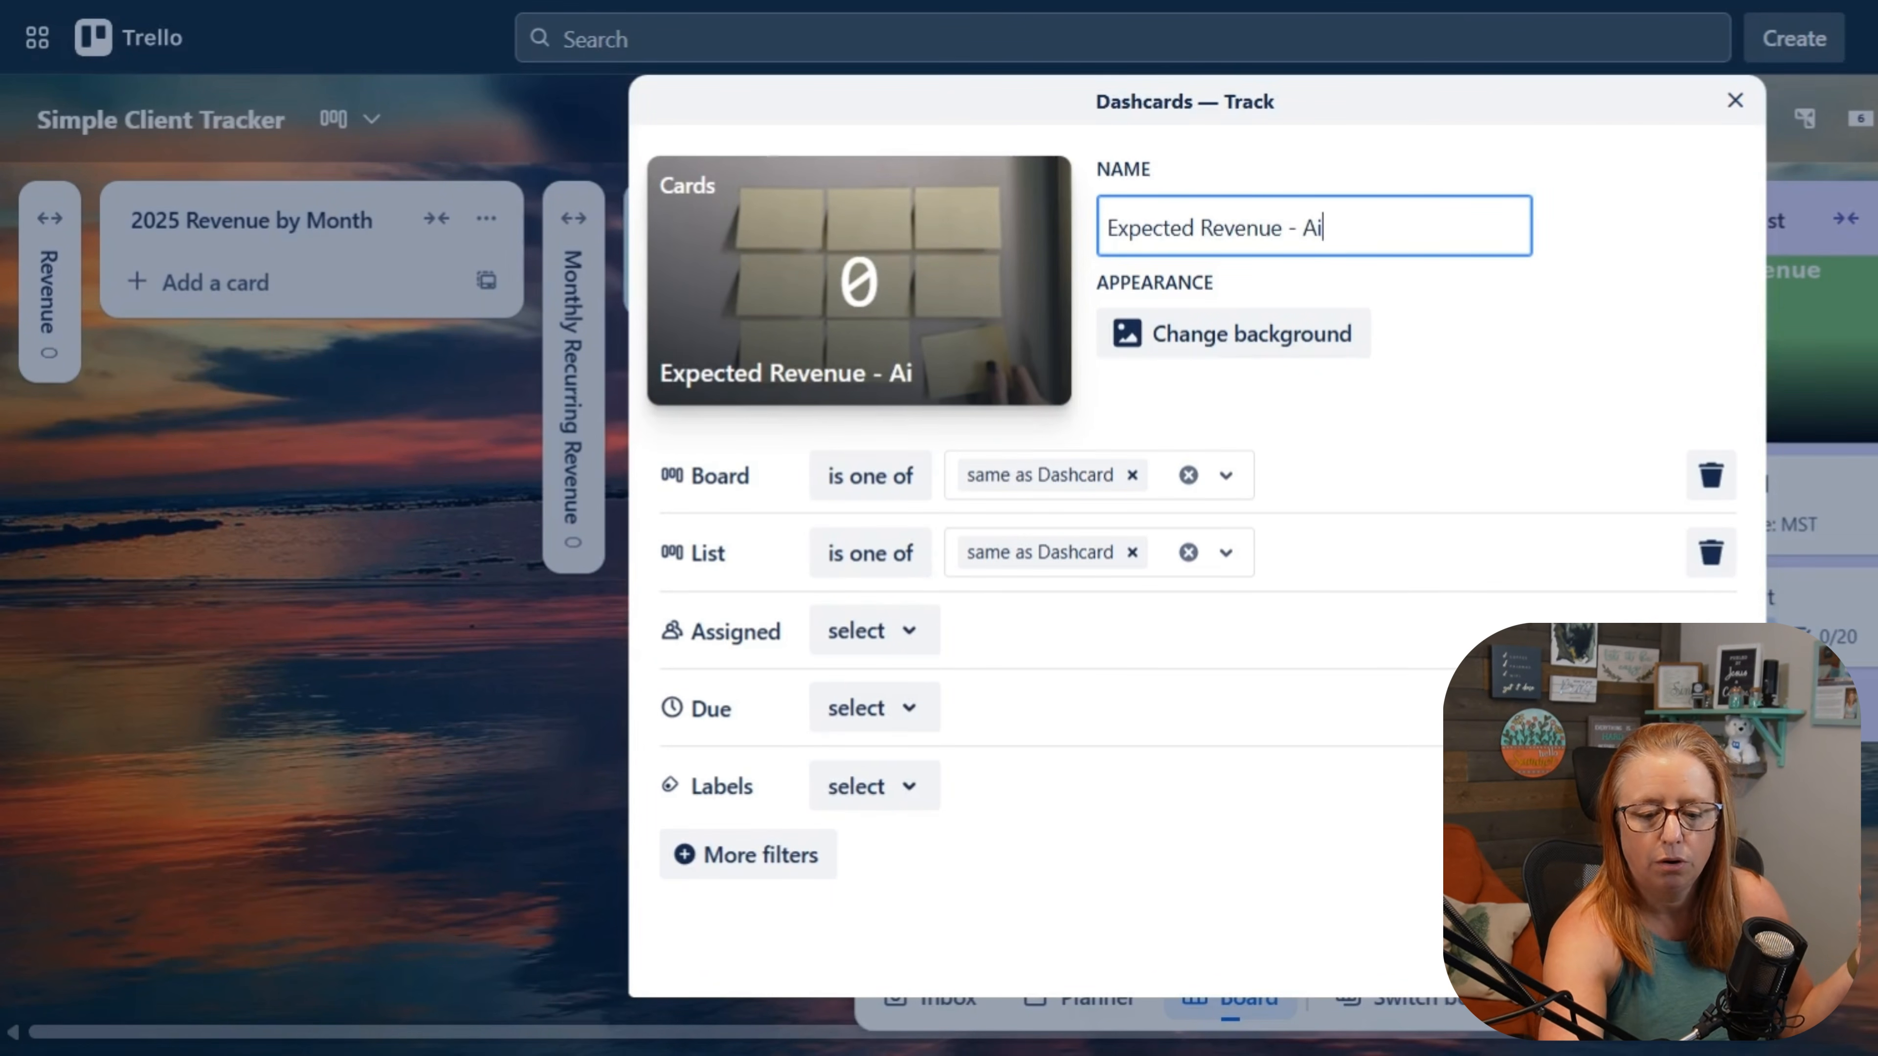
{"action": "type", "text": "ug"}
{"action": "left_click", "coordinate": [1422, 336]}
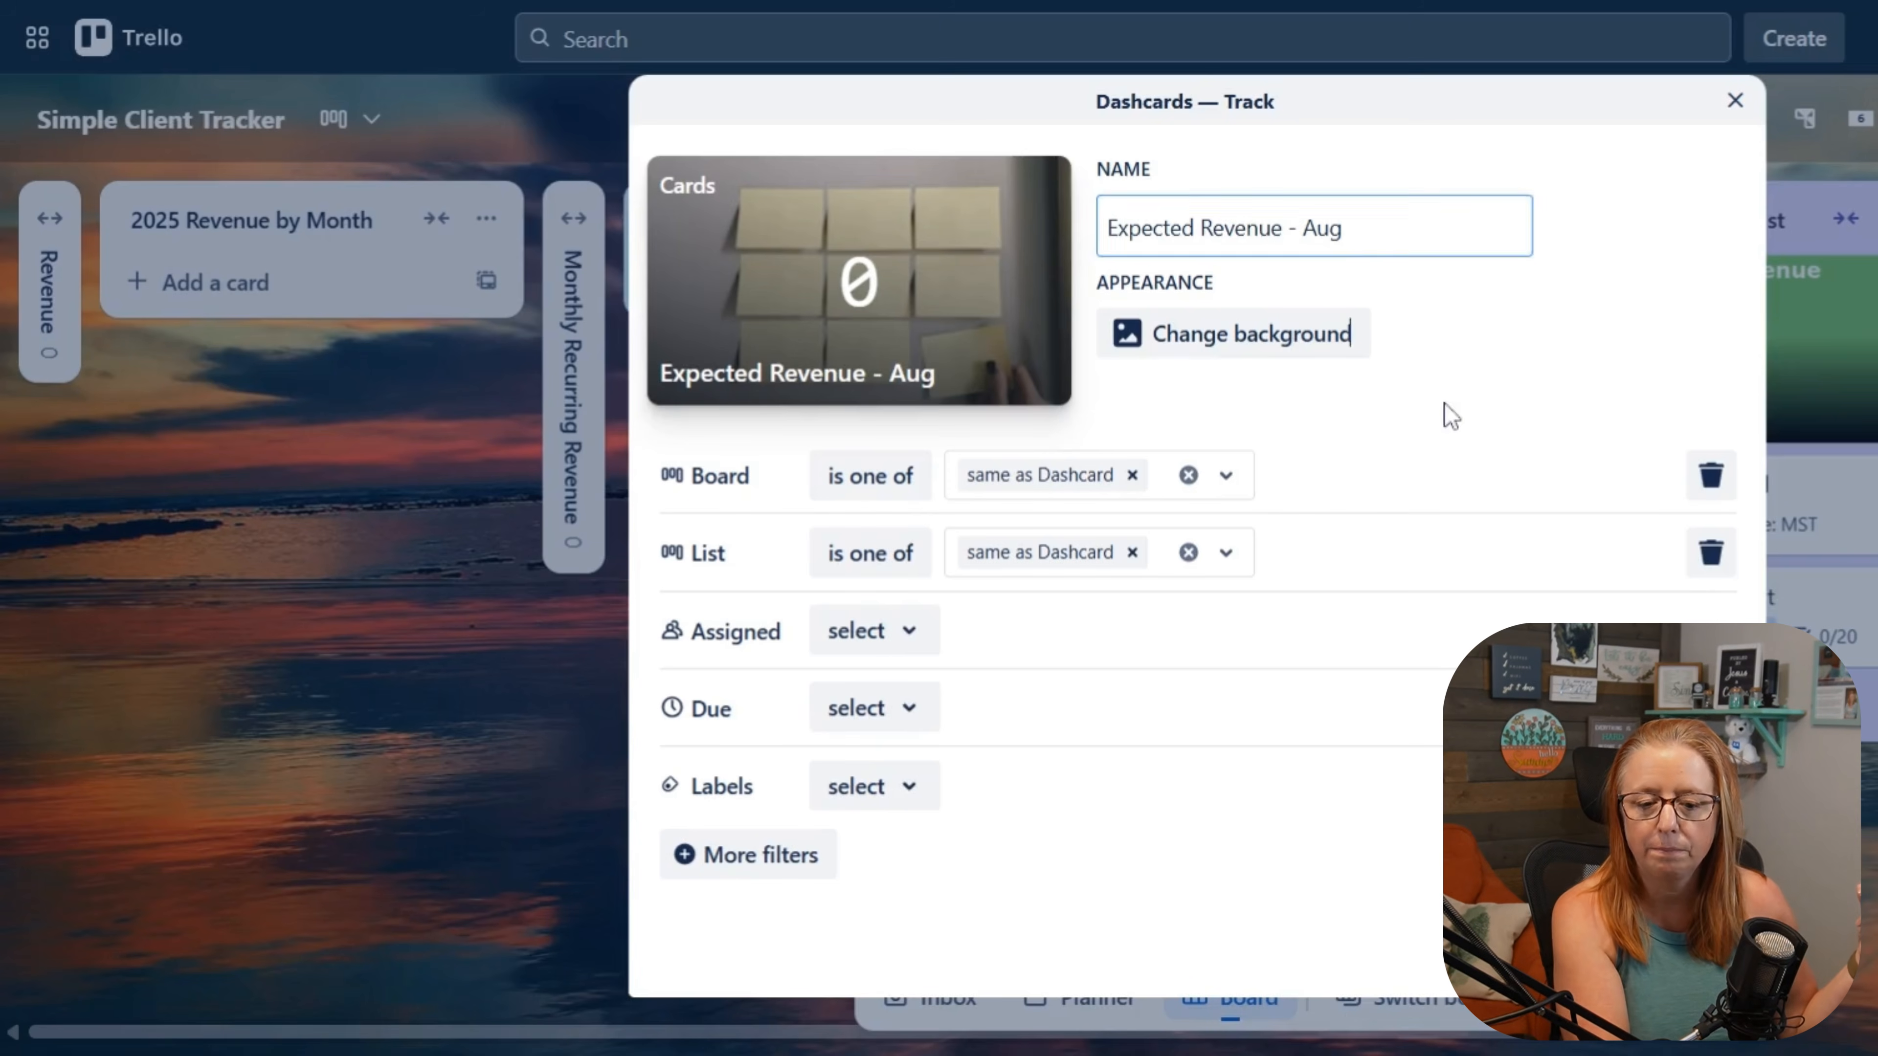
Step: Add a Month filter to the Expected Revenue - Aug Dashcard with the condition is one of August
{"action": "left_click", "coordinate": [759, 879]}
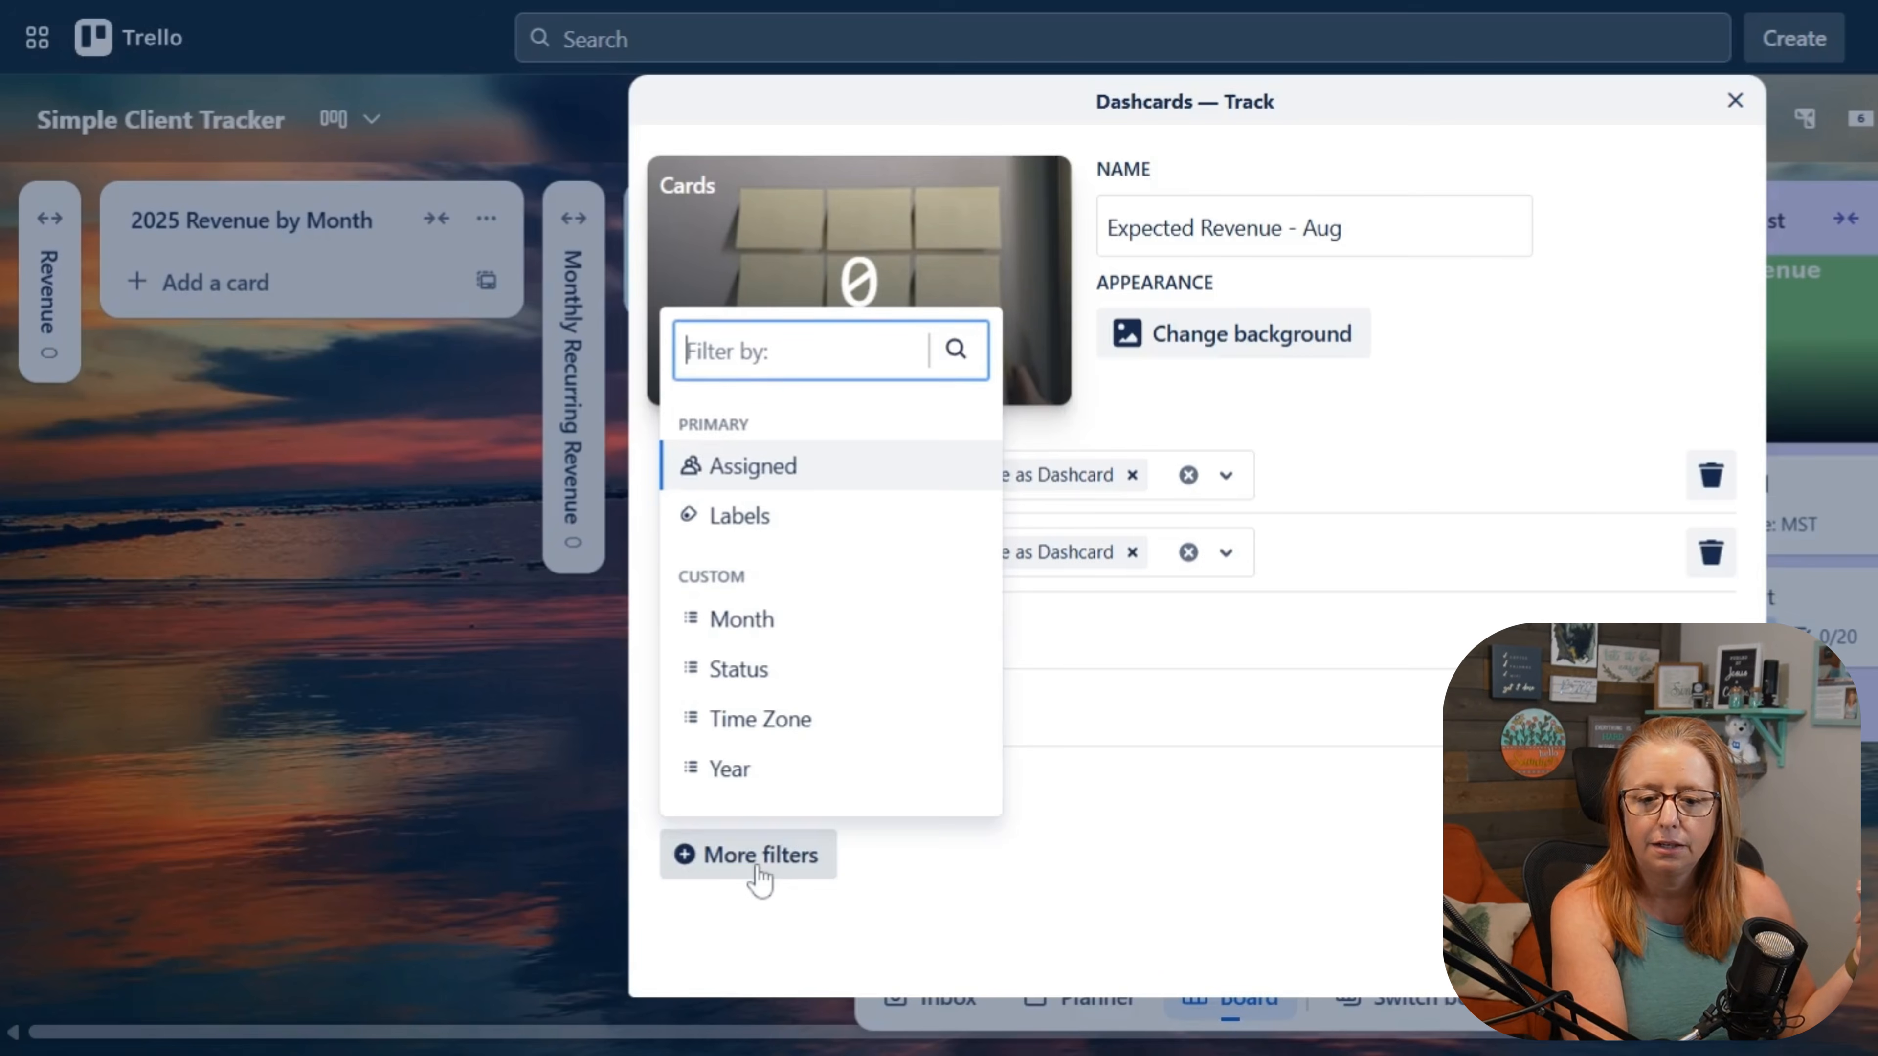
{"action": "left_click", "coordinate": [765, 625]}
{"action": "left_click", "coordinate": [916, 872]}
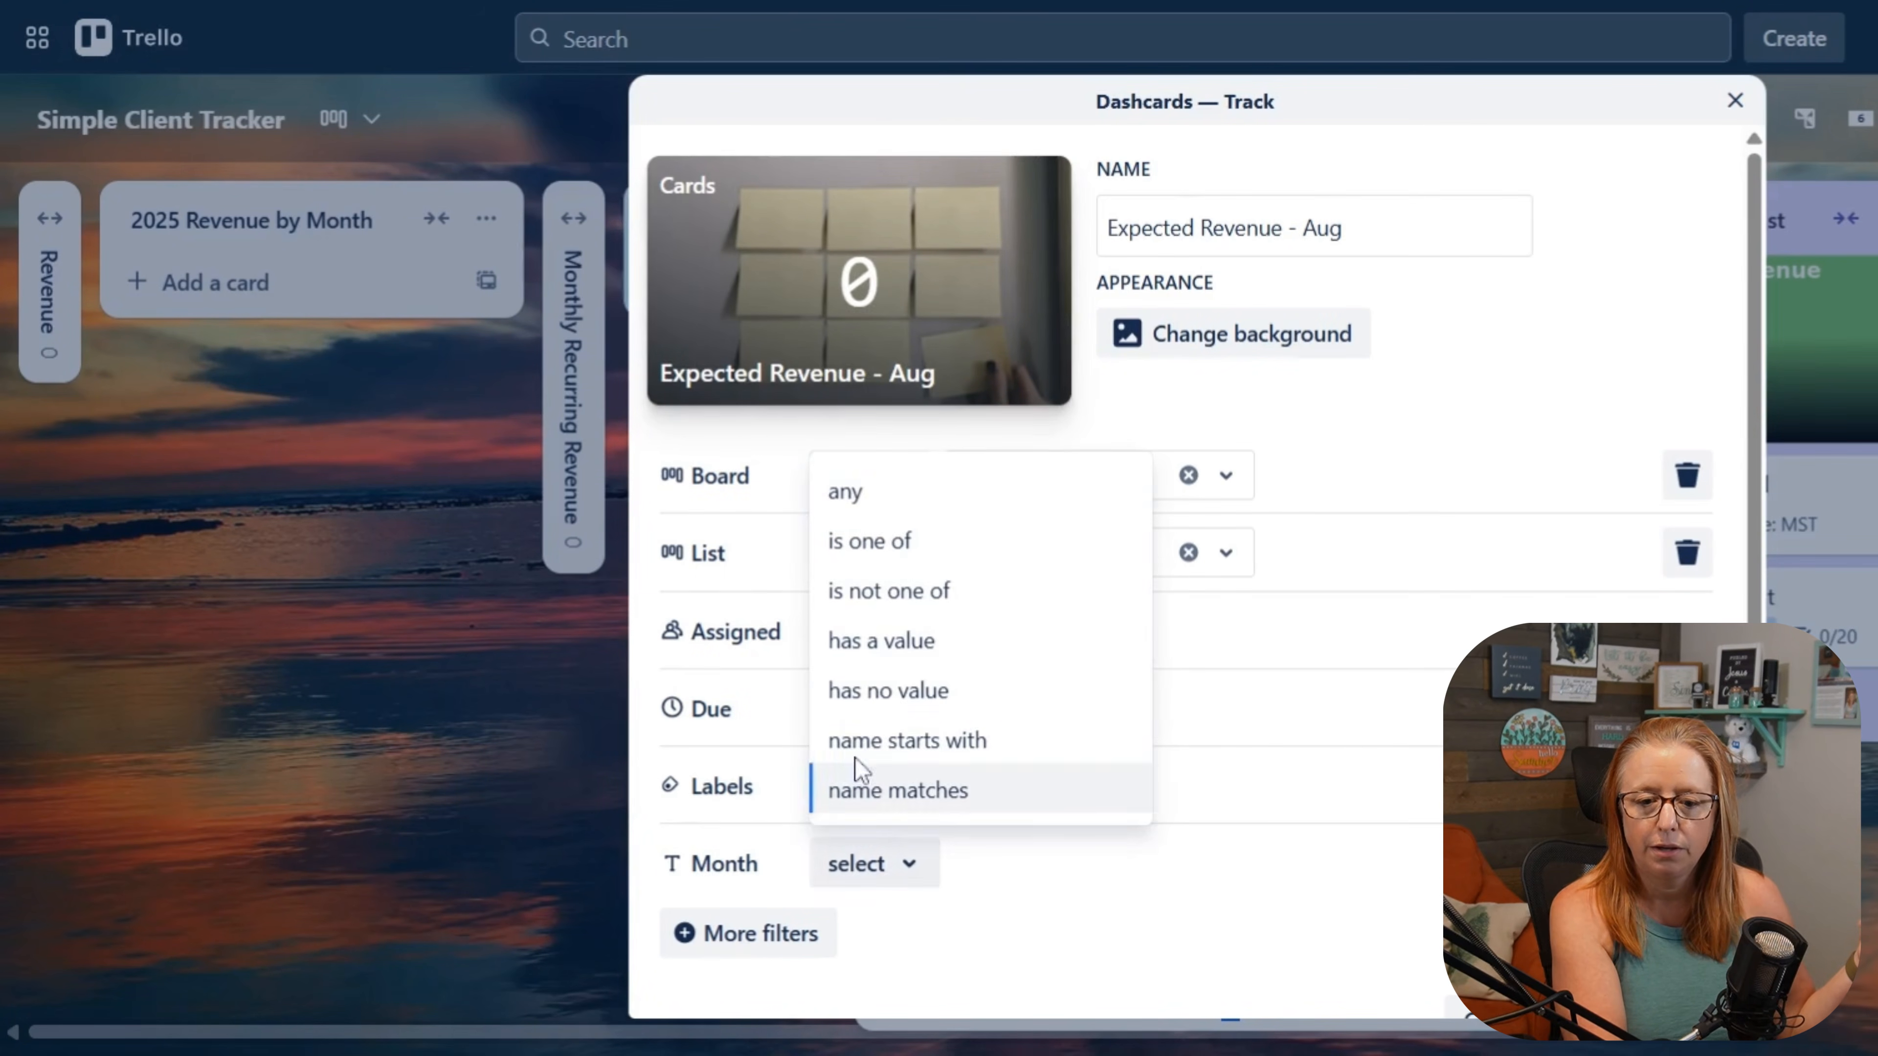
{"action": "left_click", "coordinate": [865, 541]}
{"action": "left_click", "coordinate": [1065, 858]}
{"action": "left_click", "coordinate": [1035, 698]}
{"action": "left_click", "coordinate": [1283, 863]}
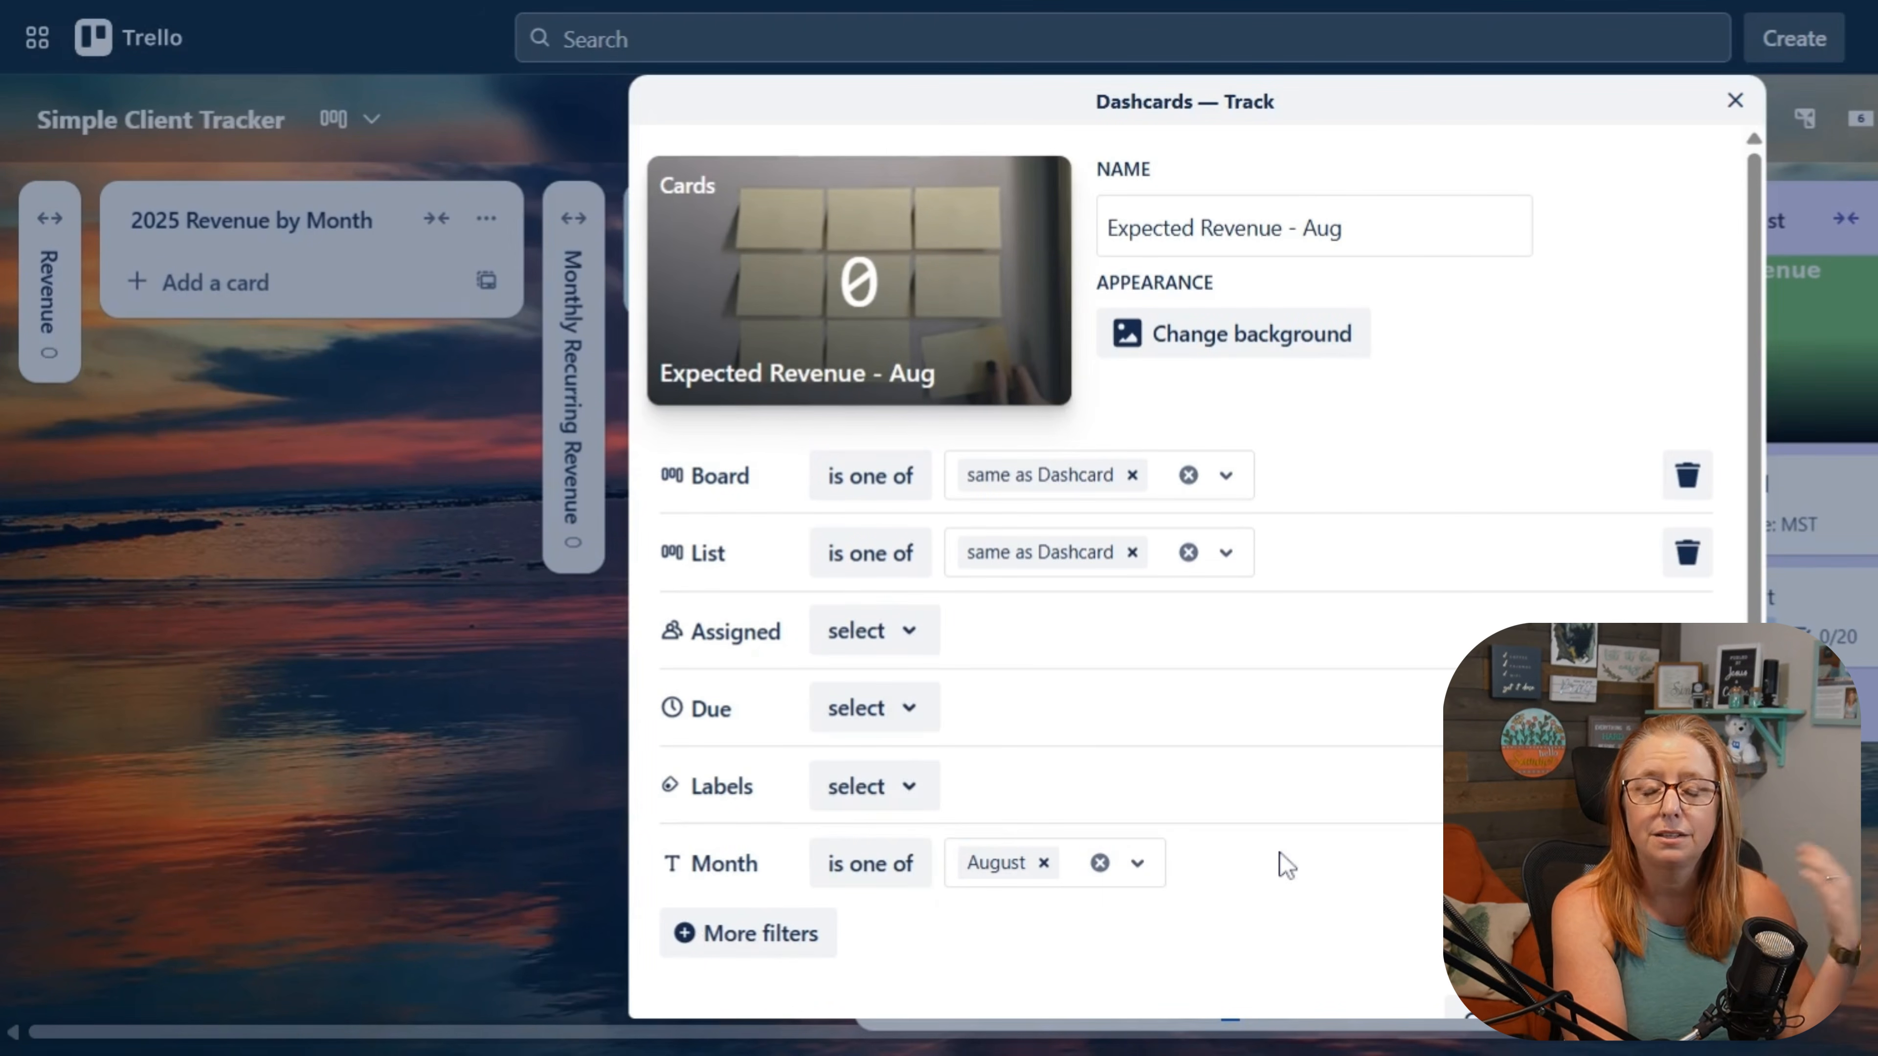
Step: Add a Year filter to the Expected Revenue - Aug Dashcard with the condition is one of 2025, and create the Dashcard
{"action": "left_click", "coordinate": [791, 947]}
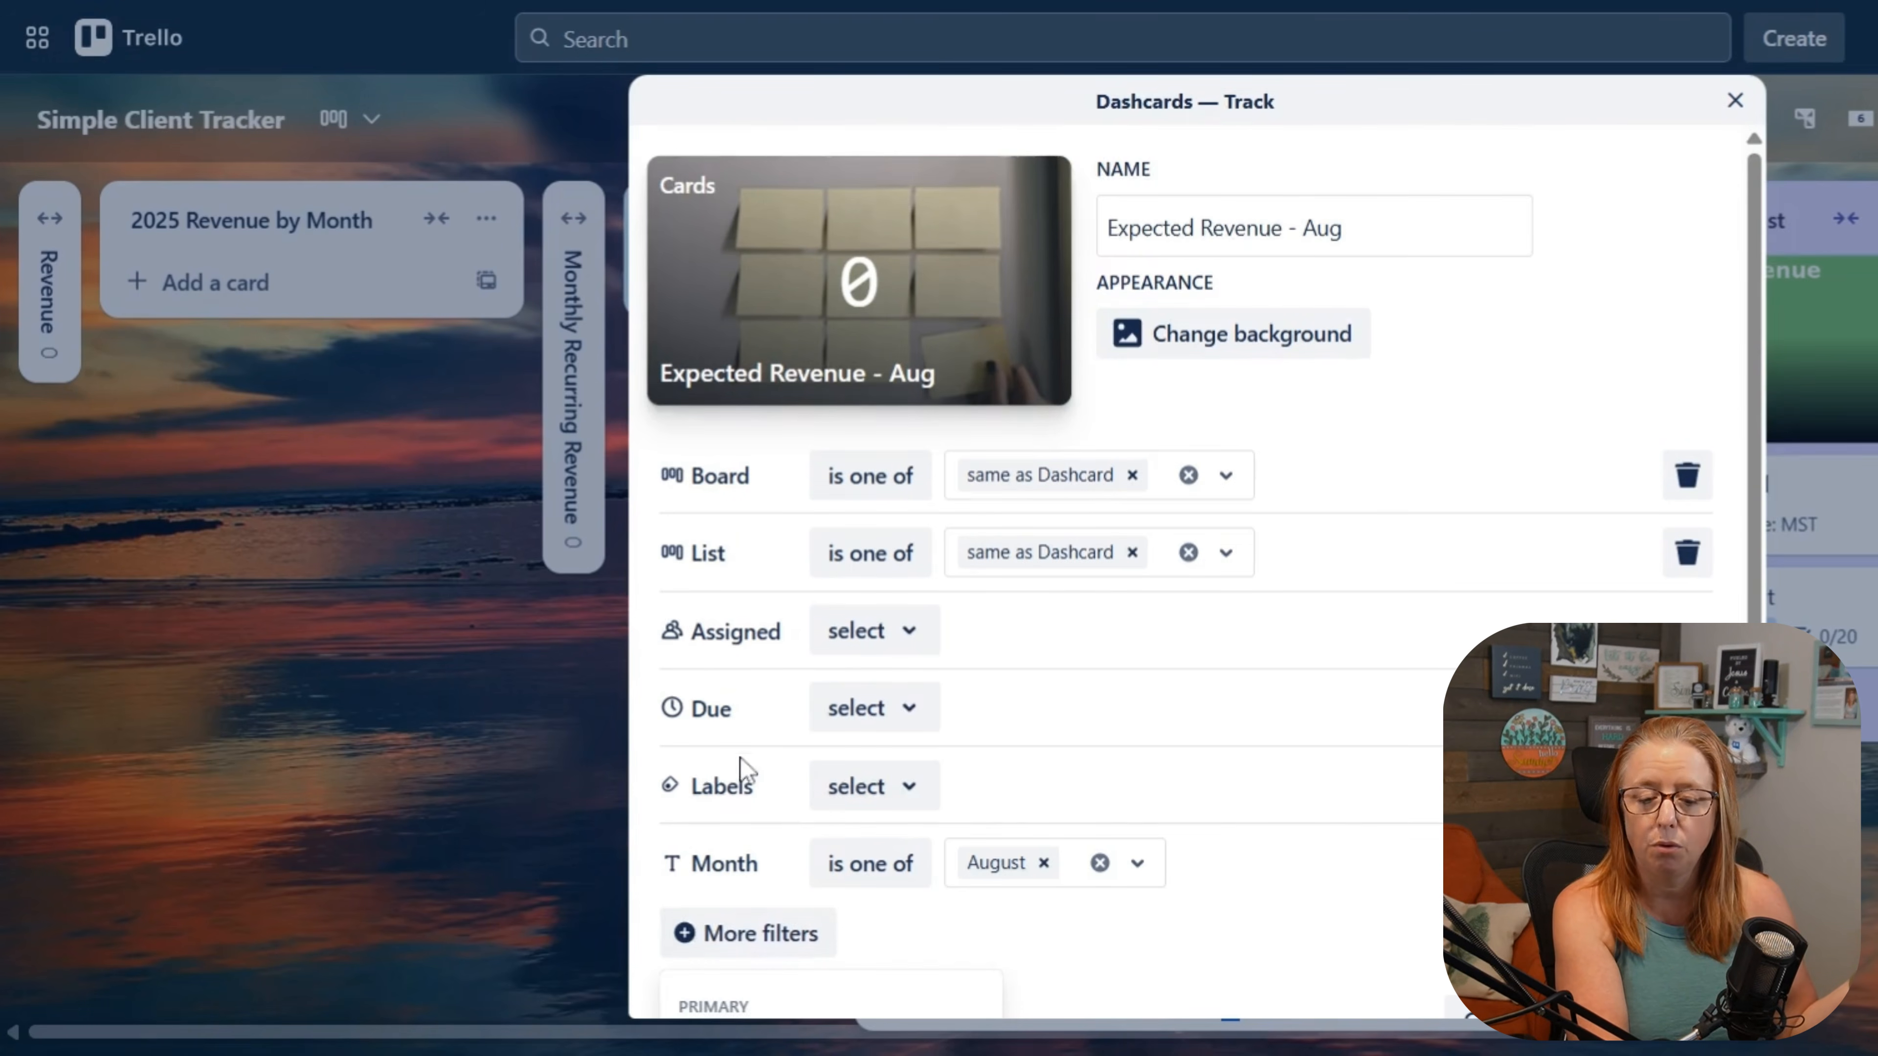
{"action": "scroll", "coordinate": [743, 769], "scroll_direction": "down", "scroll_amount": 5}
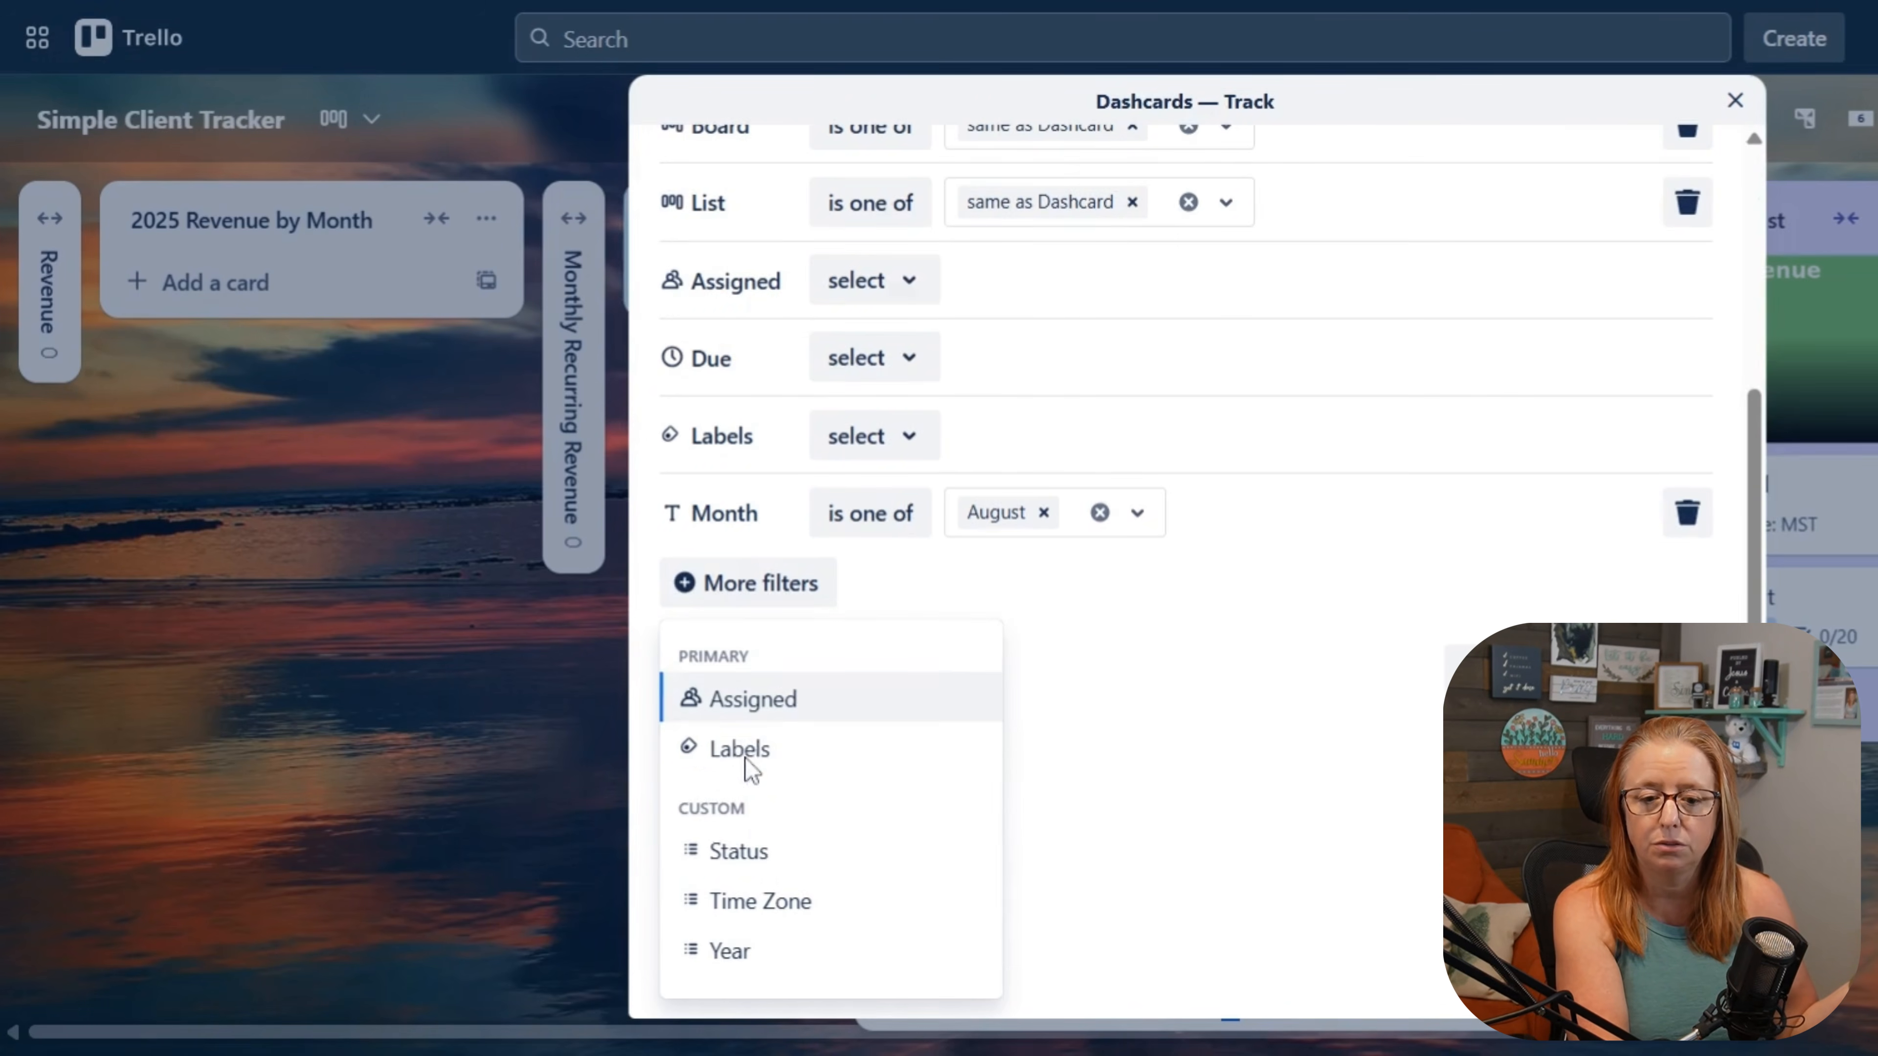
{"action": "left_click", "coordinate": [765, 951]}
{"action": "left_click", "coordinate": [851, 805]}
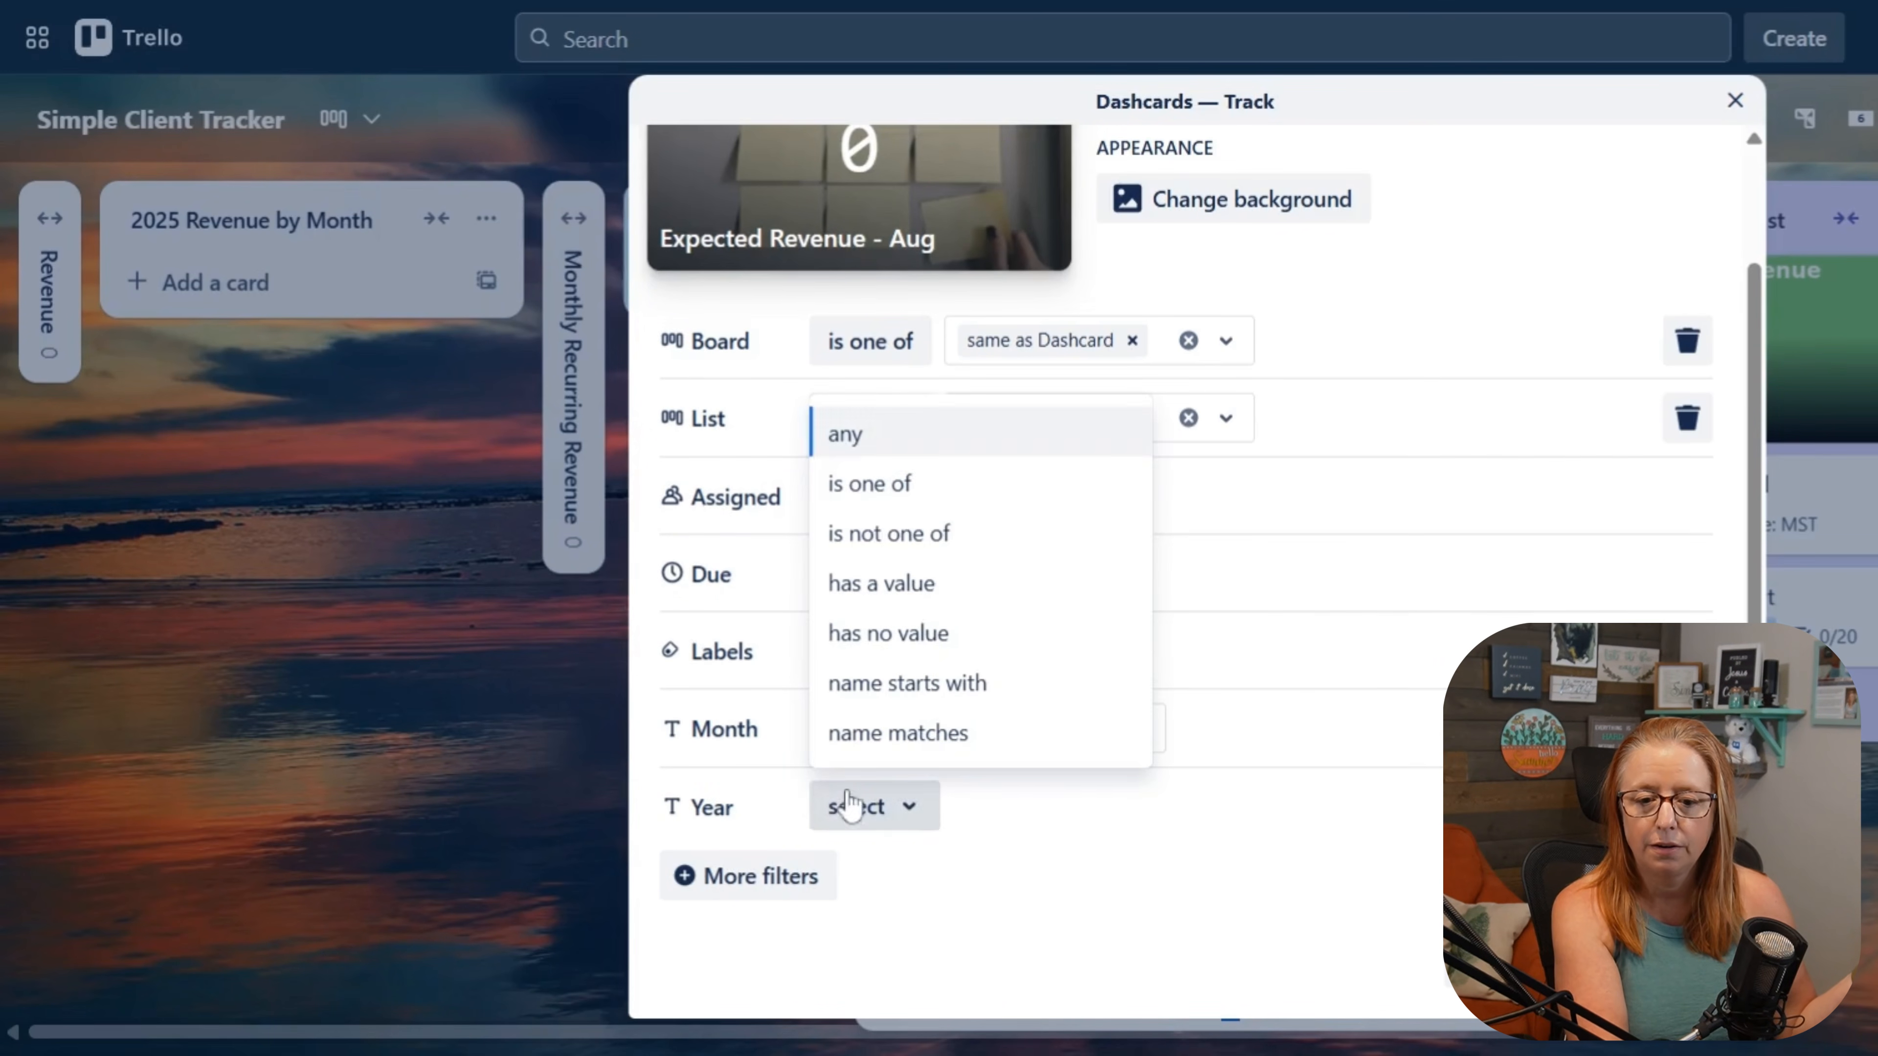
{"action": "left_click", "coordinate": [917, 488]}
{"action": "left_click", "coordinate": [1044, 814]}
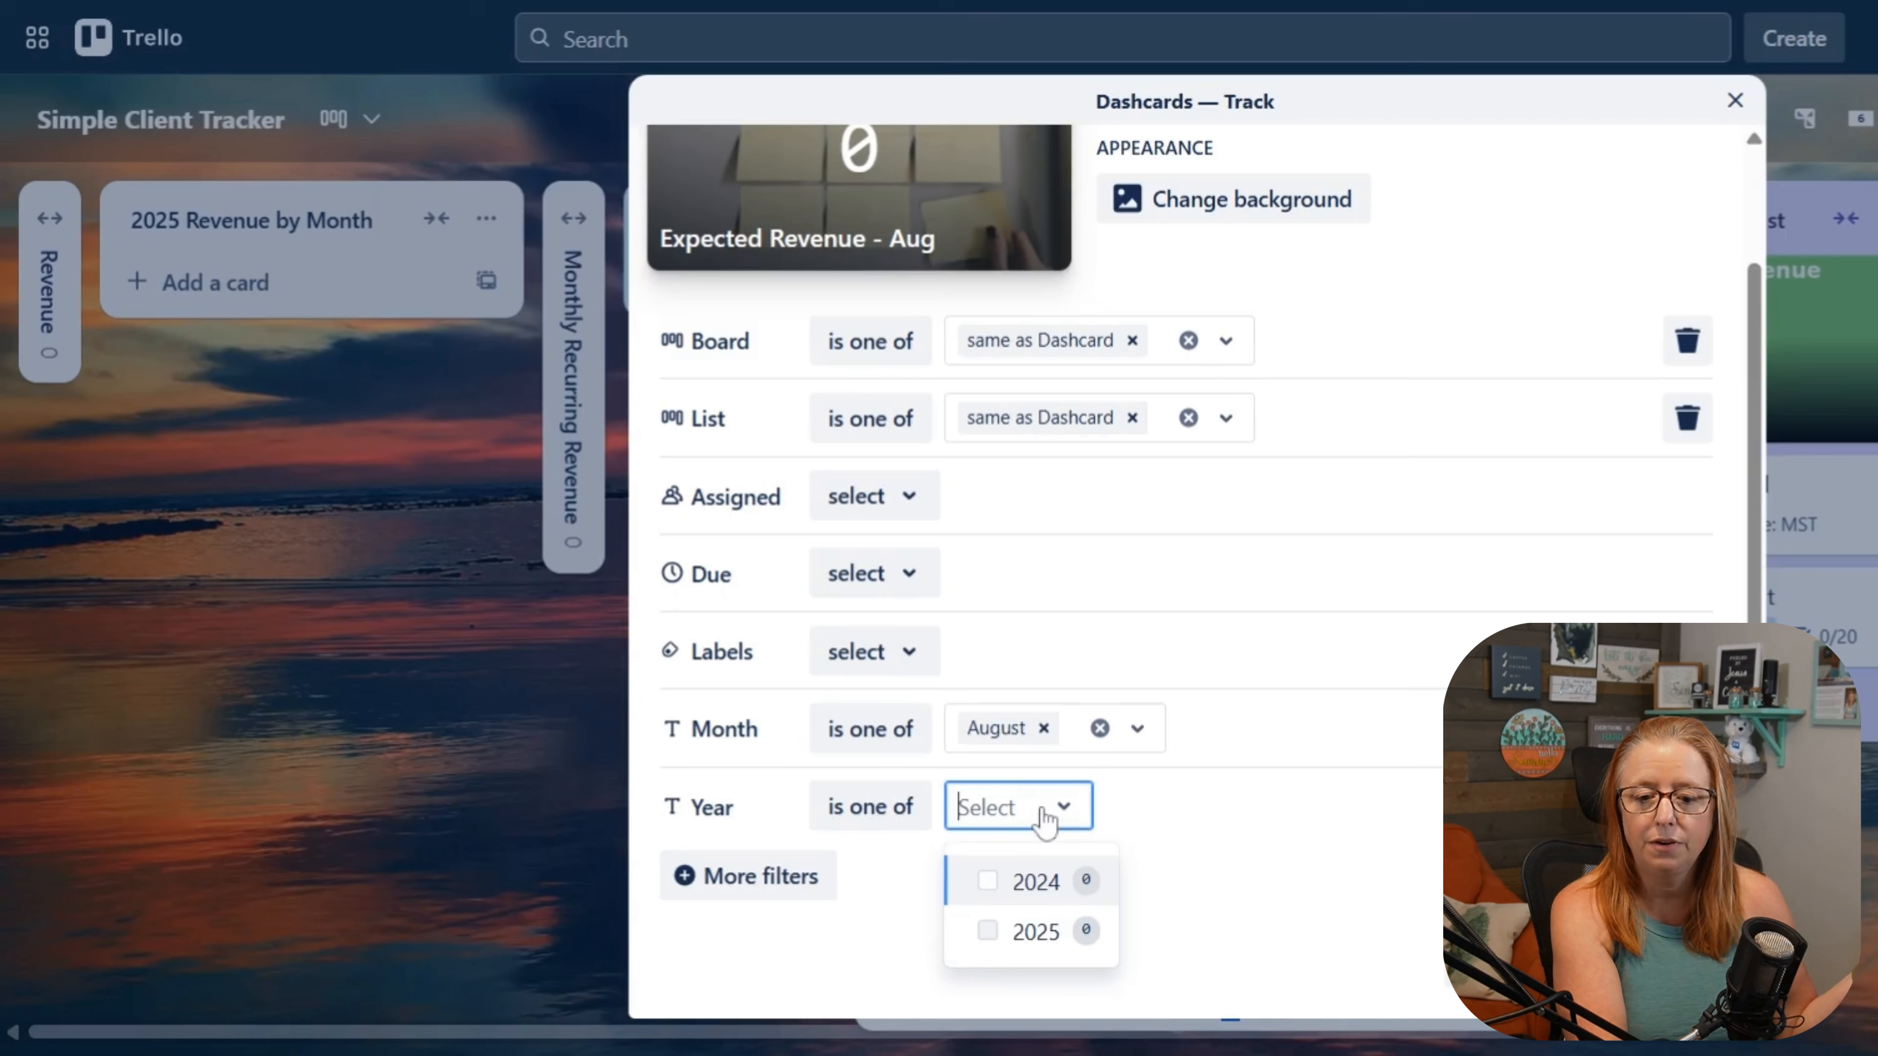
{"action": "left_click", "coordinate": [1036, 932]}
{"action": "left_click", "coordinate": [1213, 886]}
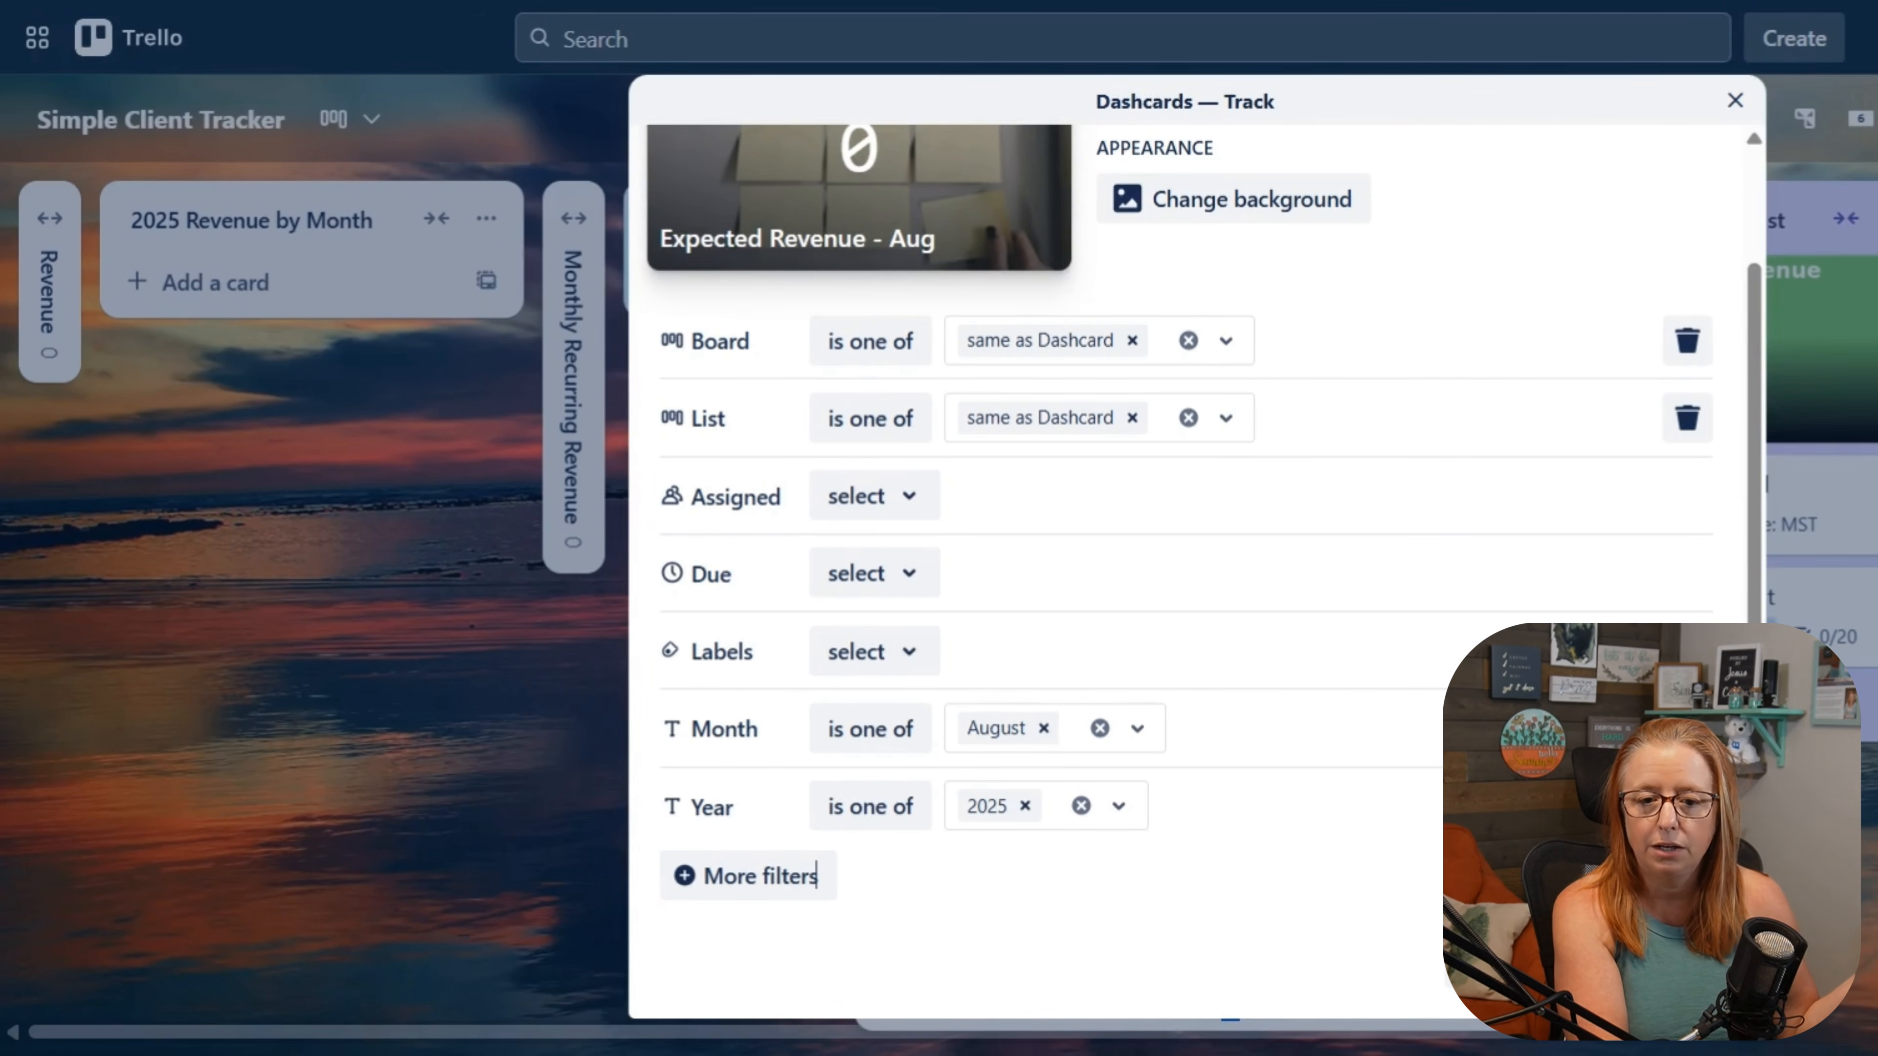
{"action": "left_click", "coordinate": [395, 611]}
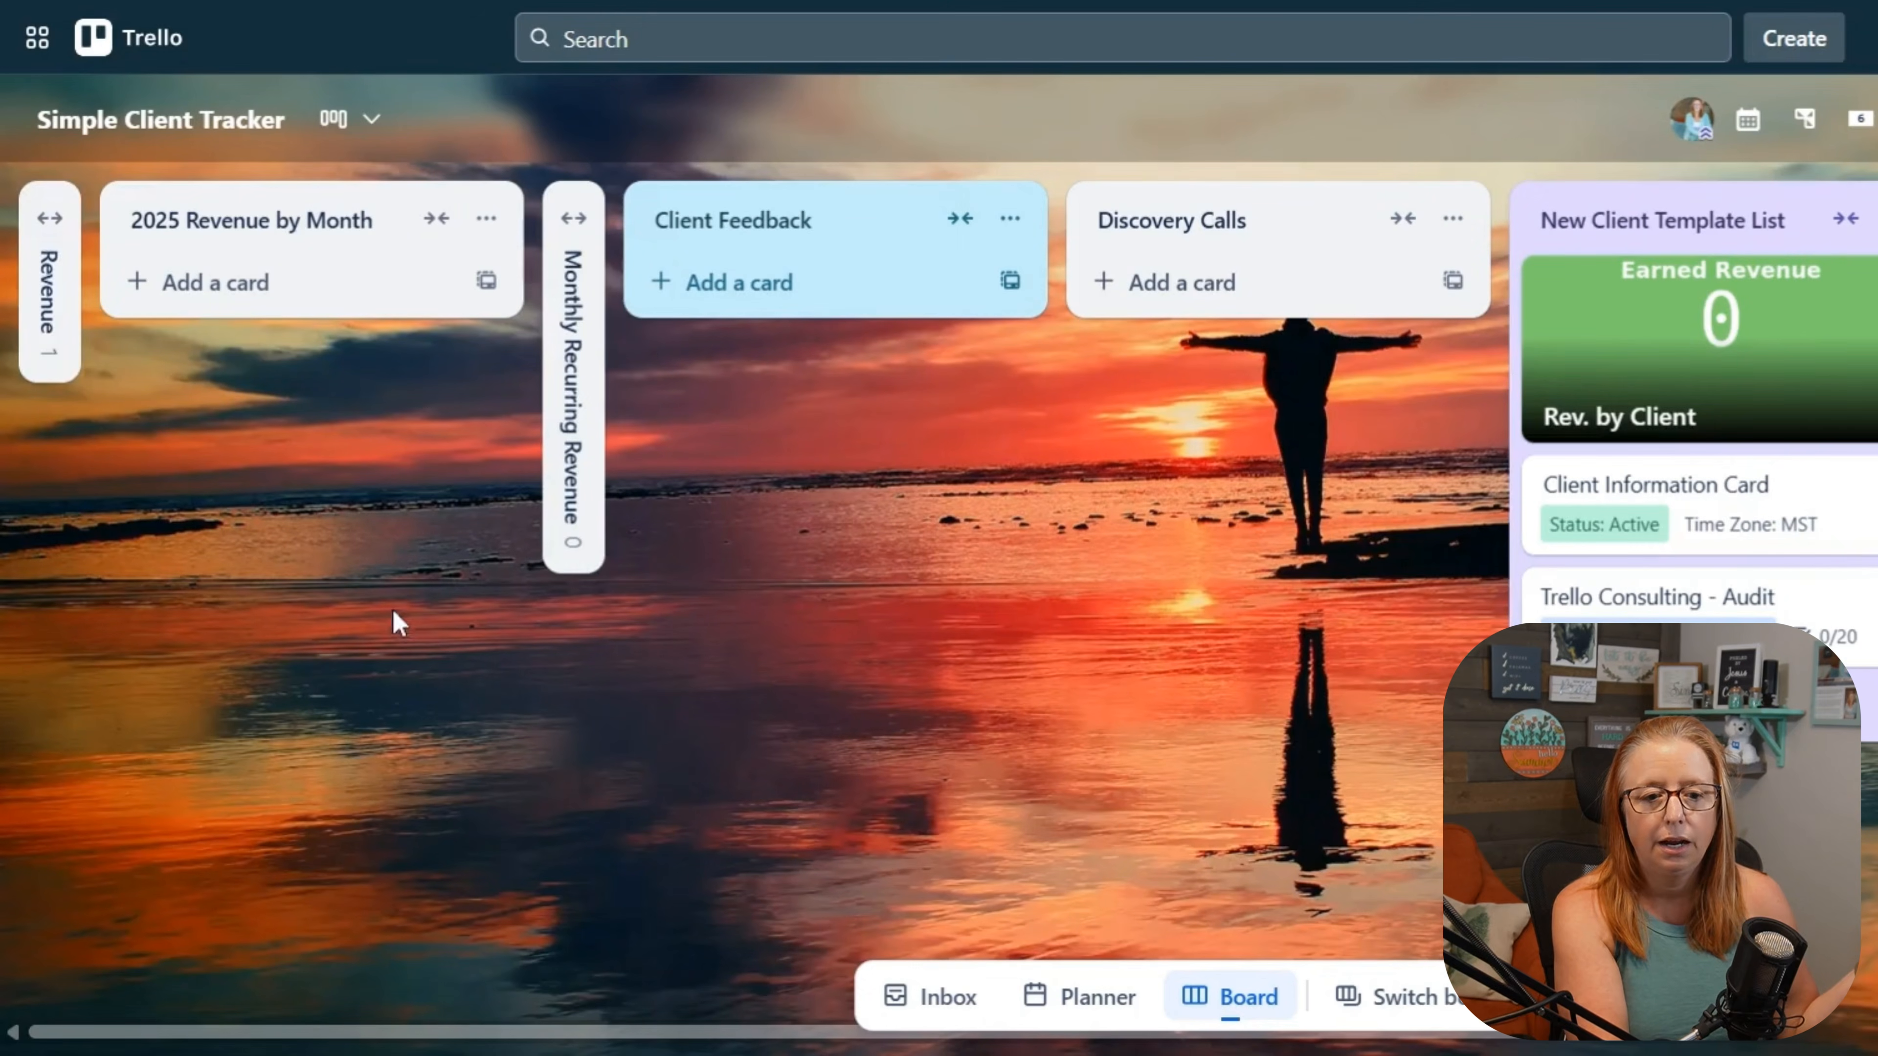
Step: Expand the Revenue list, move the Expected Revenue - Aug Dashcard to the 2025 Revenue by Month list, and collapse Revenue again
{"action": "left_click", "coordinate": [59, 251]}
{"action": "left_click_drag", "start_coordinate": [117, 389], "coordinate": [528, 357]}
{"action": "left_click", "coordinate": [355, 218]}
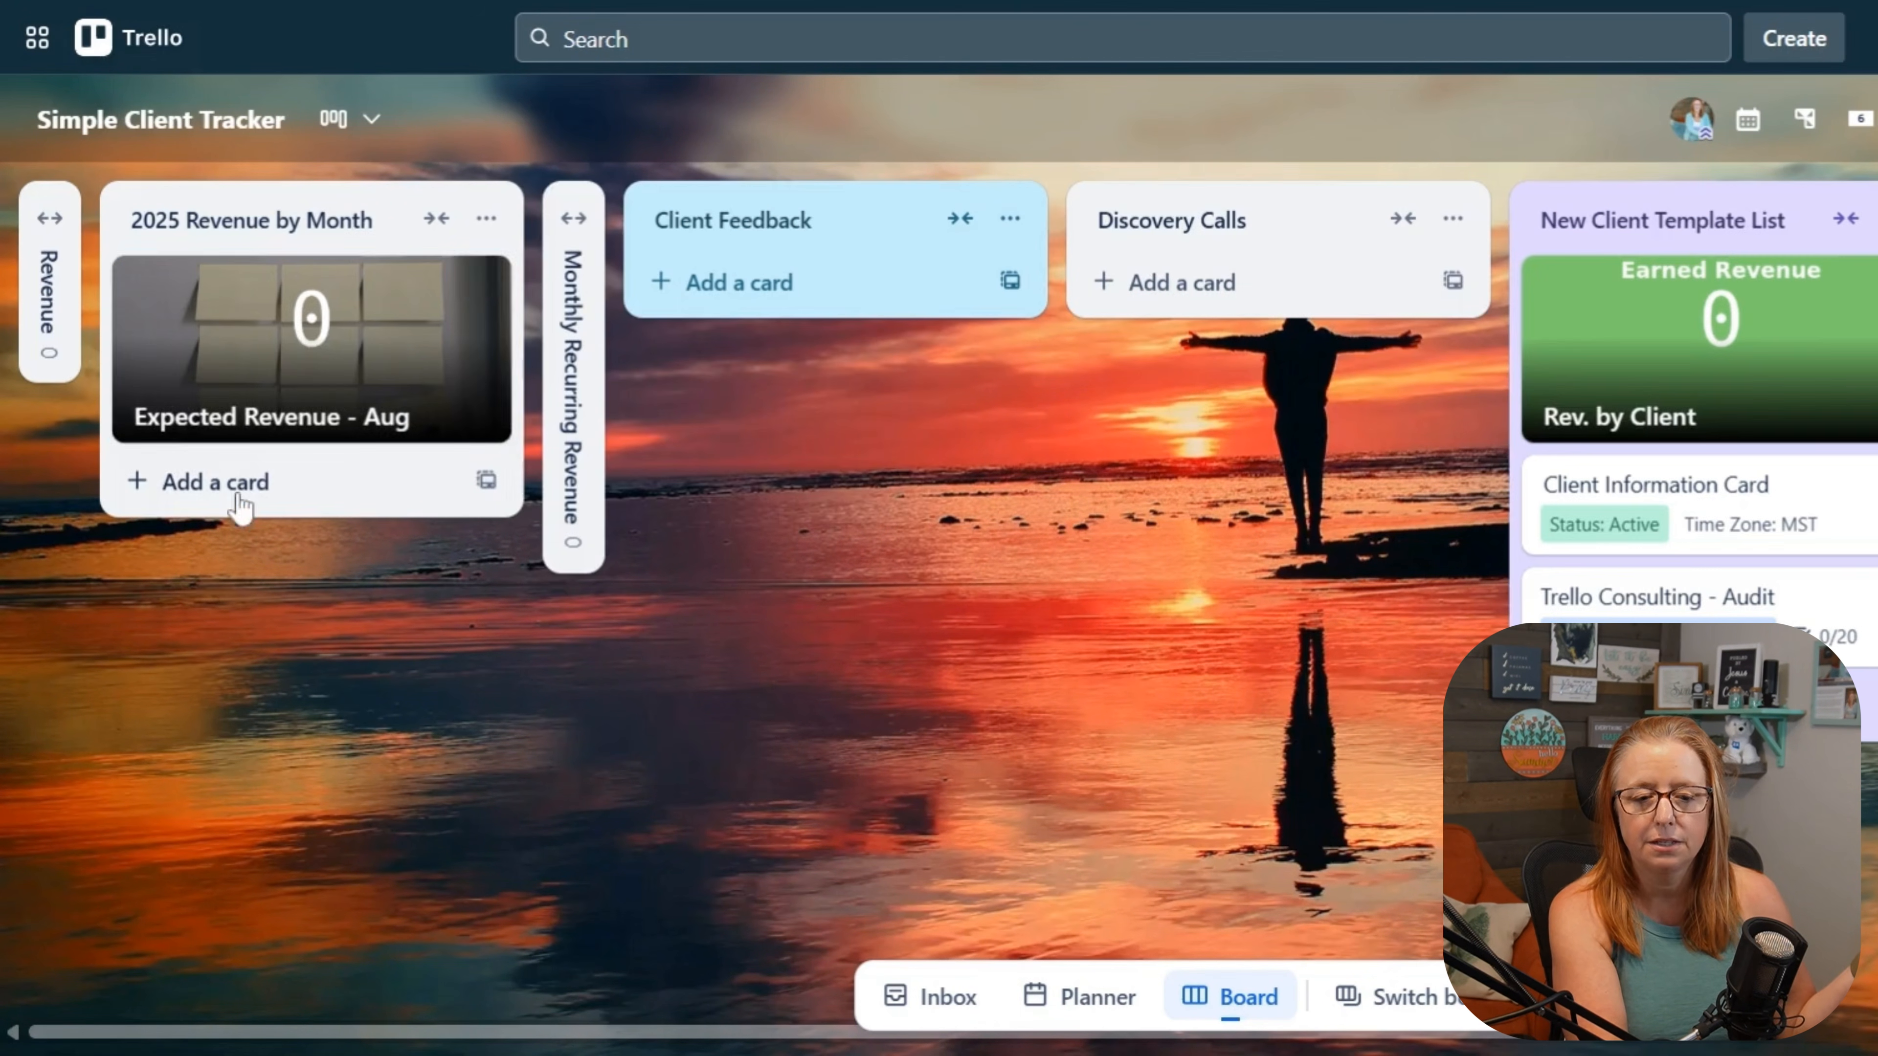
Step: Edit the Expected Revenue - Aug Dashcard's filters to remove the List filter, and save the change
{"action": "left_click", "coordinate": [220, 370]}
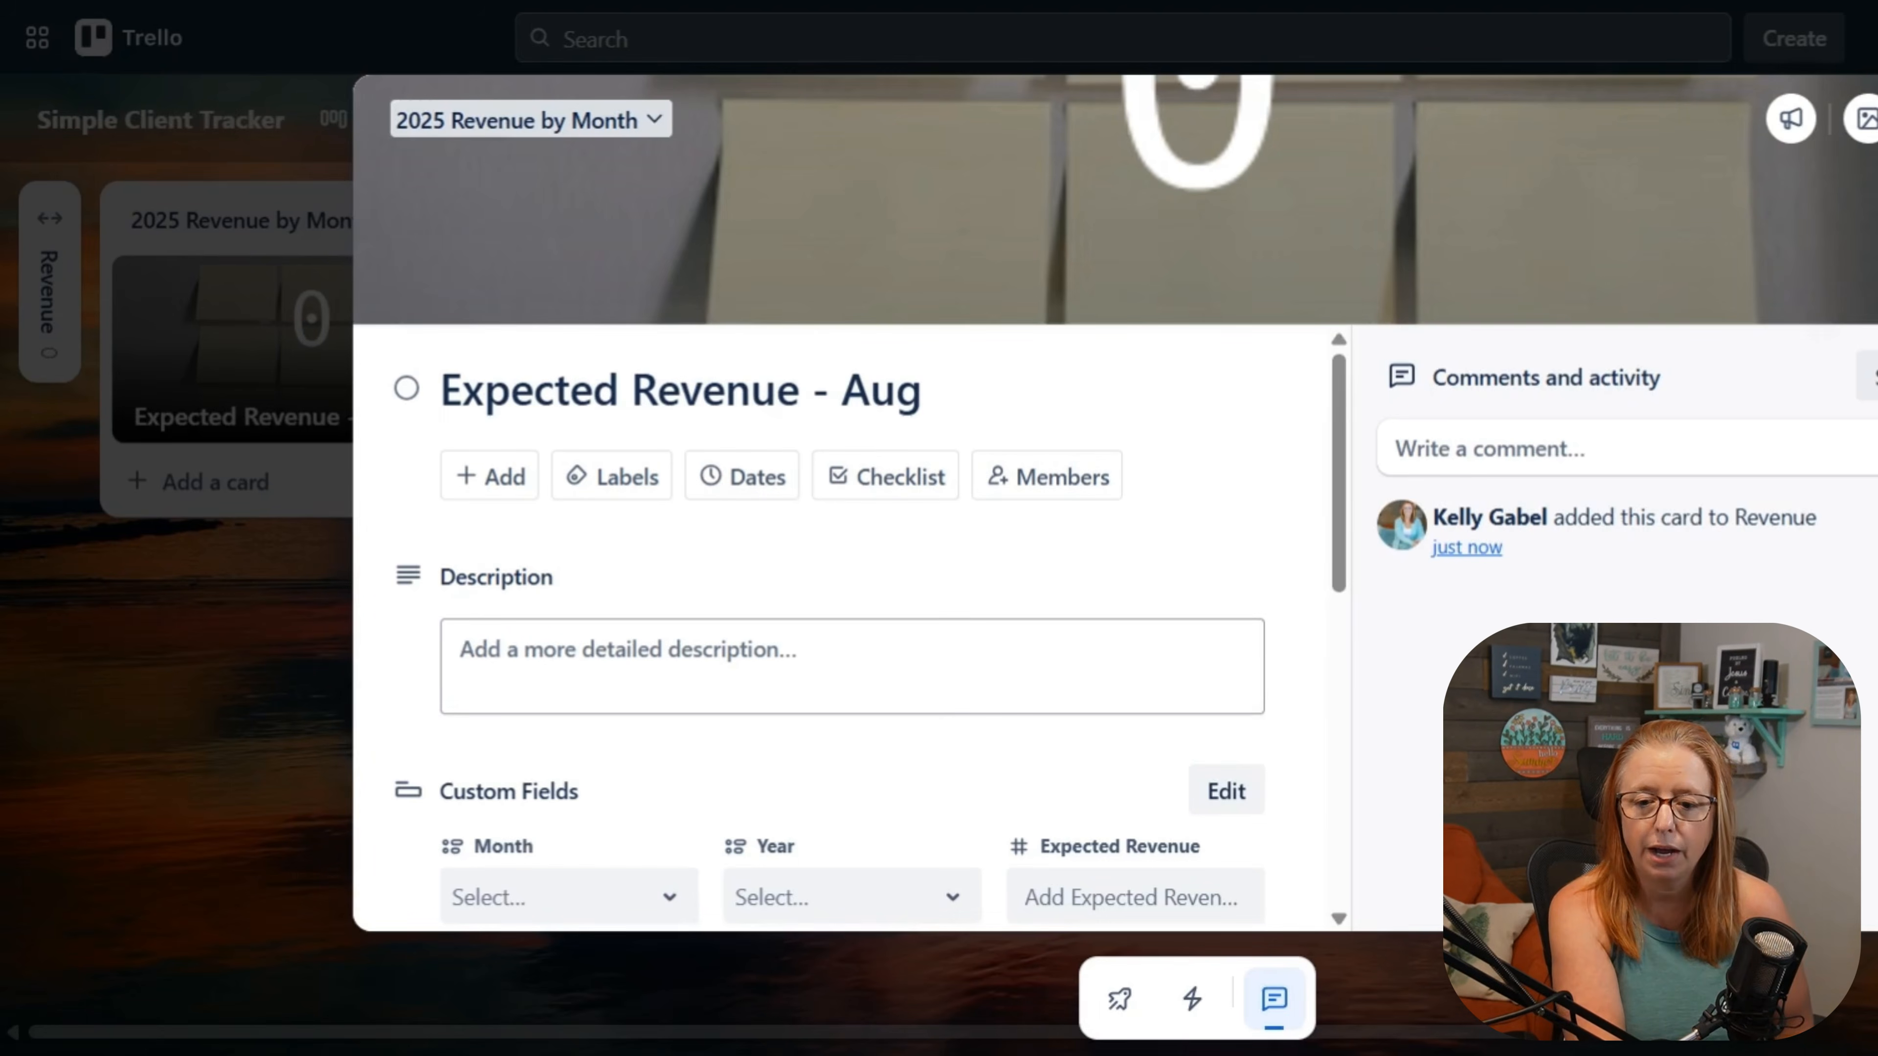
{"action": "scroll", "coordinate": [1002, 583], "scroll_direction": "down", "scroll_amount": 8}
{"action": "scroll", "coordinate": [976, 597], "scroll_direction": "up", "scroll_amount": 2}
{"action": "scroll", "coordinate": [976, 597], "scroll_direction": "down", "scroll_amount": 3}
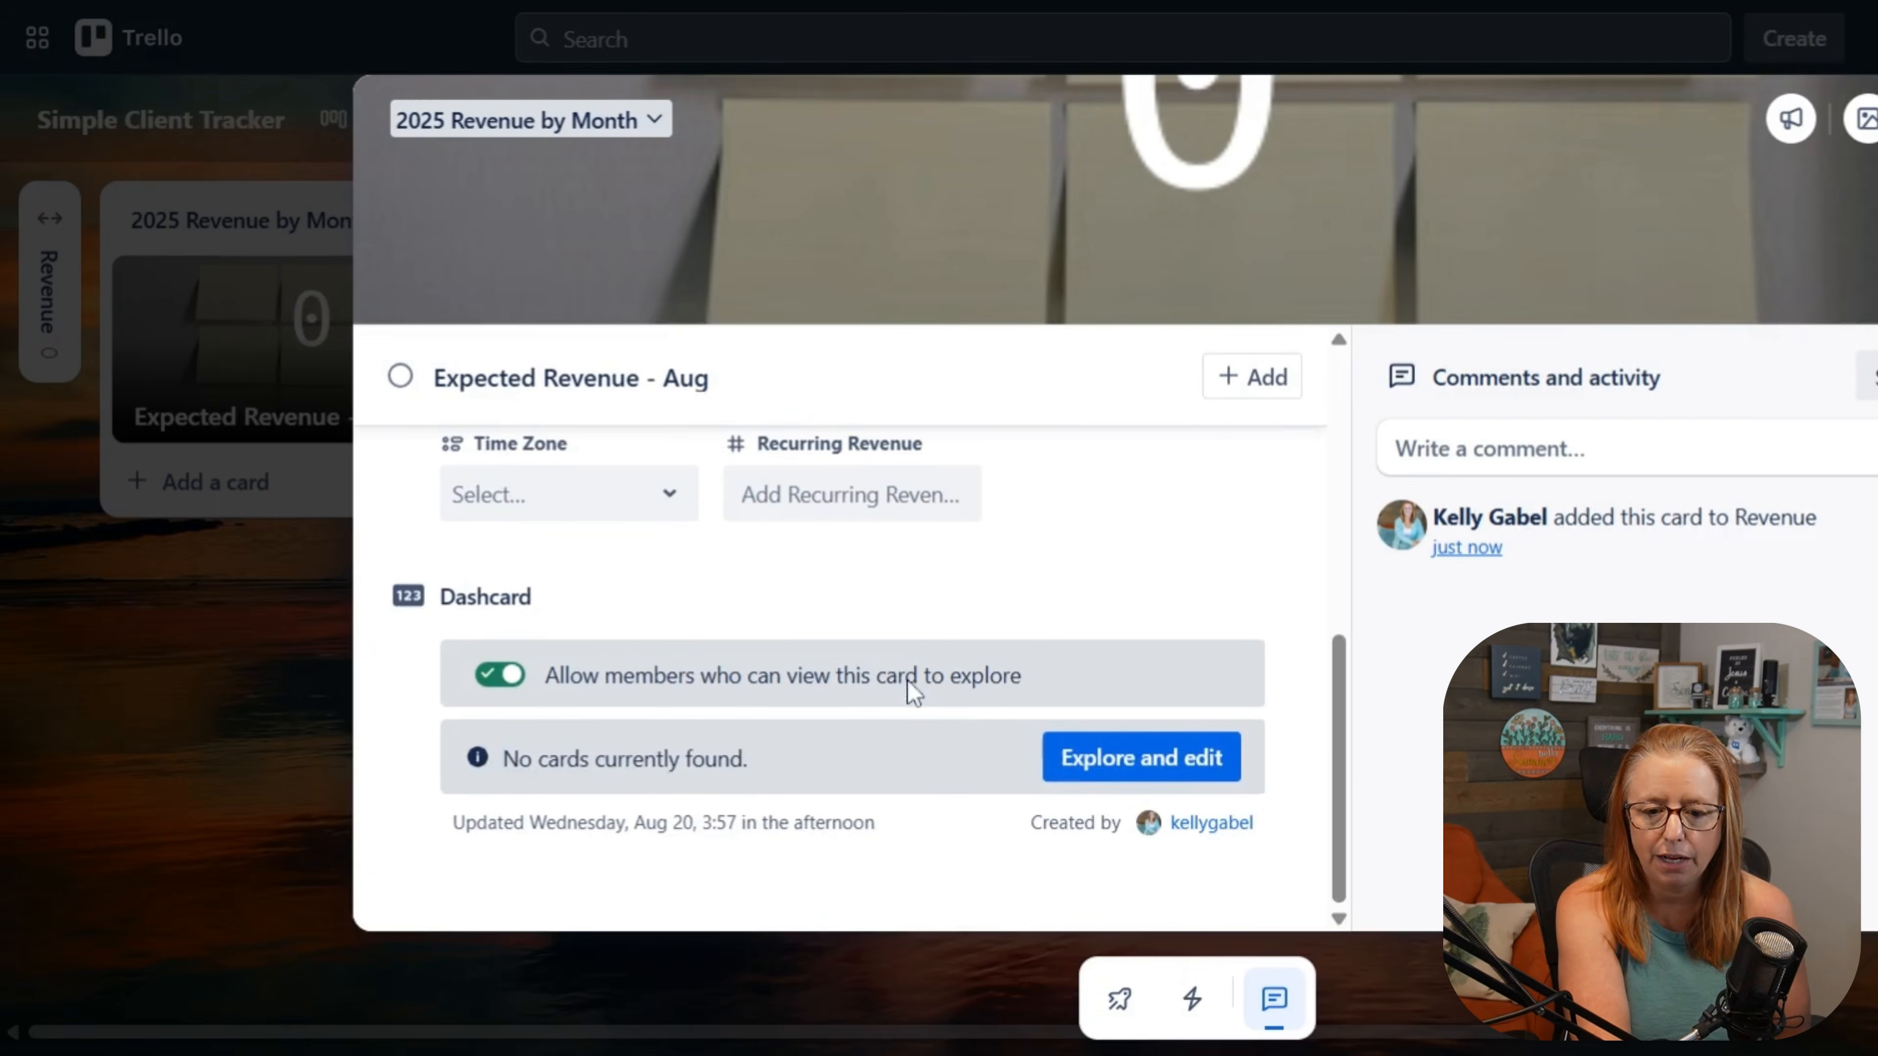
{"action": "left_click", "coordinate": [1123, 769]}
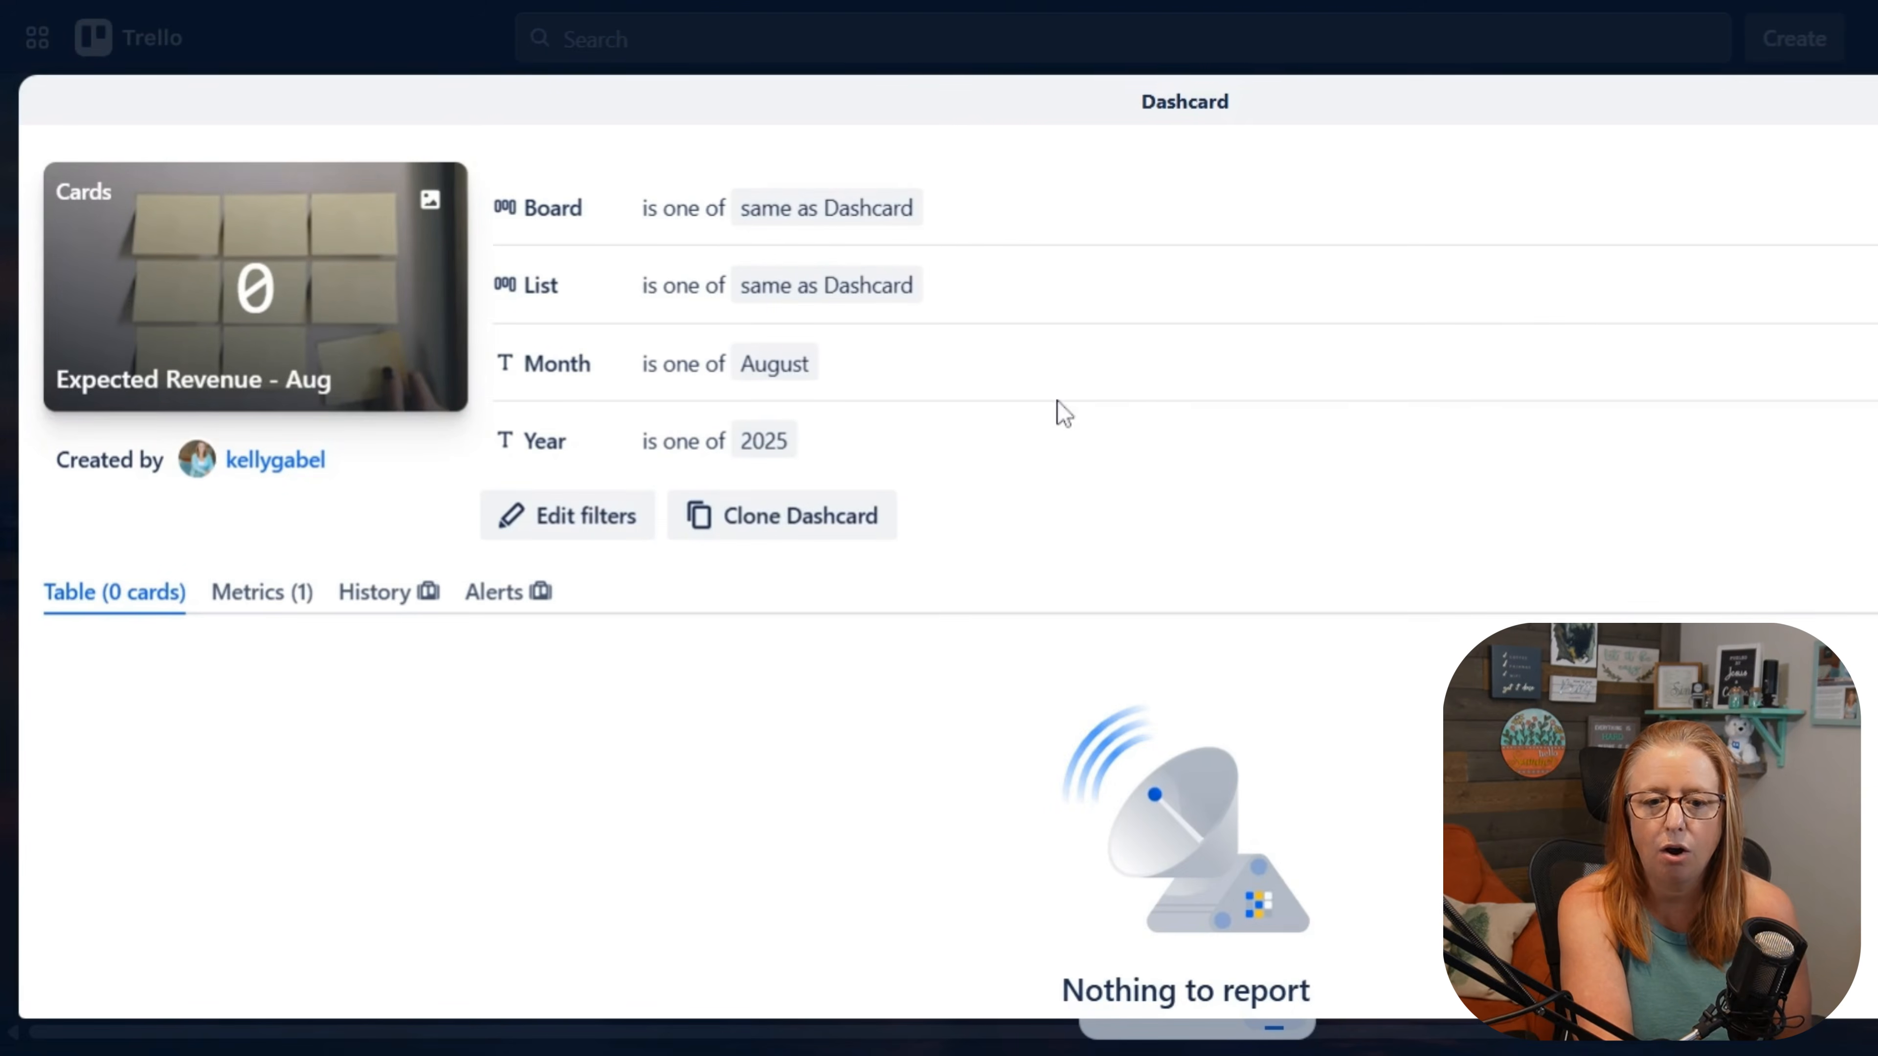
{"action": "left_click", "coordinate": [630, 518]}
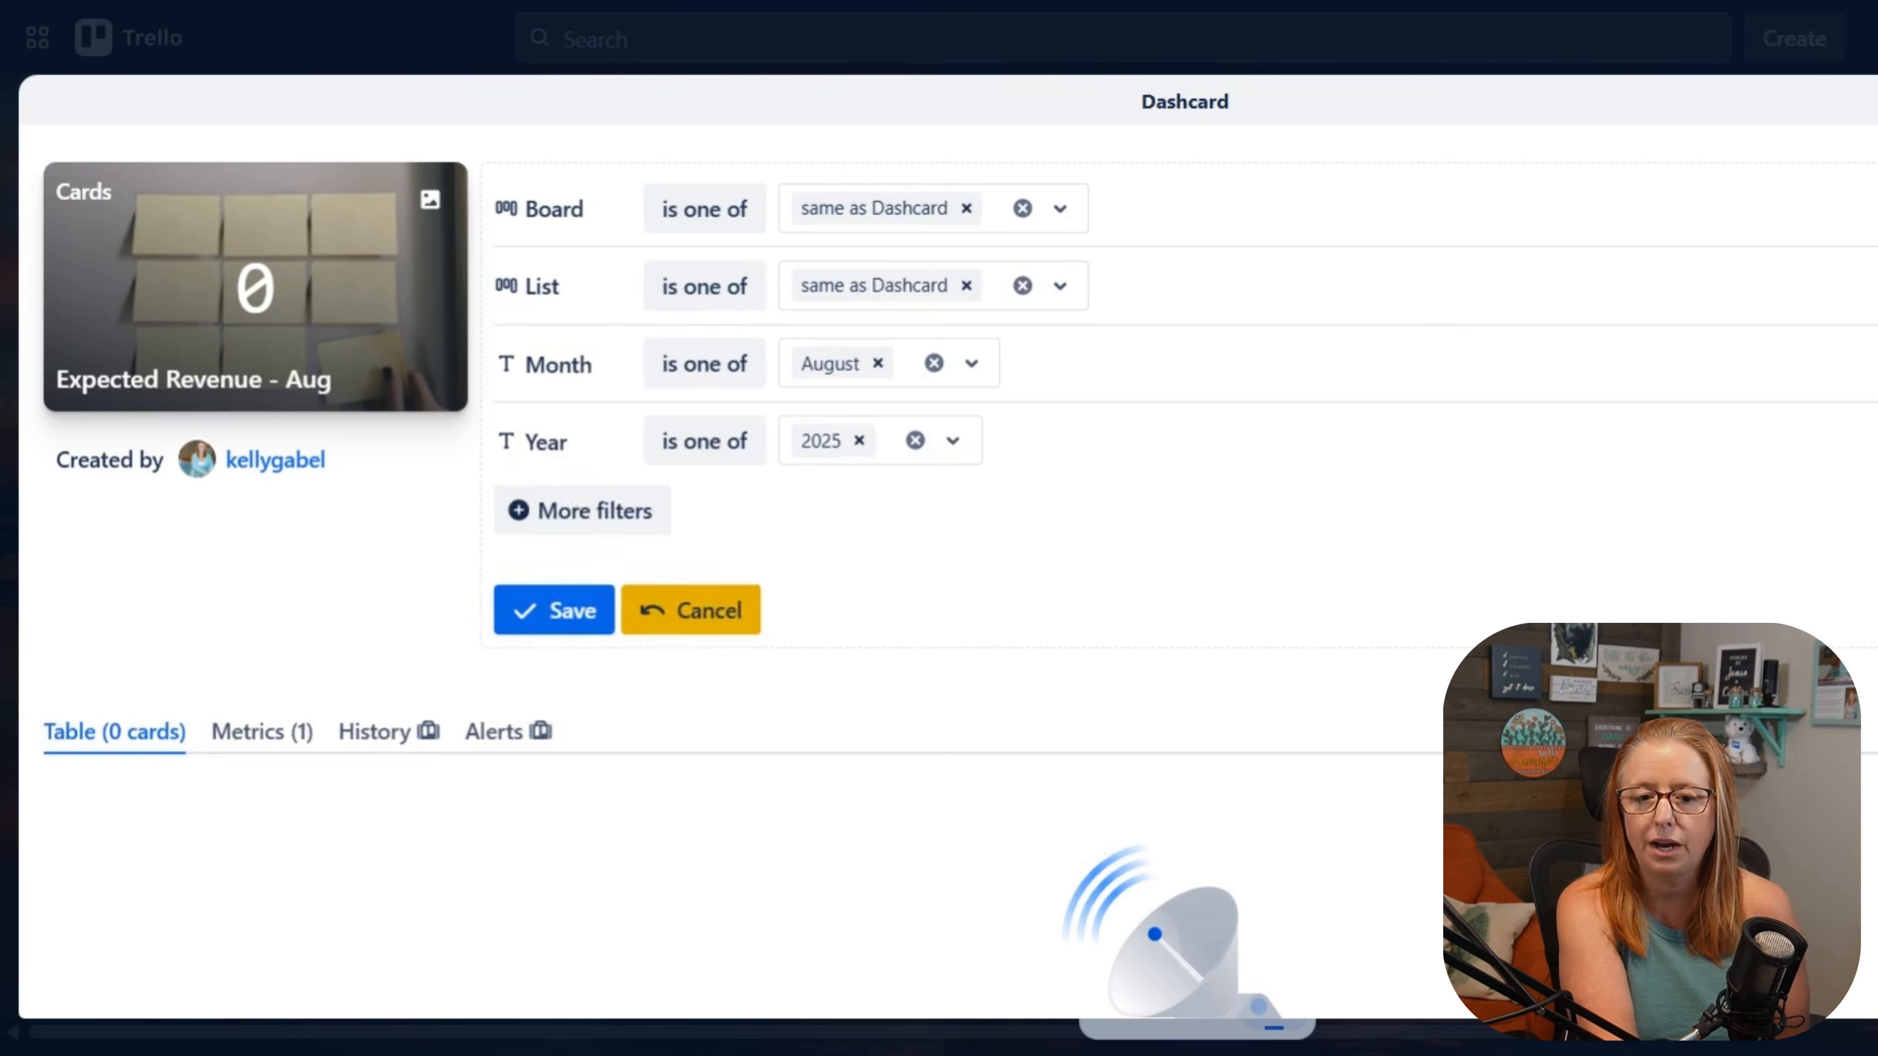
{"action": "left_click", "coordinate": [1876, 286]}
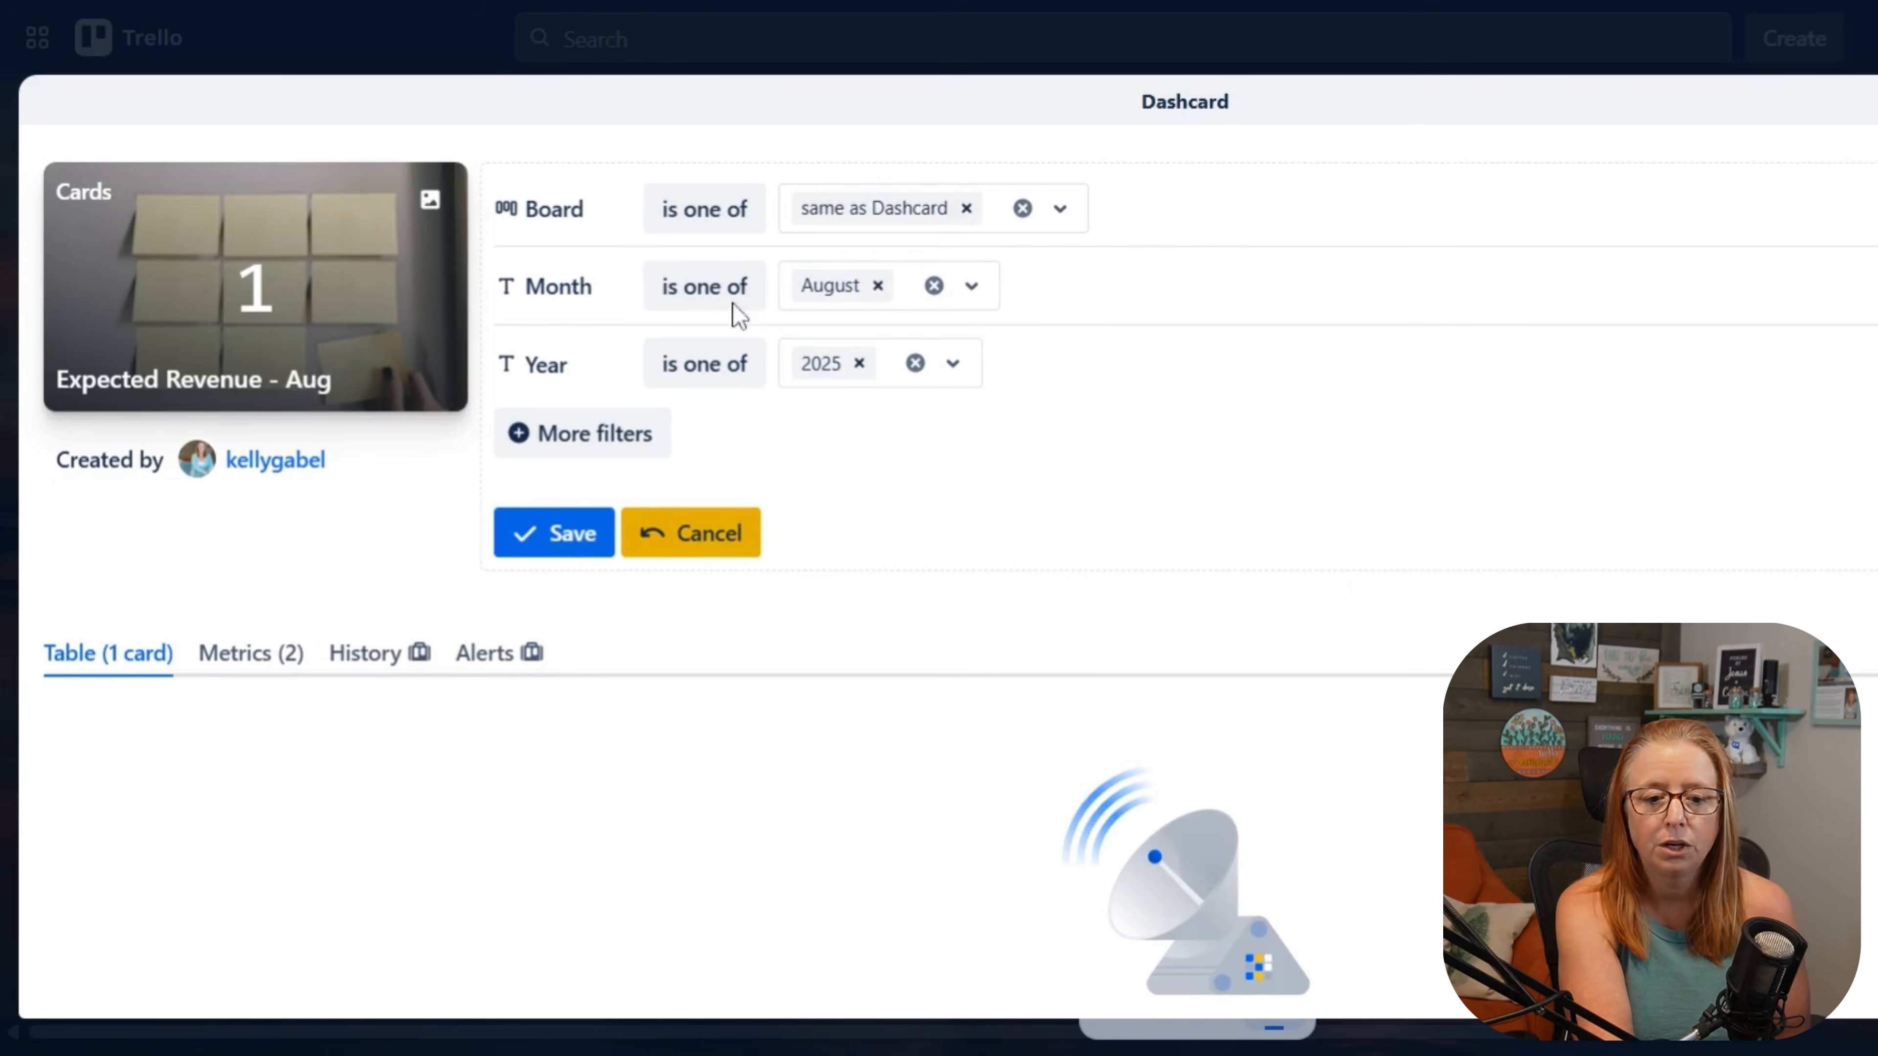
{"action": "scroll", "coordinate": [935, 871], "scroll_direction": "down", "scroll_amount": 2}
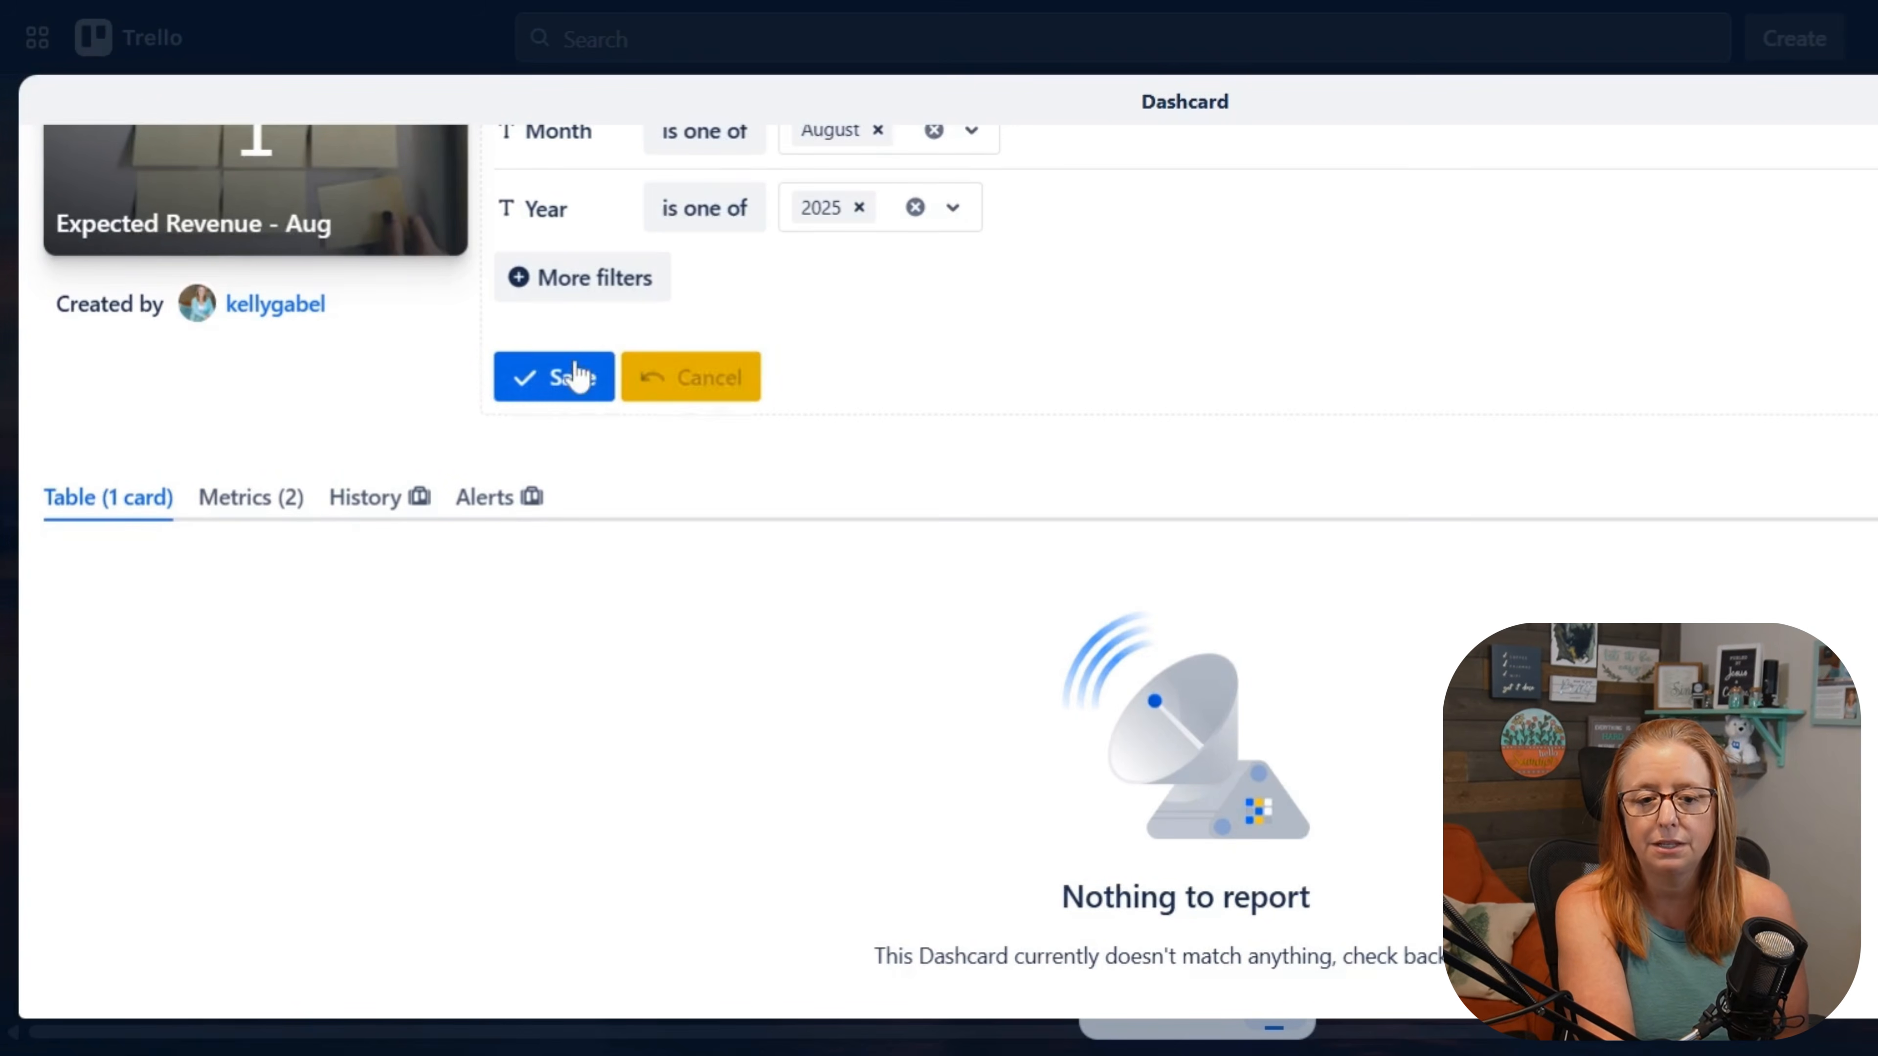
{"action": "left_click", "coordinate": [576, 377]}
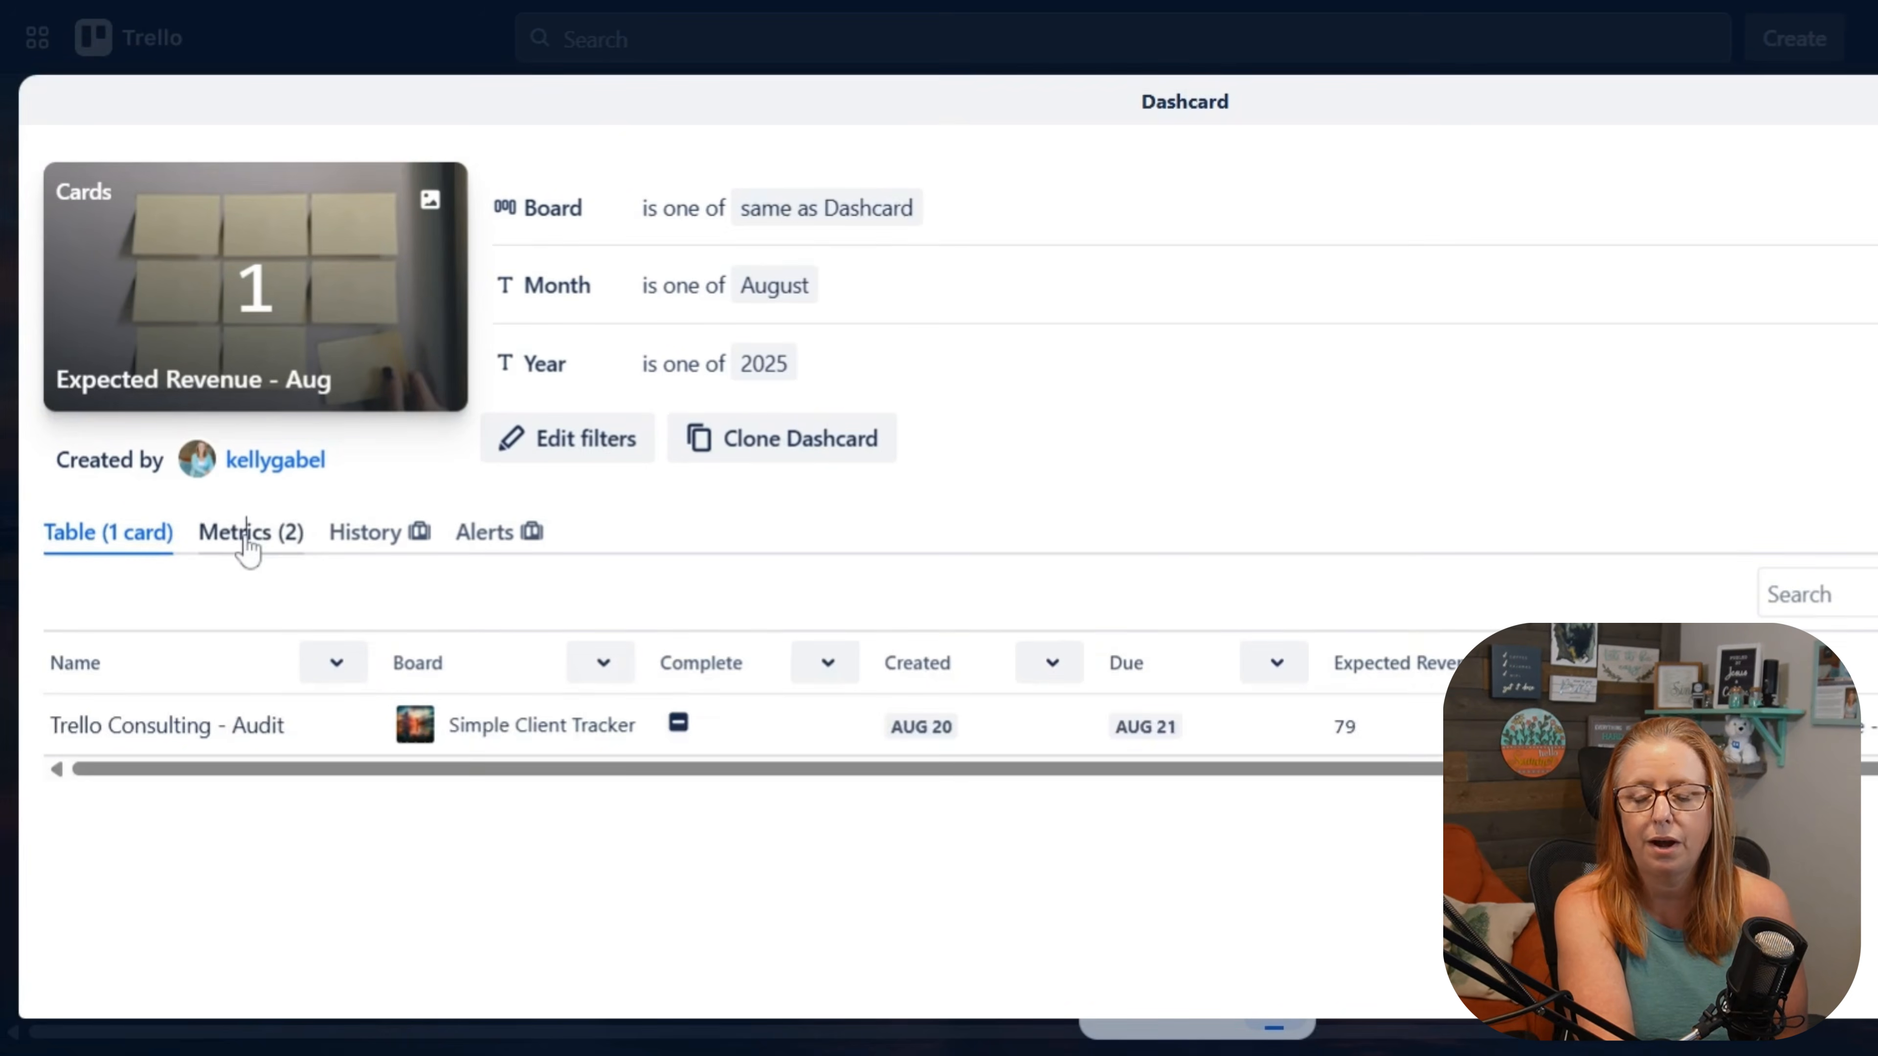
Step: Set the Expected Revenue - Aug Dashcard's metric to the sum of Expected Revenue, and close the card
{"action": "left_click", "coordinate": [248, 544]}
{"action": "scroll", "coordinate": [569, 658], "scroll_direction": "down", "scroll_amount": 2}
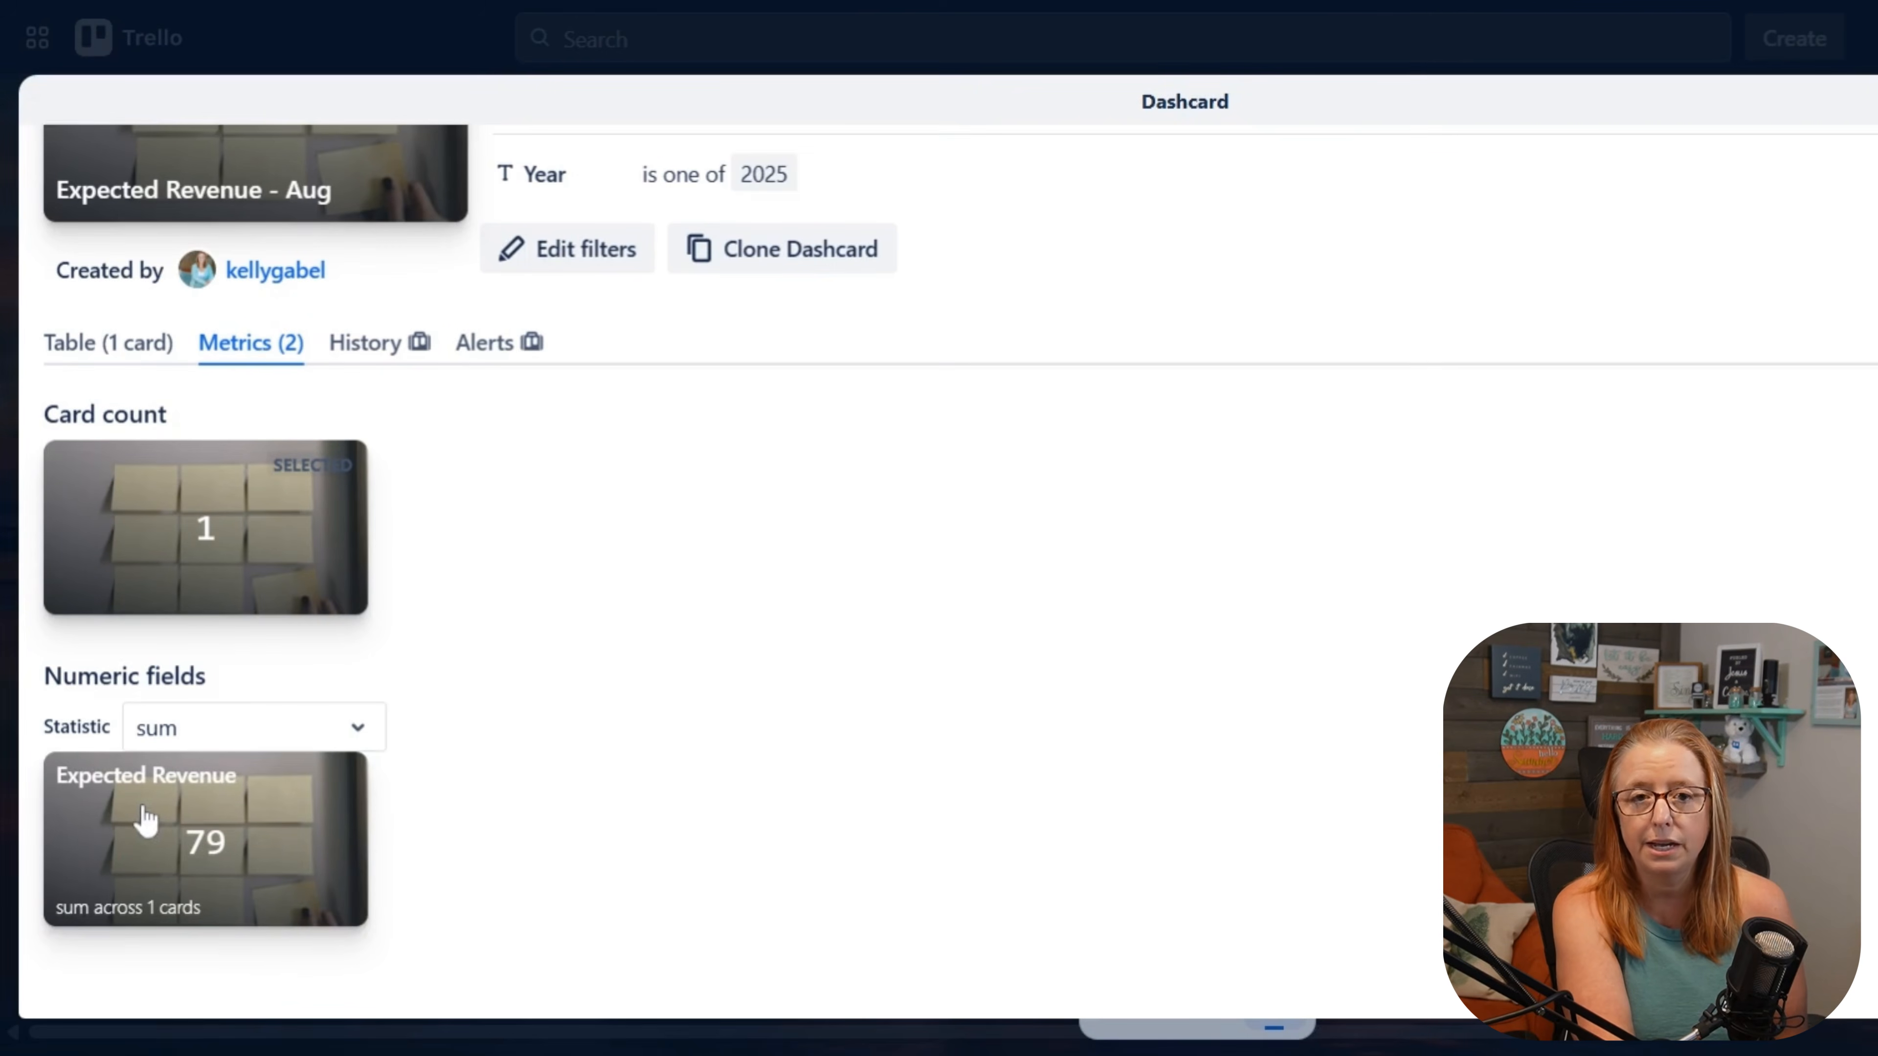
{"action": "left_click", "coordinate": [176, 843]}
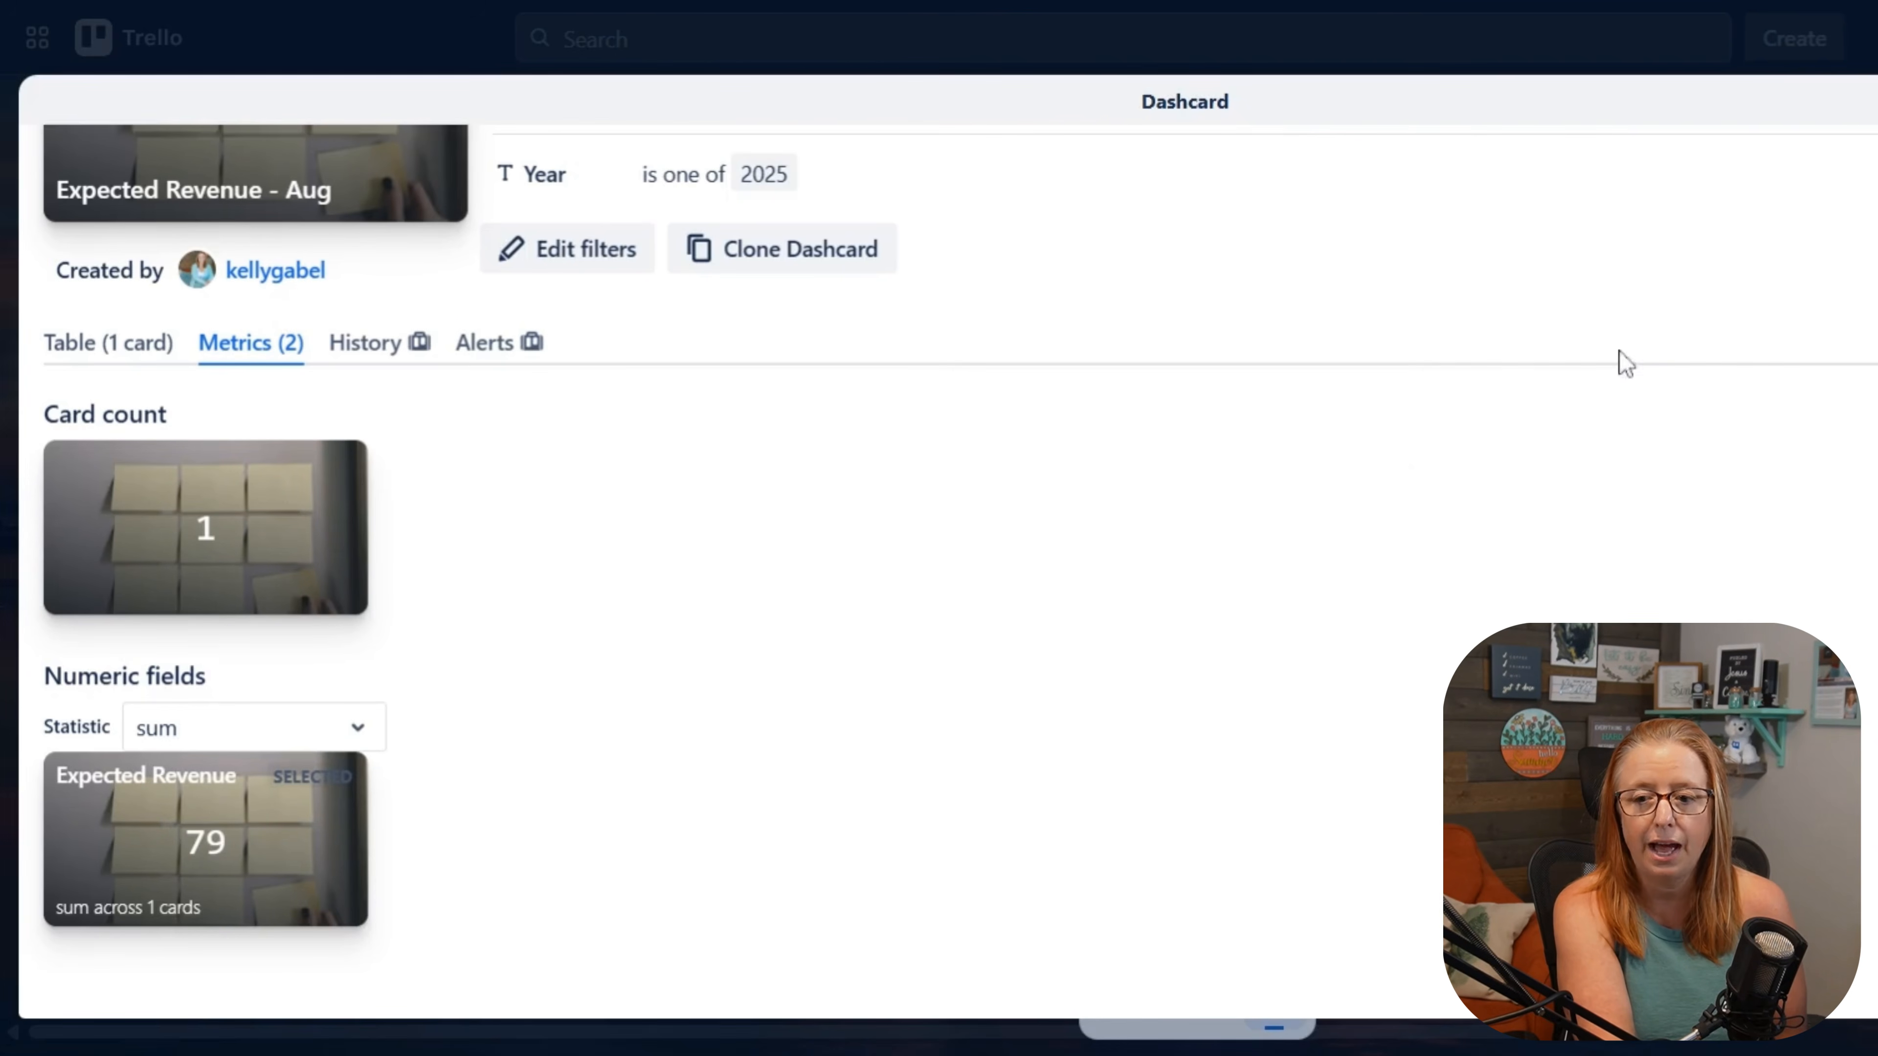
{"action": "key", "text": "Escape"}
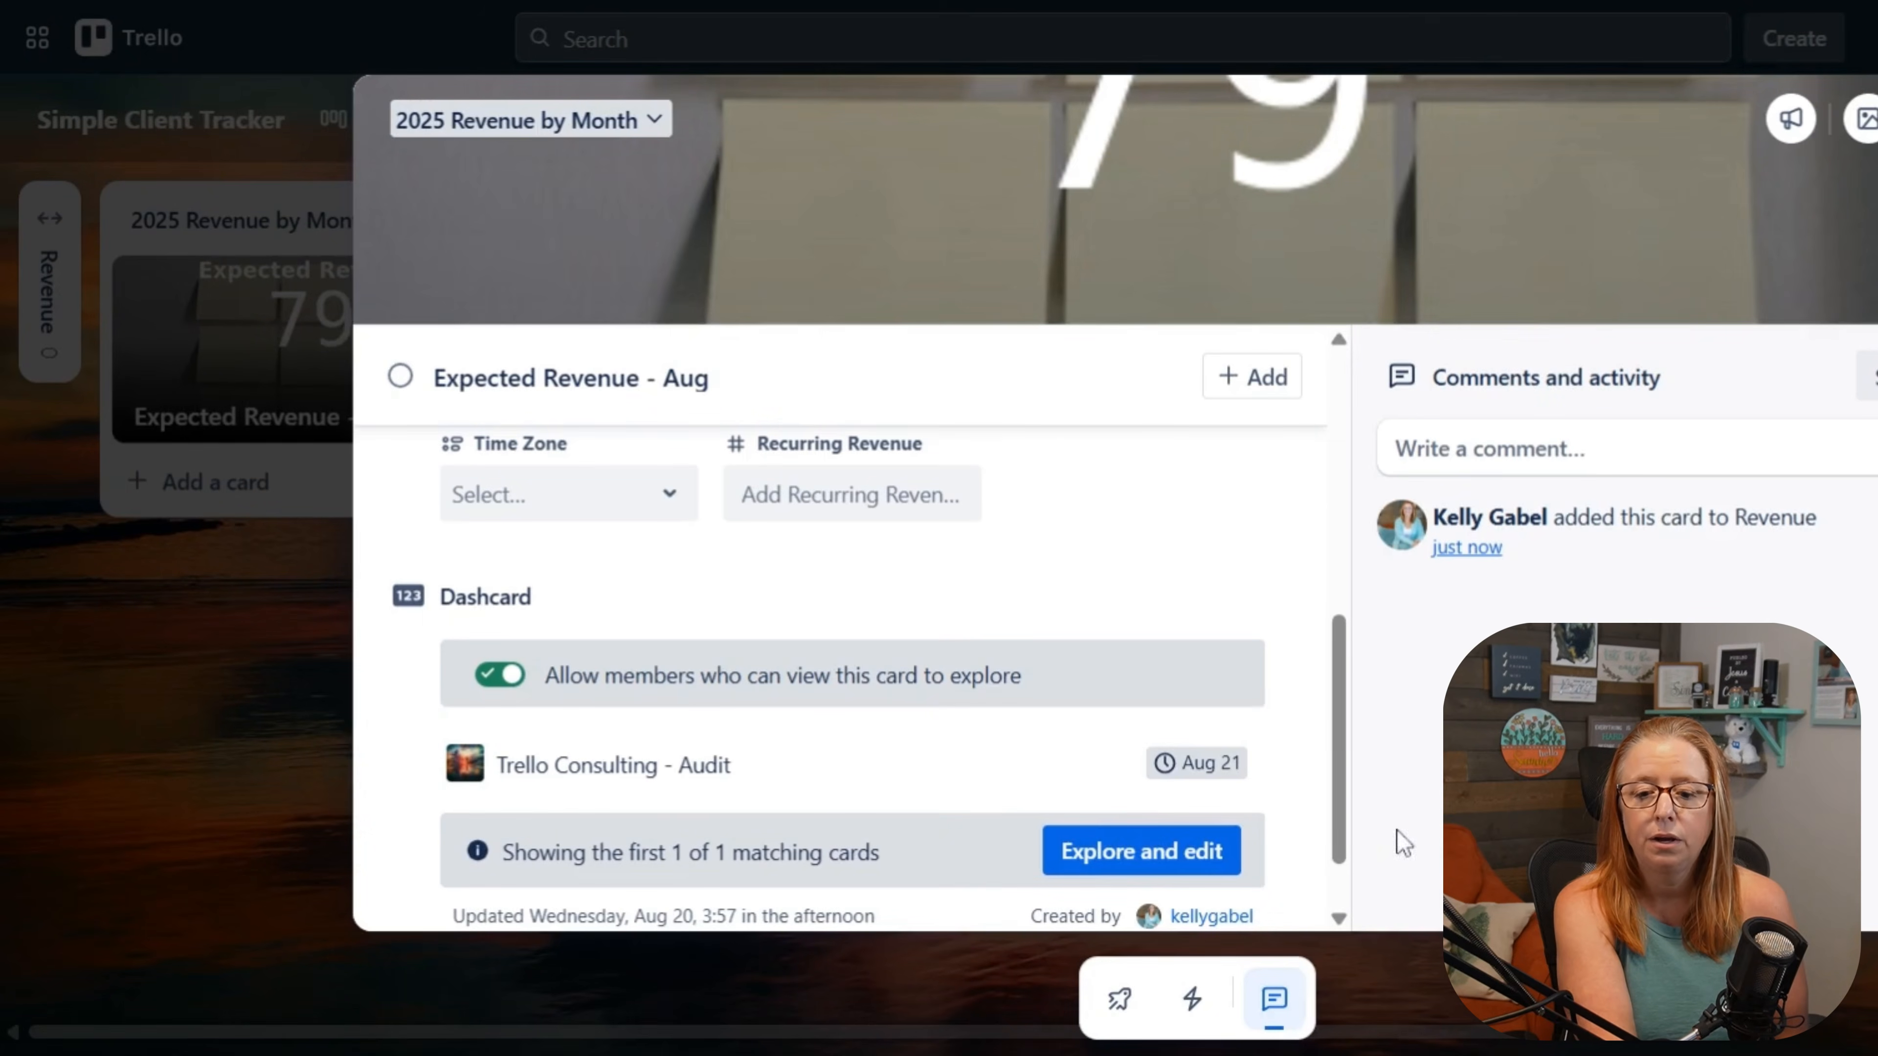
{"action": "key", "text": "Escape"}
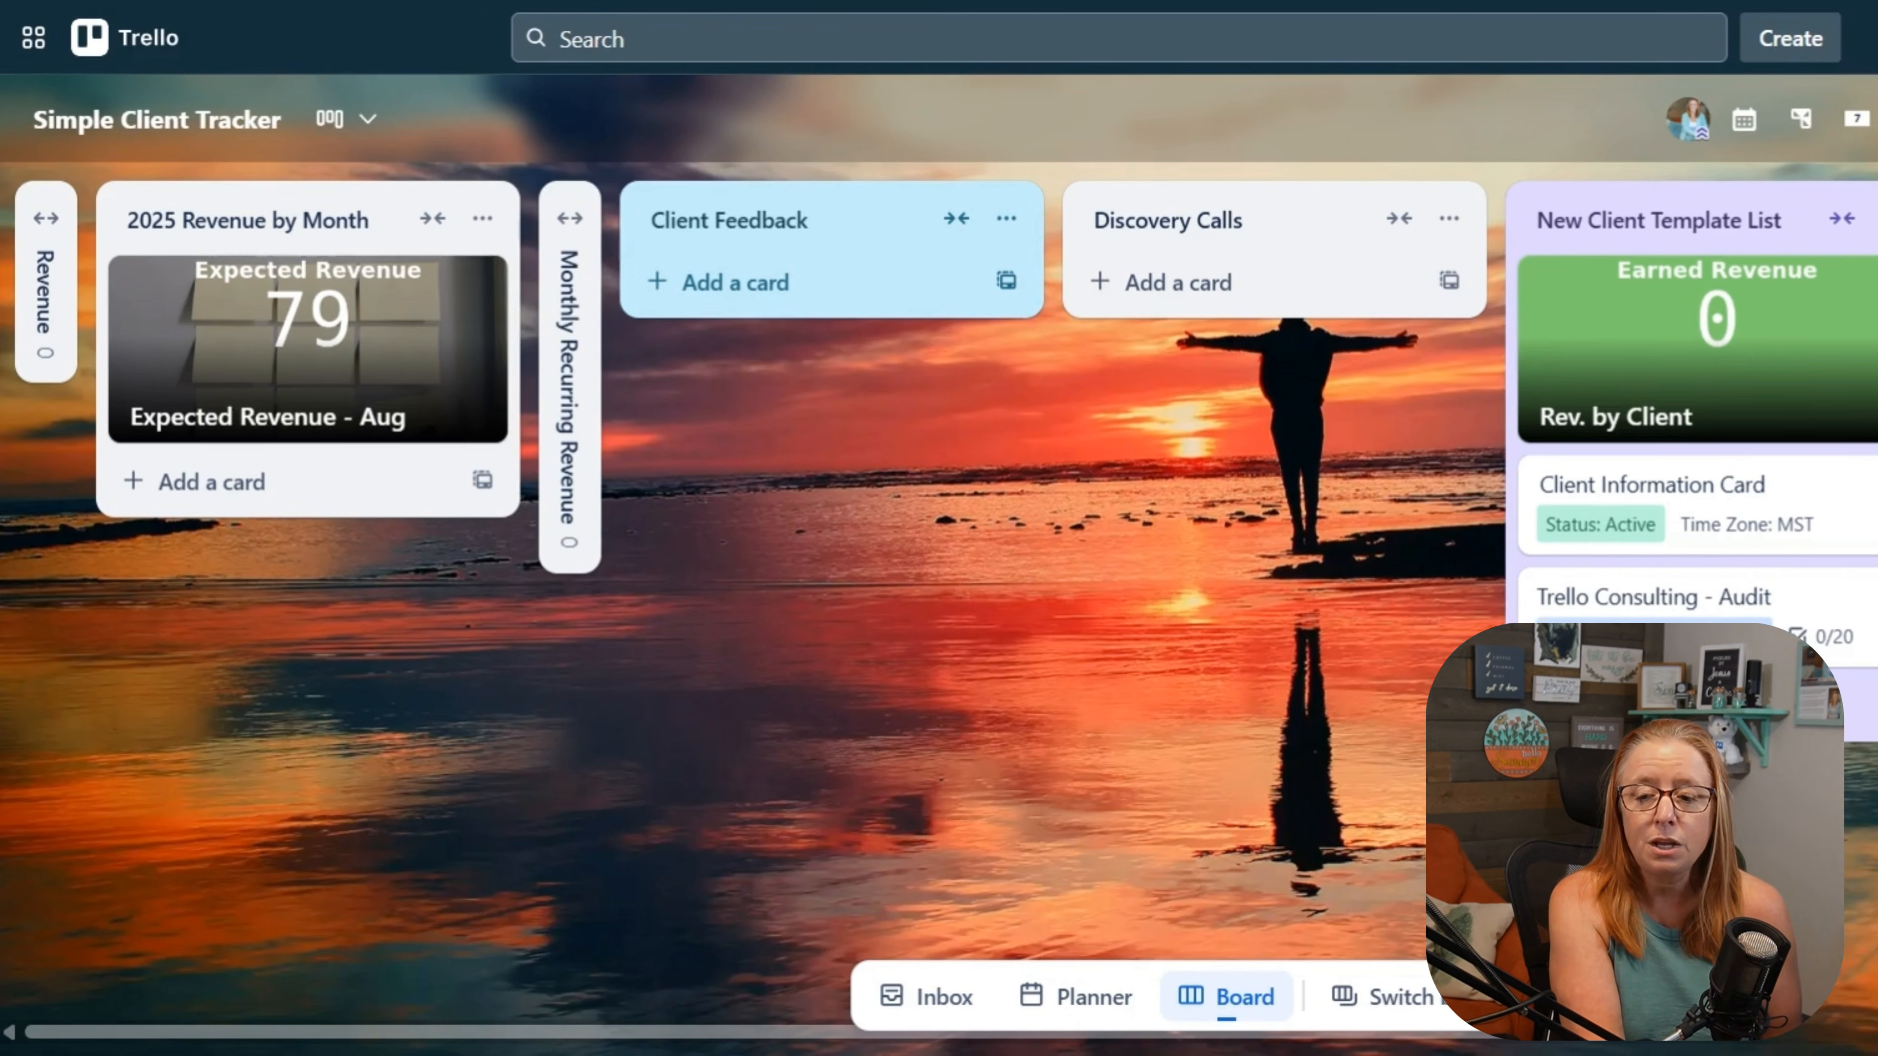
Step: Review the types available for a new board custom field with the trial title Test, and leave without creating it
{"action": "left_click", "coordinate": [1833, 121]}
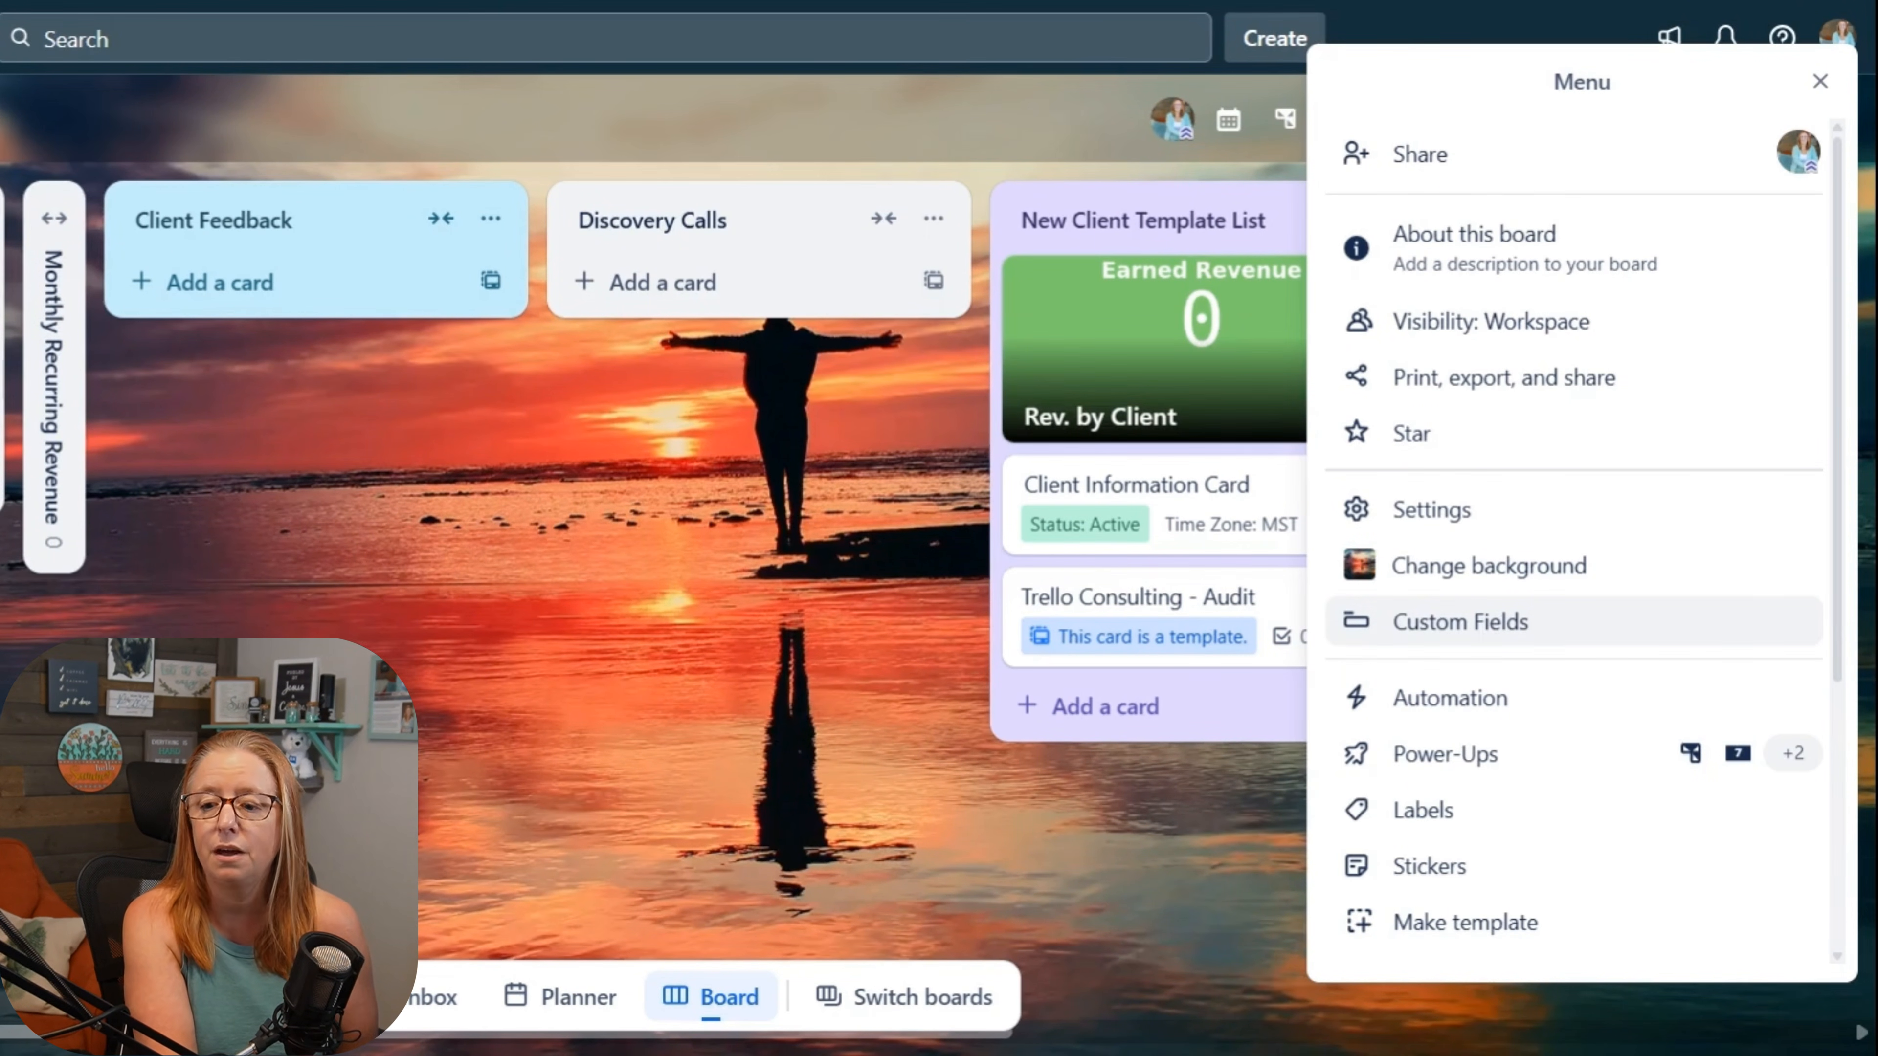
{"action": "left_click", "coordinate": [1490, 625]}
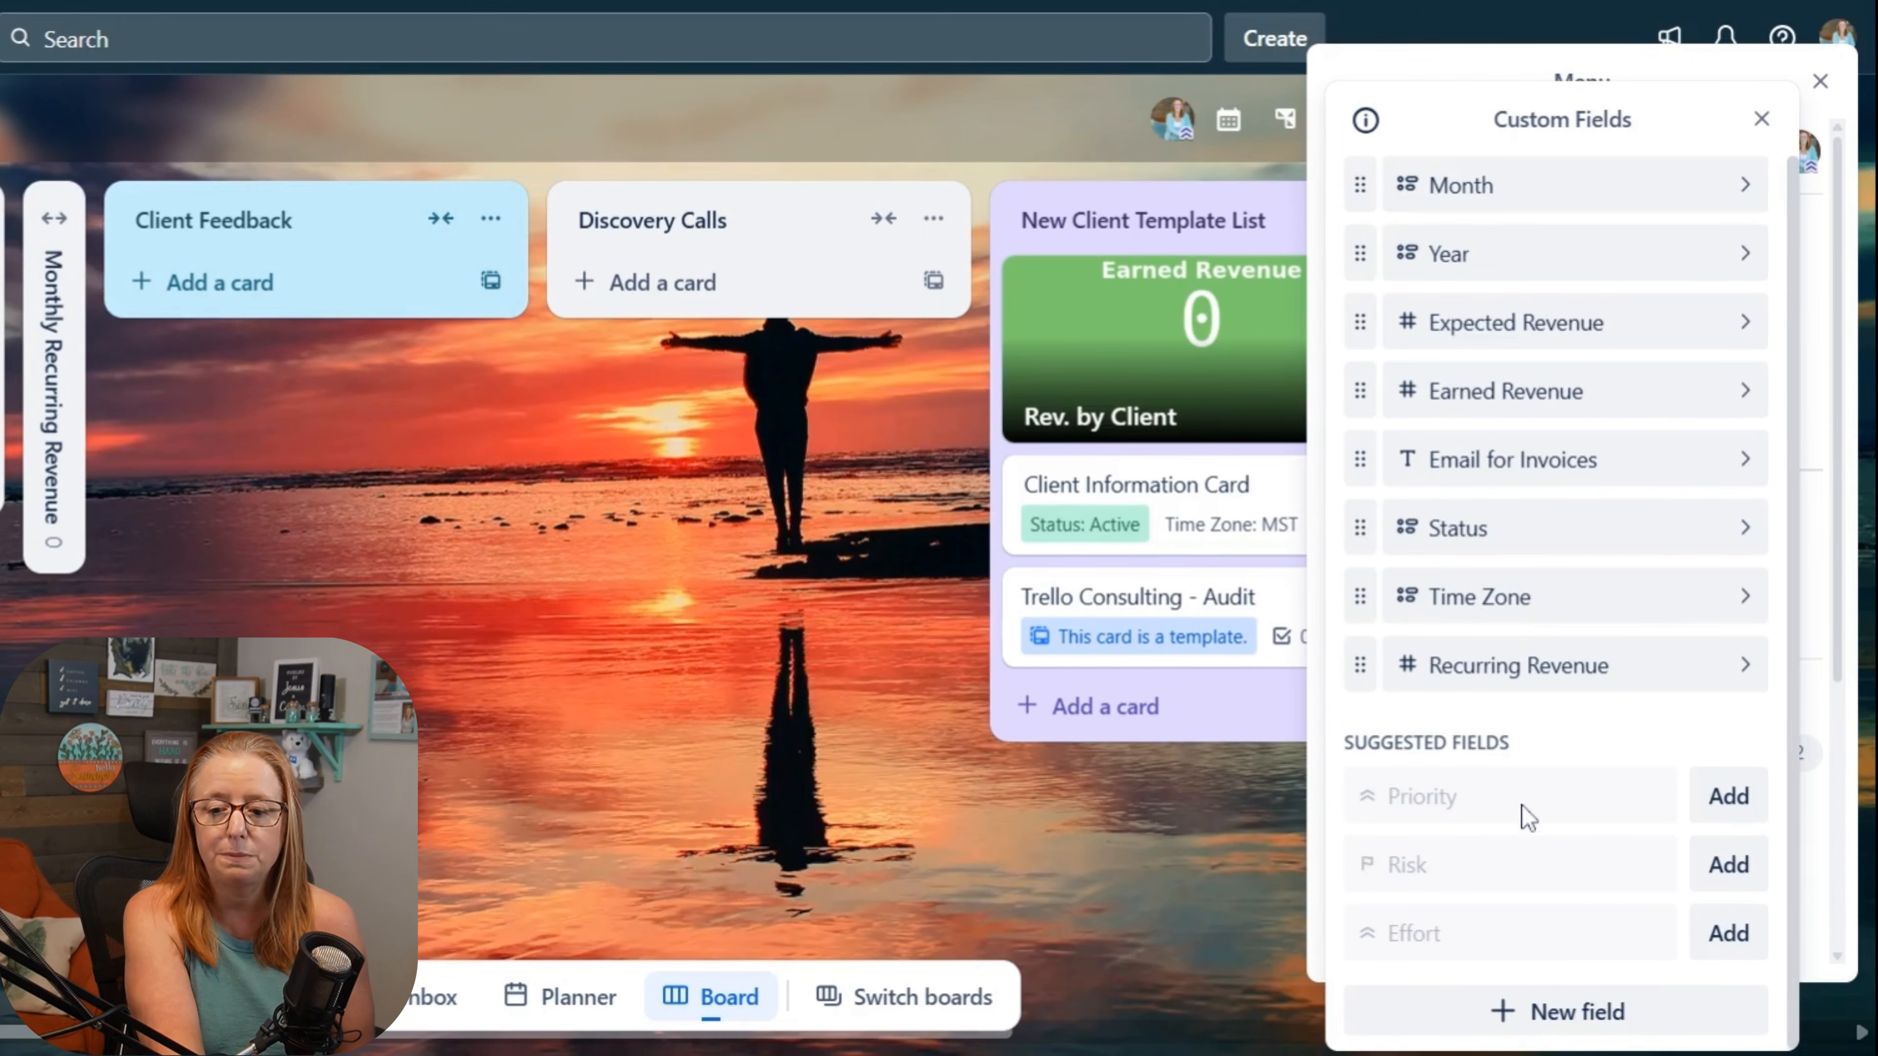
{"action": "left_click", "coordinate": [1490, 1021]}
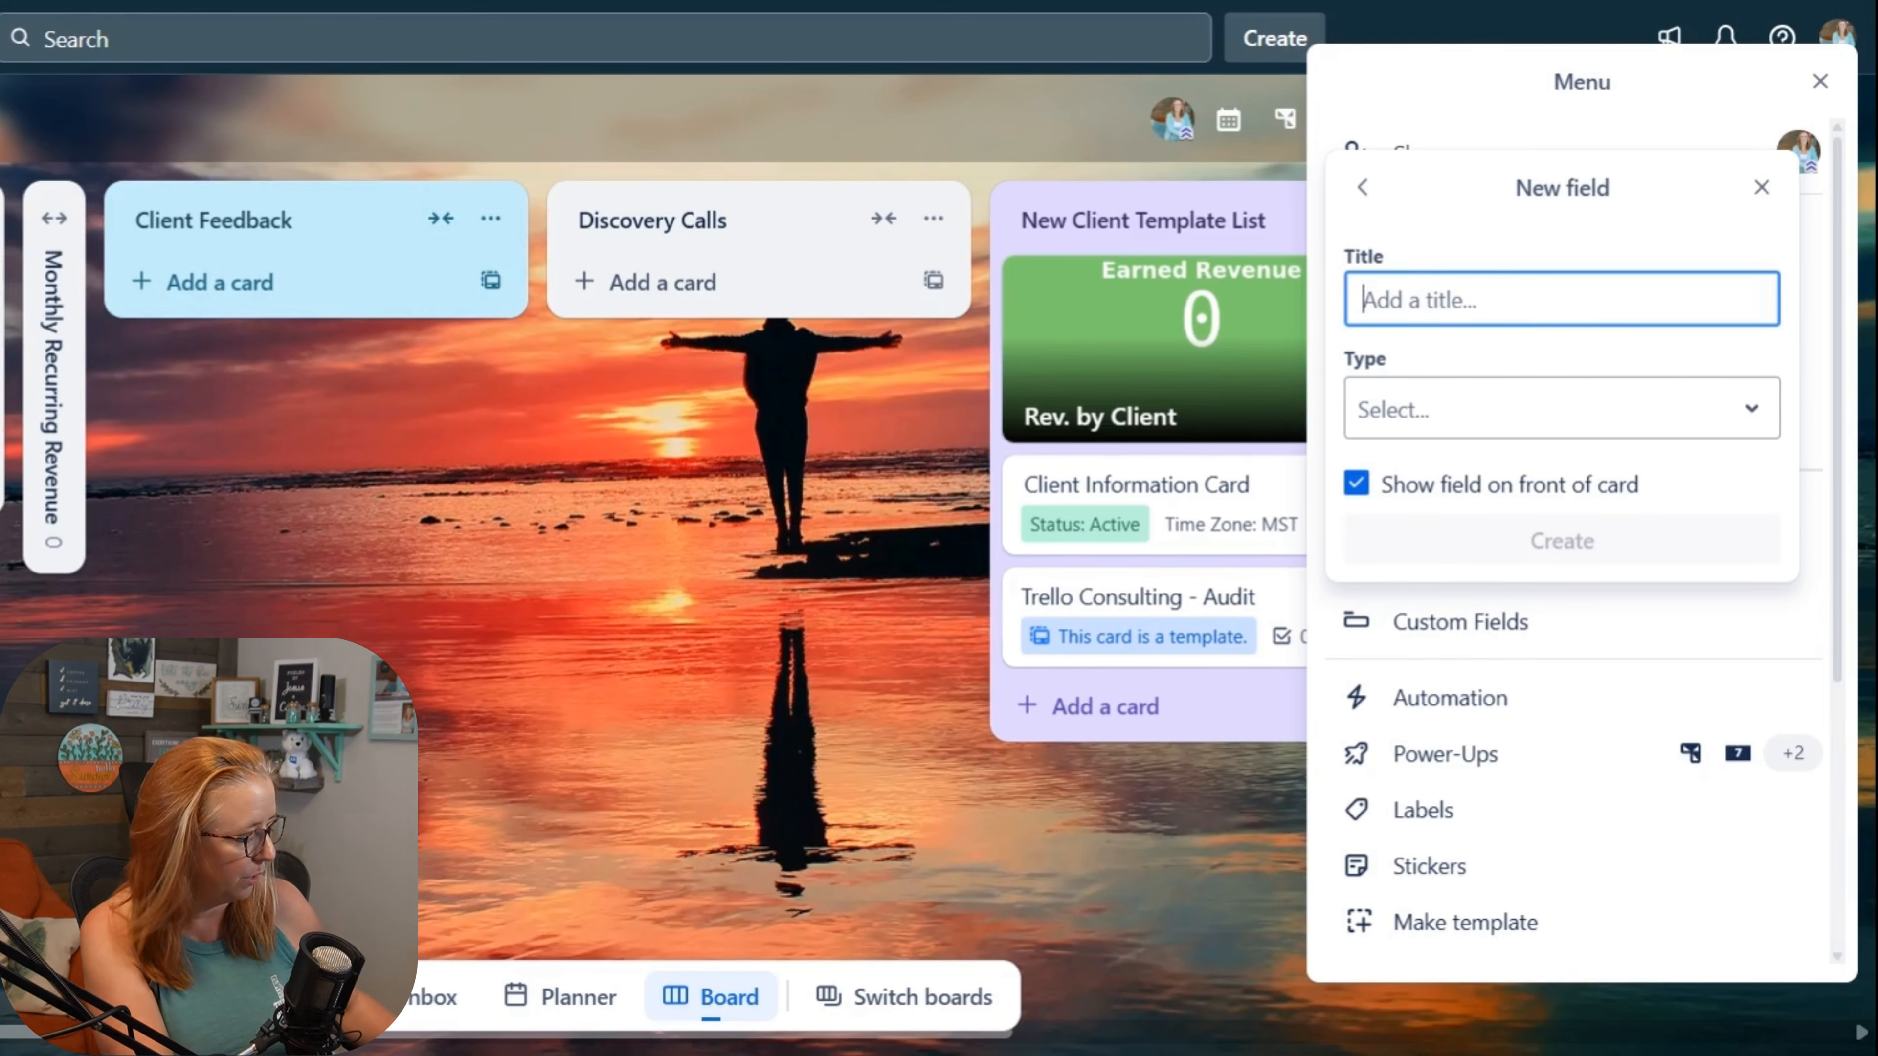
{"action": "type", "text": "Test"}
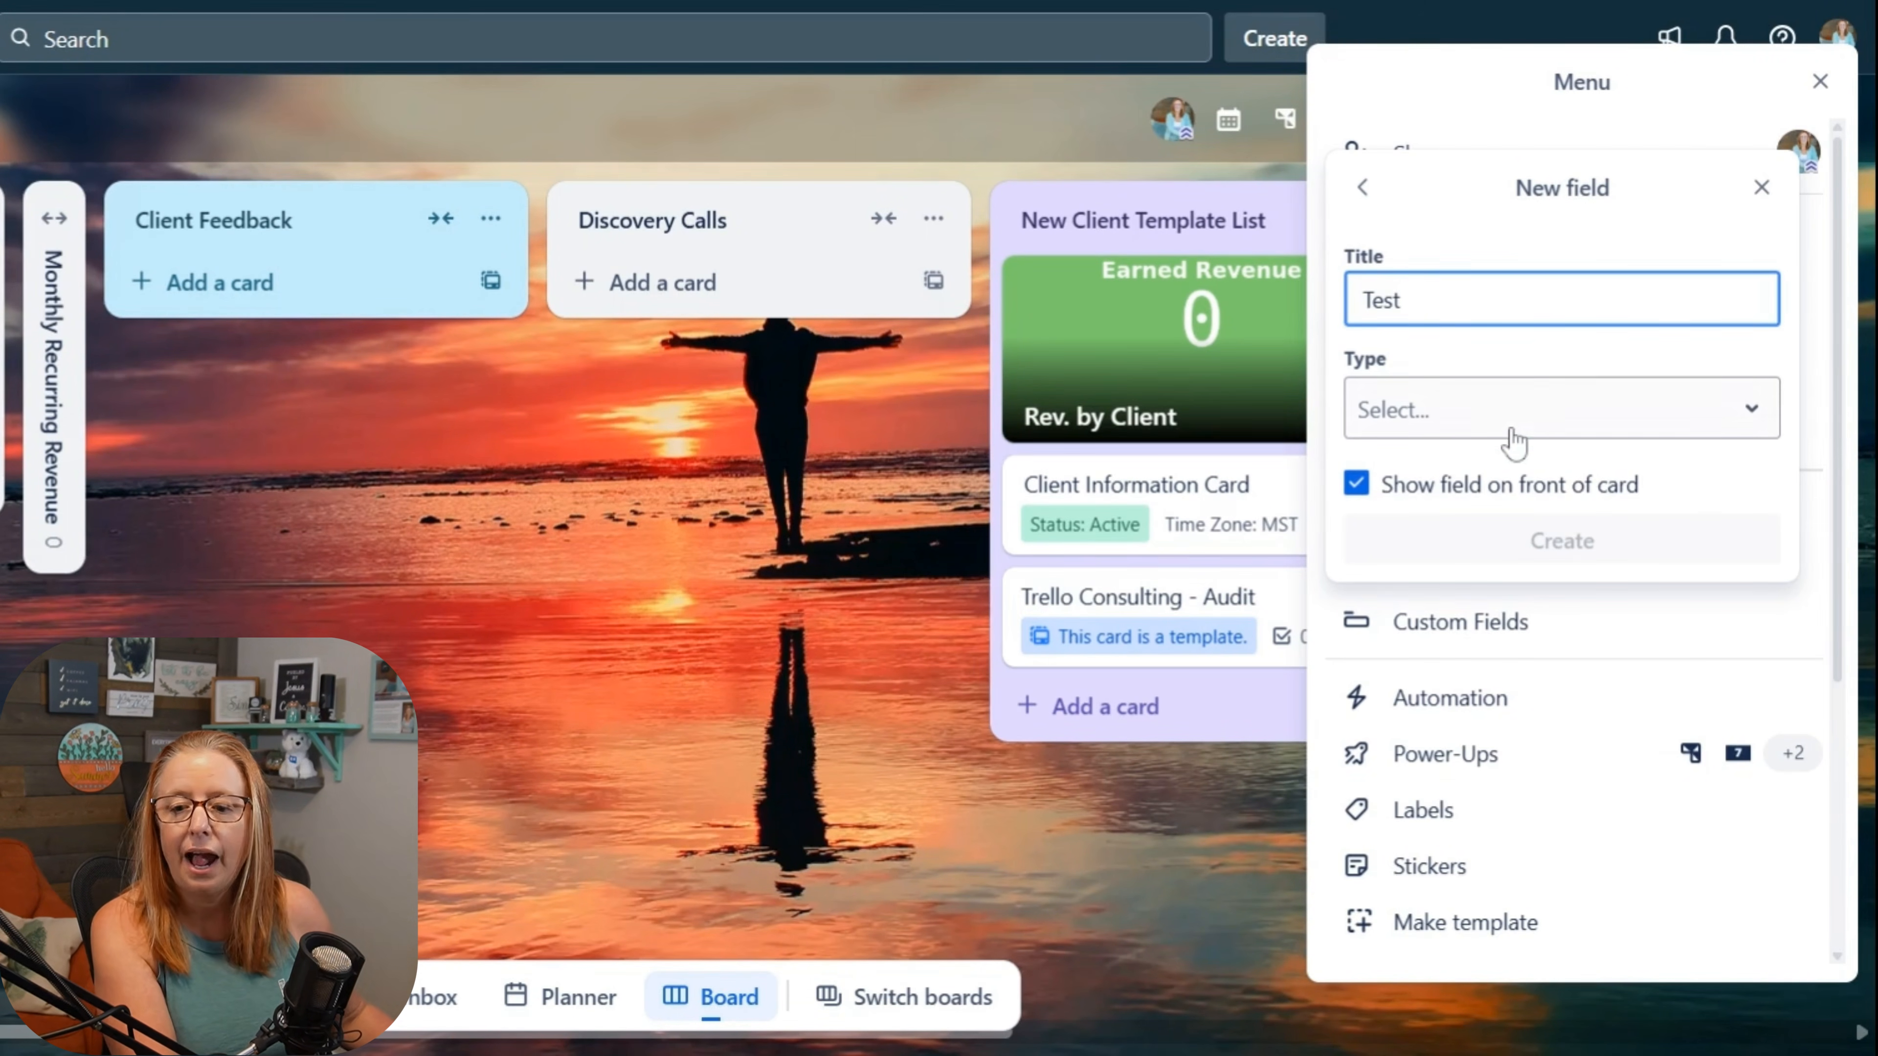
{"action": "left_click", "coordinate": [1505, 433]}
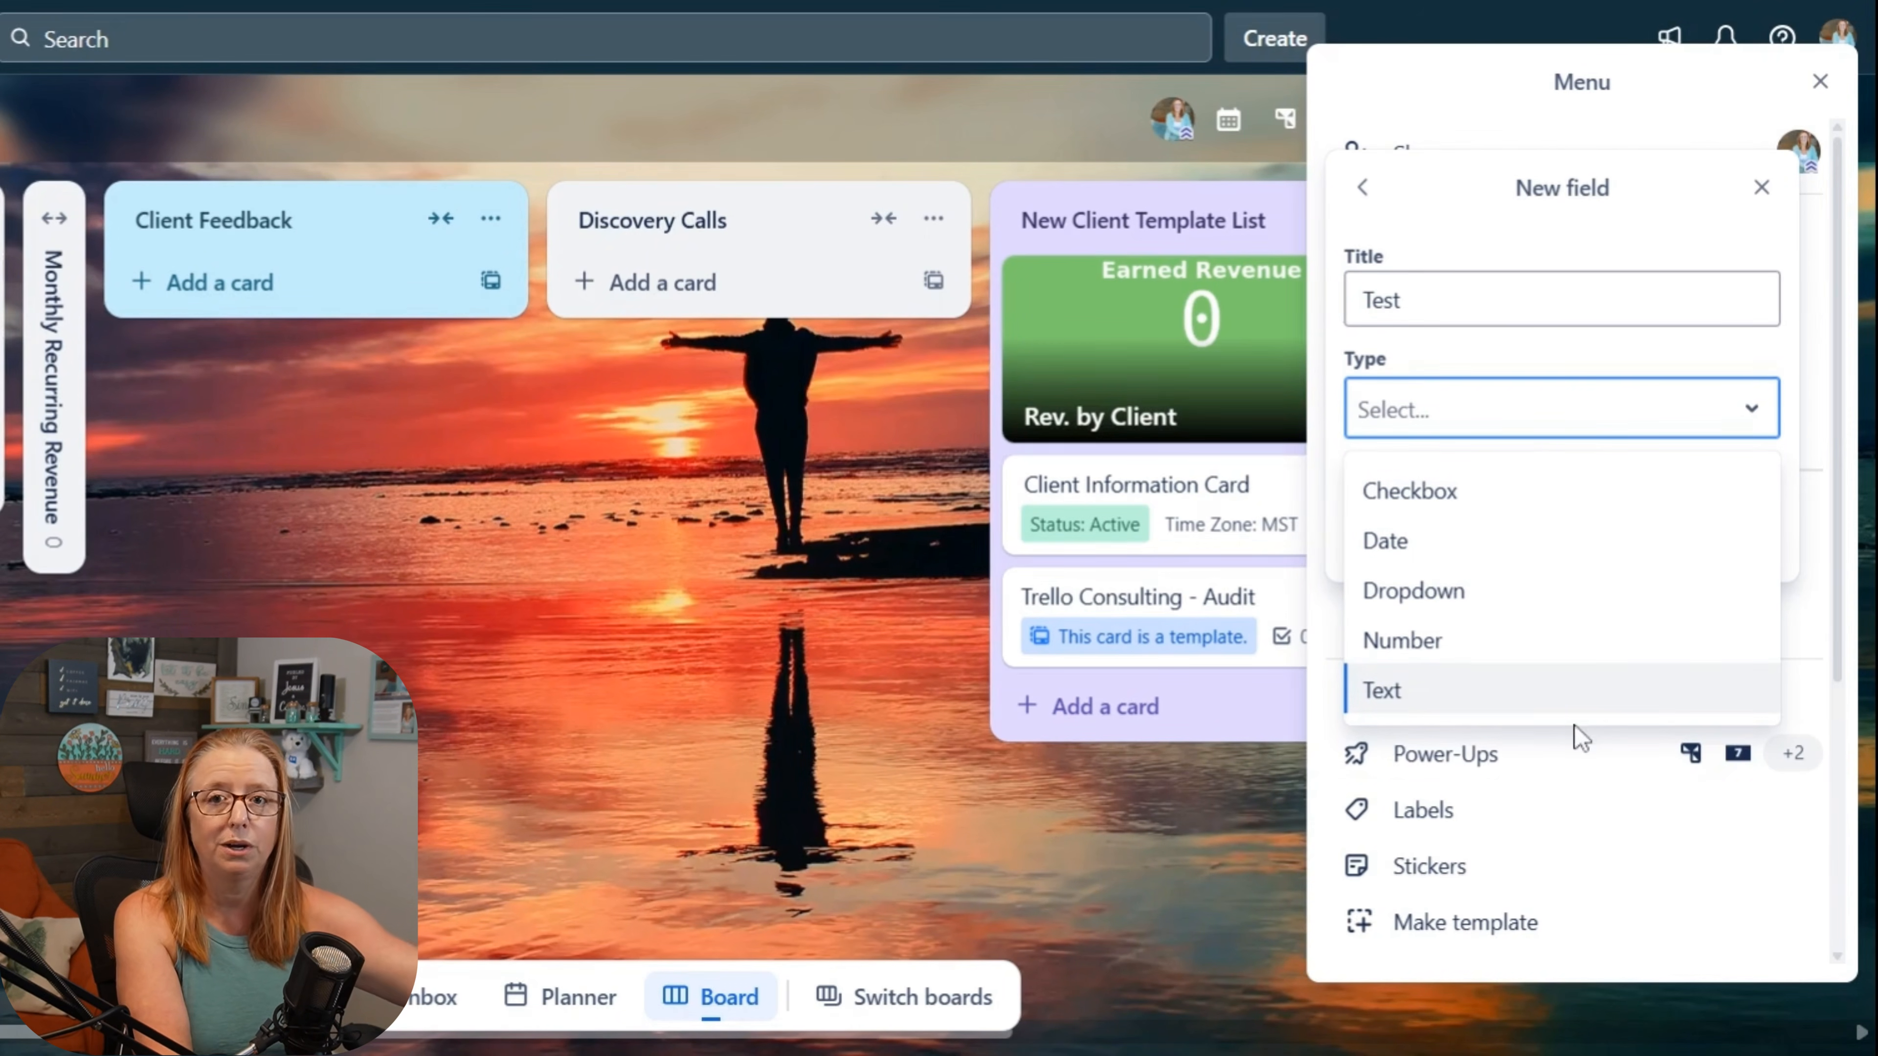
{"action": "left_click", "coordinate": [1097, 858]}
{"action": "left_click", "coordinate": [1097, 859]}
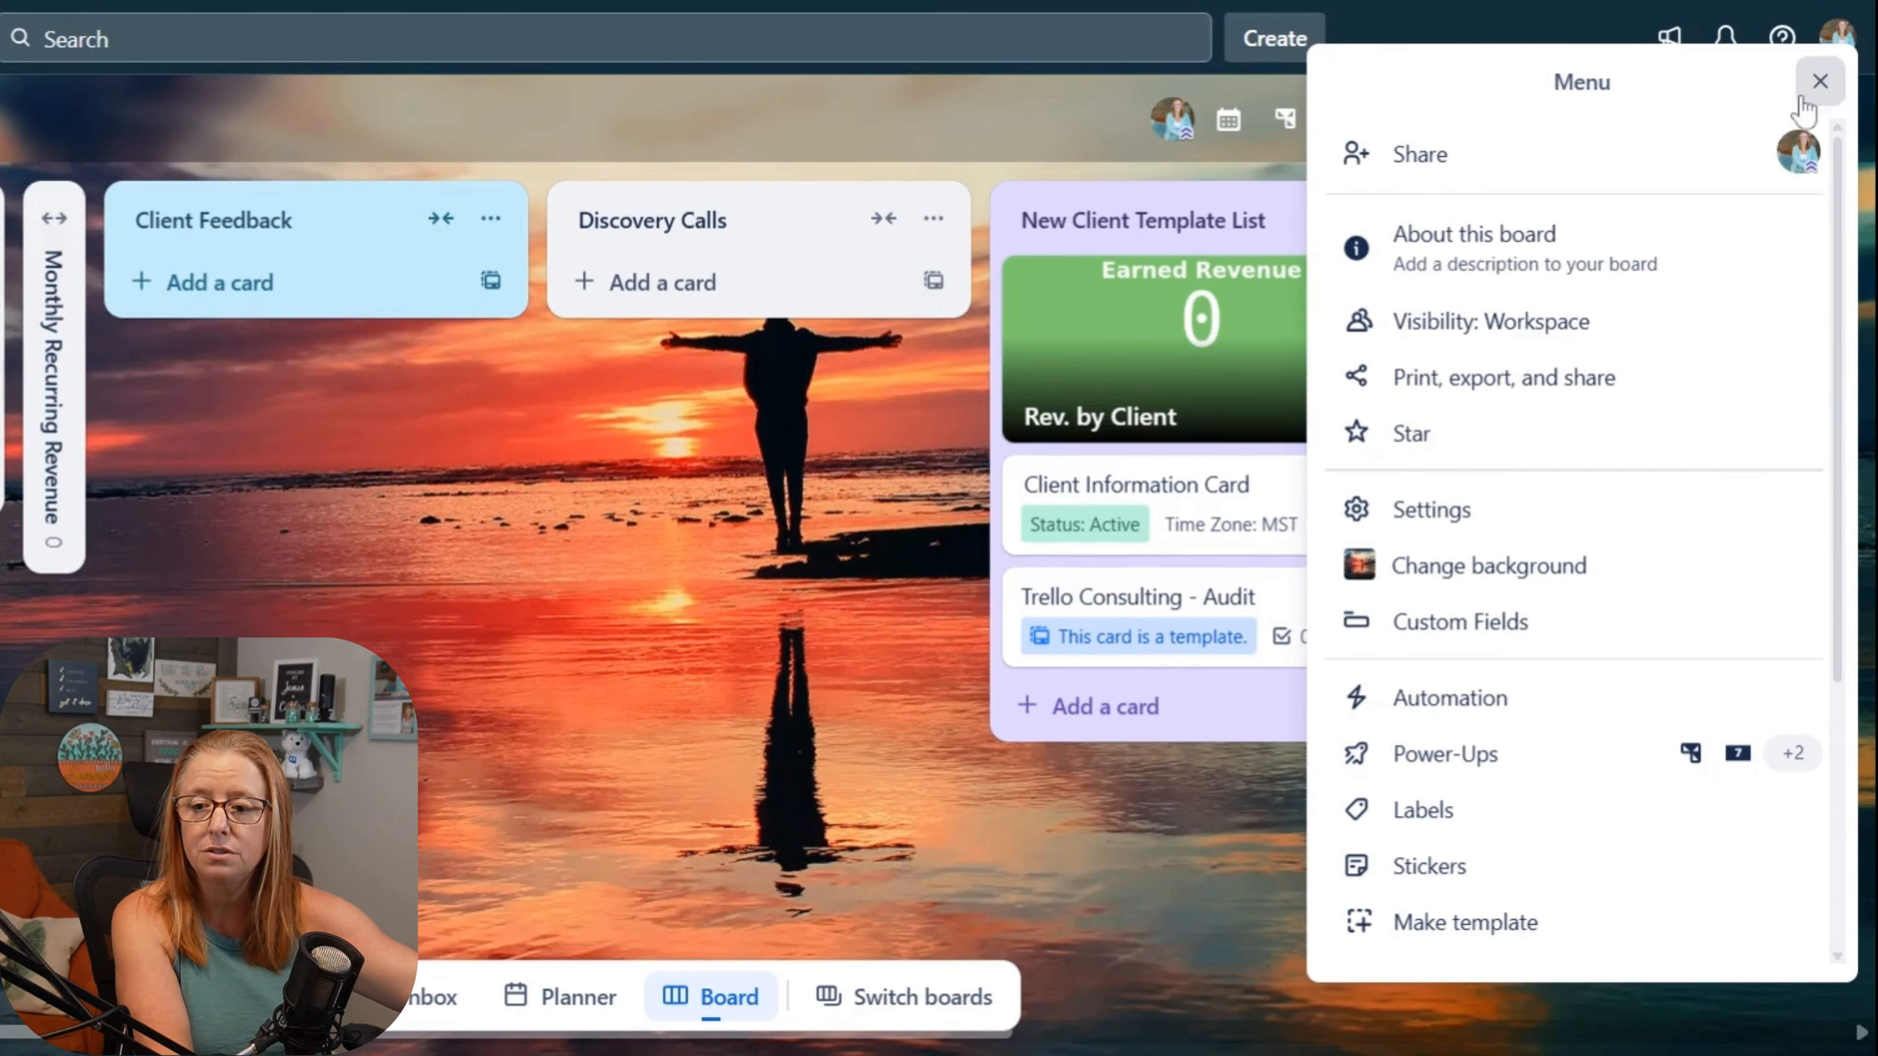
{"action": "left_click", "coordinate": [1820, 81]}
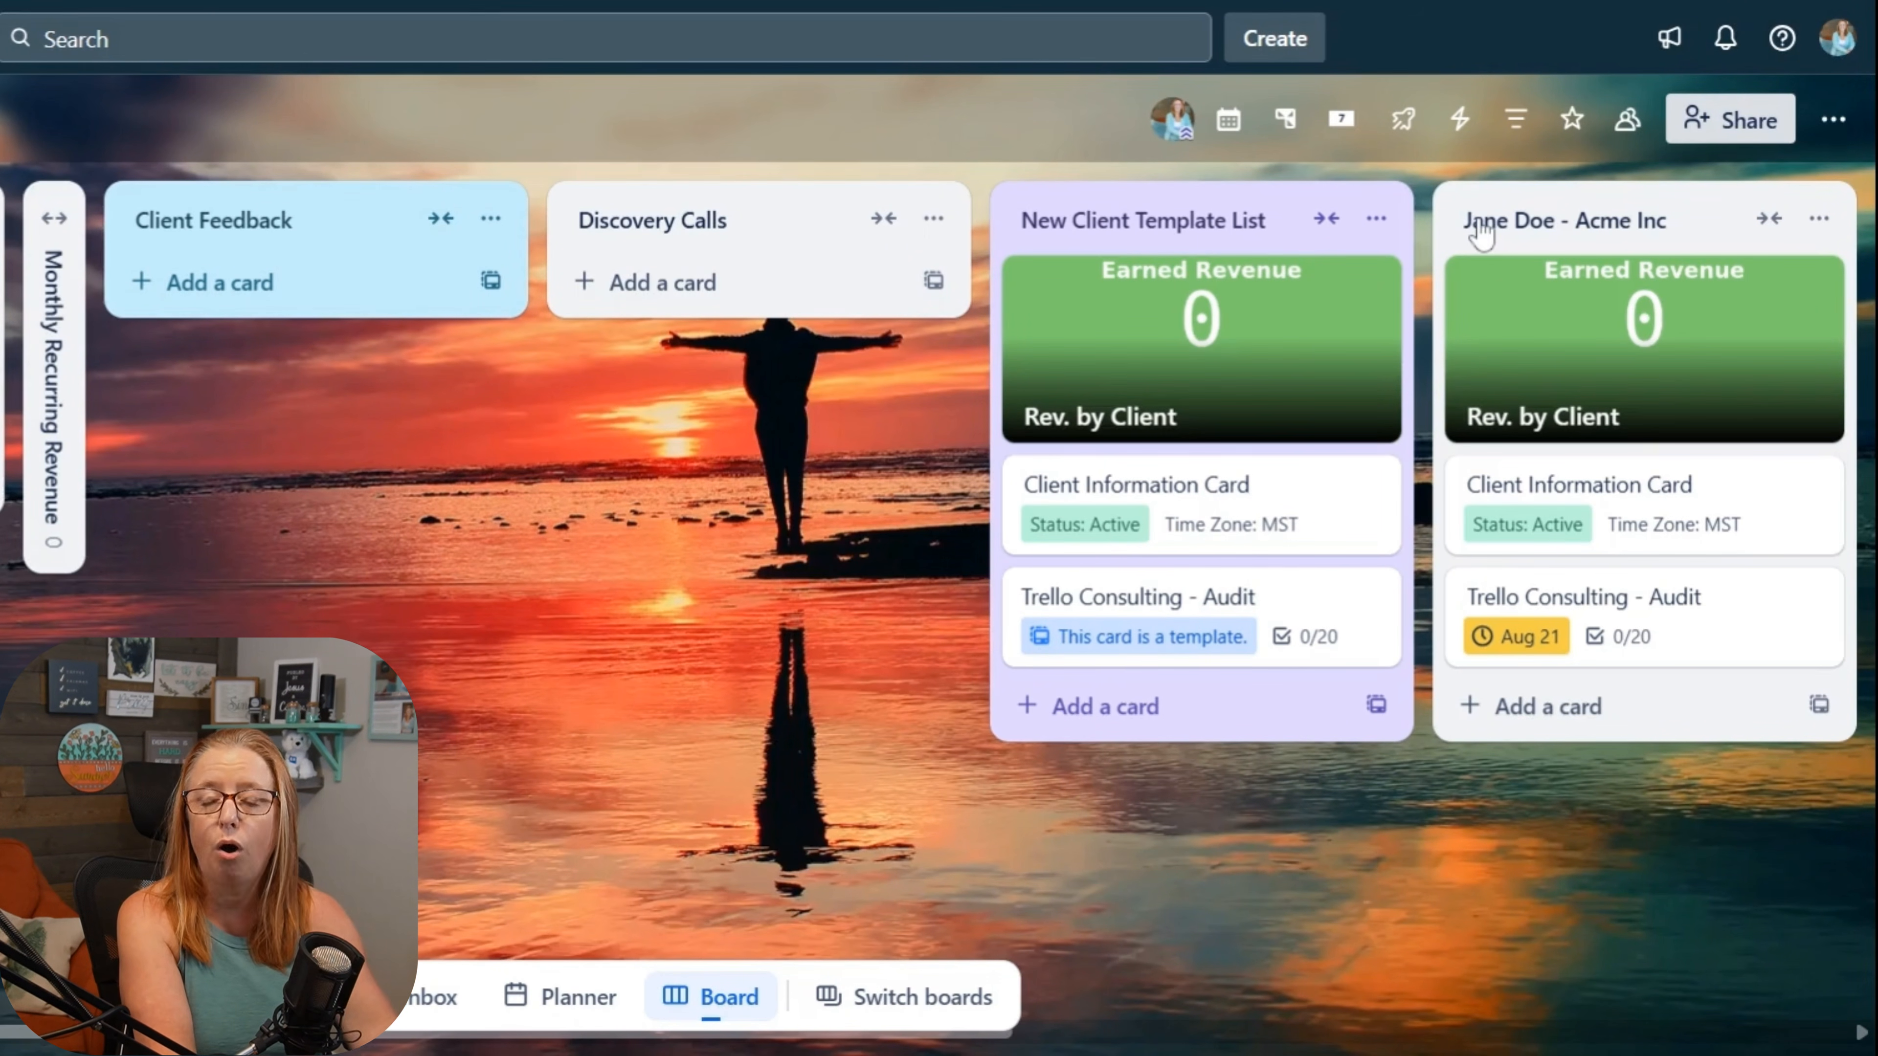
Step: Find the Amazing Fields Power-Up and add it to the Simple Client Tracker board
{"action": "left_click", "coordinate": [1397, 136]}
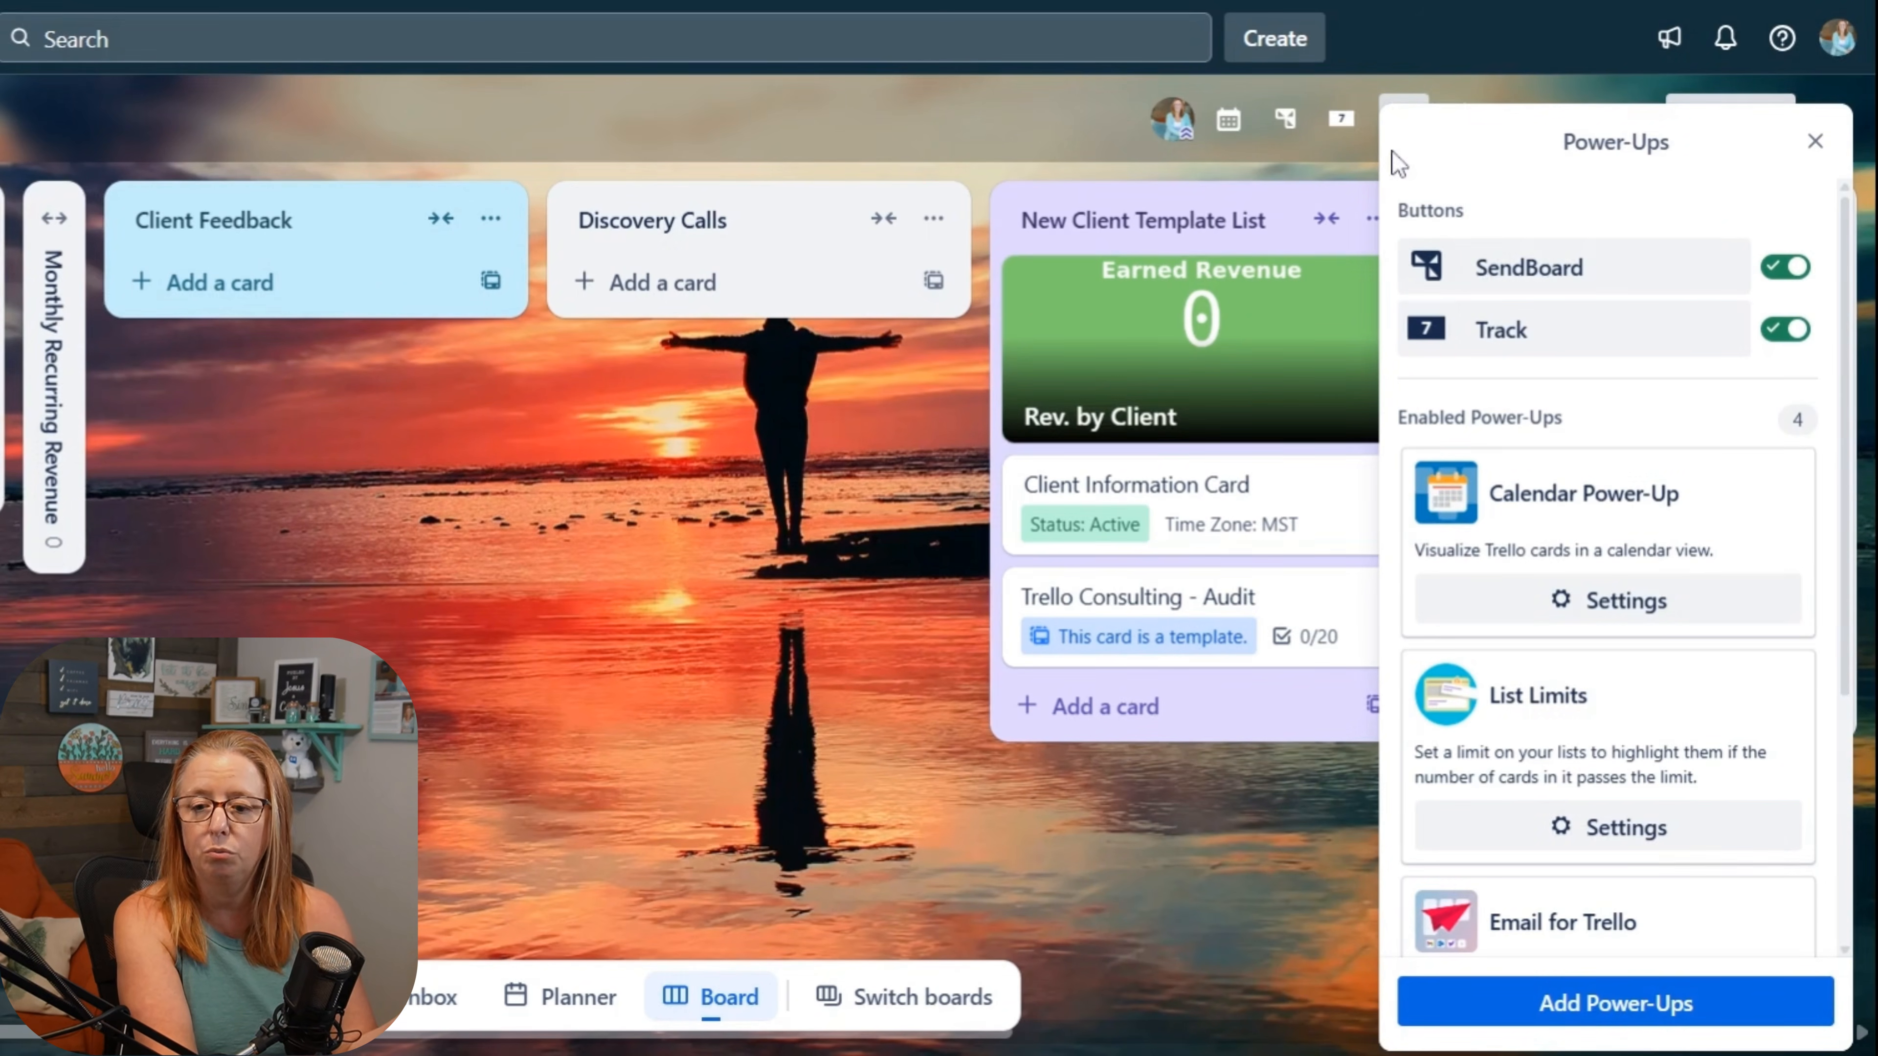
{"action": "left_click", "coordinate": [1590, 1006]}
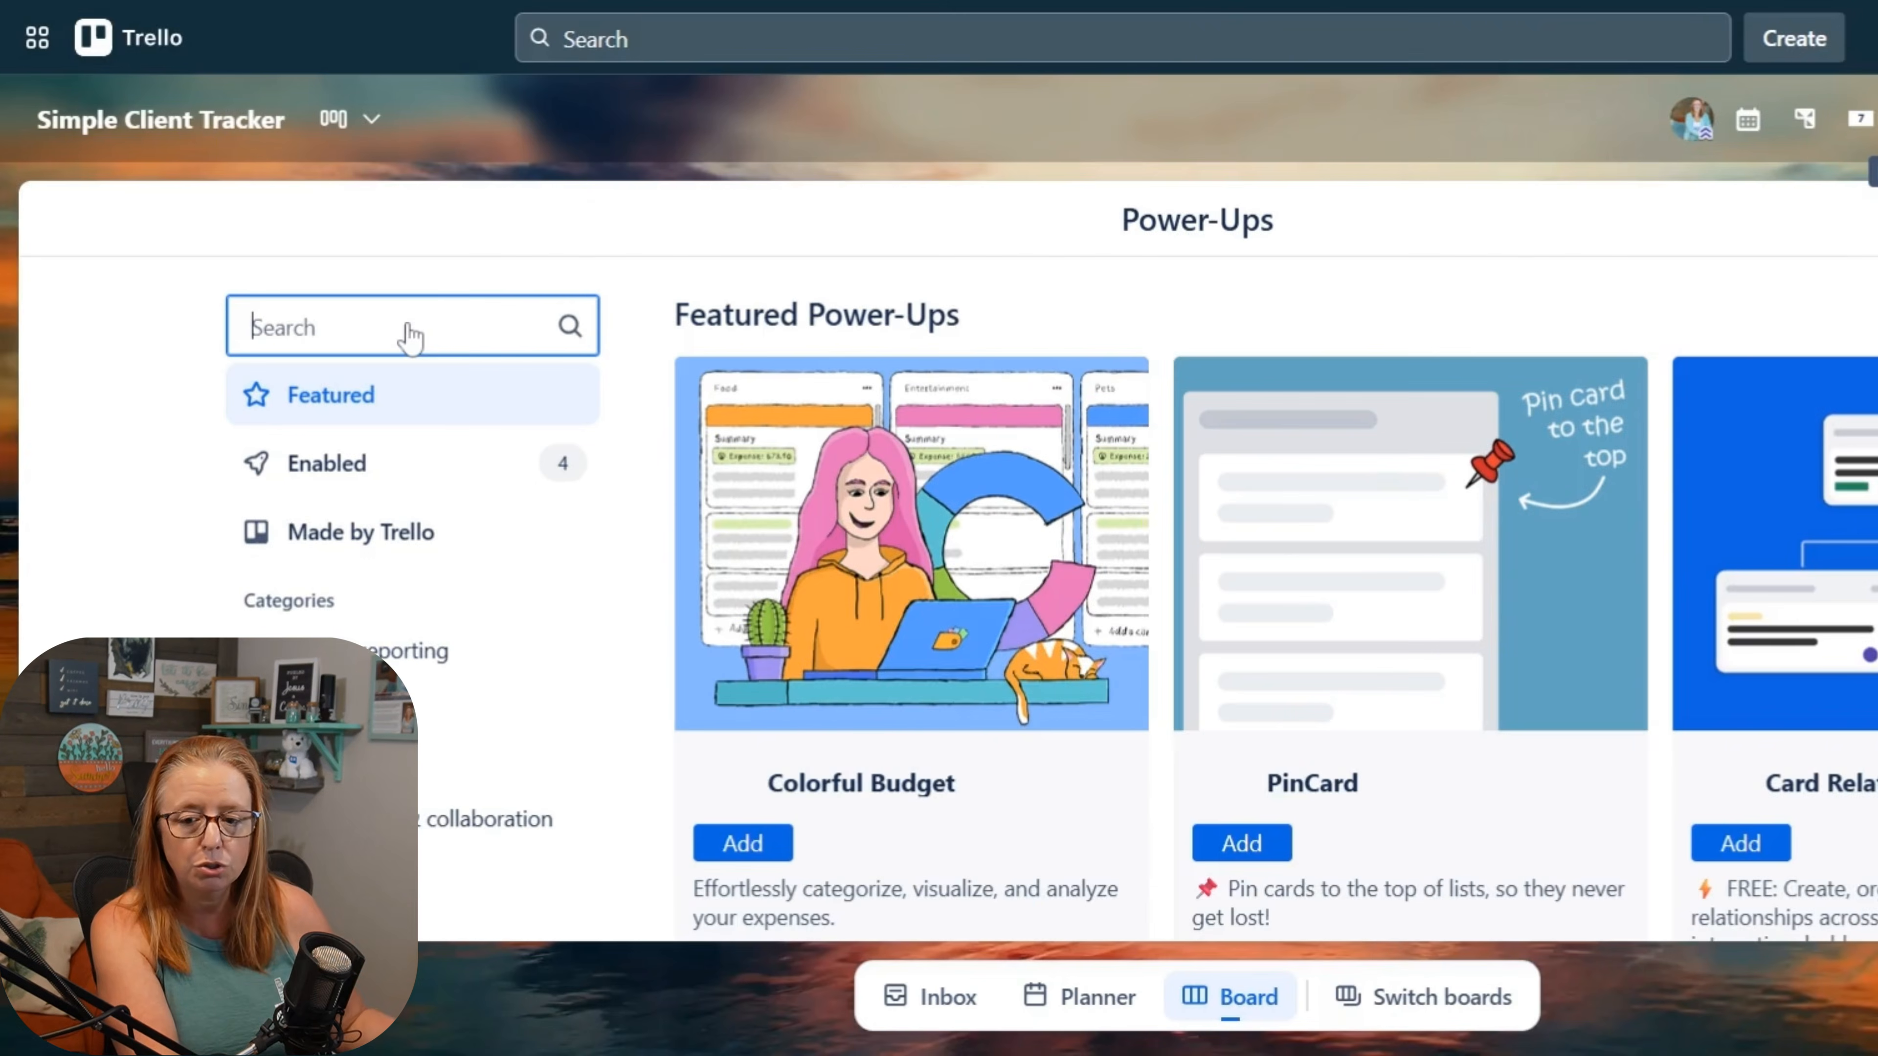
{"action": "type", "text": "amaz"}
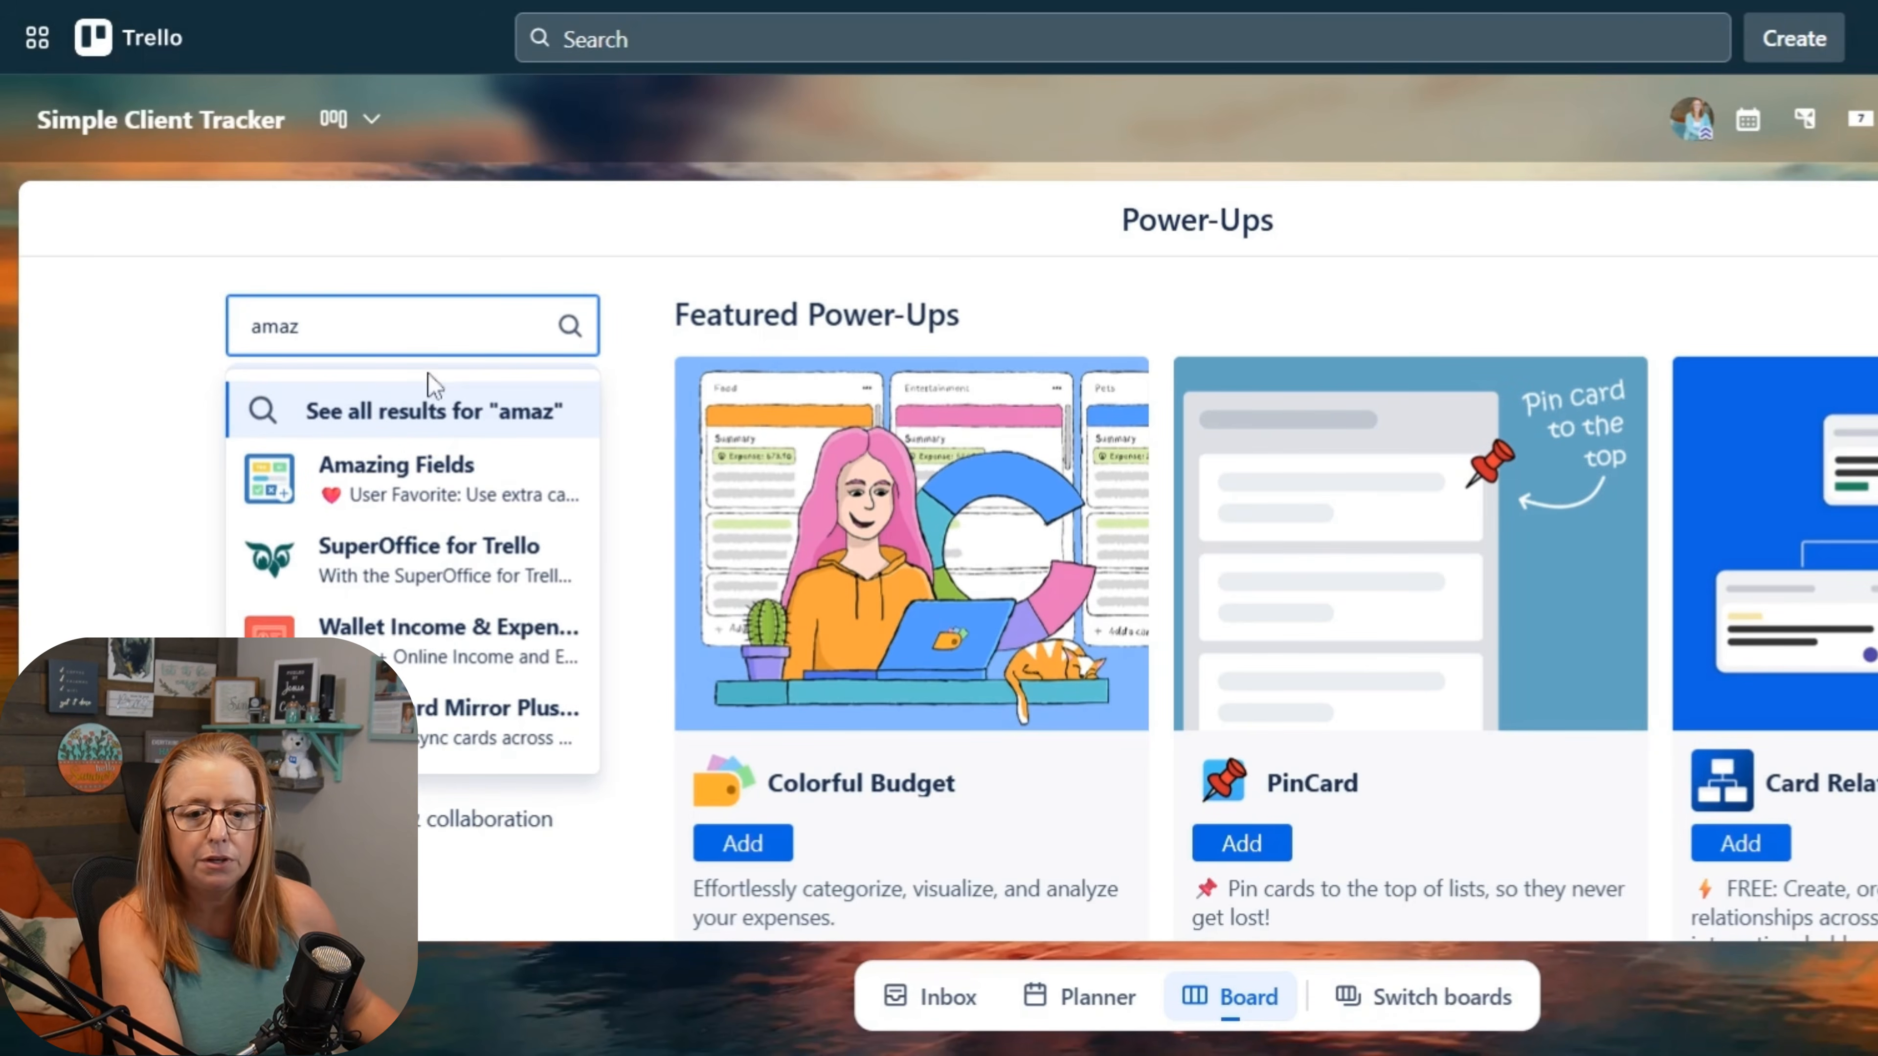
{"action": "left_click", "coordinate": [441, 474]}
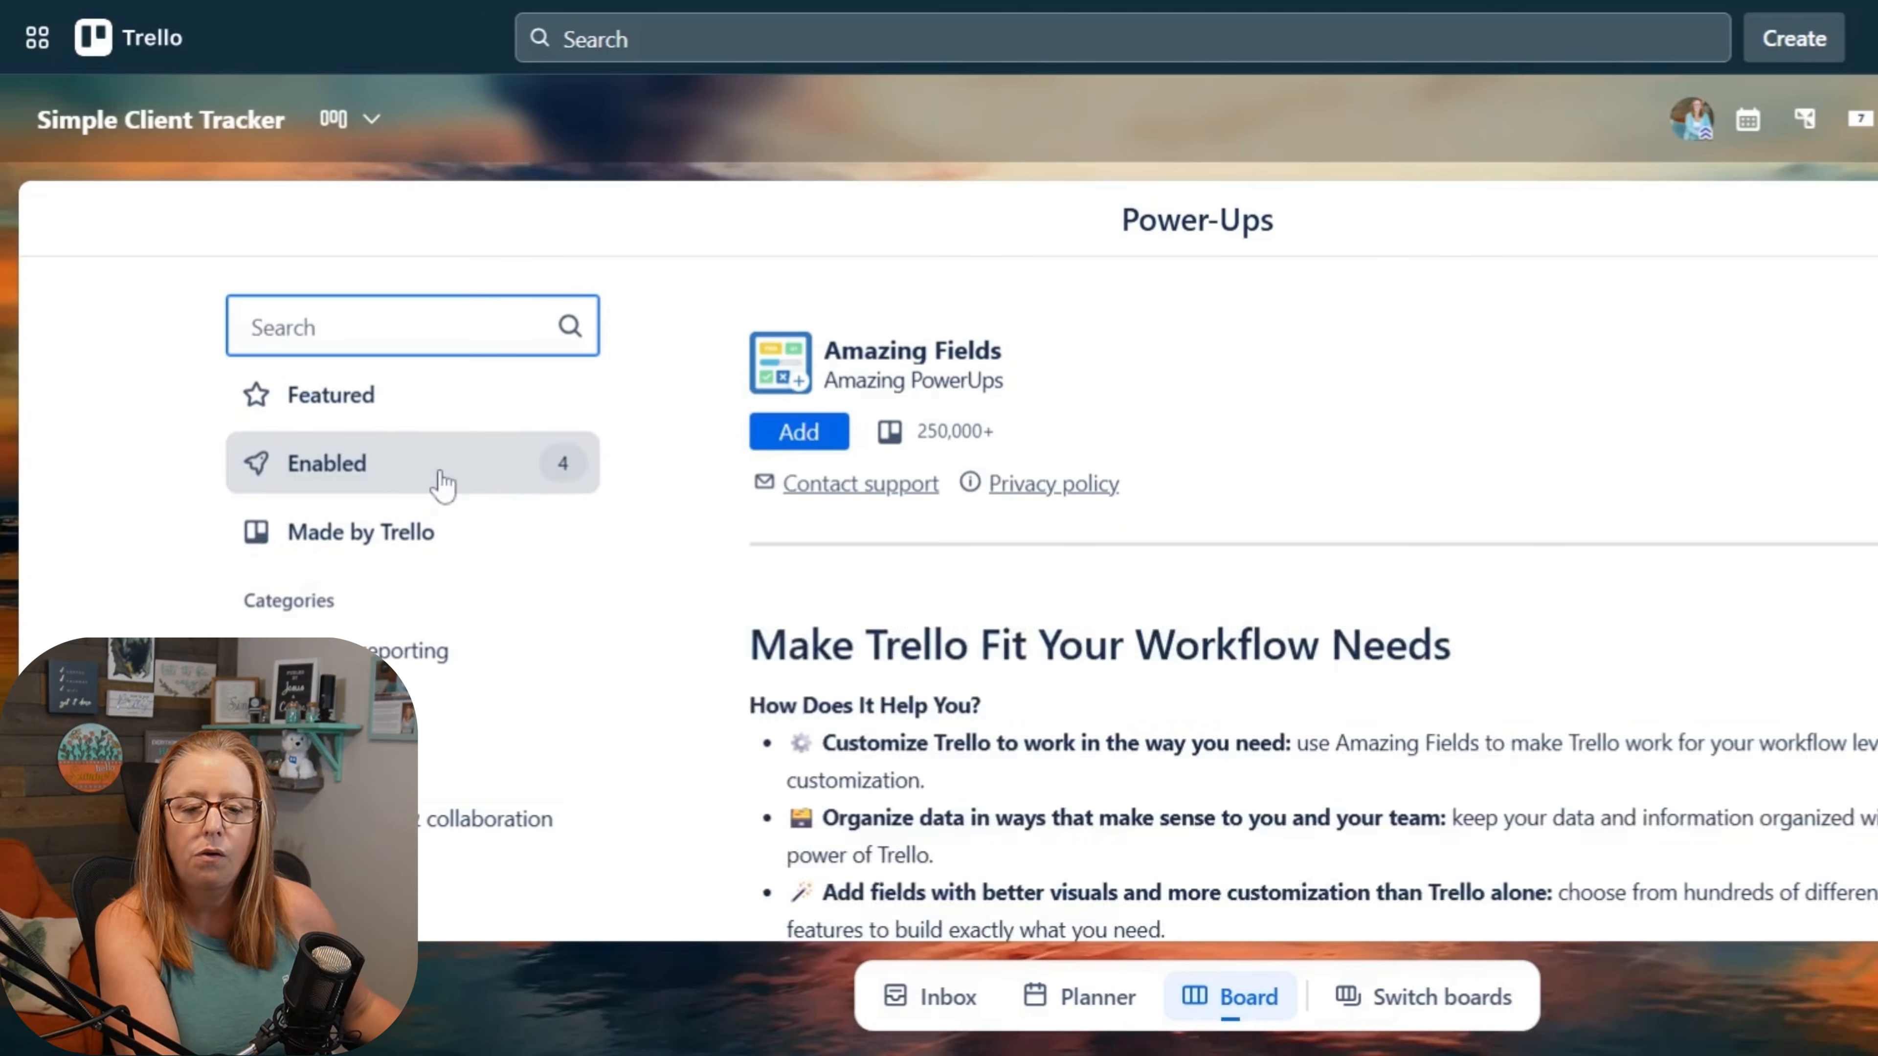
{"action": "left_click", "coordinate": [797, 436]}
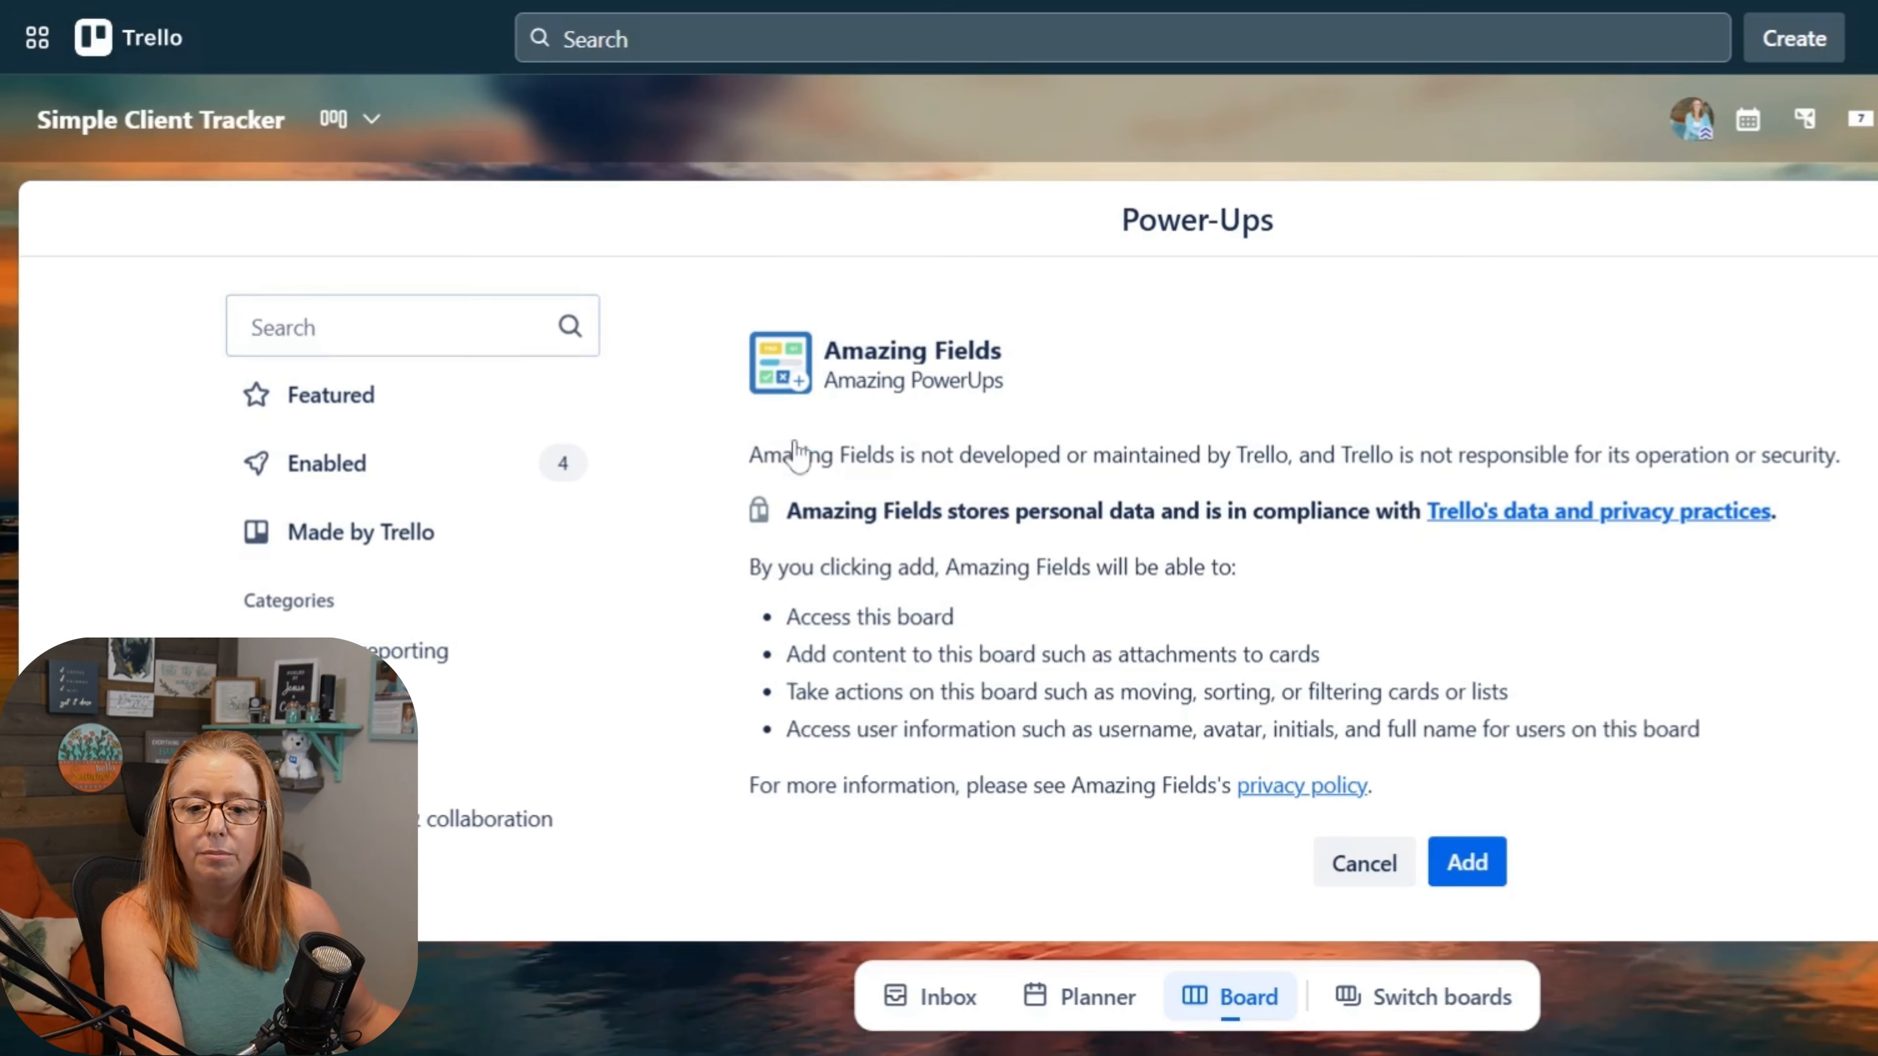
{"action": "left_click", "coordinate": [1496, 882]}
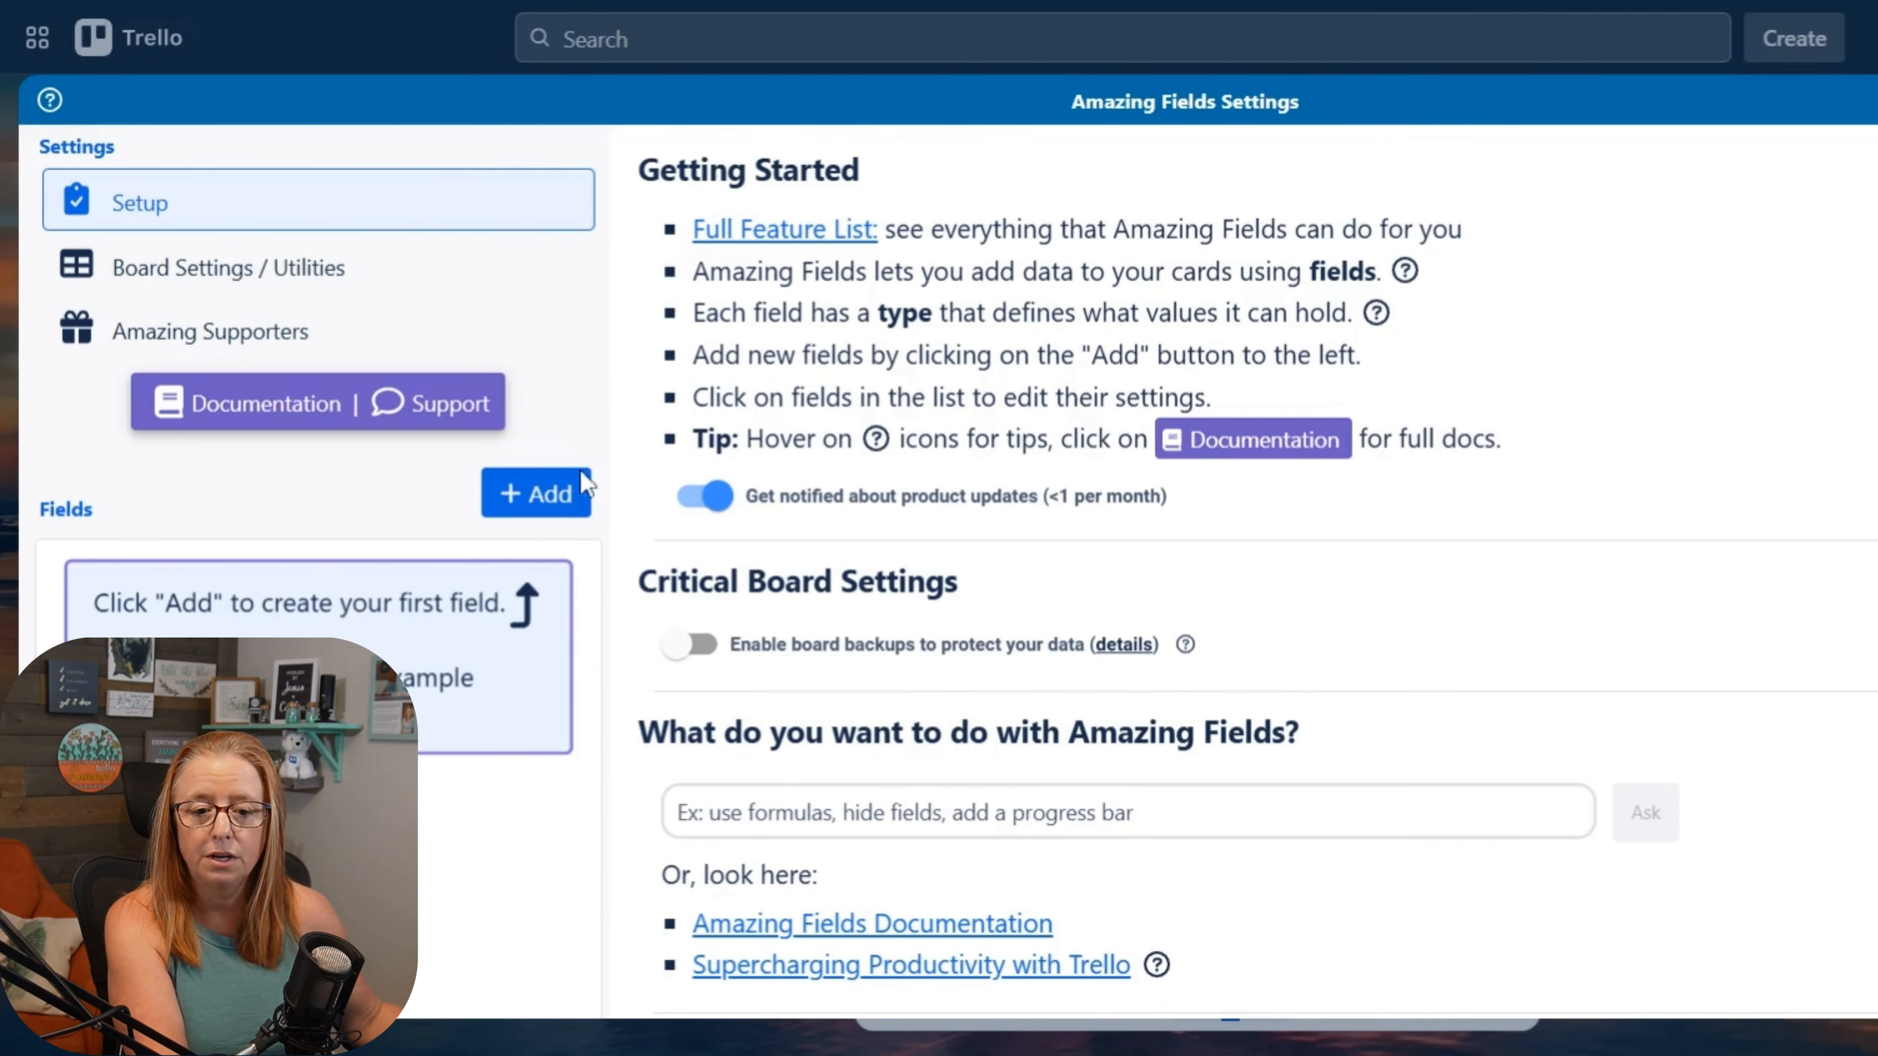
Step: Review the field categories that Amazing Fields offers, and view the custom fields on the New Client Template List's Client Information Card
{"action": "left_click", "coordinate": [539, 493]}
{"action": "mouse_move", "coordinate": [713, 580]}
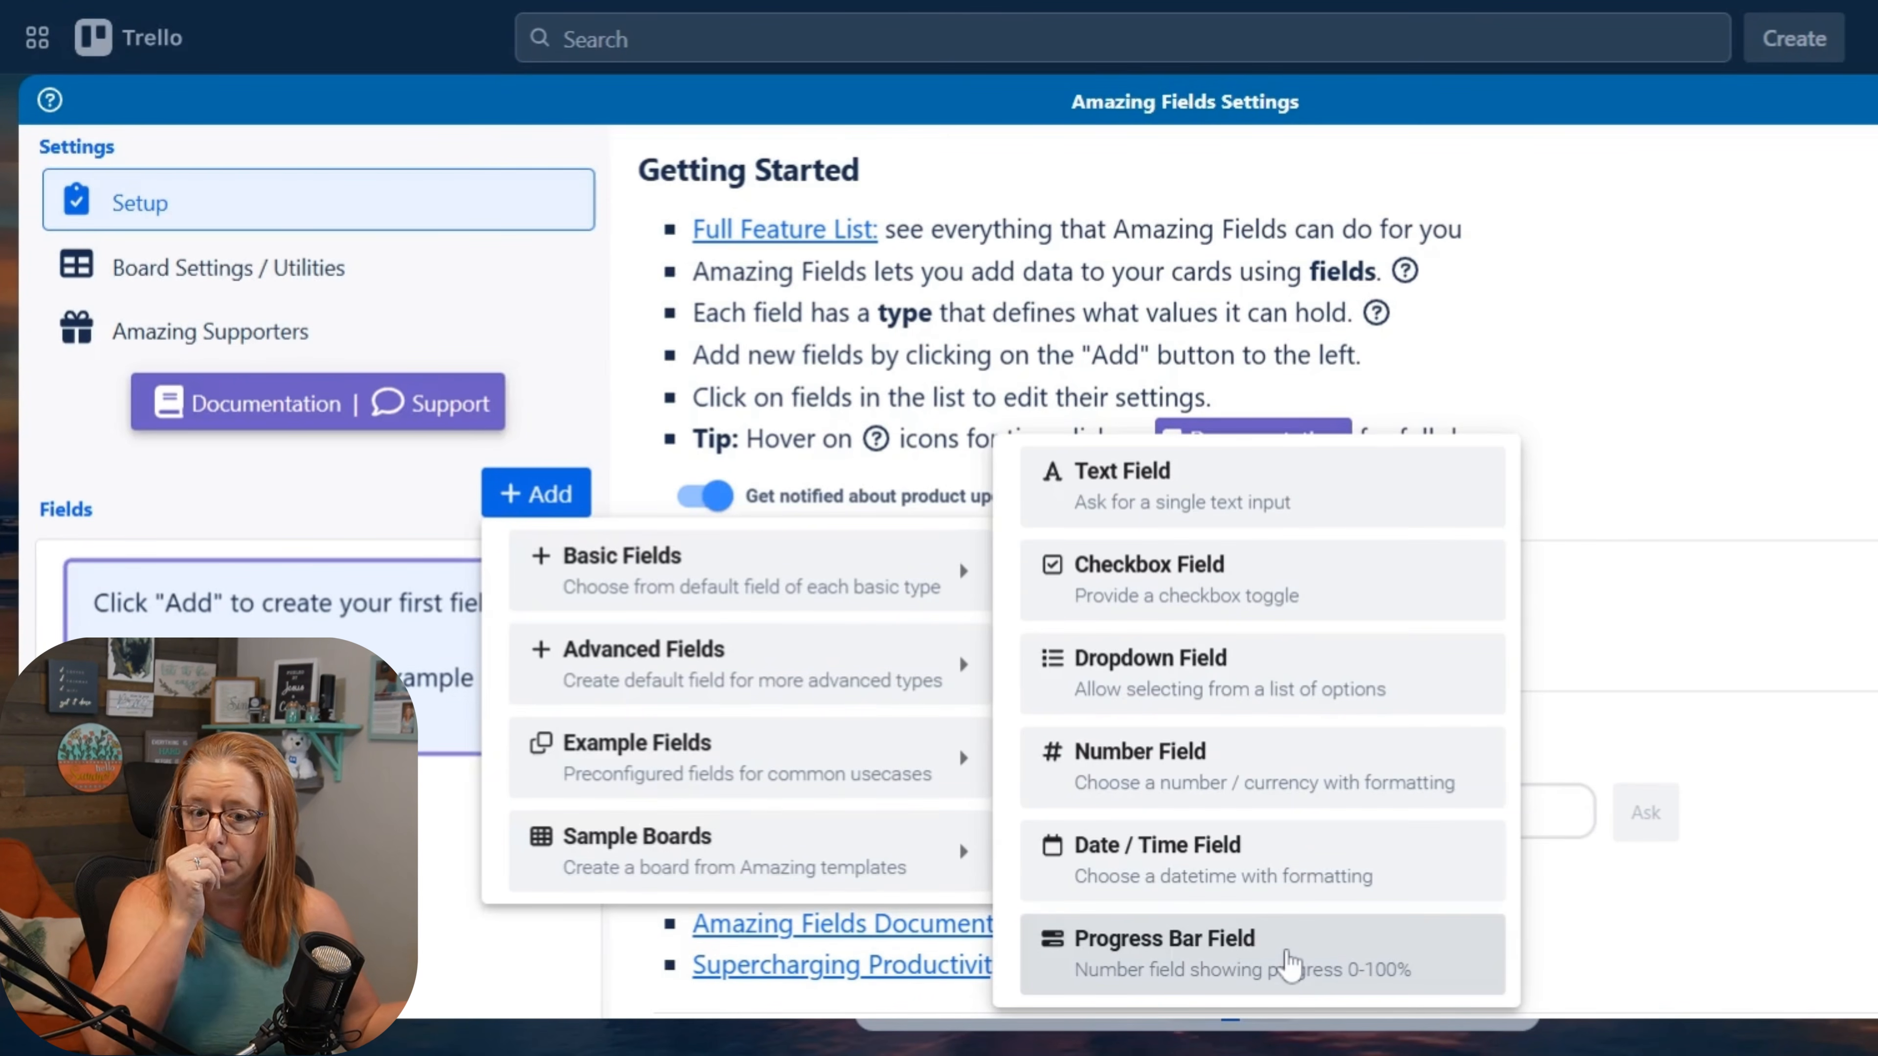
{"action": "mouse_move", "coordinate": [827, 684]}
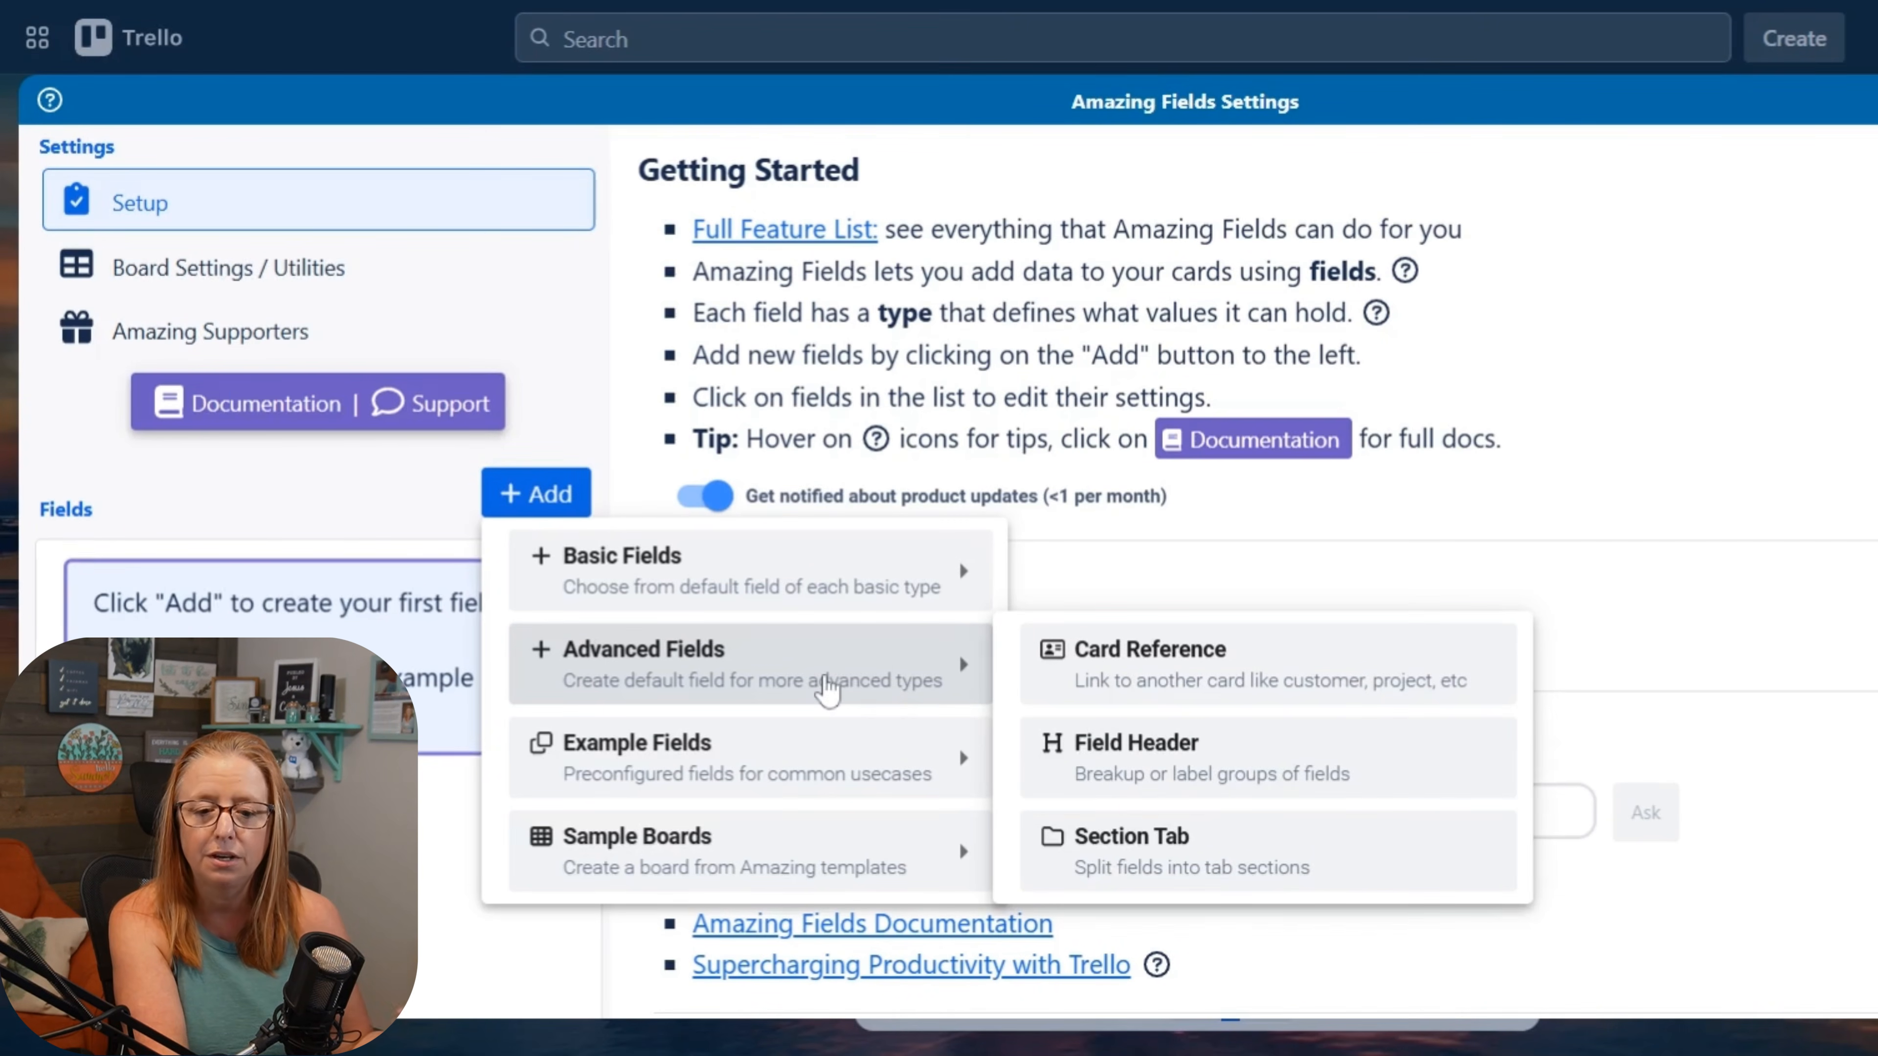
{"action": "mouse_move", "coordinate": [702, 773]}
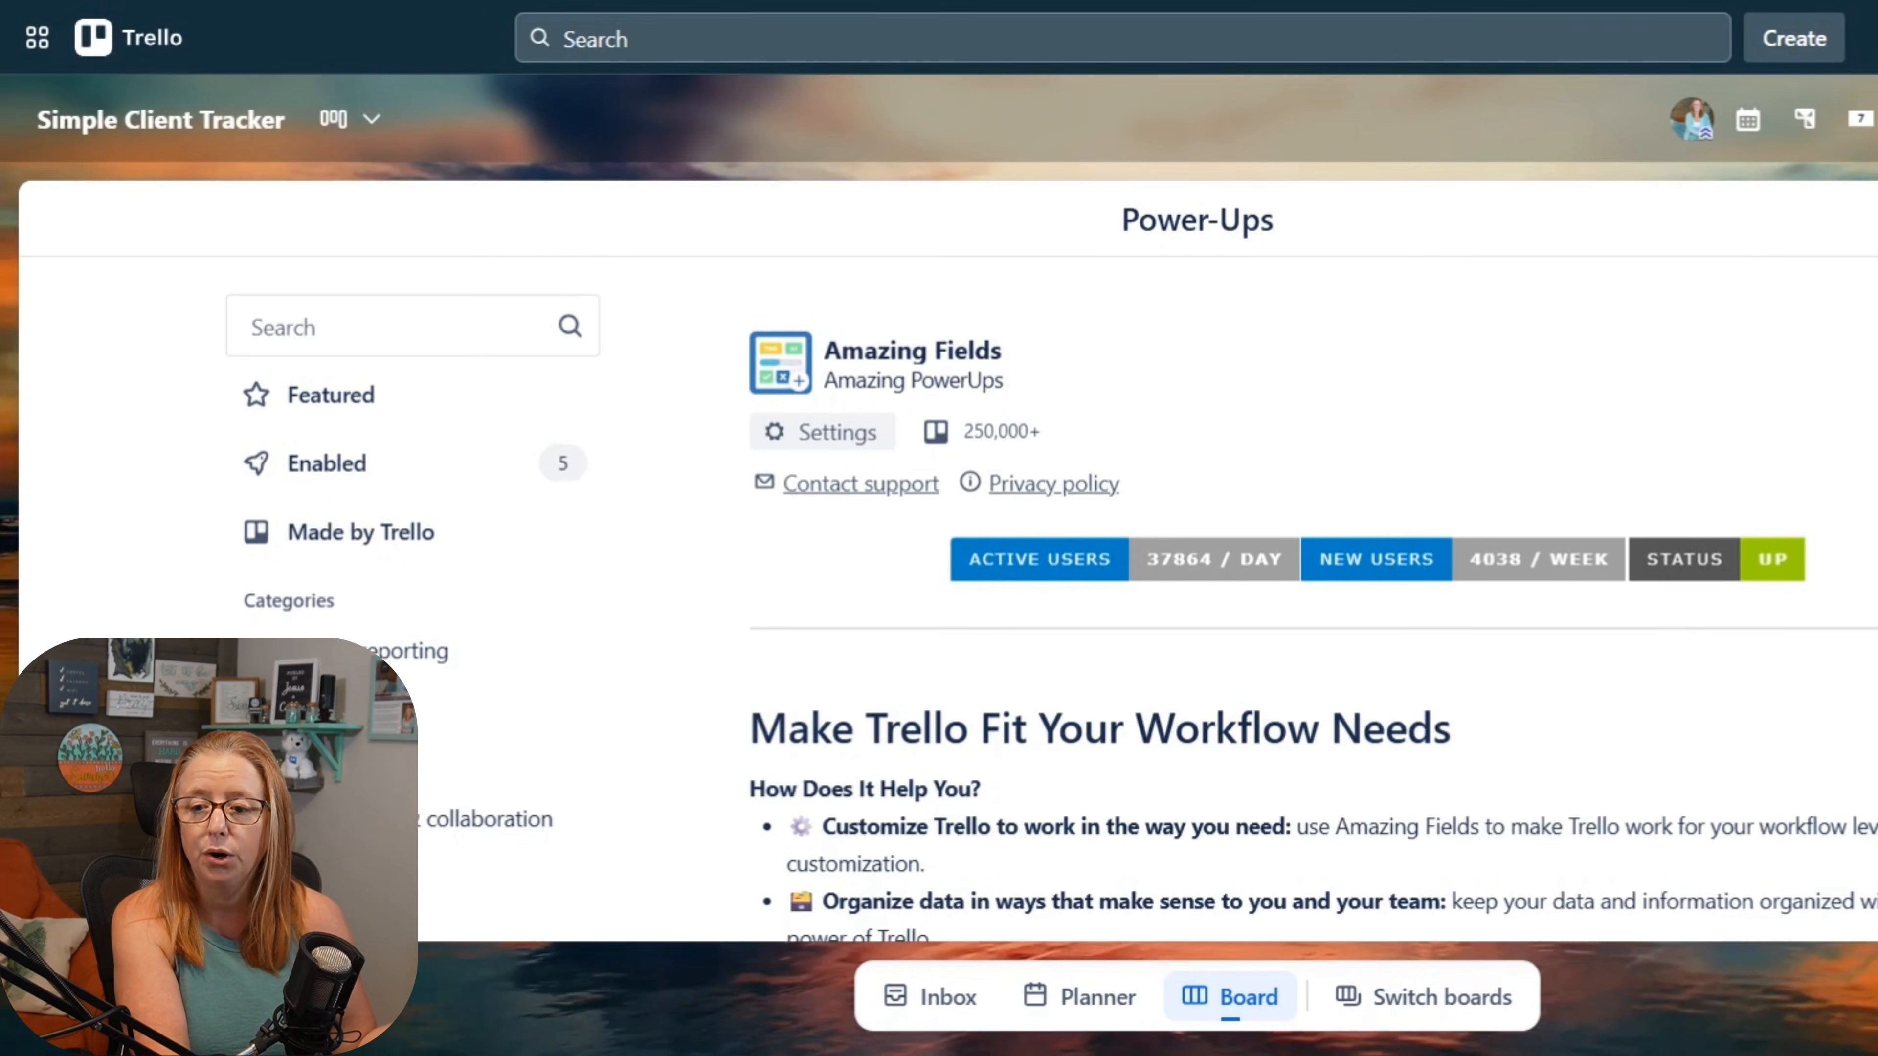
{"action": "key", "text": "Escape"}
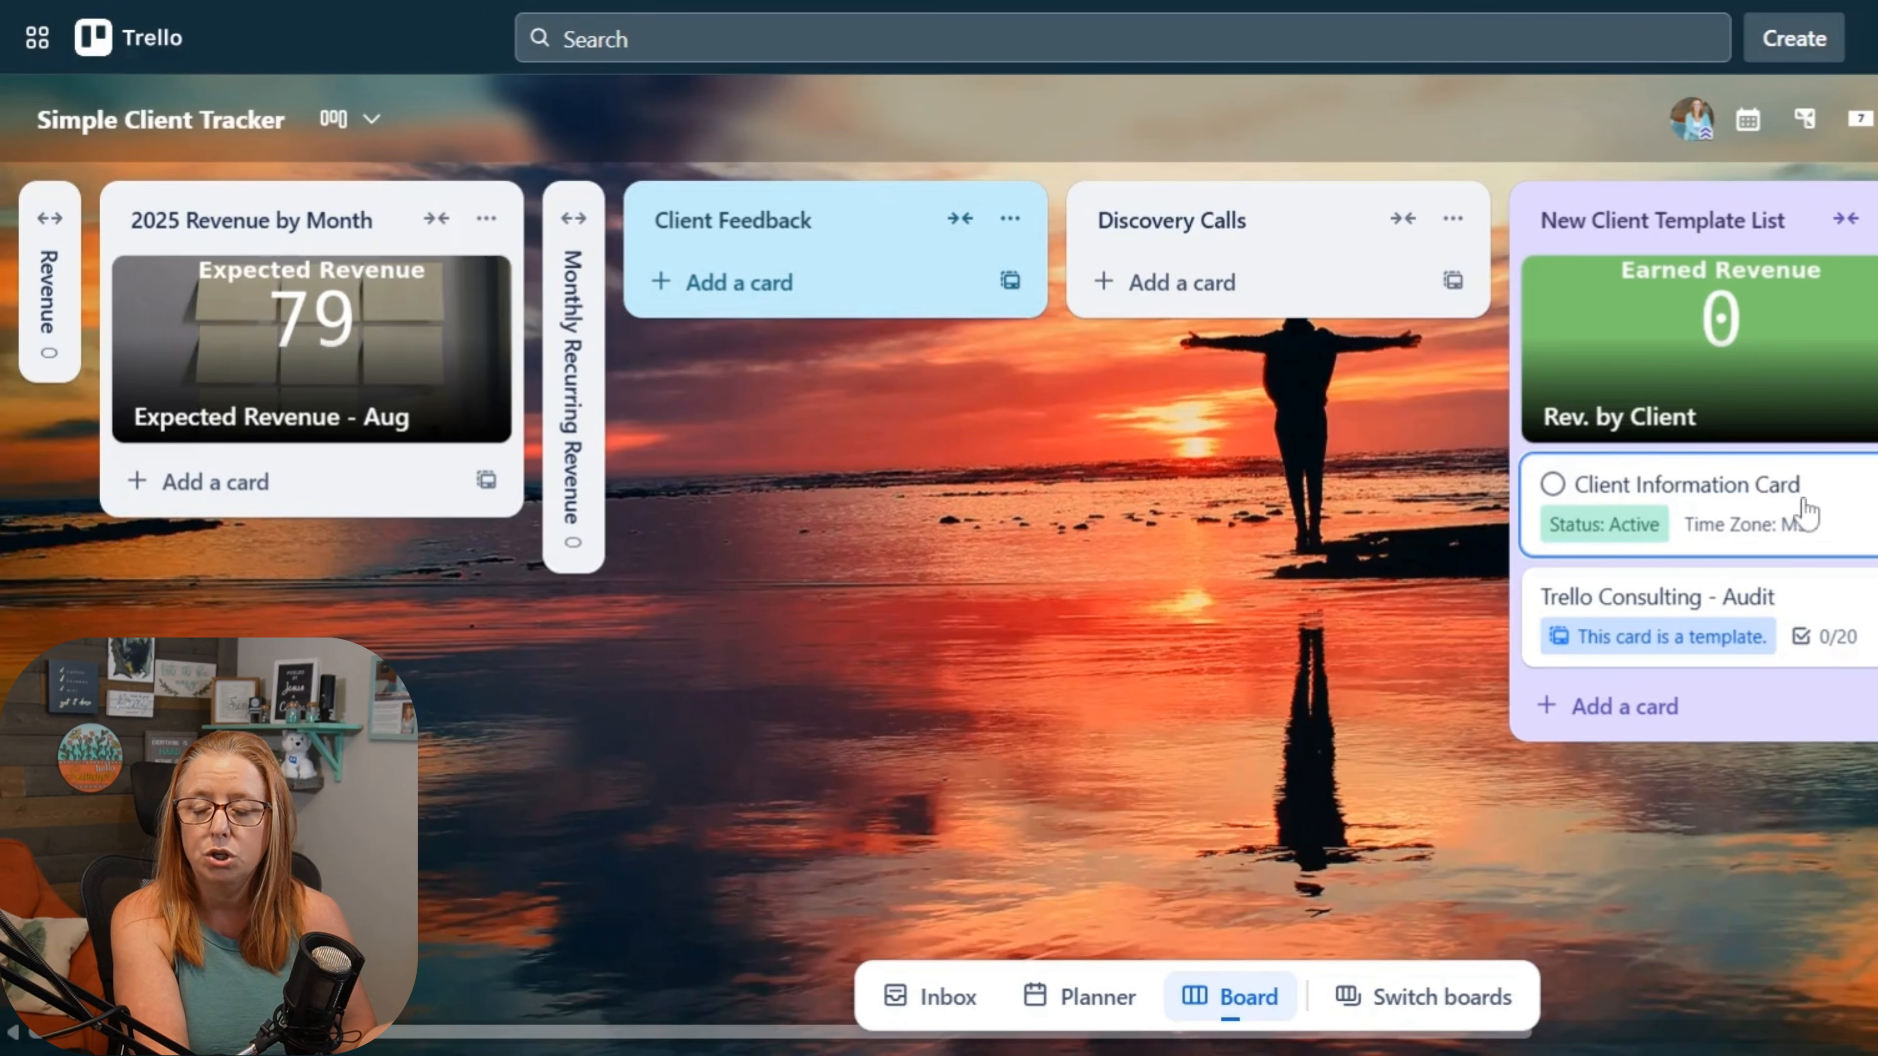
{"action": "left_click", "coordinate": [1781, 509]}
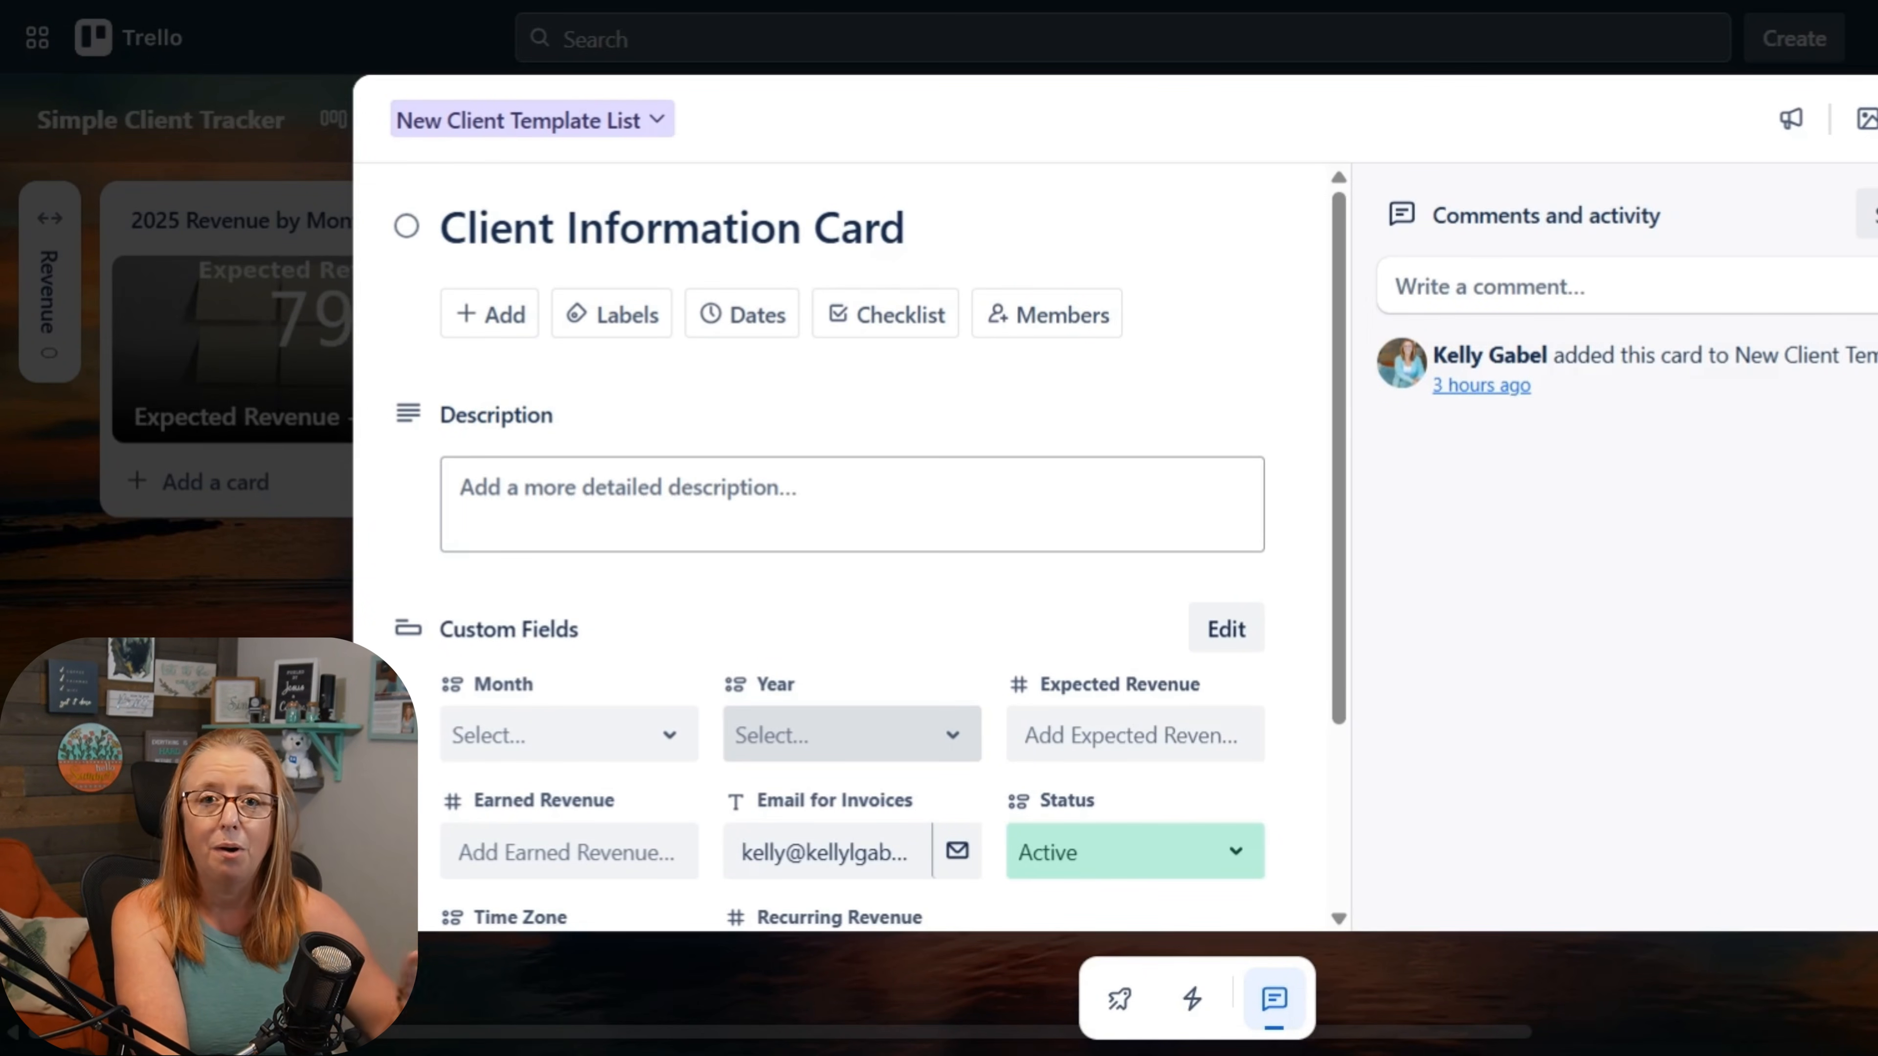
{"action": "key", "text": "Escape"}
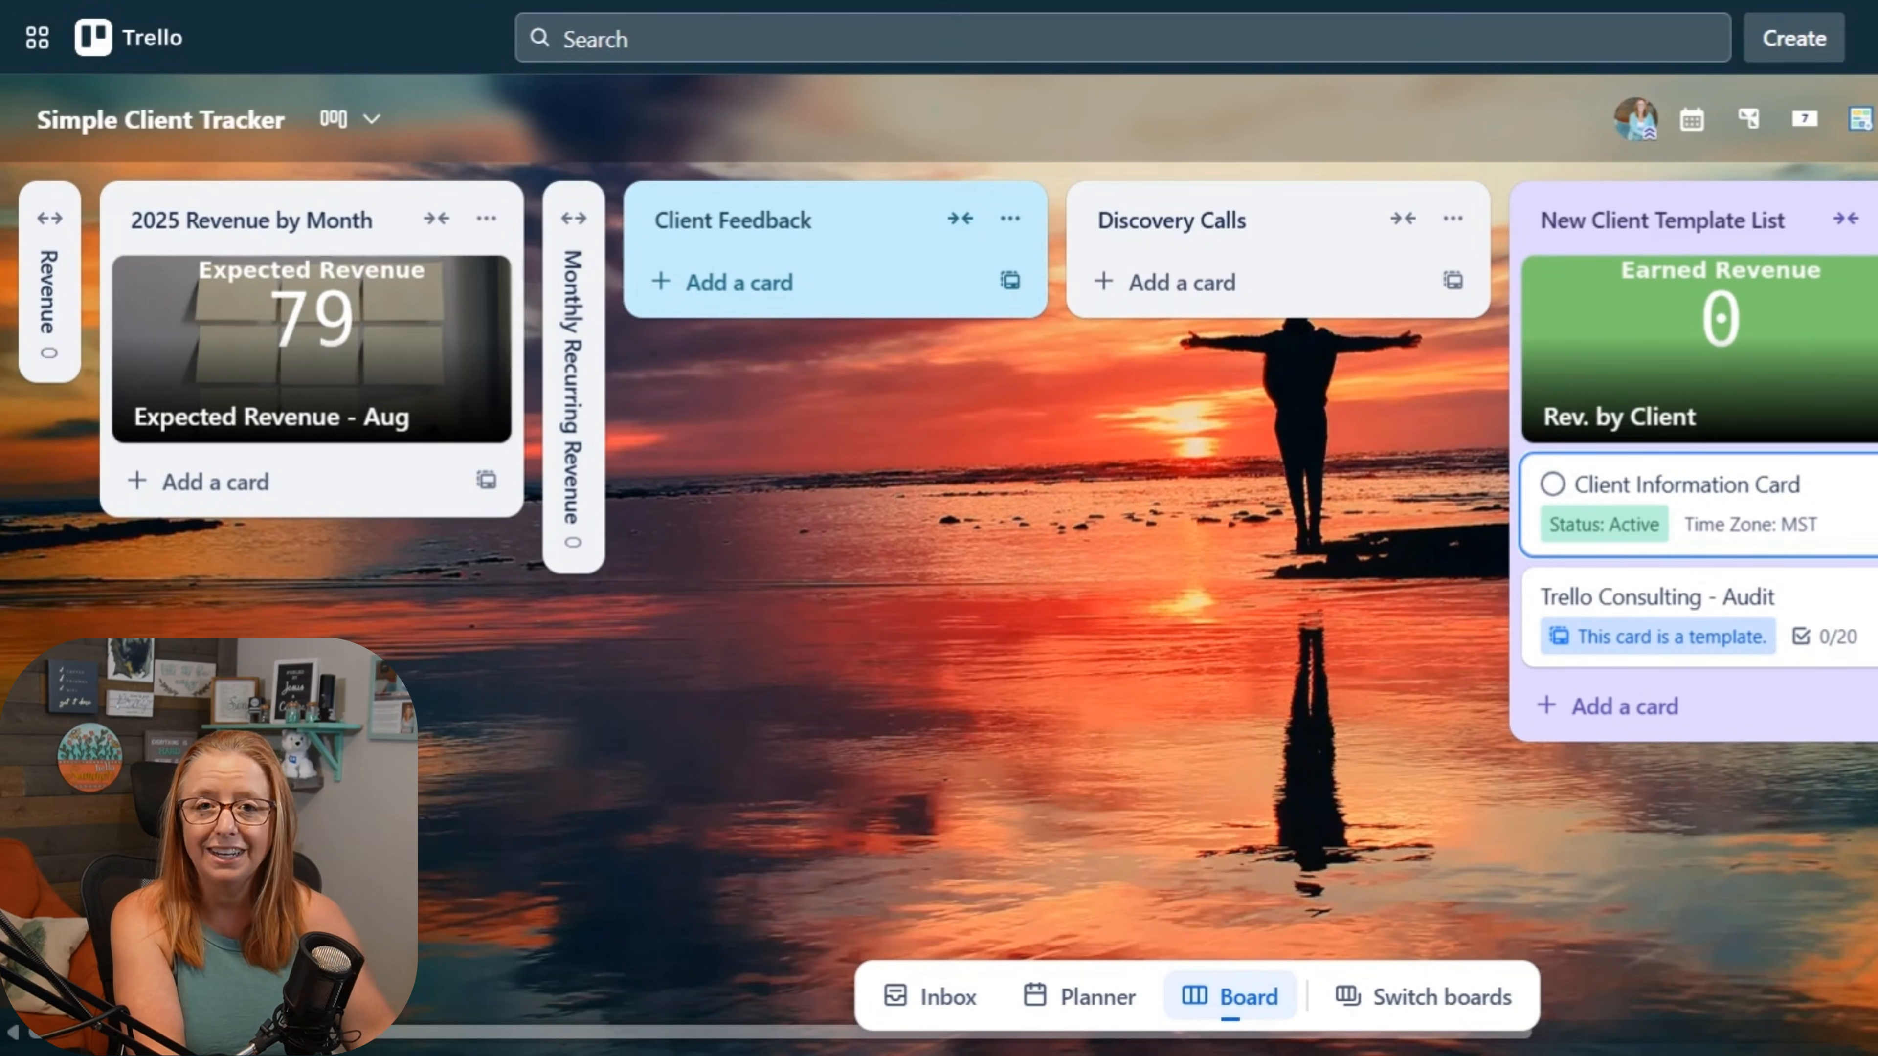